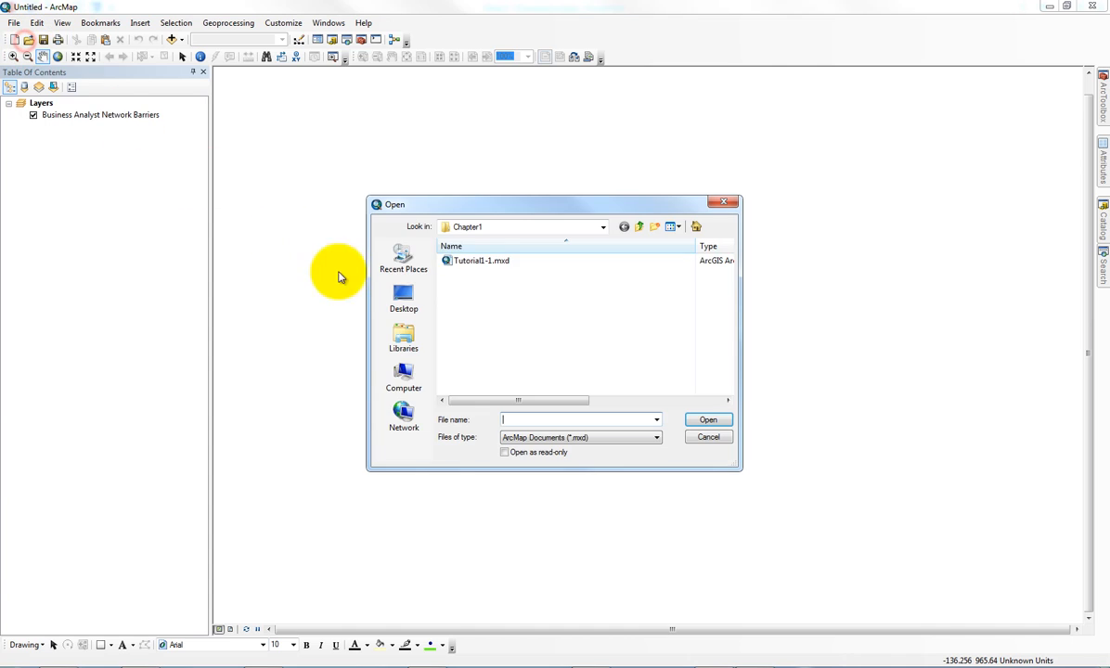
# Step: Open the map document Tutorial1-1.mxd from the ESRIPress\GIST1\Maps folder
pyautogui.click(638, 229)
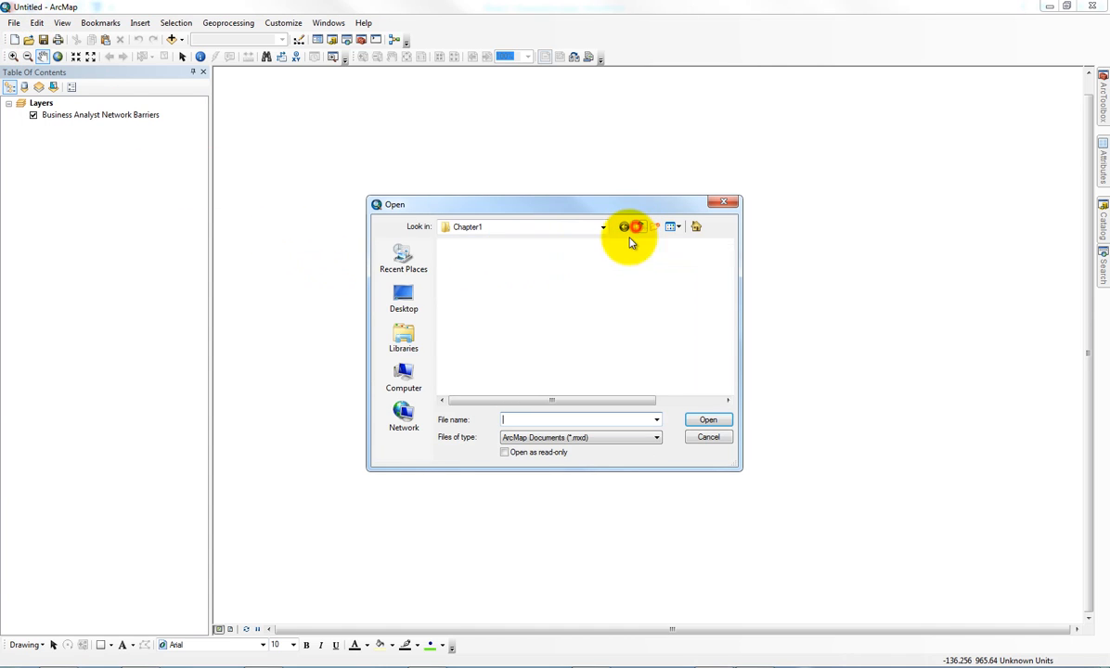
pyautogui.click(564, 229)
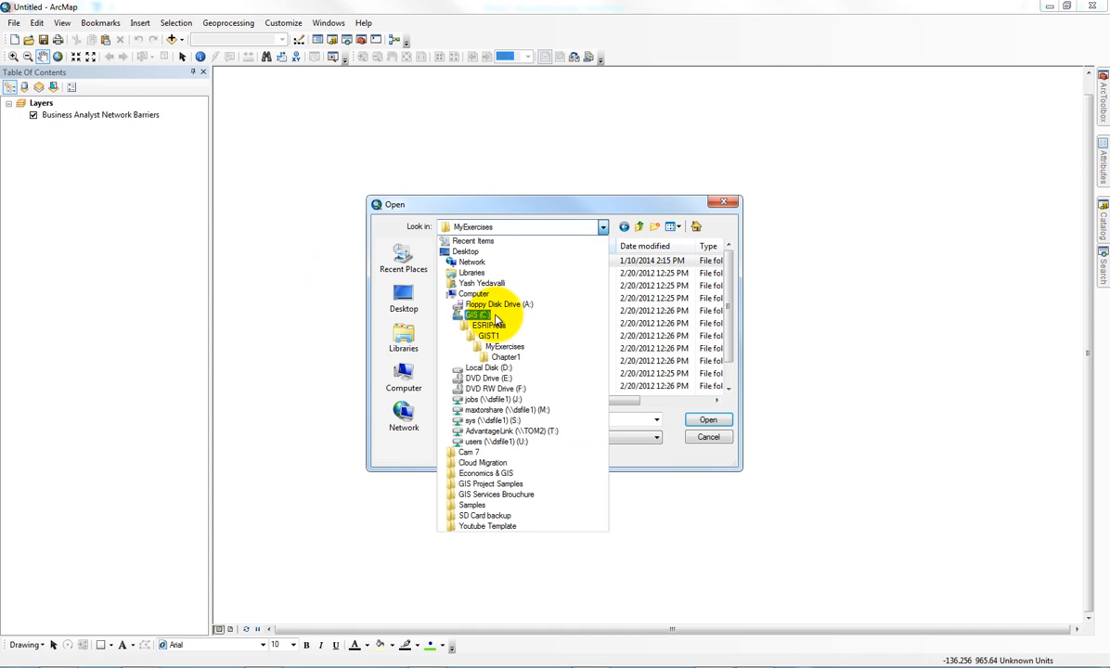
pyautogui.click(492, 325)
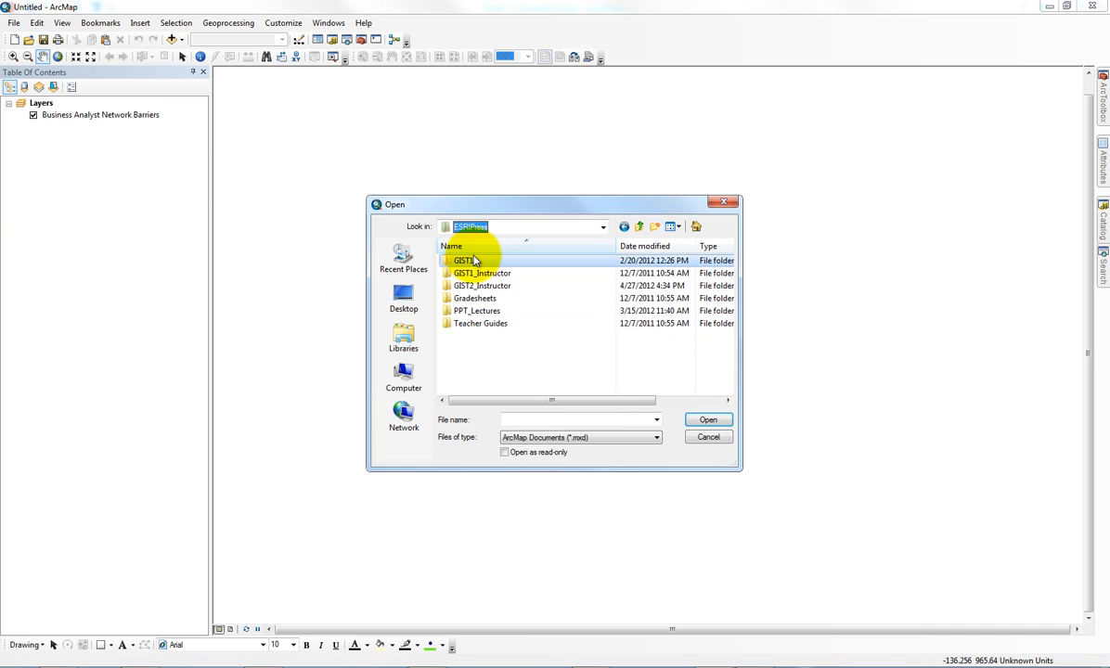
pyautogui.doubleClick(469, 263)
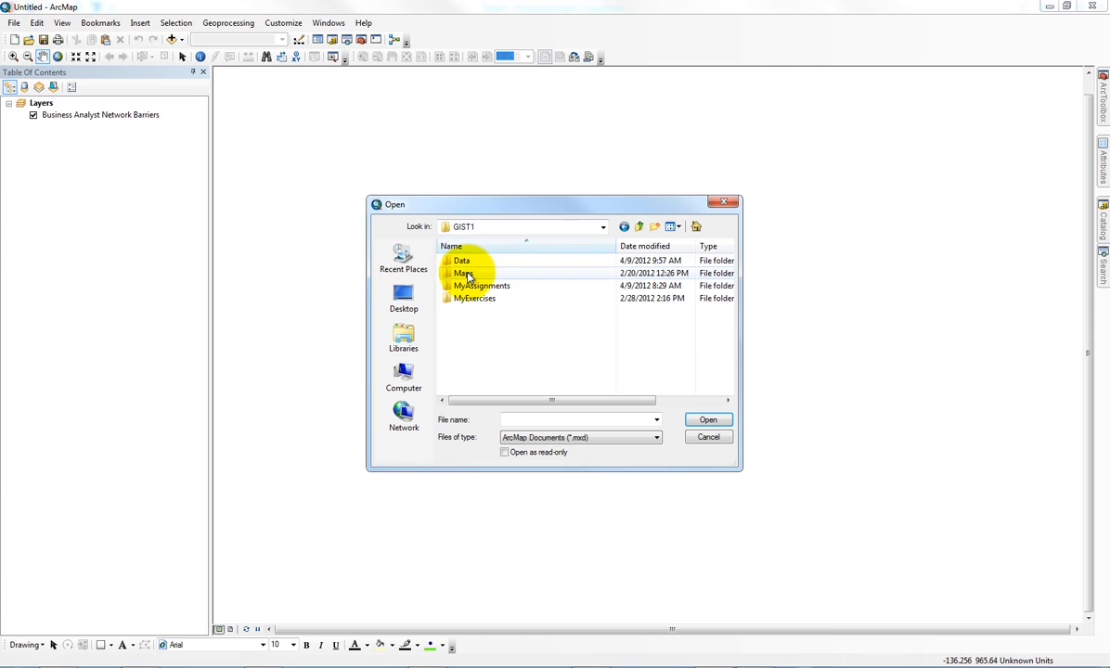
pyautogui.doubleClick(469, 273)
pyautogui.click(462, 261)
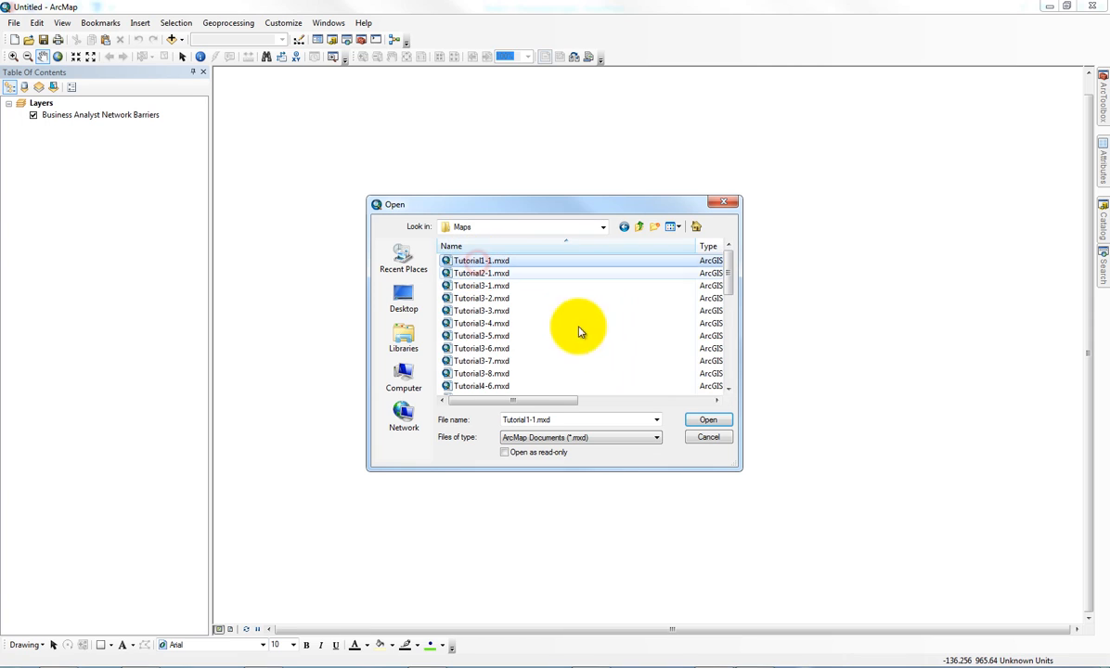
pyautogui.click(707, 422)
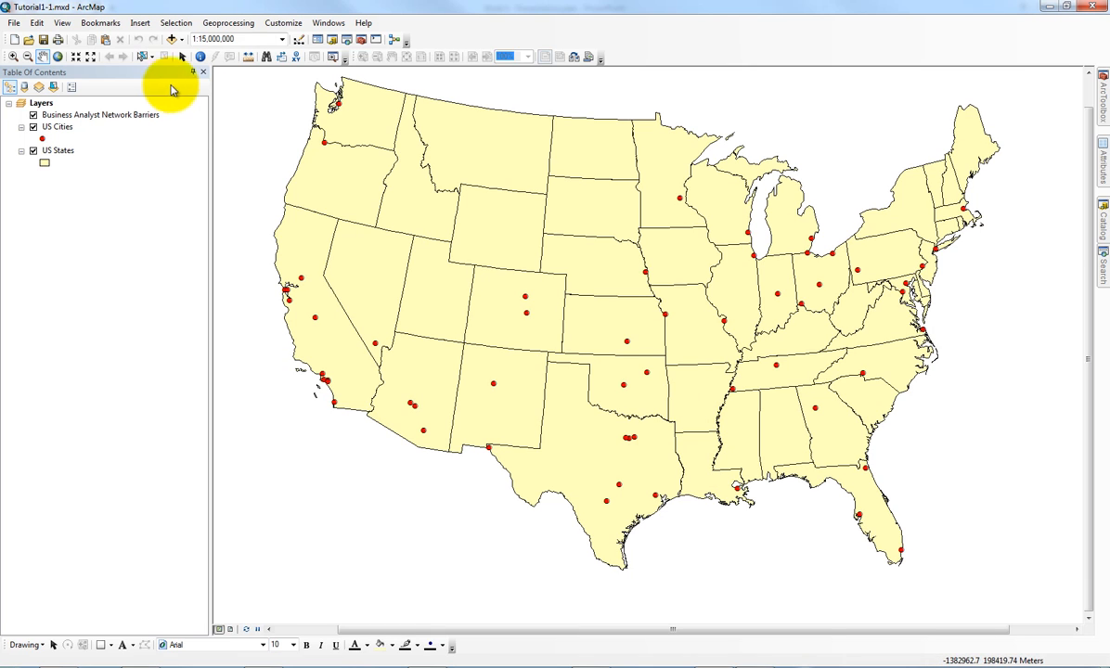
# Step: Remove the Business Analyst Network Barriers layer from the map and select the US Cities layer
pyautogui.click(134, 116)
pyautogui.rightClick(134, 116)
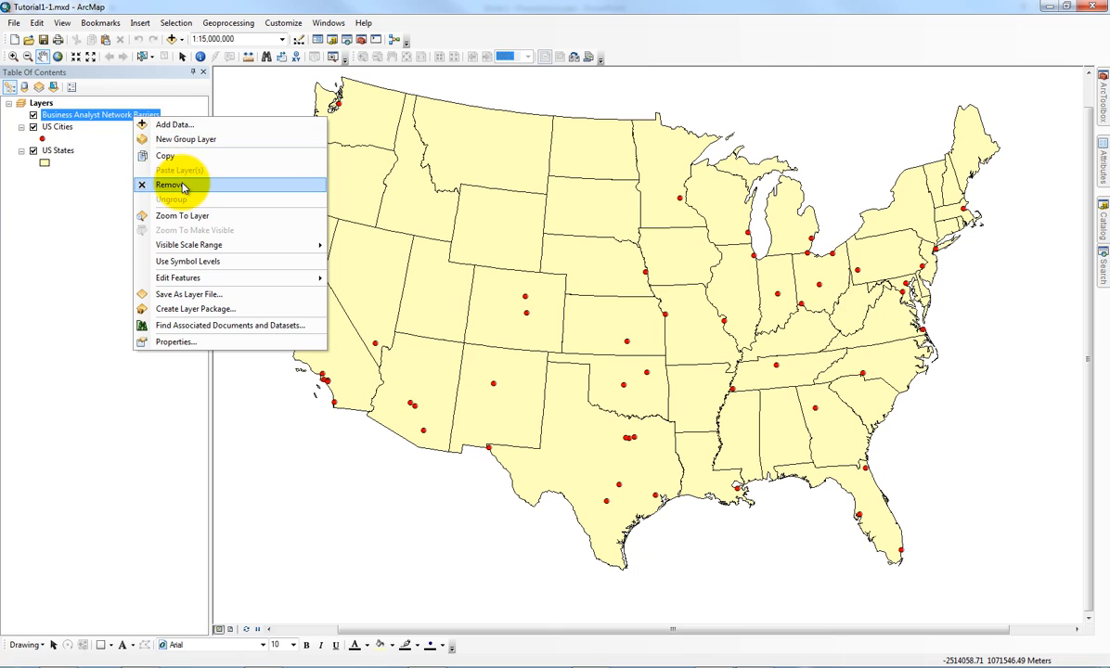
pyautogui.click(169, 183)
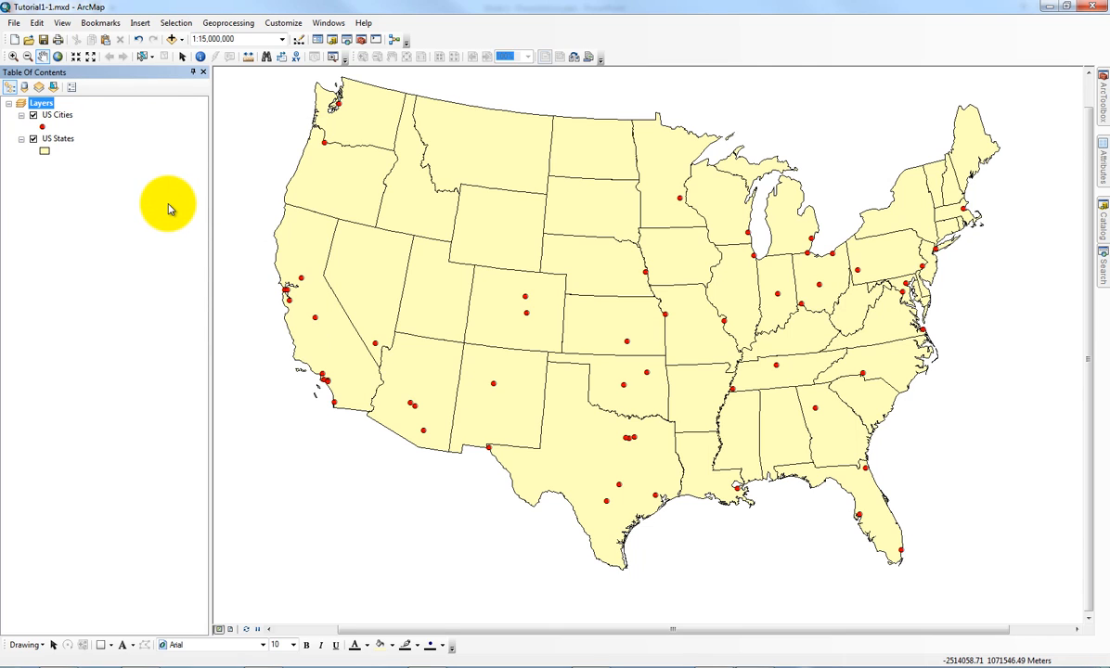
pyautogui.click(57, 117)
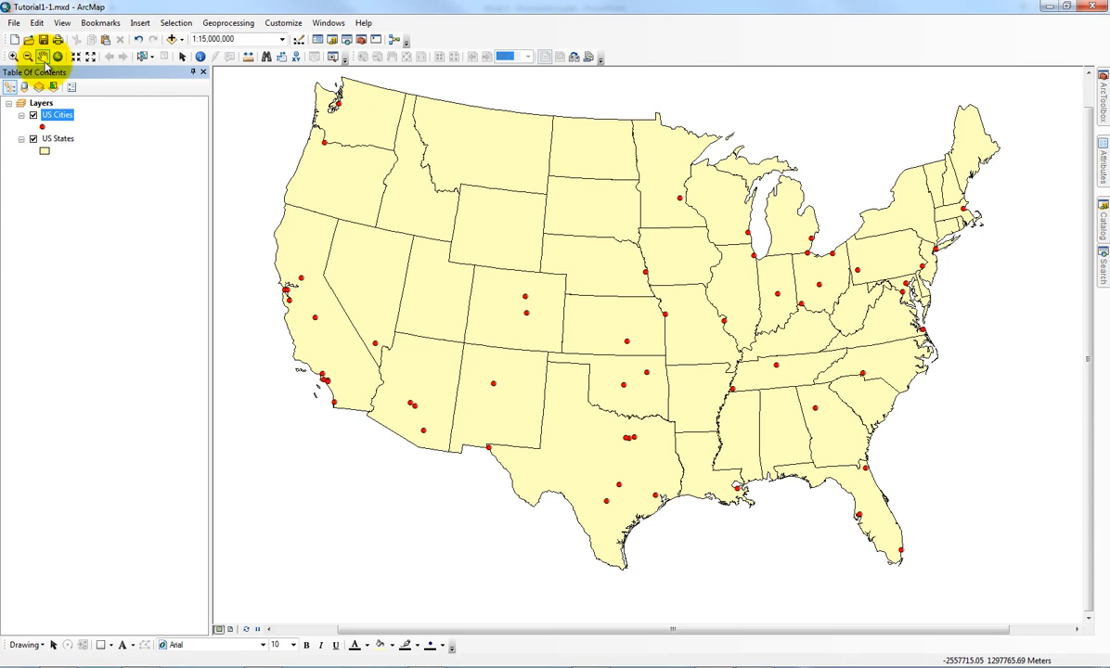
# Step: Undock the Standard, Tools and Layout toolbars so they float over the map, and view the list of available toolbars
pyautogui.moveTo(8, 39); pyautogui.dragTo(158, 196)
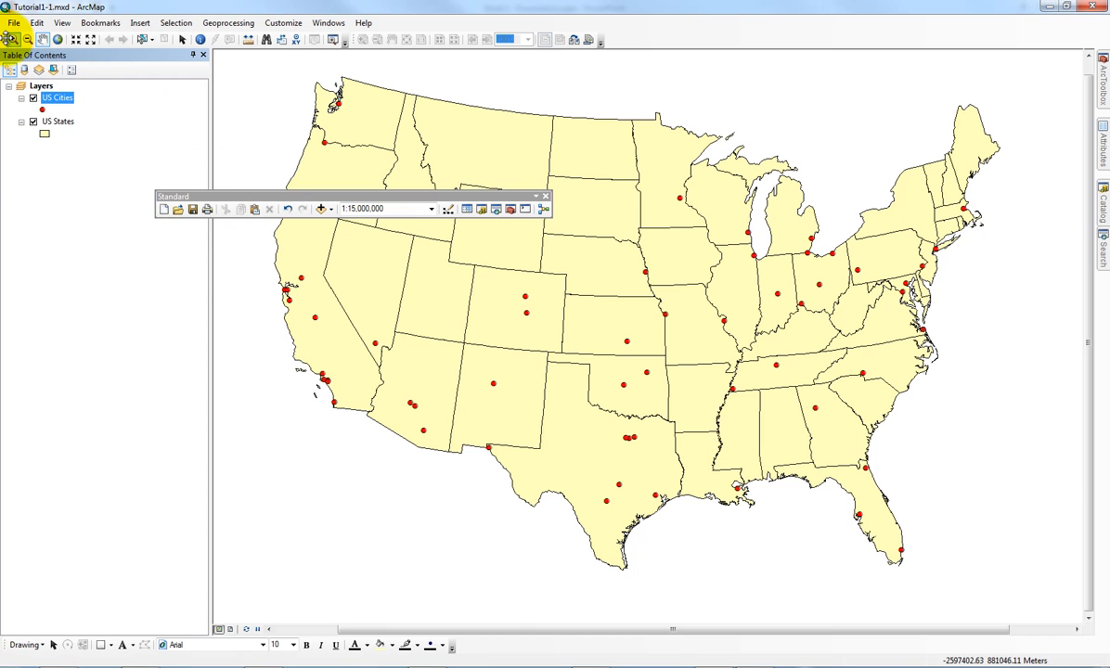
pyautogui.moveTo(9, 39); pyautogui.dragTo(391, 118)
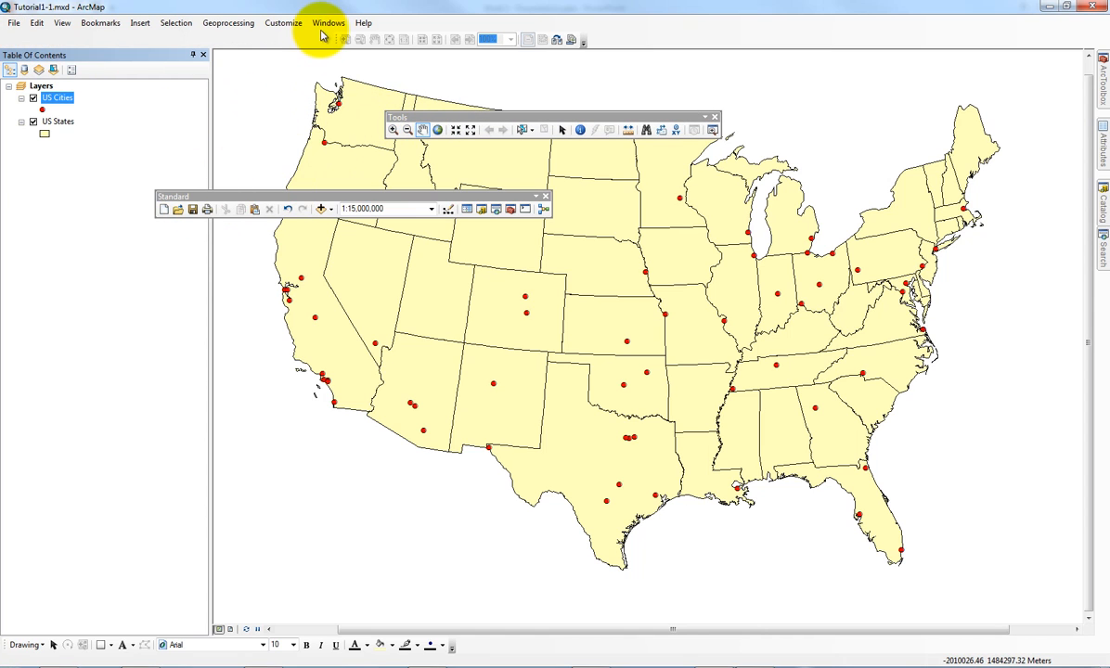
pyautogui.moveTo(336, 38); pyautogui.dragTo(640, 75)
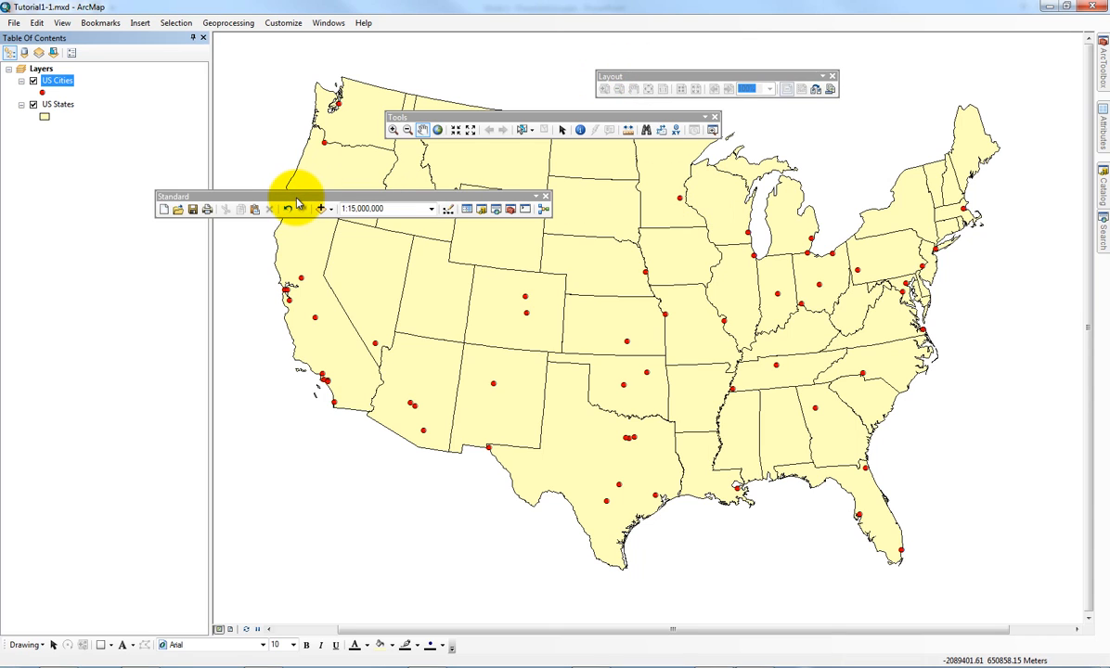
pyautogui.rightClick(599, 27)
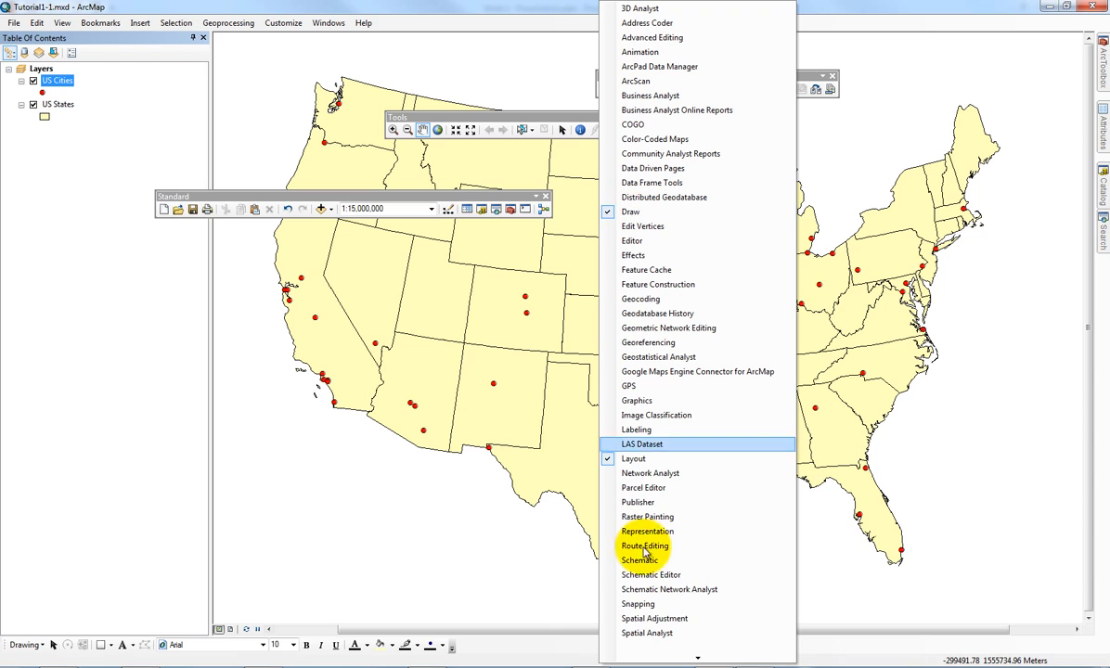
pyautogui.click(429, 181)
# Step: Dock the floating Standard, Tools and Layout toolbars back in two rows above the map
pyautogui.moveTo(428, 191); pyautogui.dragTo(234, 39)
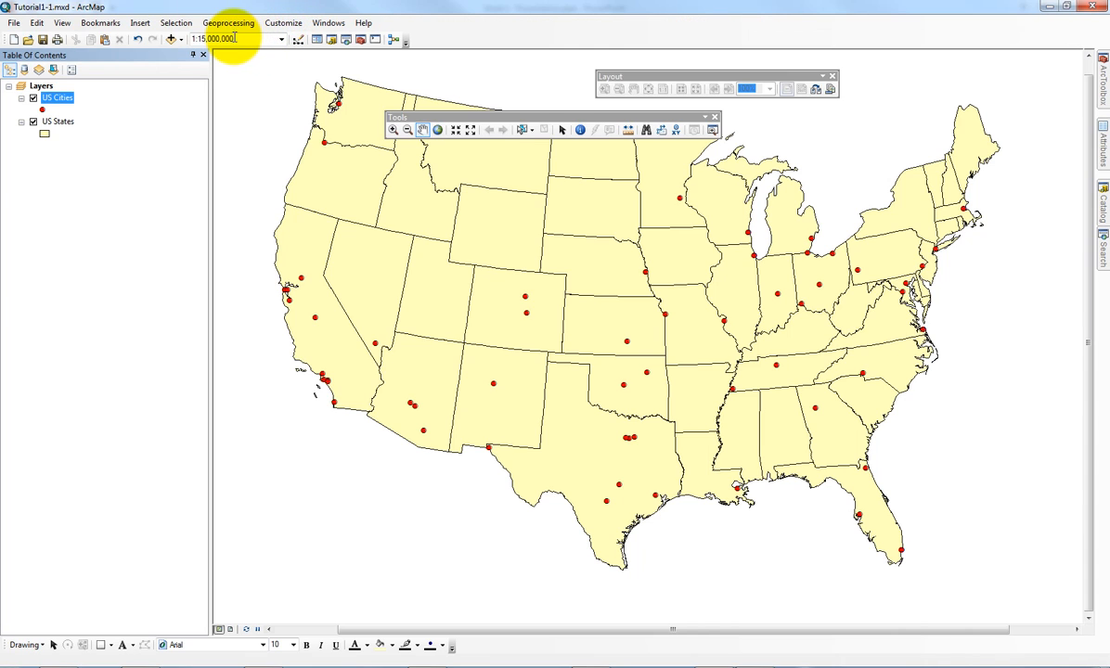
pyautogui.moveTo(507, 115); pyautogui.dragTo(6, 58)
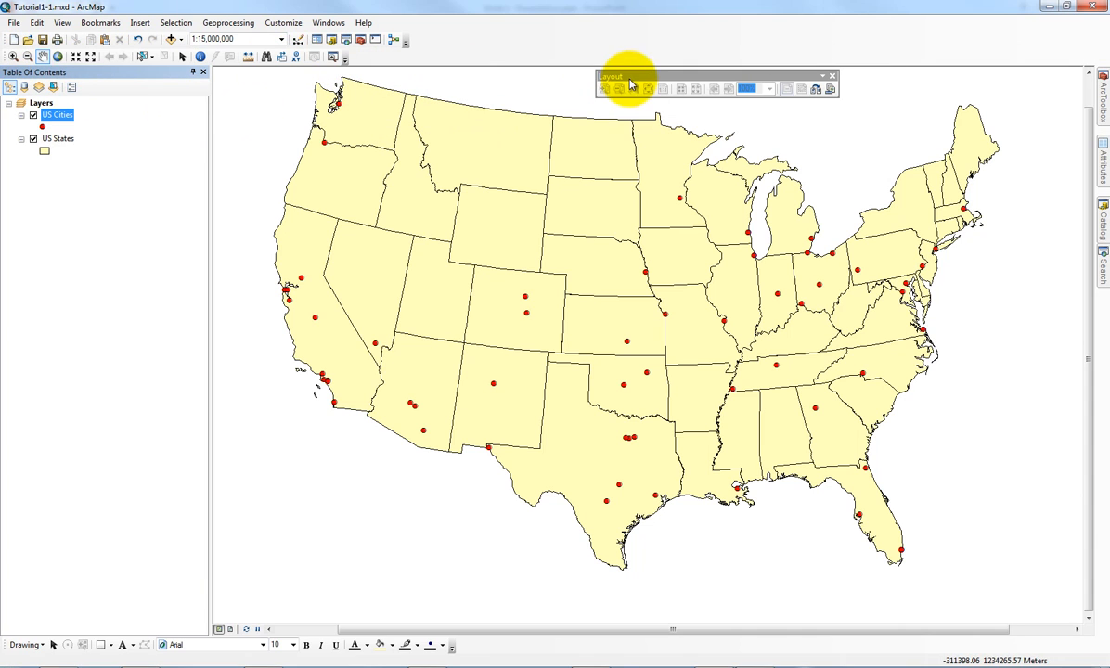
pyautogui.moveTo(627, 76); pyautogui.dragTo(362, 56)
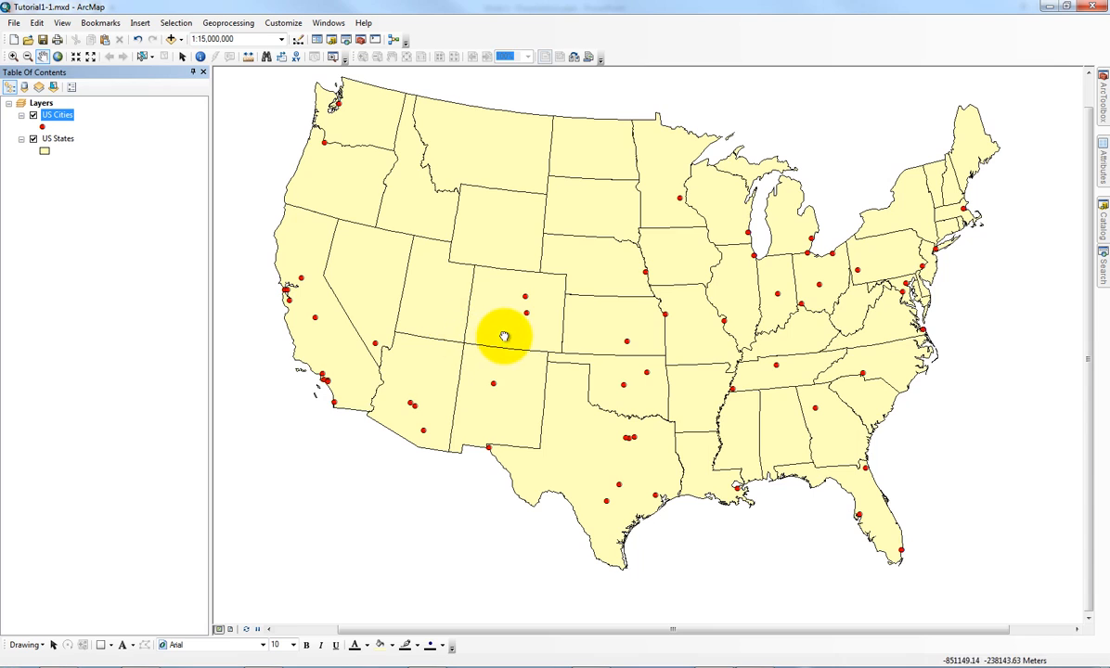
pyautogui.moveTo(462, 305); pyautogui.dragTo(468, 319)
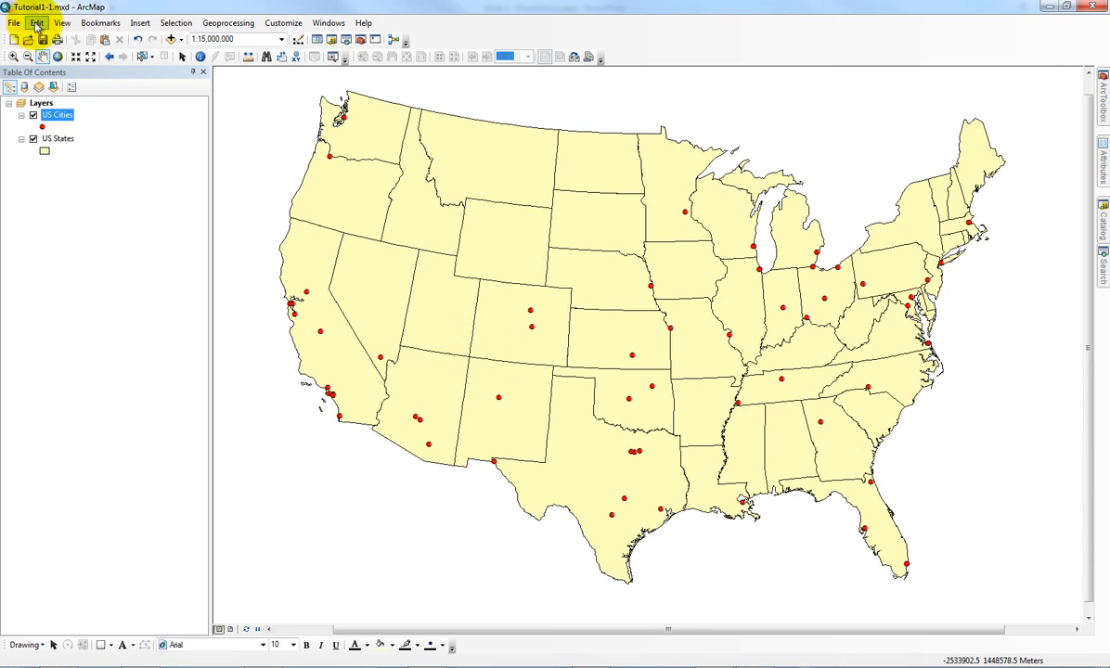
pyautogui.click(330, 23)
pyautogui.click(329, 22)
pyautogui.click(226, 25)
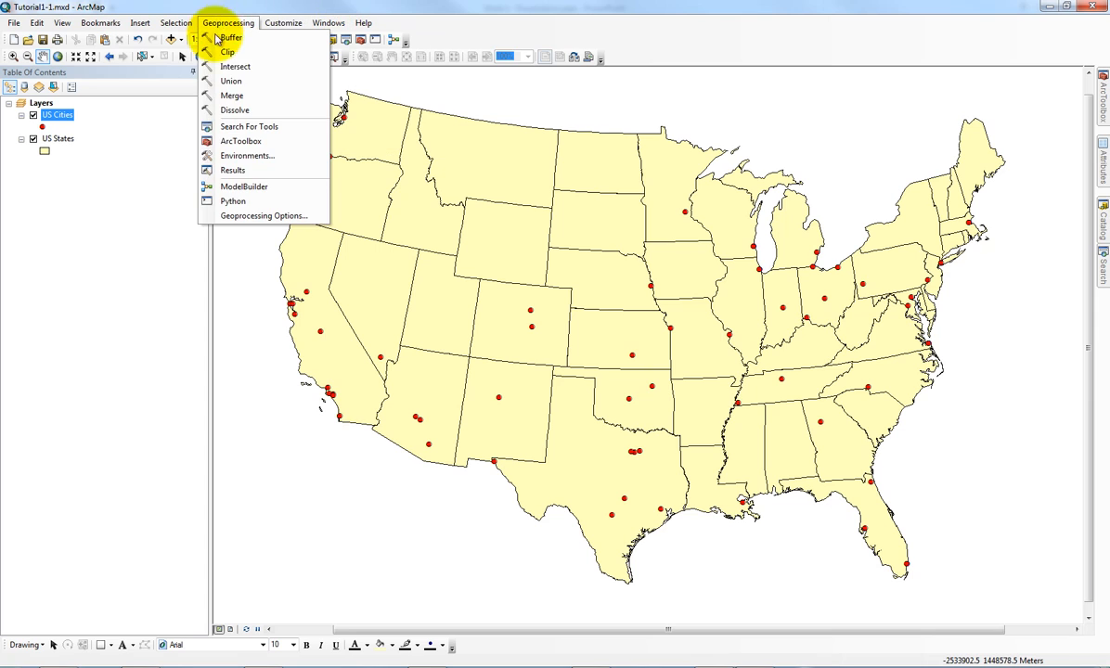
pyautogui.click(119, 232)
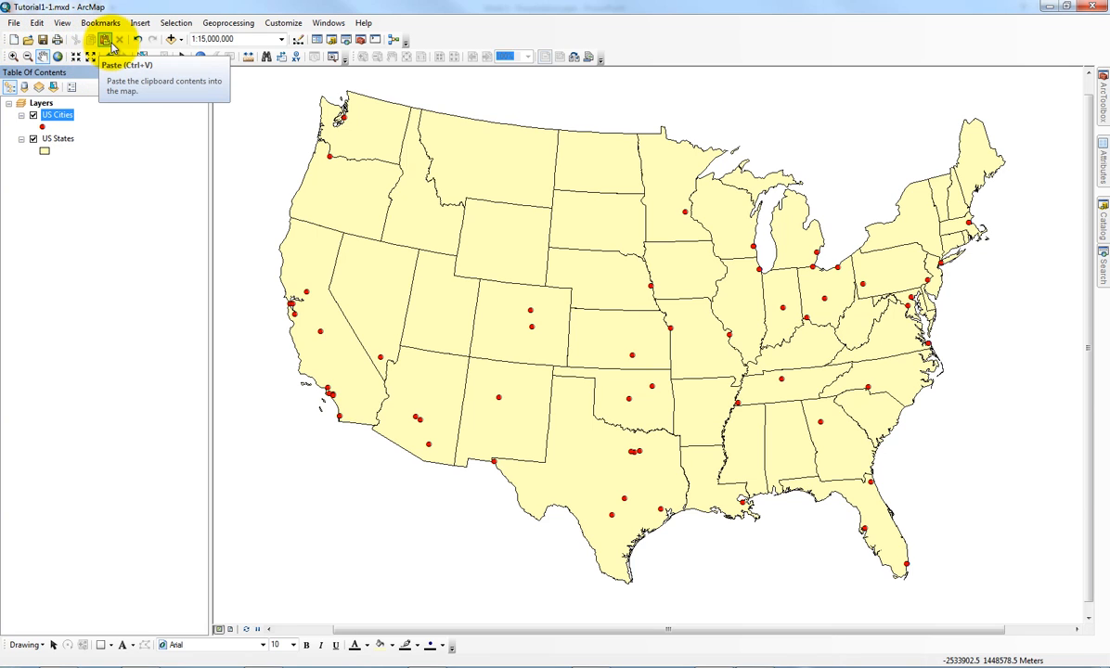
# Step: Bring up the Add Data dialog and close it without adding any data
pyautogui.click(174, 40)
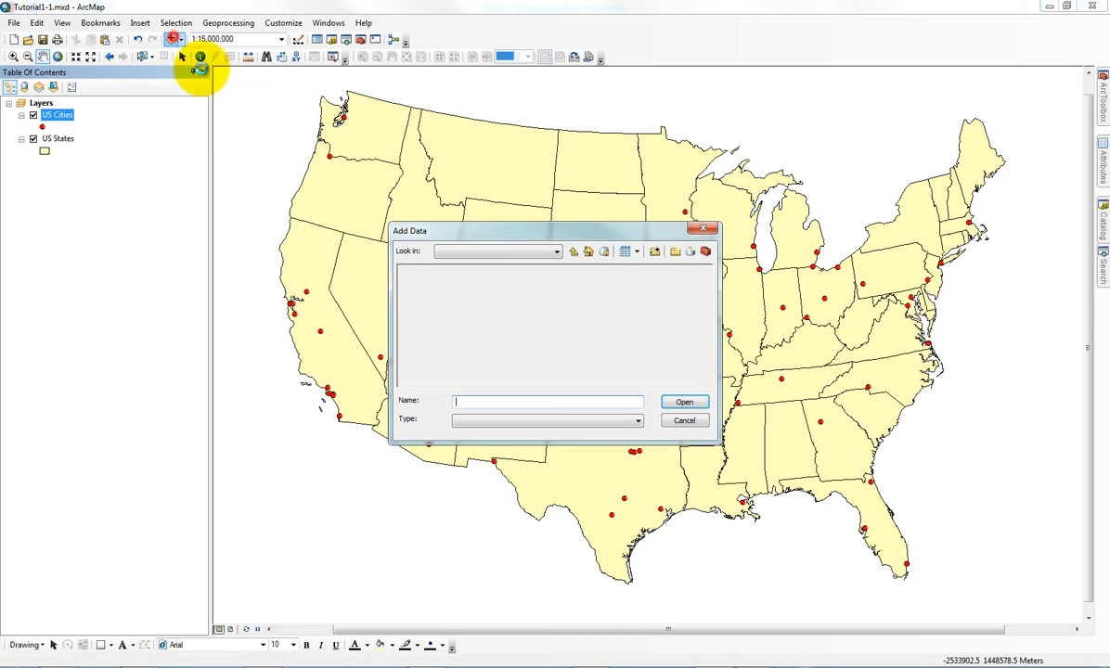
pyautogui.click(703, 229)
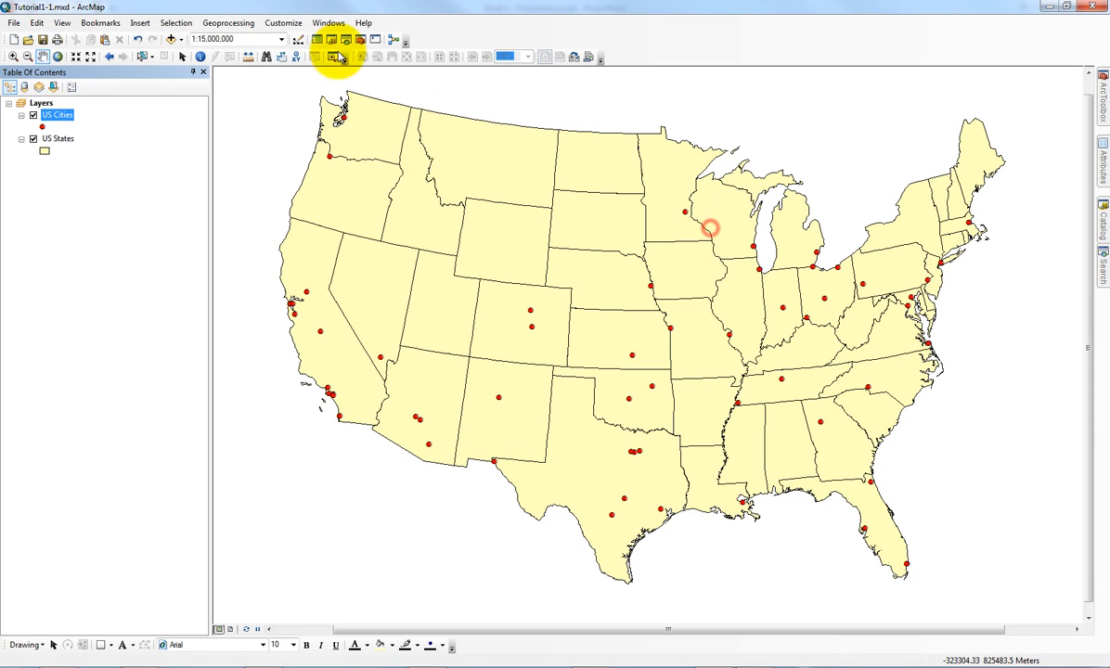
# Step: Try map scales of 1:10,000 and 1:1,000,000, and return the map to its full extent
pyautogui.click(280, 40)
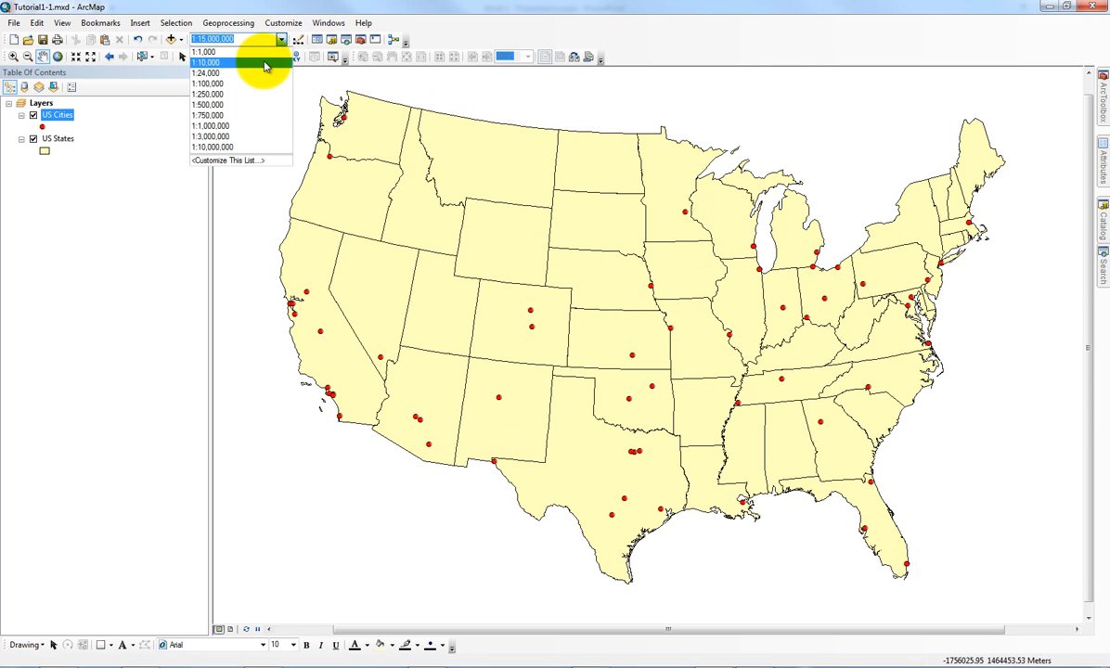
pyautogui.click(268, 62)
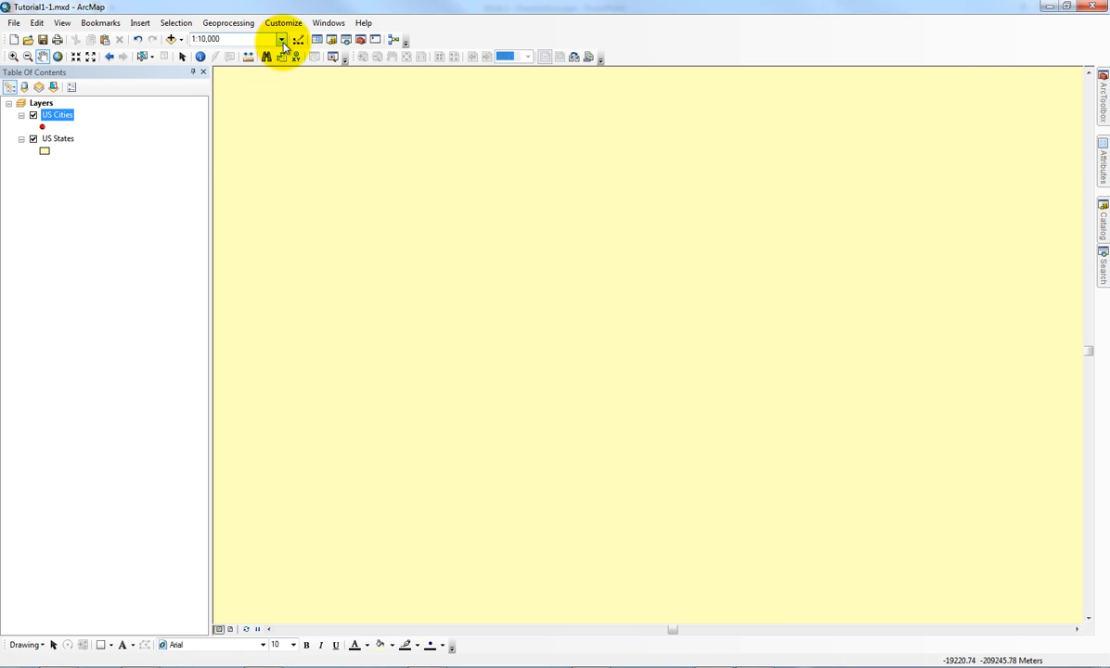
pyautogui.click(280, 40)
pyautogui.click(252, 121)
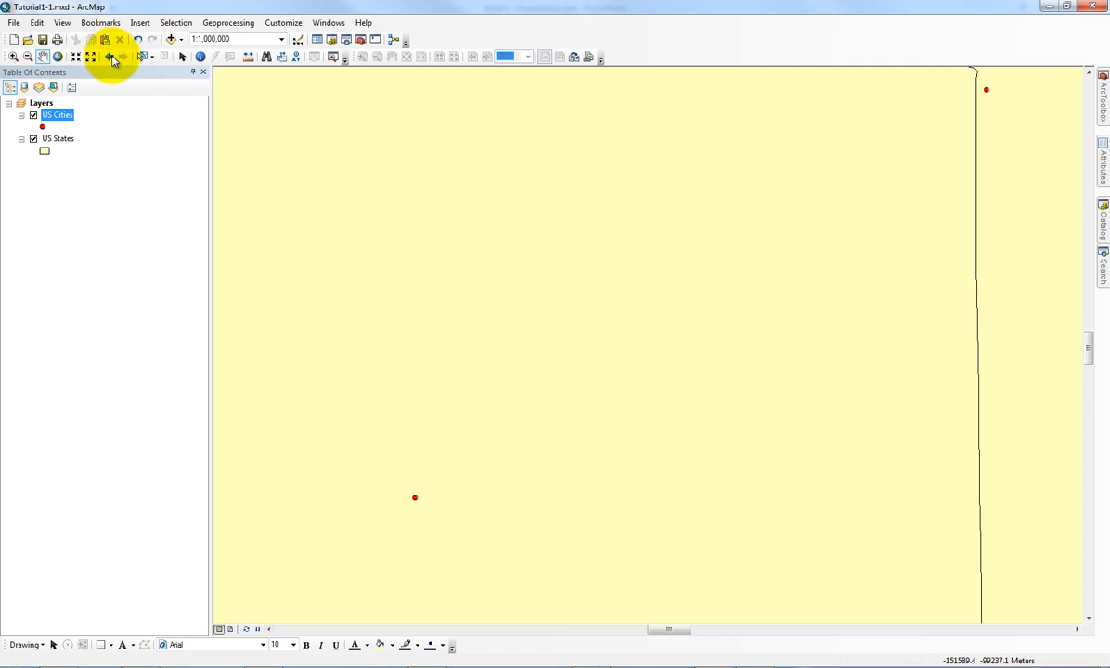
pyautogui.click(58, 56)
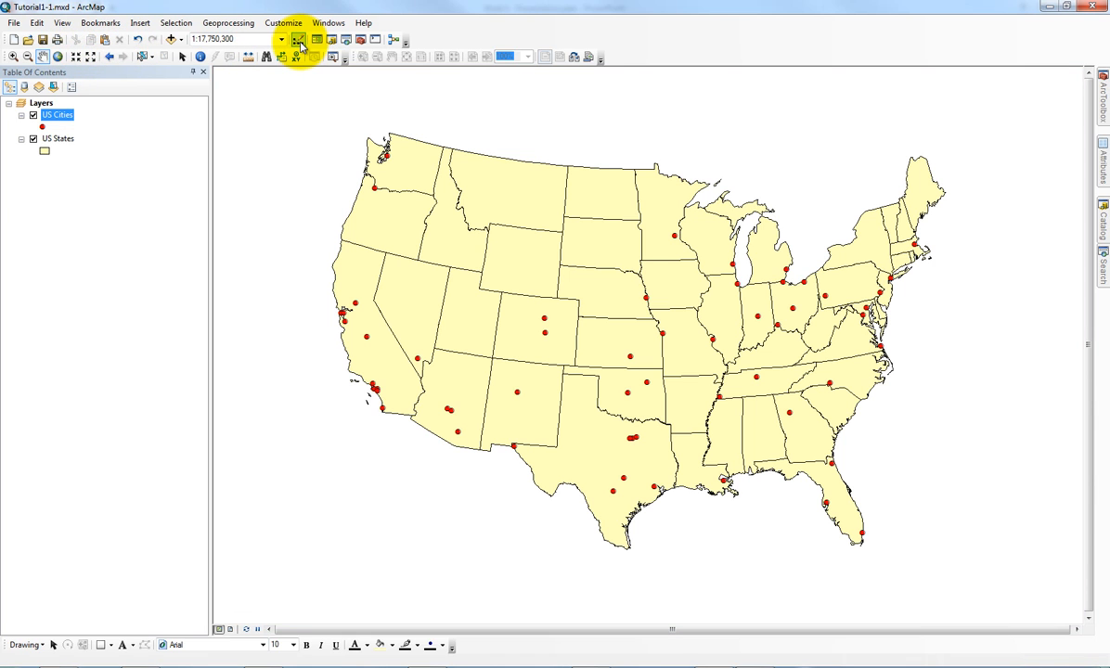
# Step: Show the Editor toolbar and close it again
pyautogui.click(298, 41)
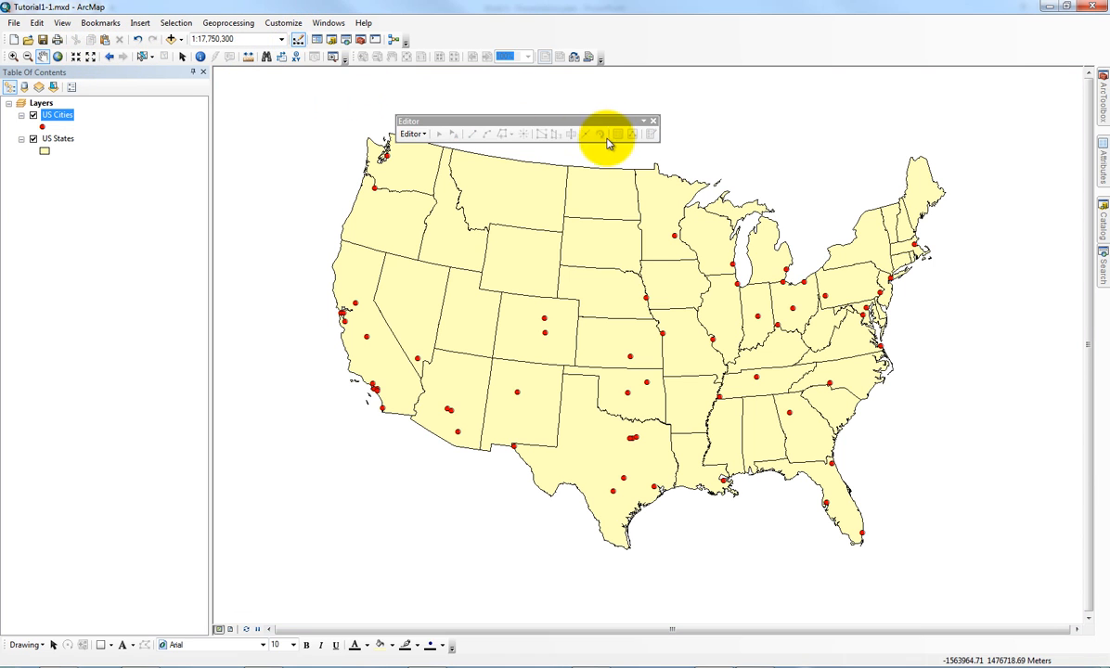
pyautogui.click(653, 122)
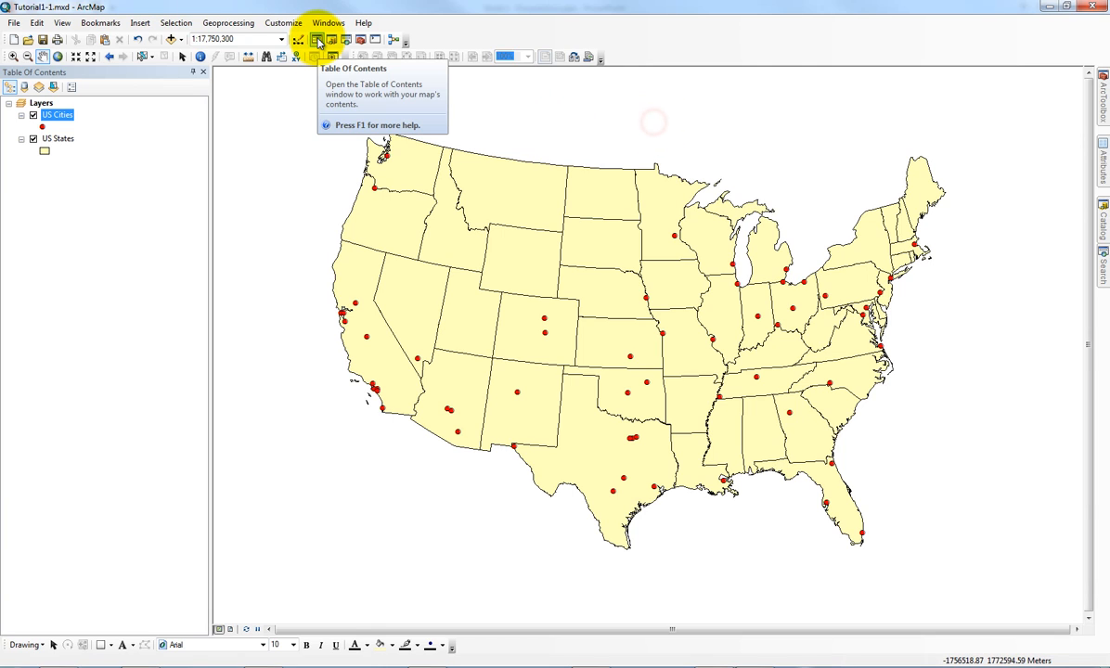
# Step: Close the Table Of Contents window and reopen it, checking the other command that opens it
pyautogui.click(202, 72)
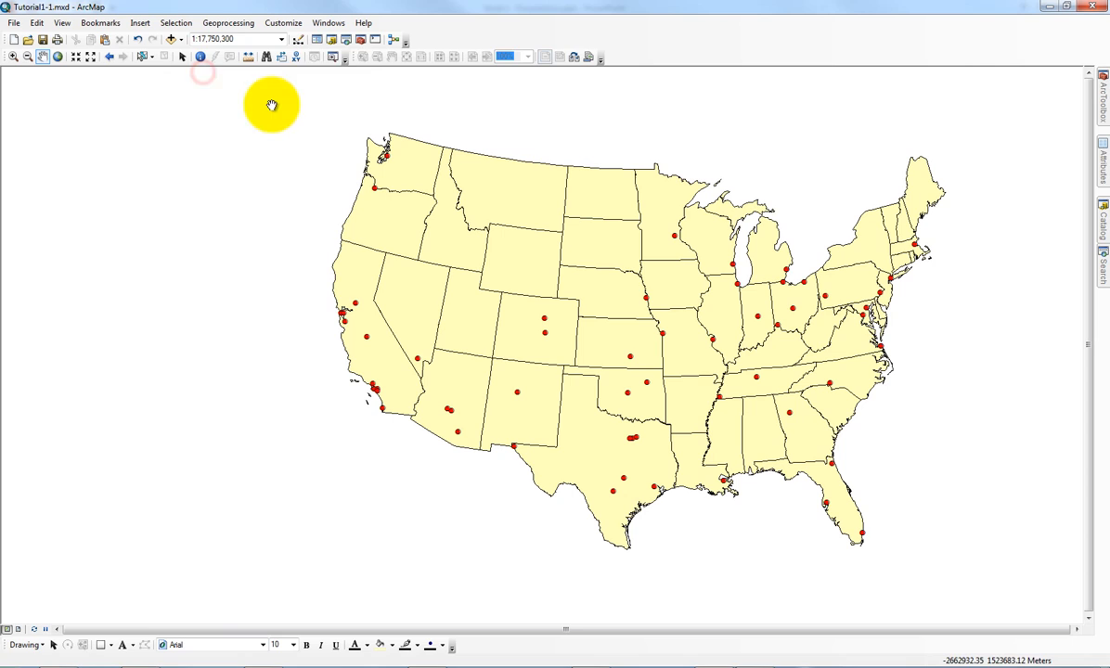
pyautogui.click(322, 43)
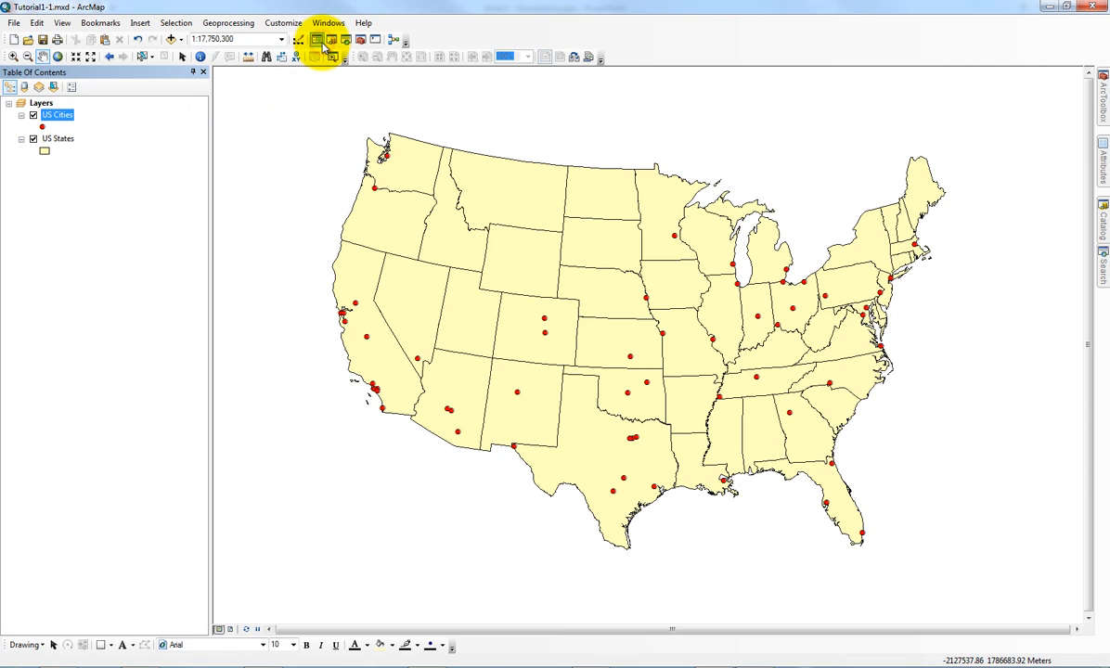
pyautogui.click(325, 23)
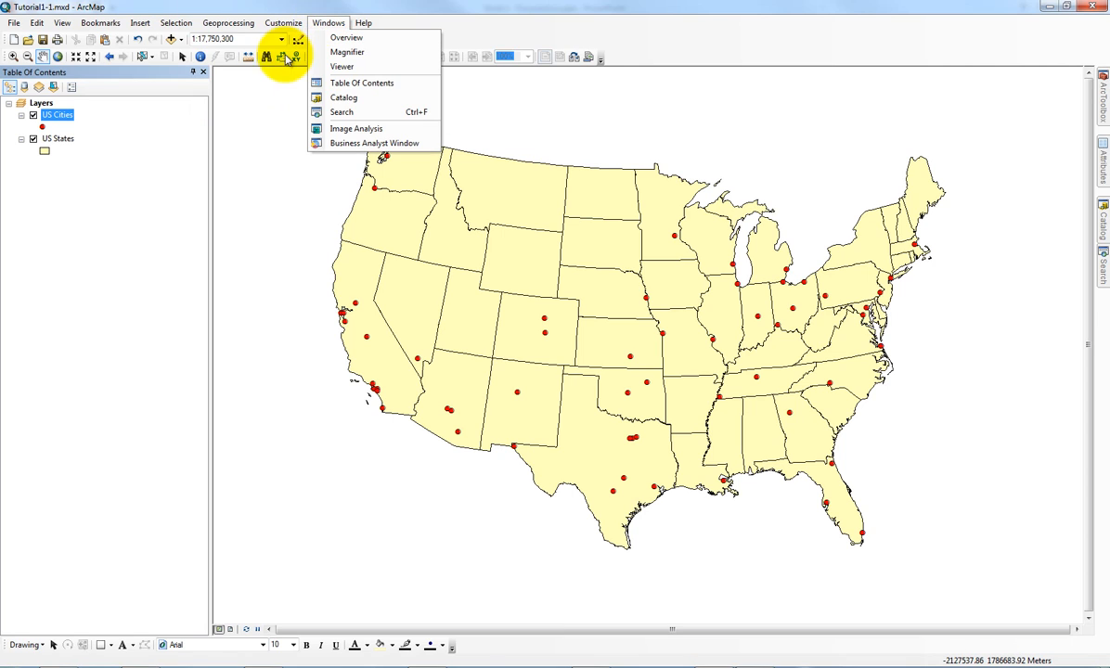
pyautogui.click(334, 82)
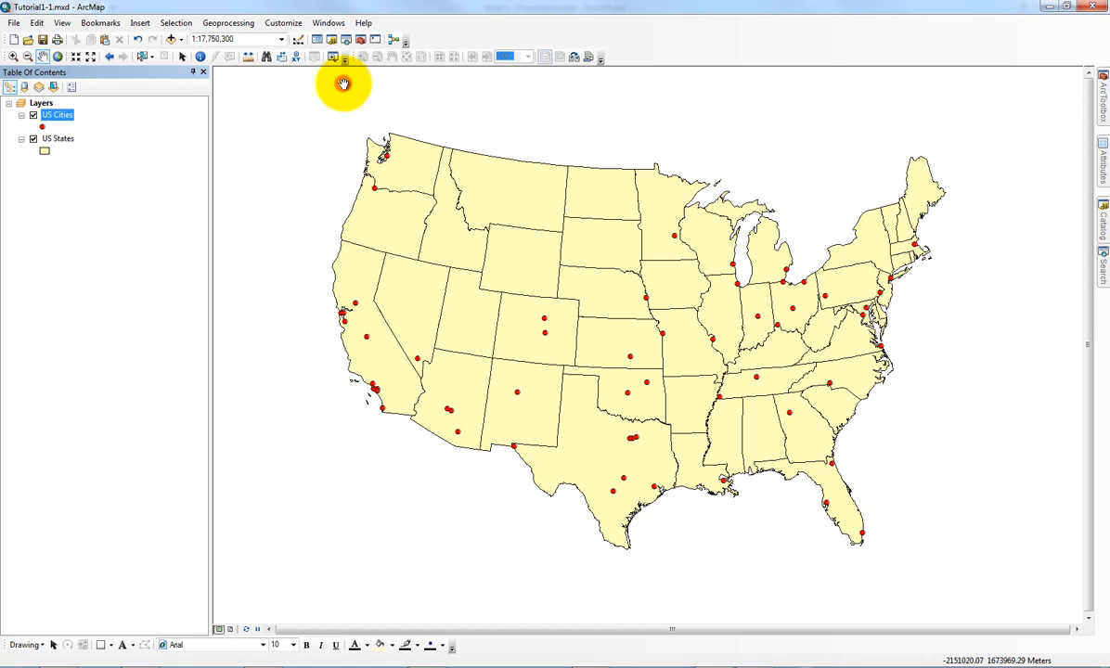
pyautogui.click(336, 23)
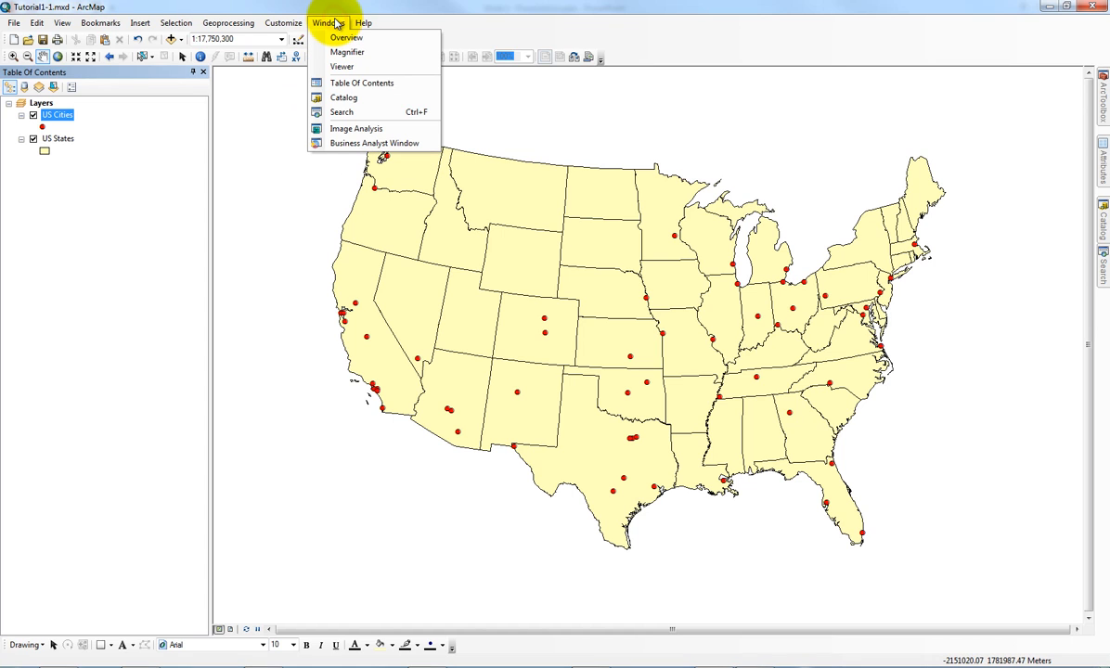
# Step: Open the Catalog window beside the map
pyautogui.moveTo(515, 129); pyautogui.dragTo(634, 347)
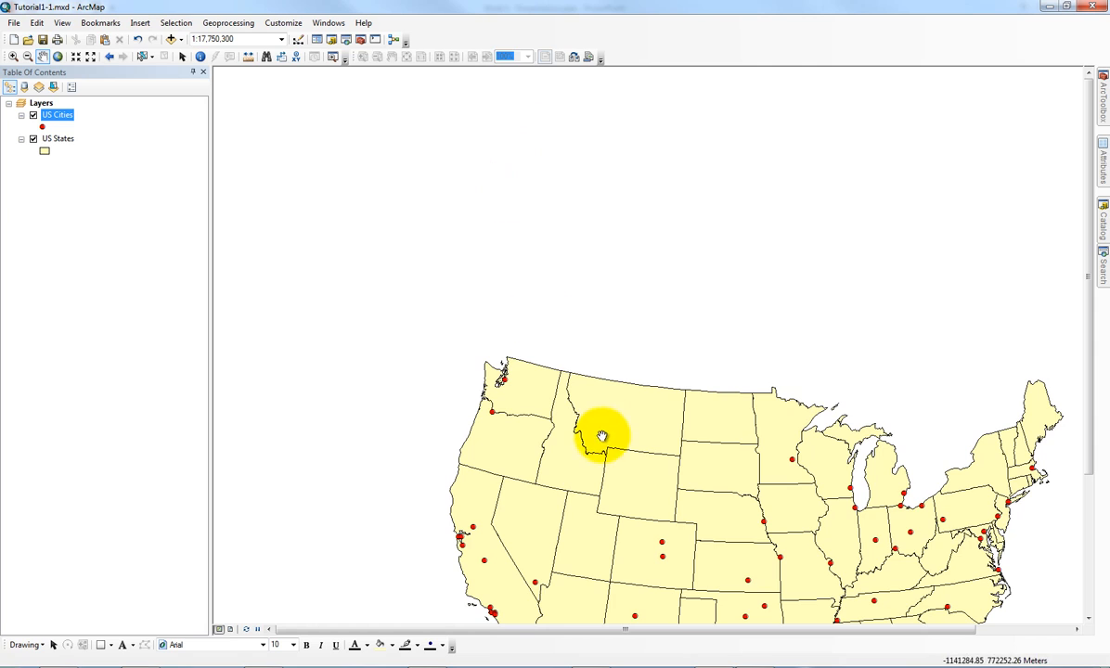
pyautogui.moveTo(601, 437); pyautogui.dragTo(490, 121)
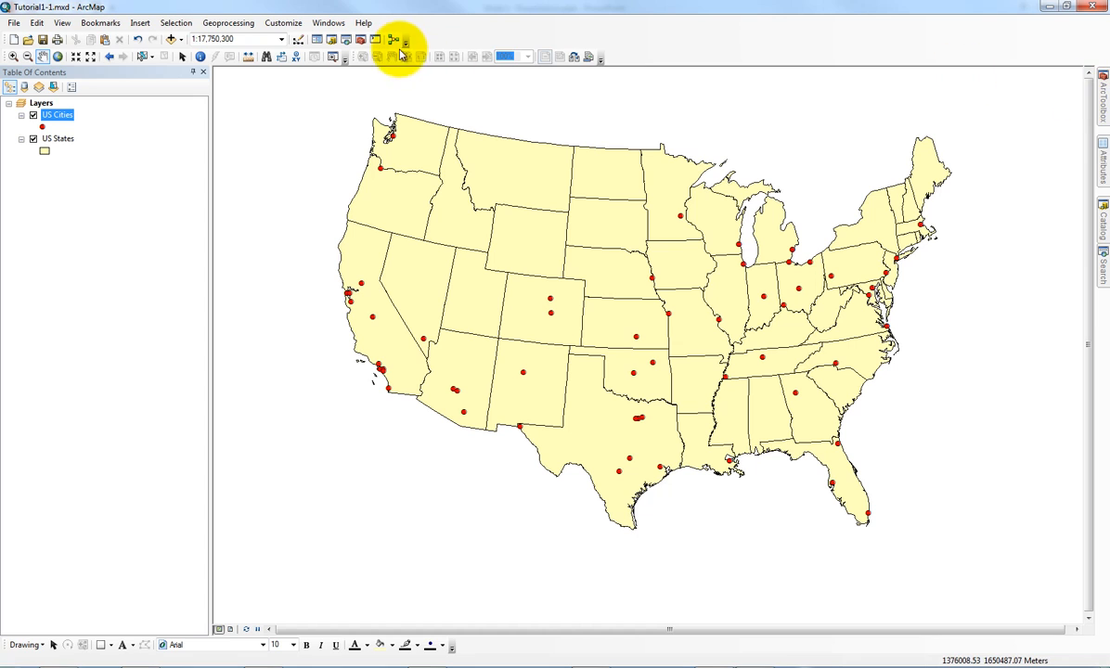
pyautogui.click(340, 41)
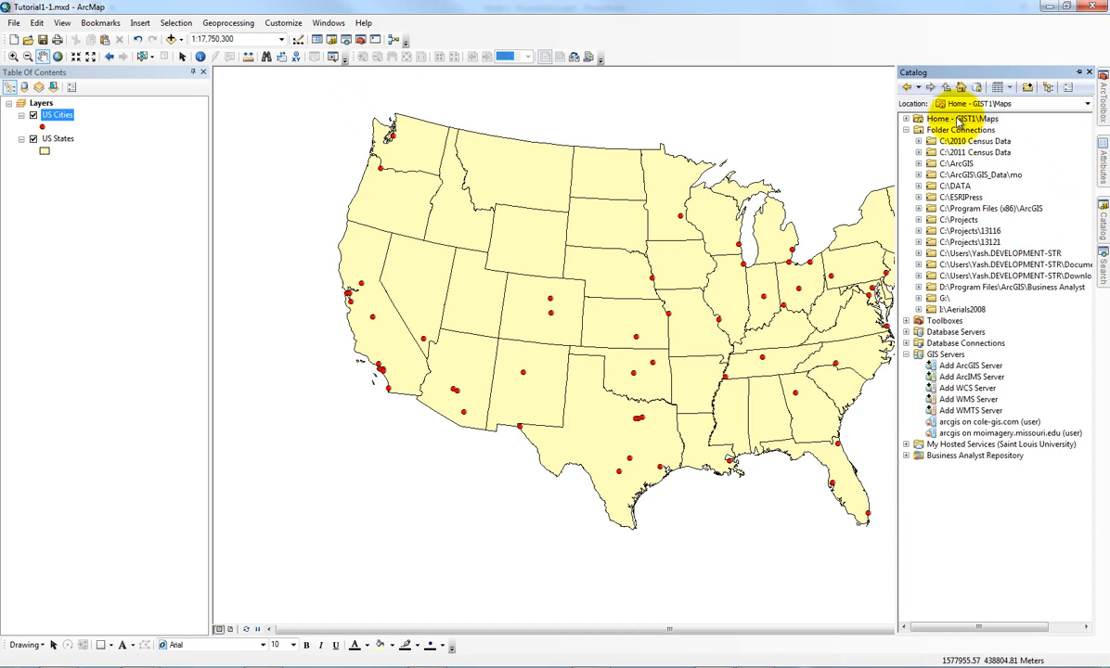
# Step: Close and reopen the Catalog window, and set it to auto-hide at the edge of the map
pyautogui.click(1088, 74)
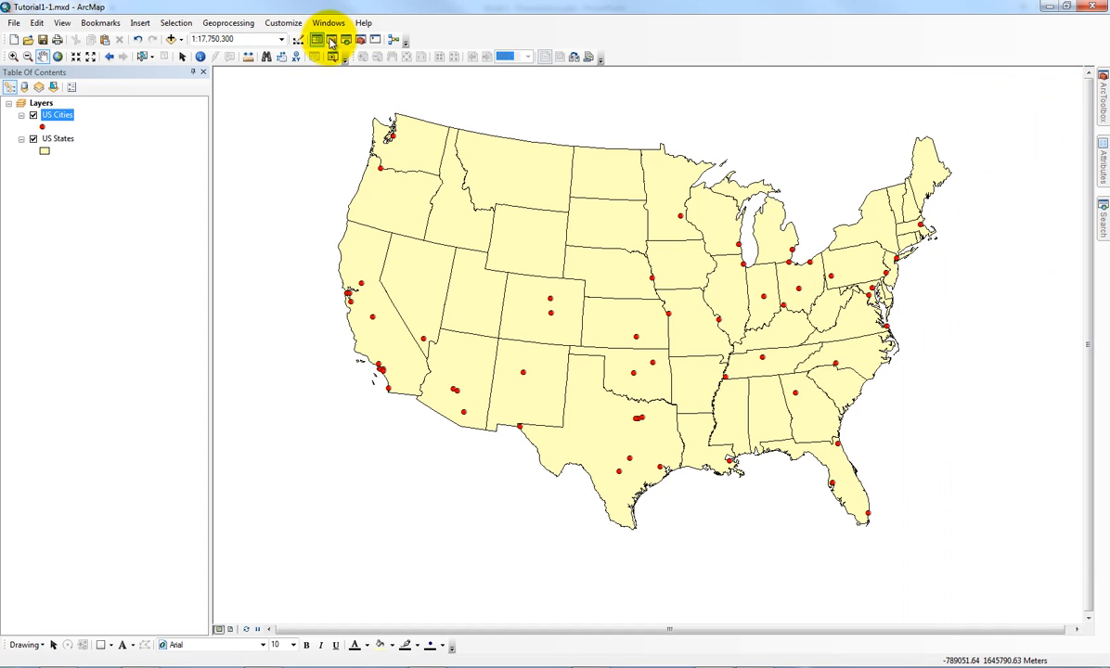
pyautogui.click(342, 40)
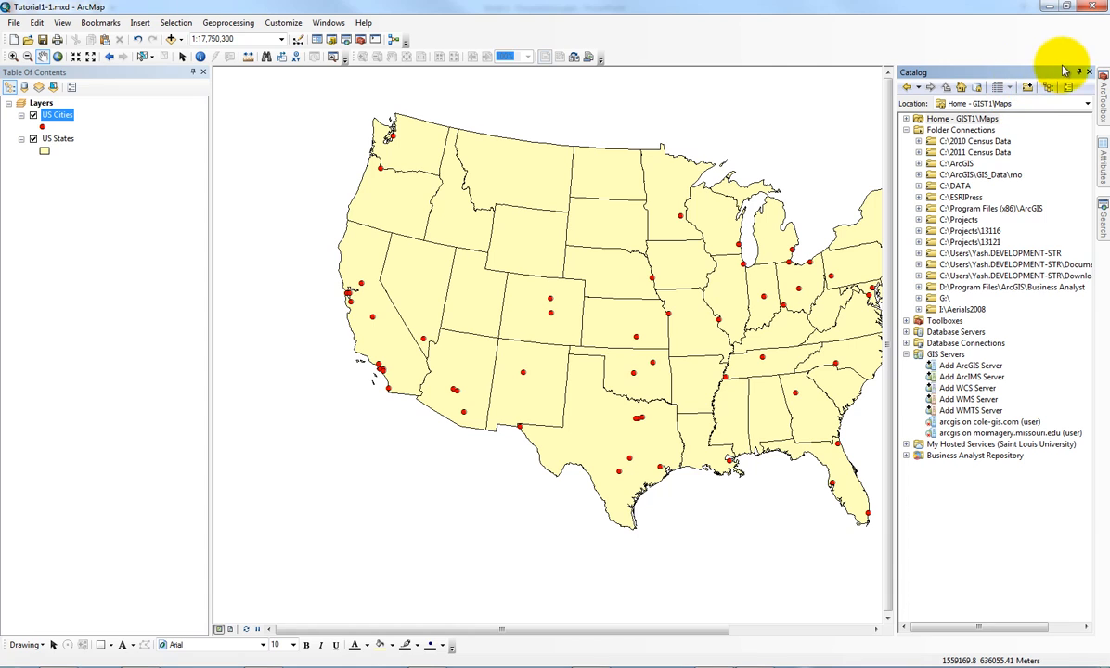
pyautogui.click(1081, 74)
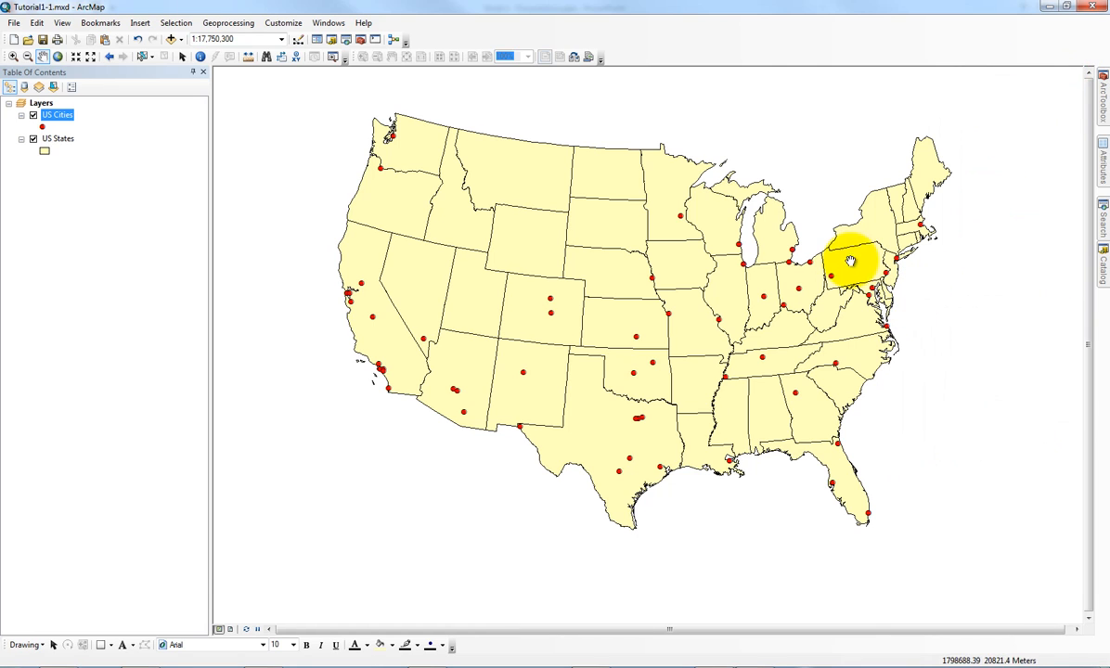
# Step: Open ArcToolbox, browse the Proximity toolset in Analysis Tools, including Buffer and Multiple Ring Buffer, and collapse the window out of view
pyautogui.click(360, 40)
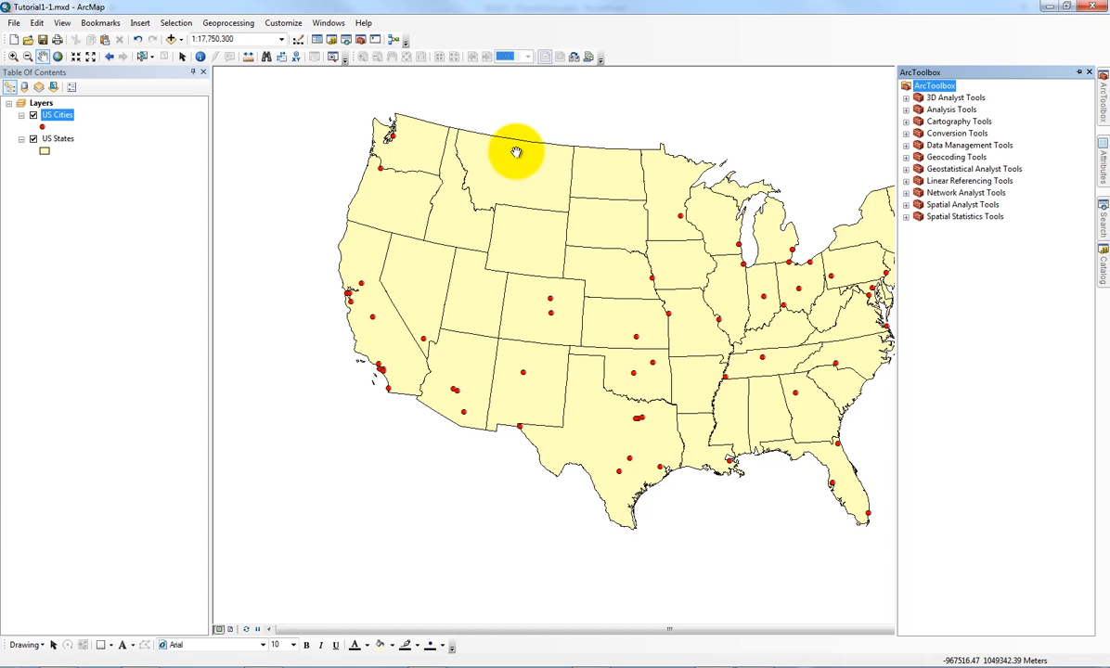
pyautogui.click(906, 109)
pyautogui.click(918, 145)
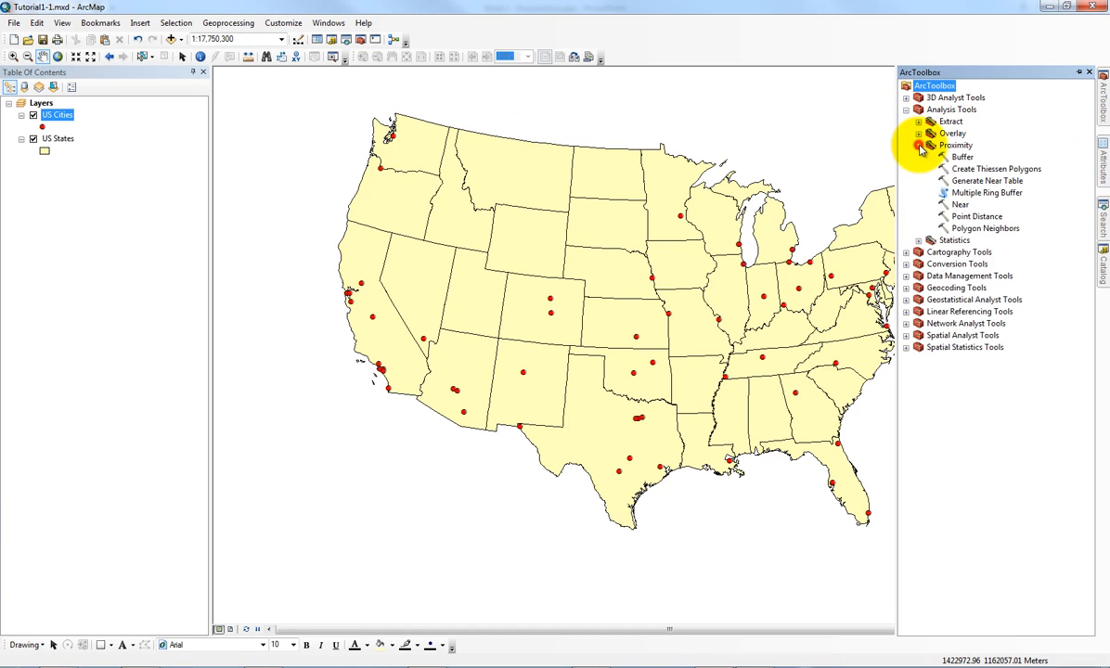
pyautogui.click(965, 158)
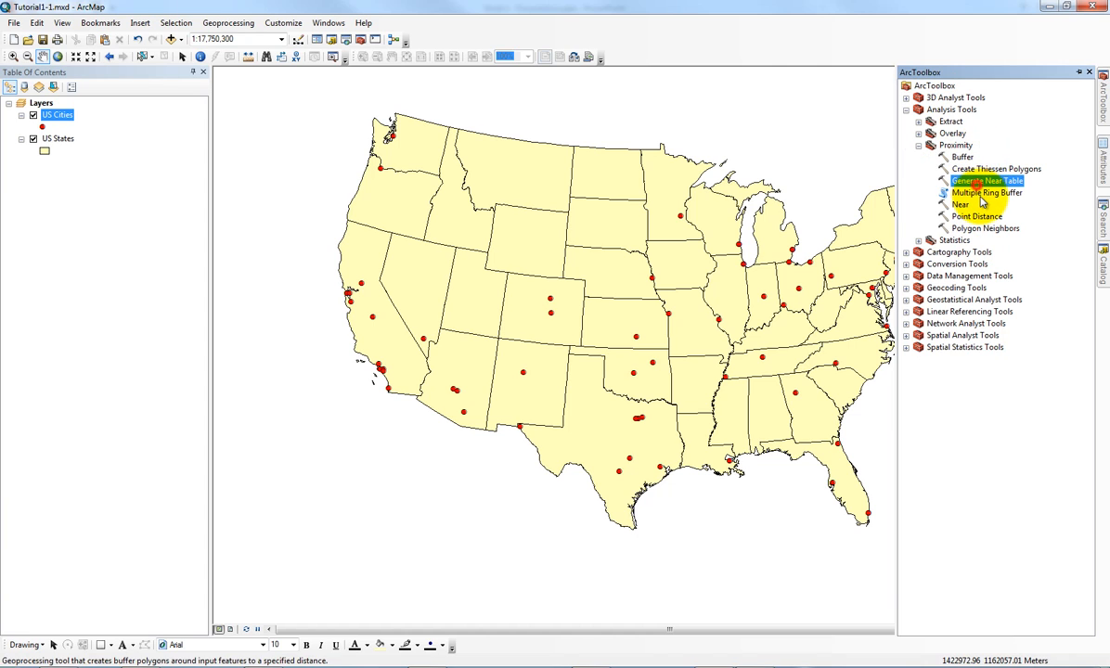
pyautogui.click(977, 193)
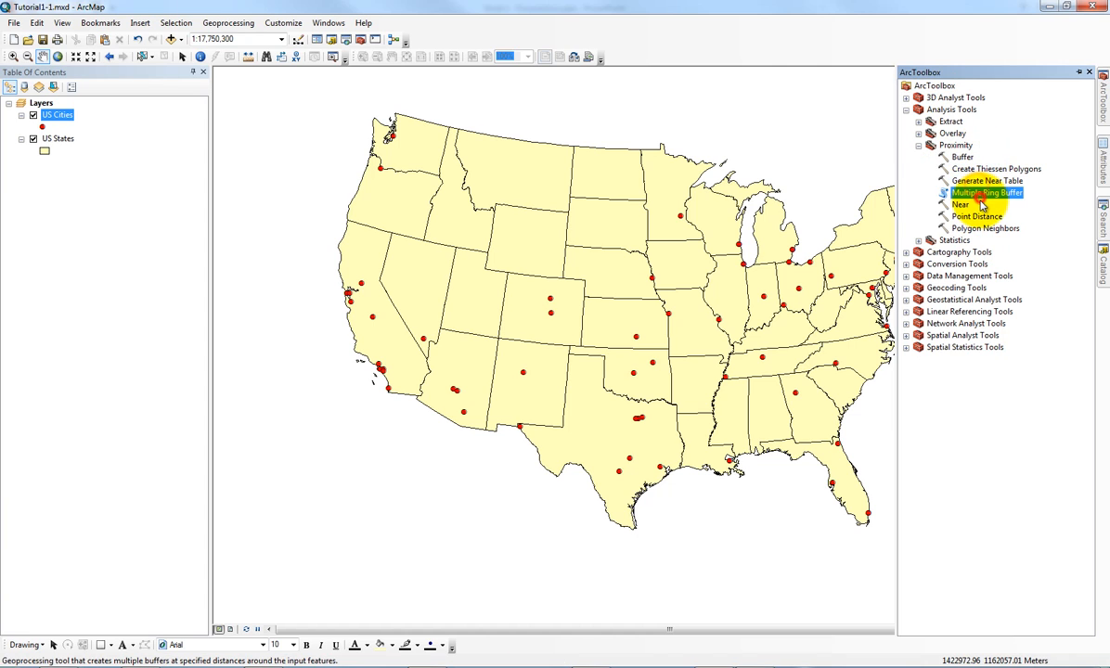
pyautogui.click(1082, 74)
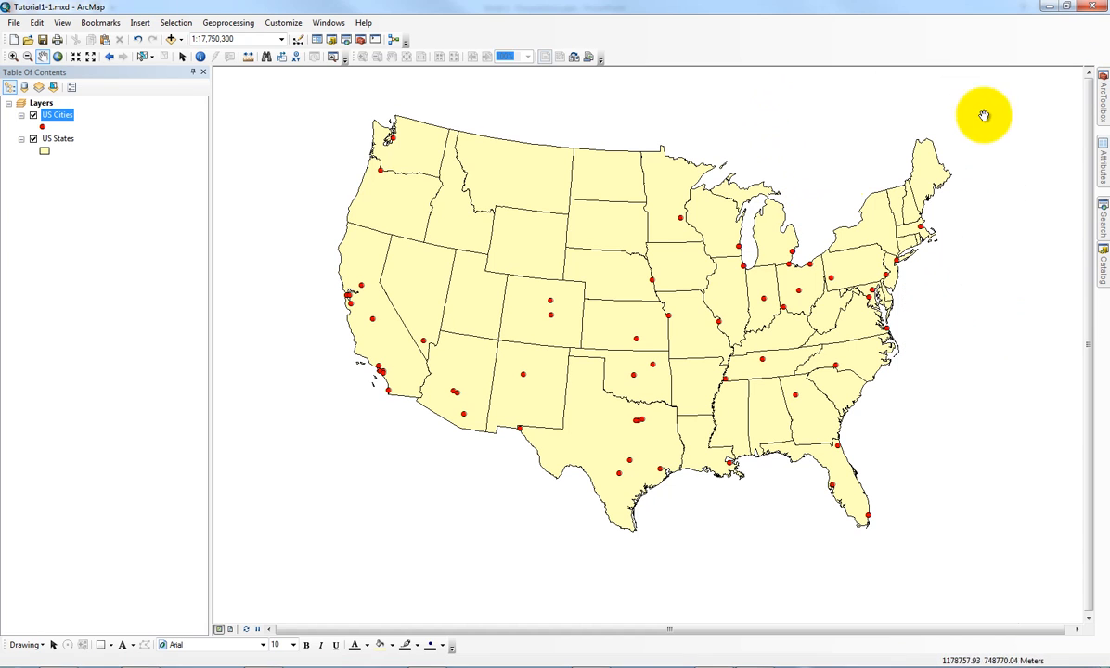
# Step: Show the Python window and the ModelBuilder window in turn, closing each one again
pyautogui.click(376, 41)
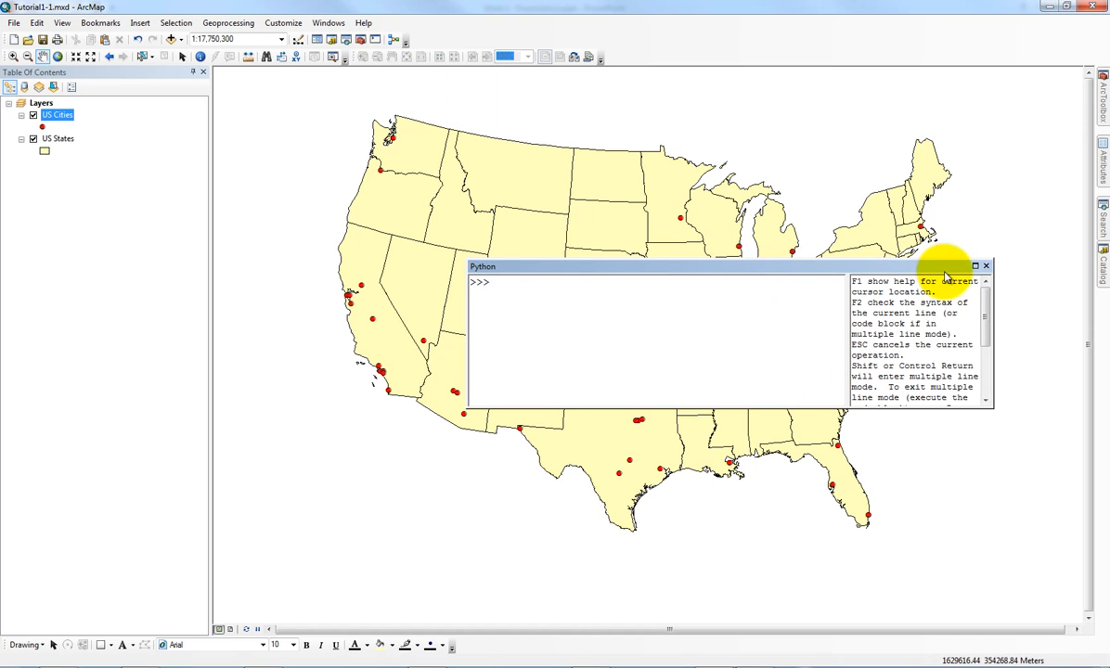
pyautogui.click(985, 267)
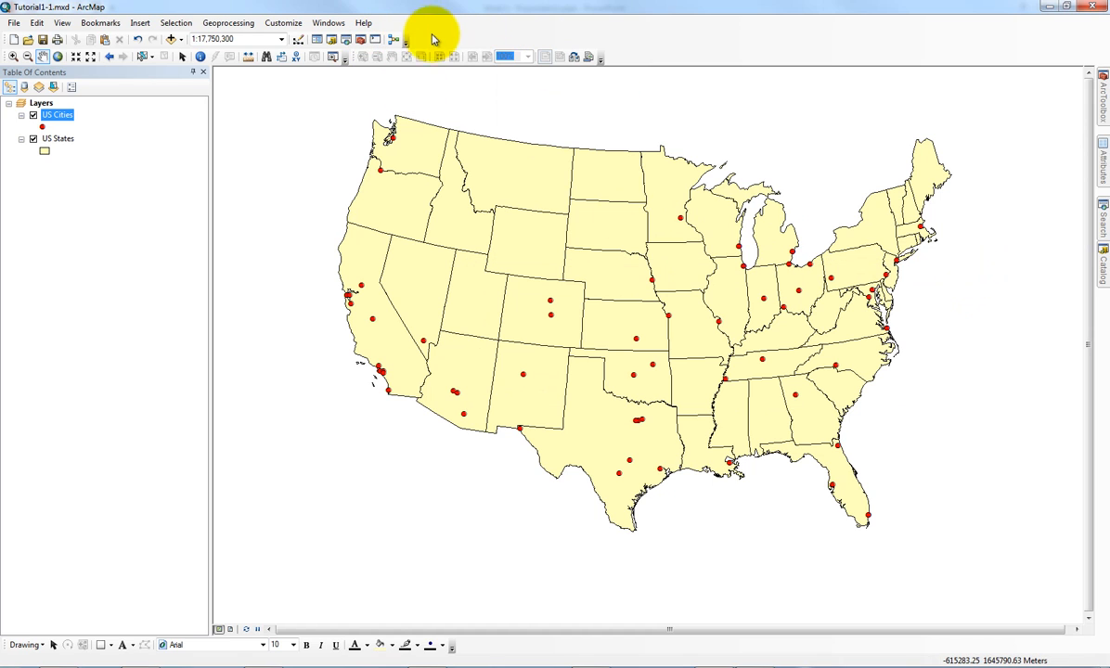
pyautogui.click(393, 44)
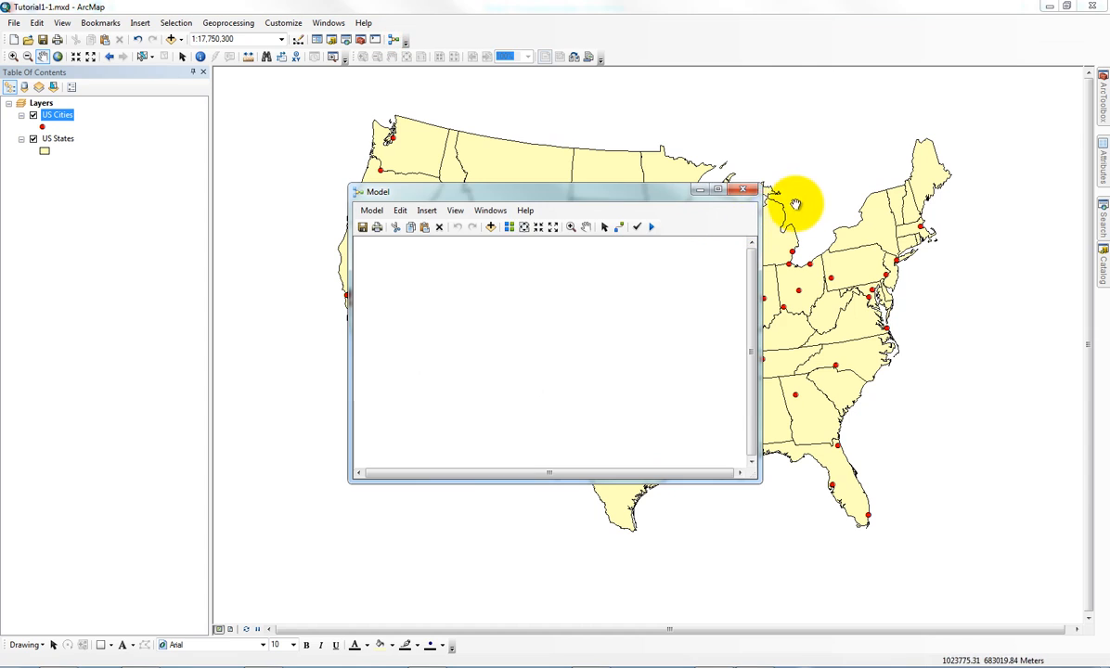
pyautogui.click(745, 190)
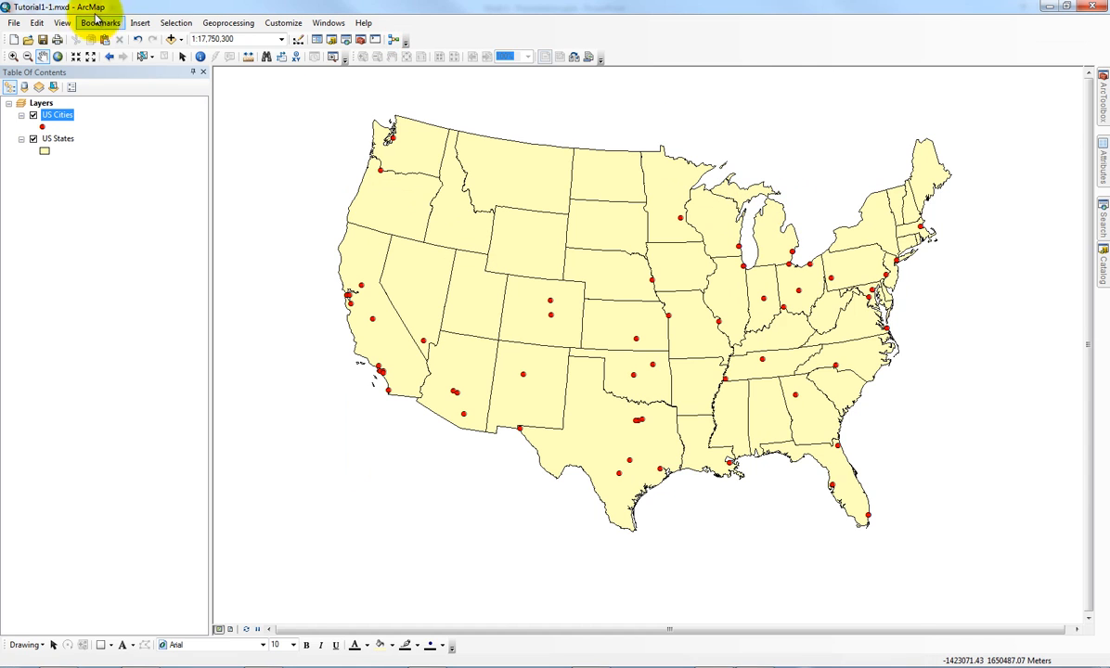
# Step: Zoom in on the Midwest states with the Zoom In tool and go back to the previous extent
pyautogui.click(13, 57)
pyautogui.click(586, 219)
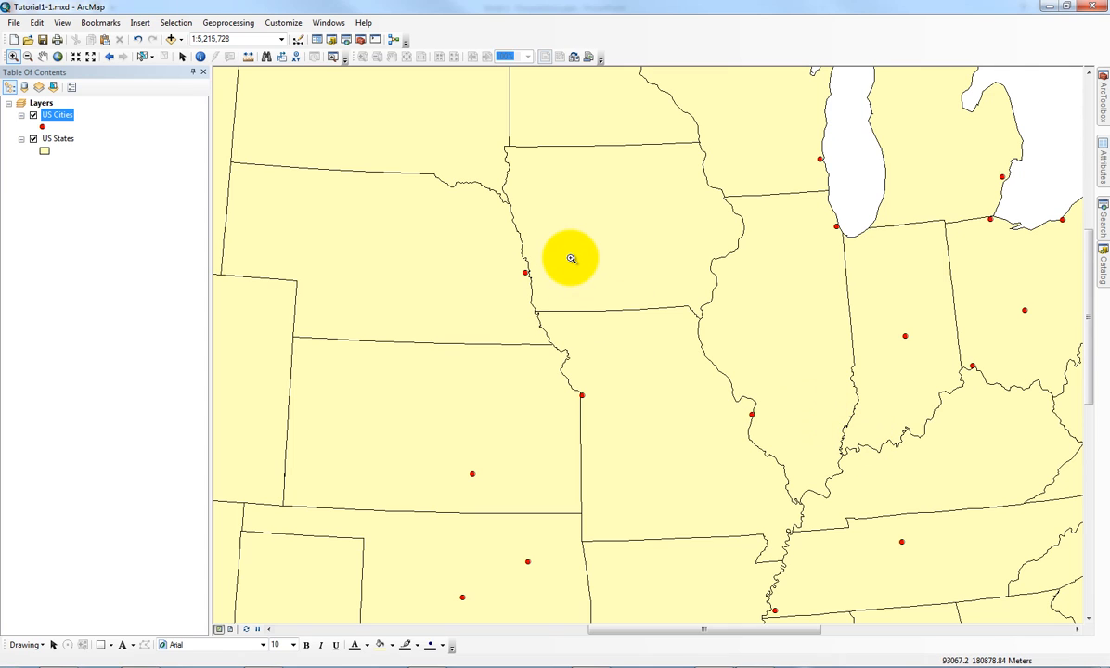
pyautogui.click(110, 57)
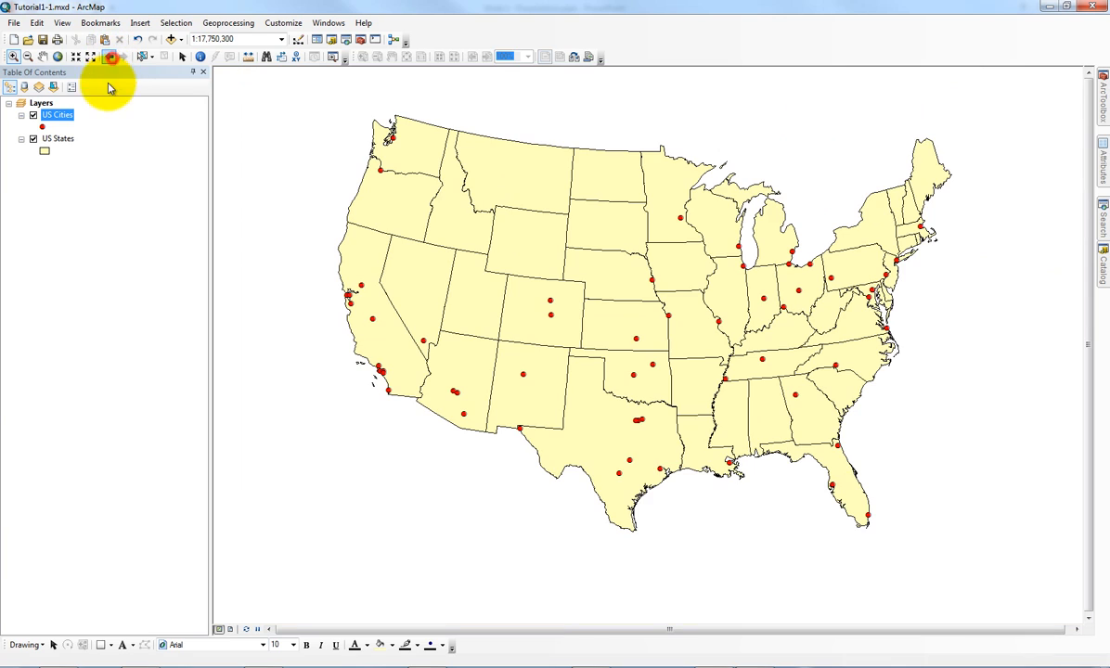
# Step: Zoom the map out to 1:30,000,000 with the Zoom Out tool and pan the country around the view
pyautogui.click(28, 57)
pyautogui.click(627, 341)
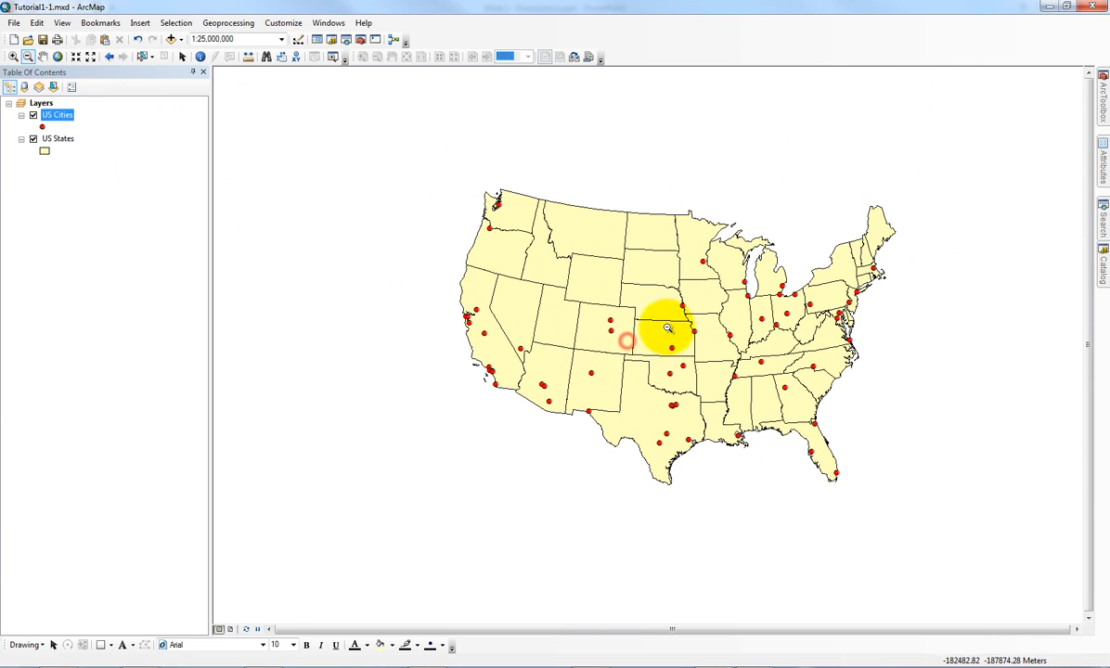
pyautogui.click(782, 397)
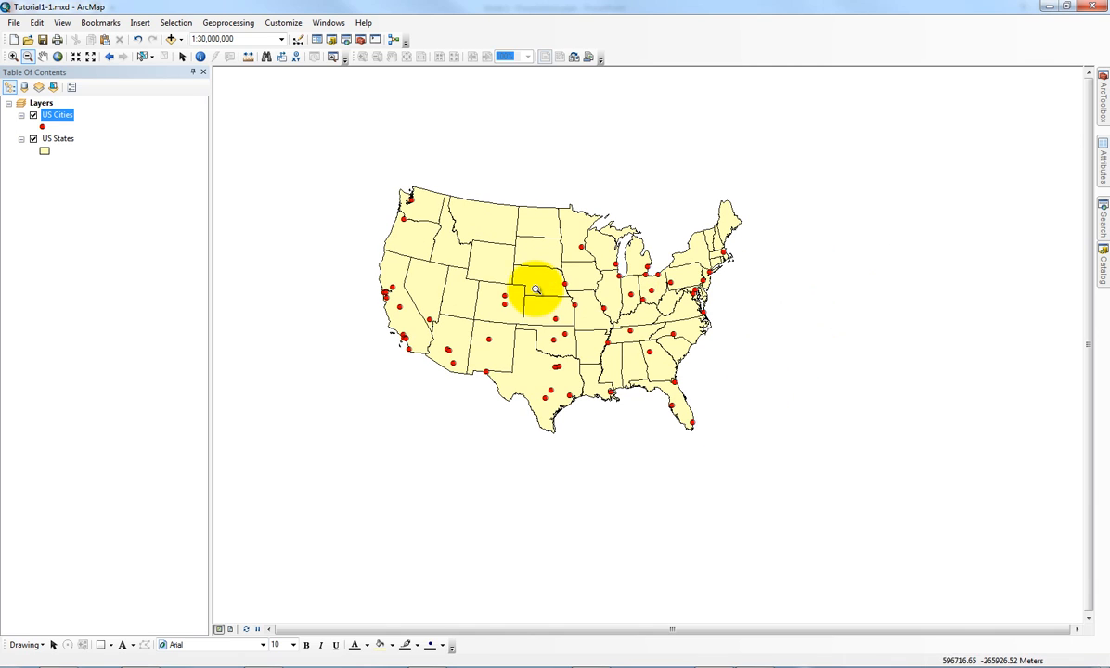
pyautogui.click(43, 56)
pyautogui.moveTo(496, 275); pyautogui.dragTo(697, 365)
pyautogui.moveTo(697, 365); pyautogui.dragTo(337, 183)
pyautogui.moveTo(522, 305); pyautogui.dragTo(684, 397)
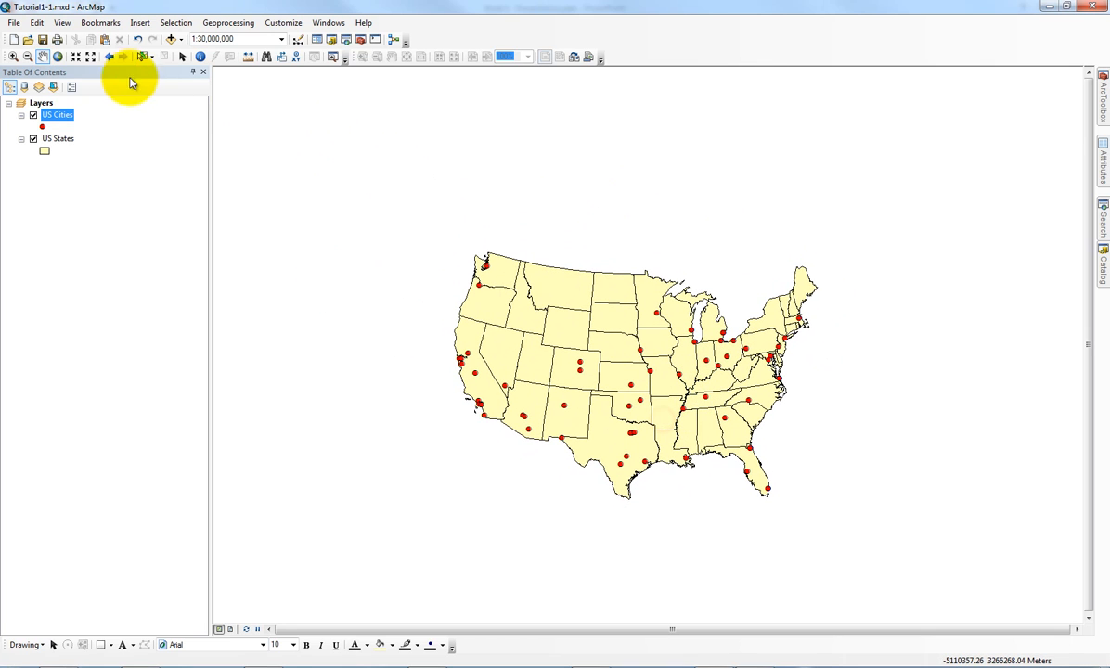
# Step: Return the map to its full extent and try Fixed Zoom In and Fixed Zoom Out
pyautogui.click(59, 57)
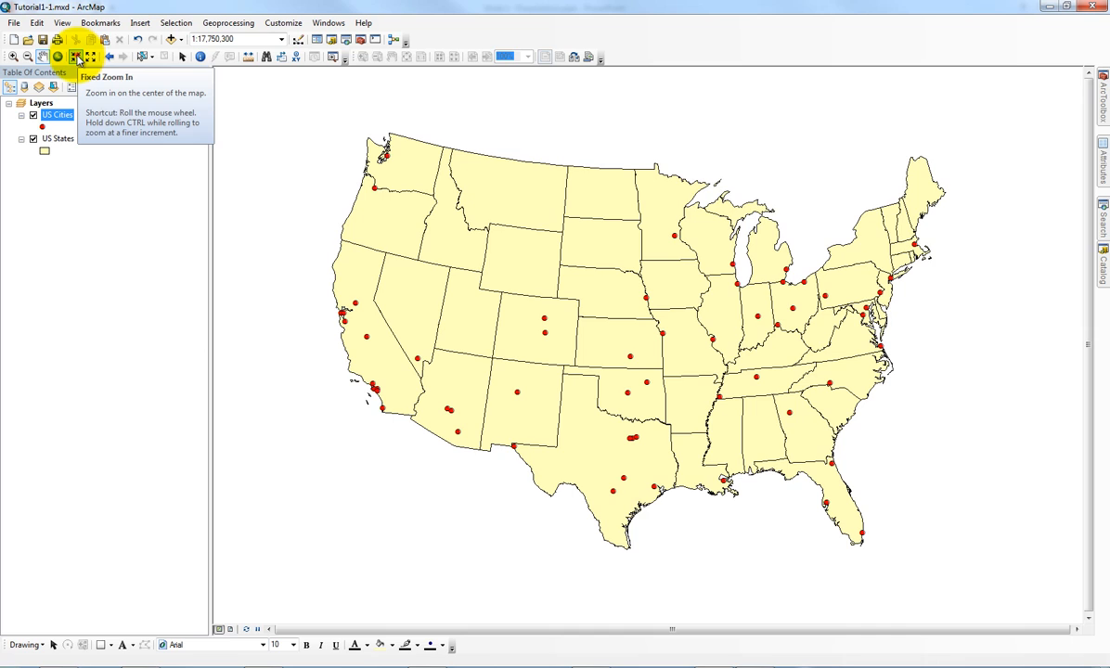
pyautogui.click(78, 58)
pyautogui.click(78, 57)
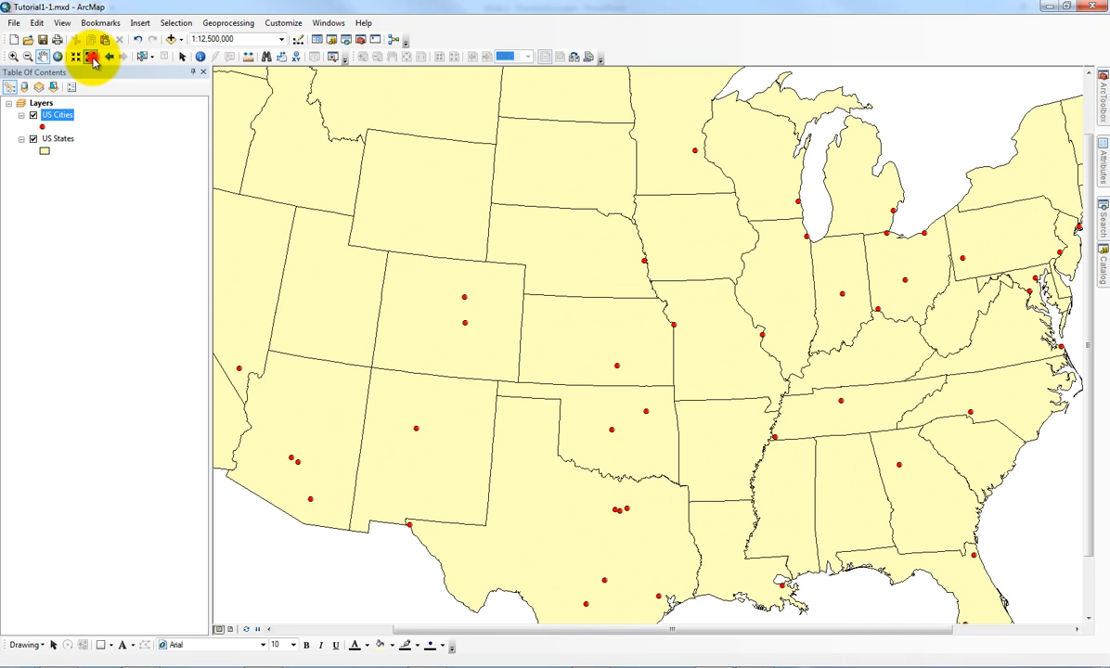
pyautogui.click(91, 57)
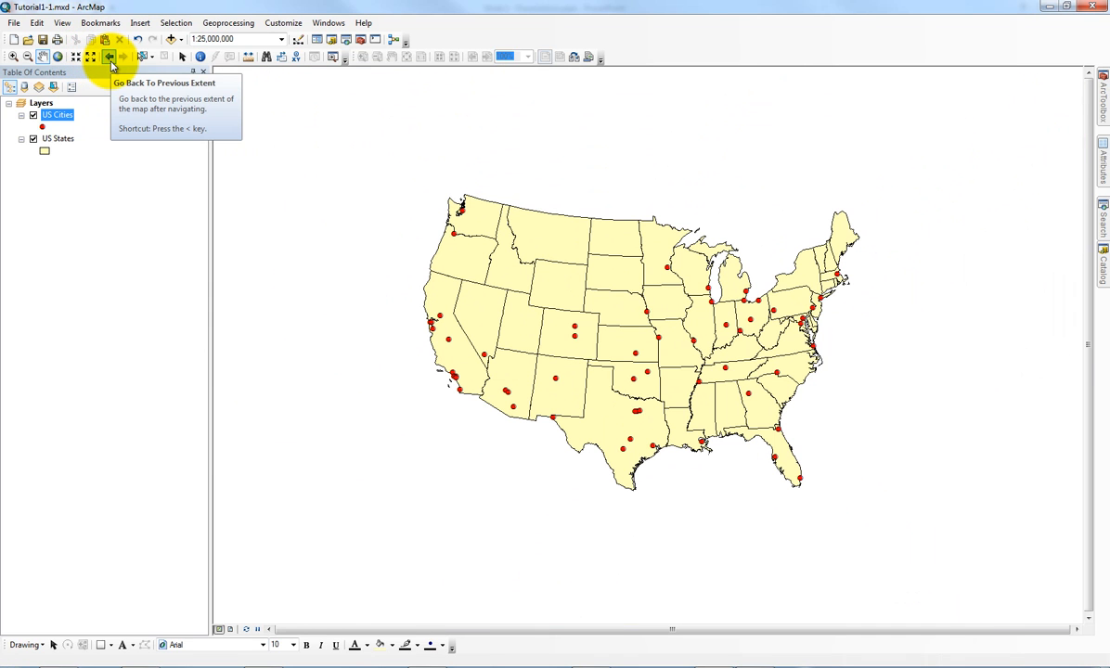
# Step: Step back through the previous map extents and forward again to the 1:20,000,000 view
pyautogui.click(110, 59)
pyautogui.click(109, 59)
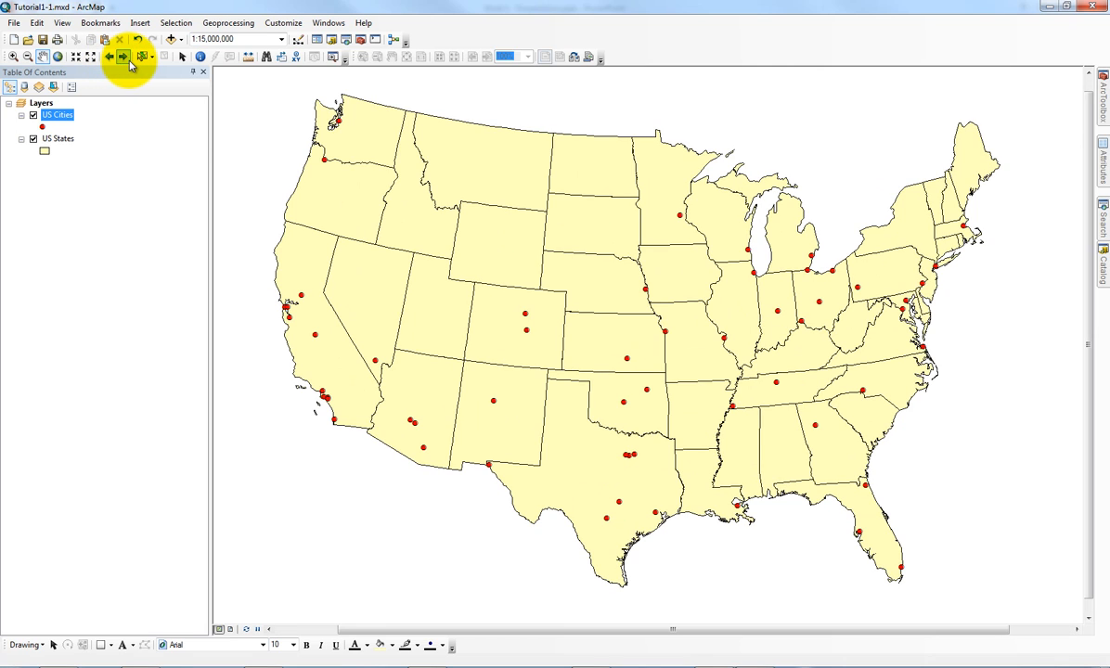
pyautogui.click(126, 57)
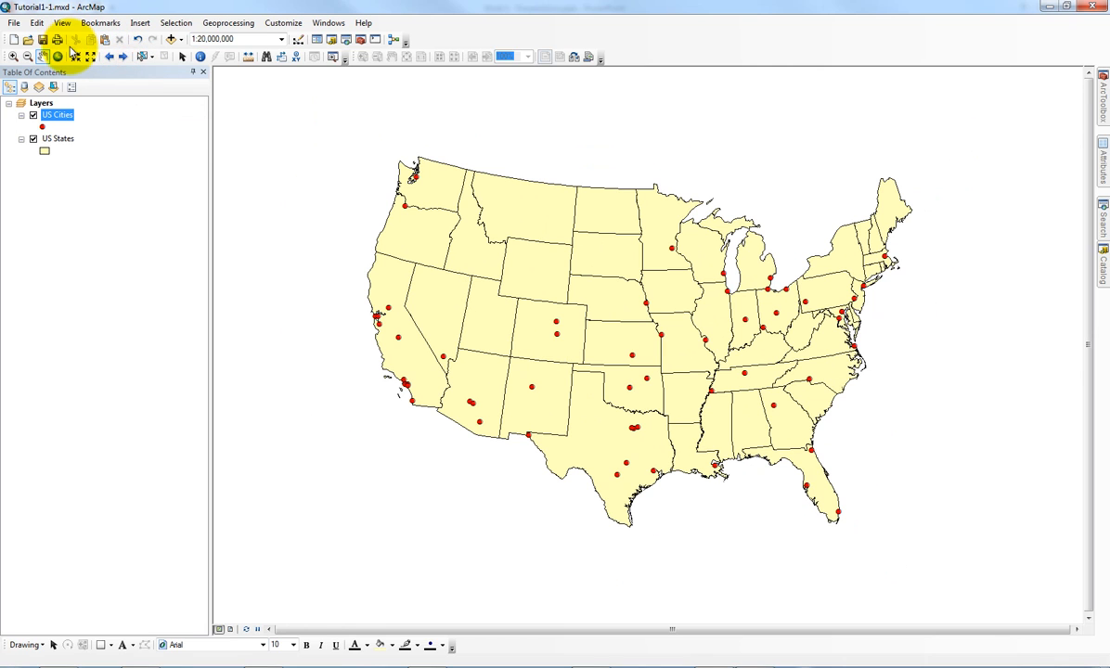
# Step: Zoom in on the city point at Missouri's eastern border and switch between the previous and next extents, ending on the whole country
pyautogui.click(13, 57)
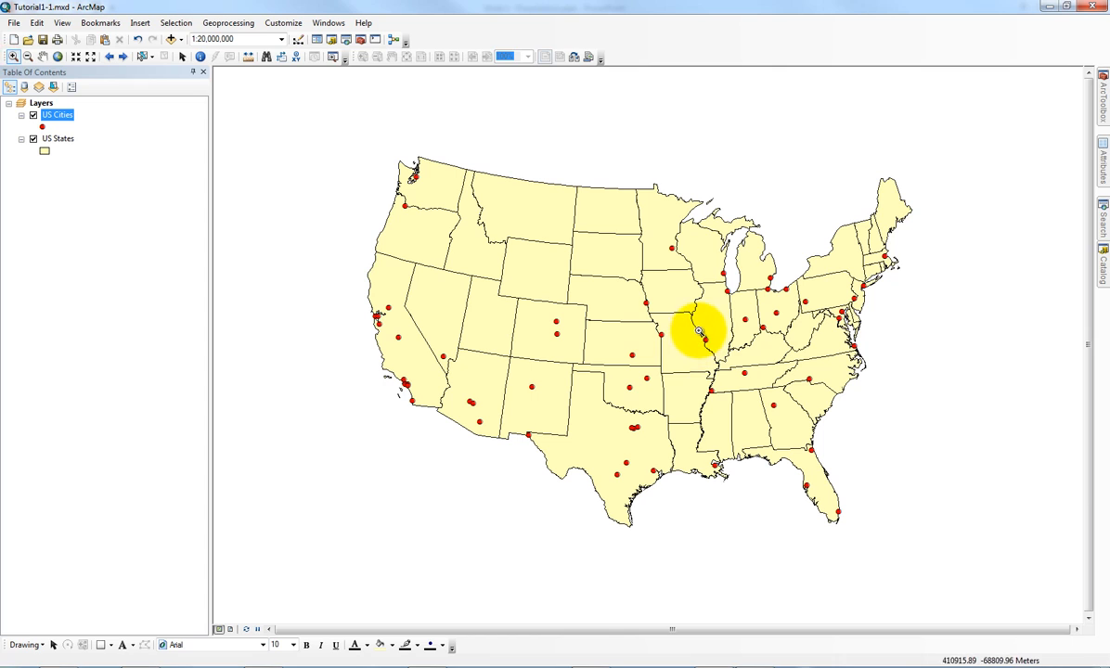
pyautogui.moveTo(715, 348); pyautogui.dragTo(714, 353)
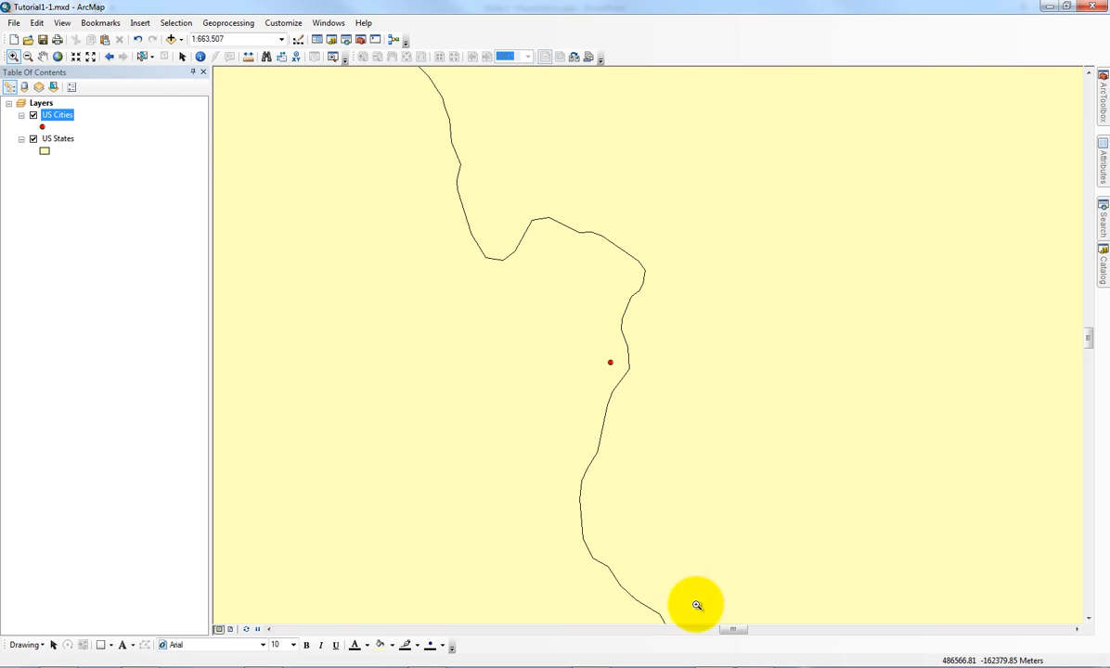
pyautogui.click(109, 57)
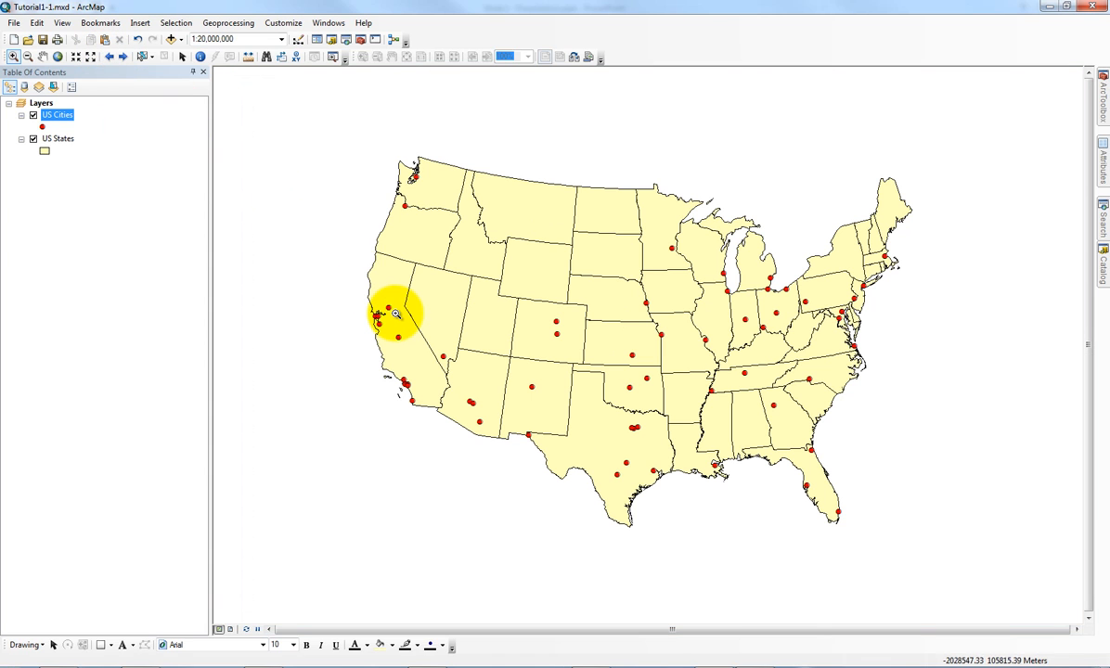
pyautogui.click(124, 57)
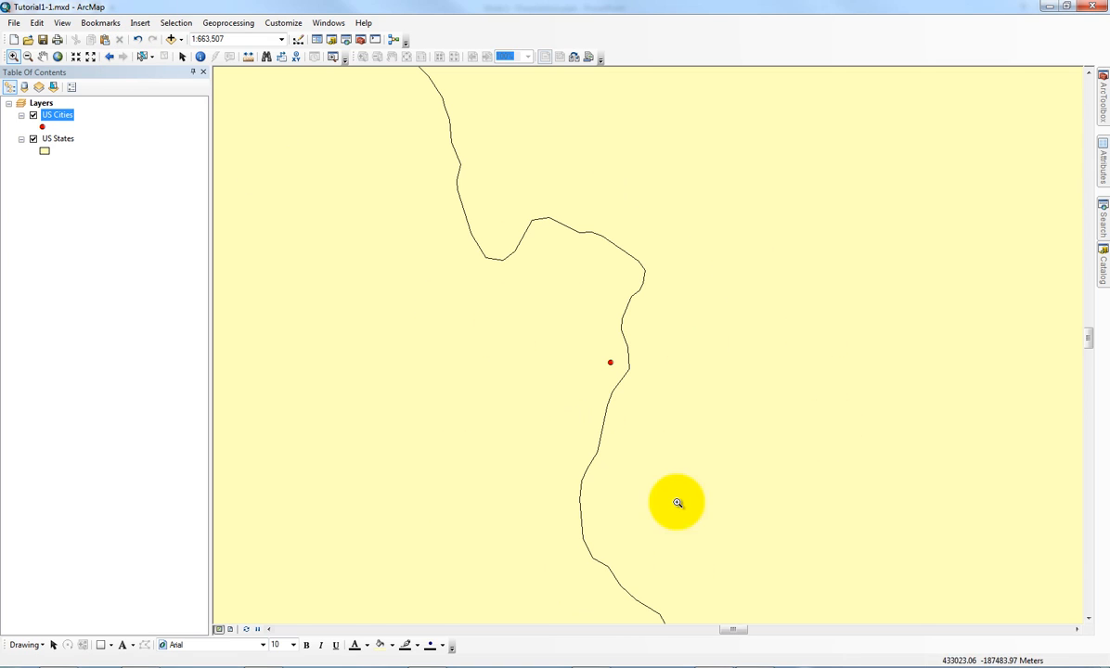
pyautogui.click(108, 57)
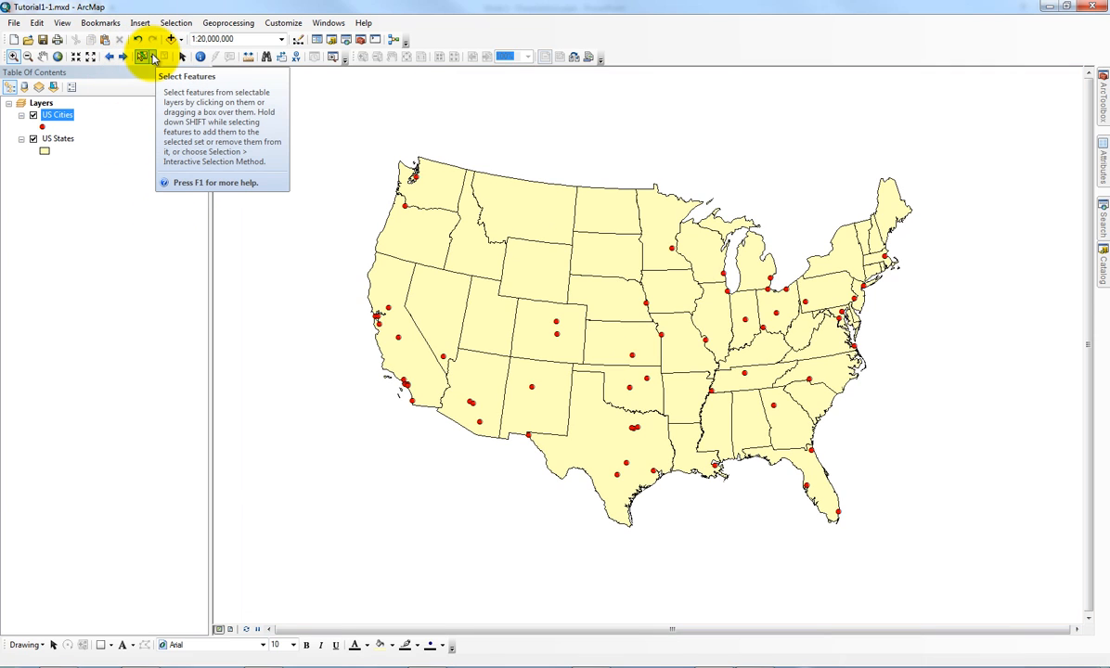
# Step: Identify a city in central California and Denver, look through Denver's attributes, and close the Identify window
pyautogui.click(201, 58)
pyautogui.click(397, 336)
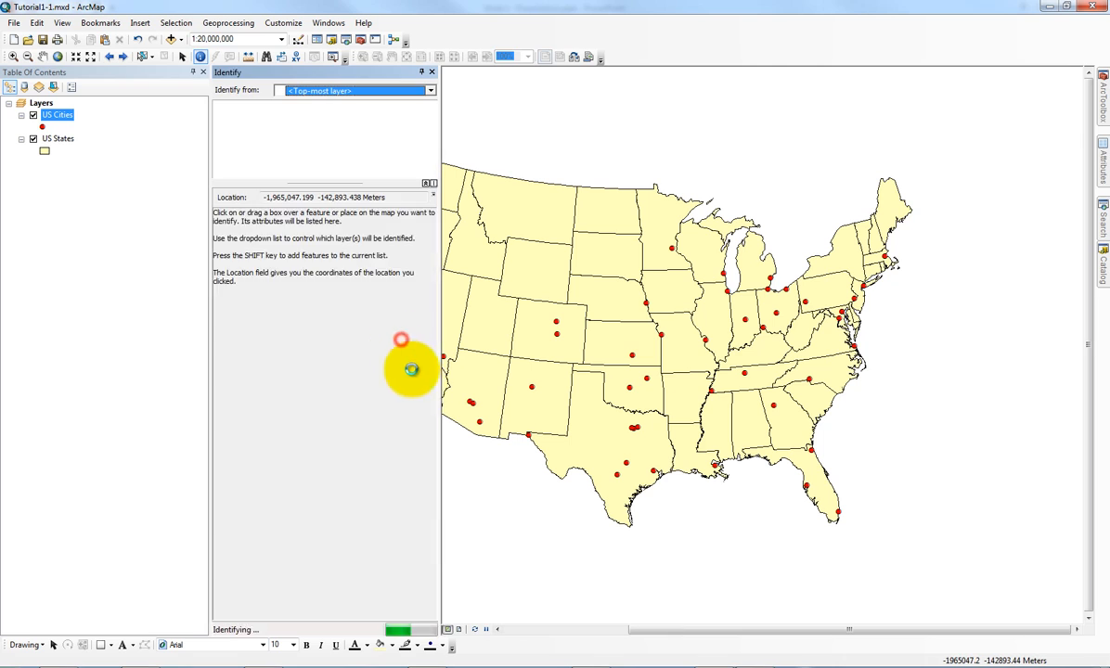
pyautogui.click(560, 323)
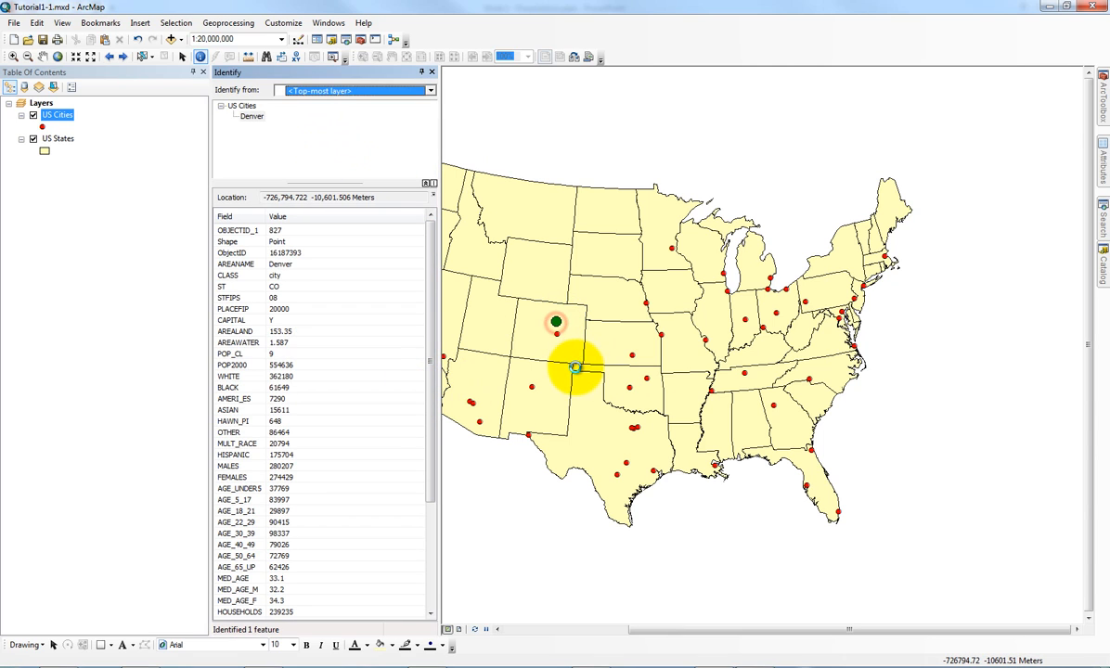
pyautogui.moveTo(430, 258); pyautogui.dragTo(426, 168)
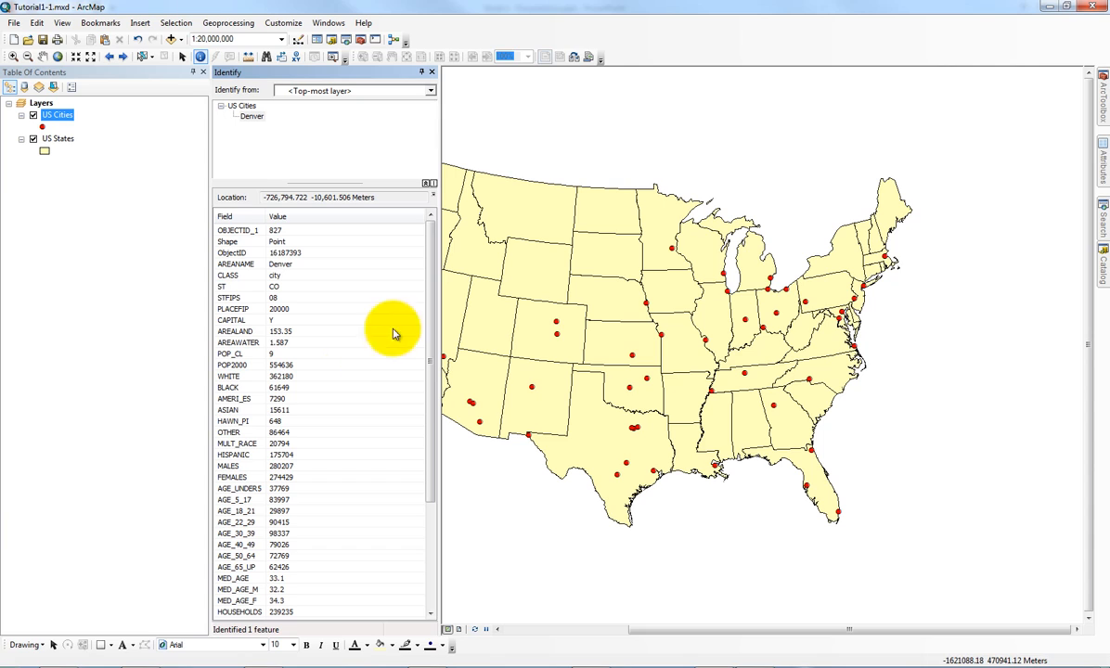
pyautogui.click(432, 71)
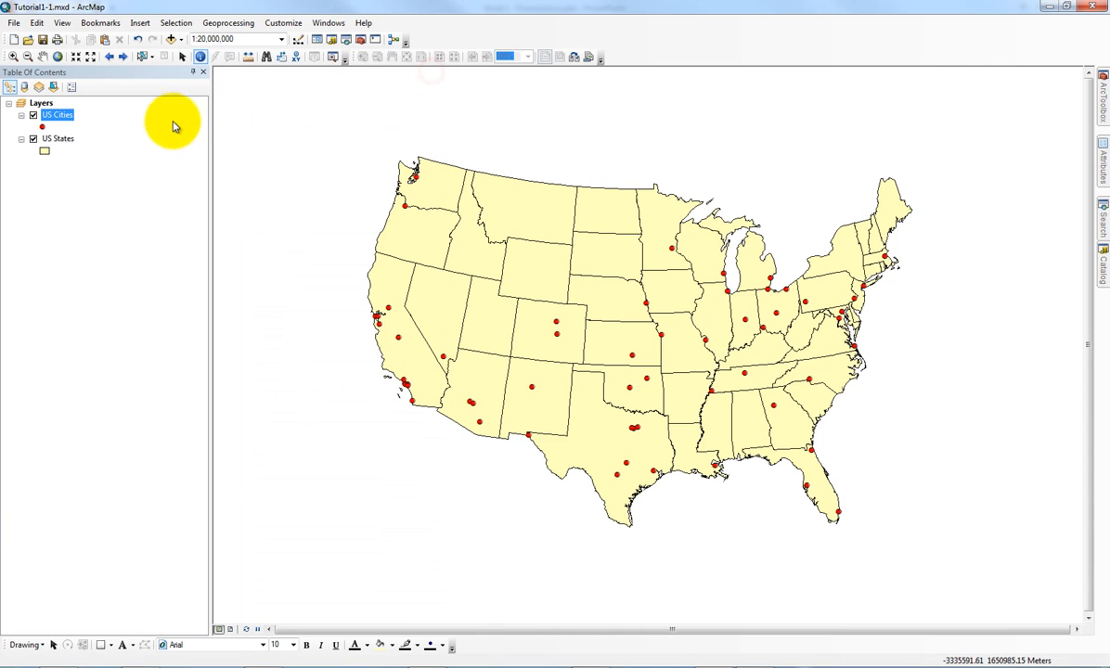
# Step: Open the attribute table of the US Cities layer, widen it to view more fields, and close it
pyautogui.rightClick(65, 117)
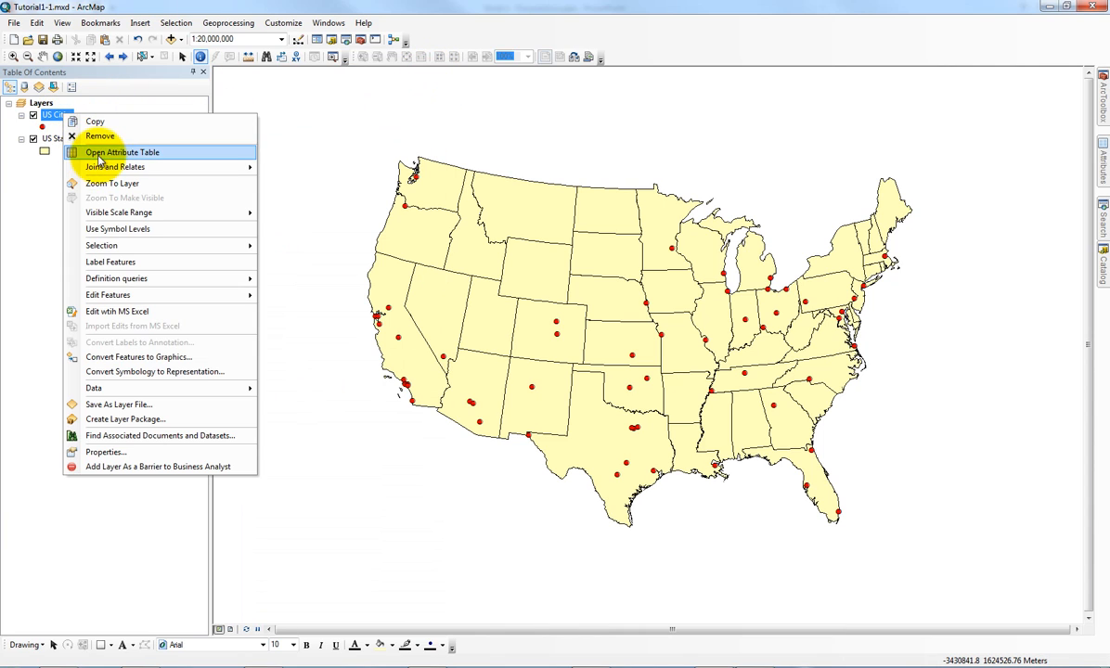
pyautogui.click(92, 151)
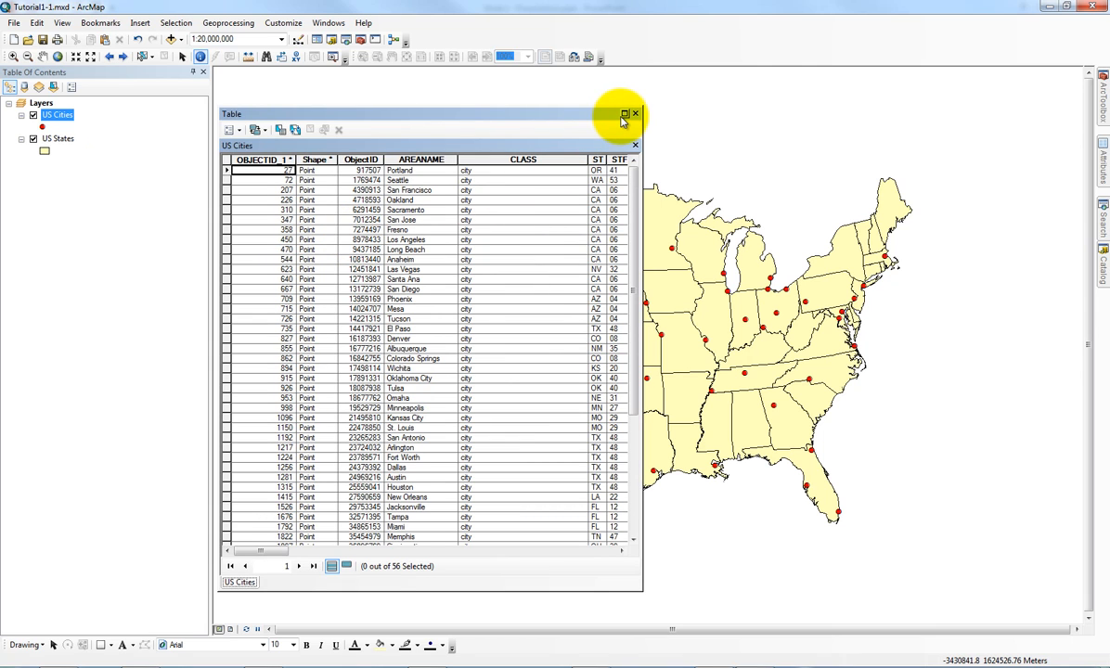
pyautogui.moveTo(641, 119); pyautogui.dragTo(963, 127)
pyautogui.click(957, 114)
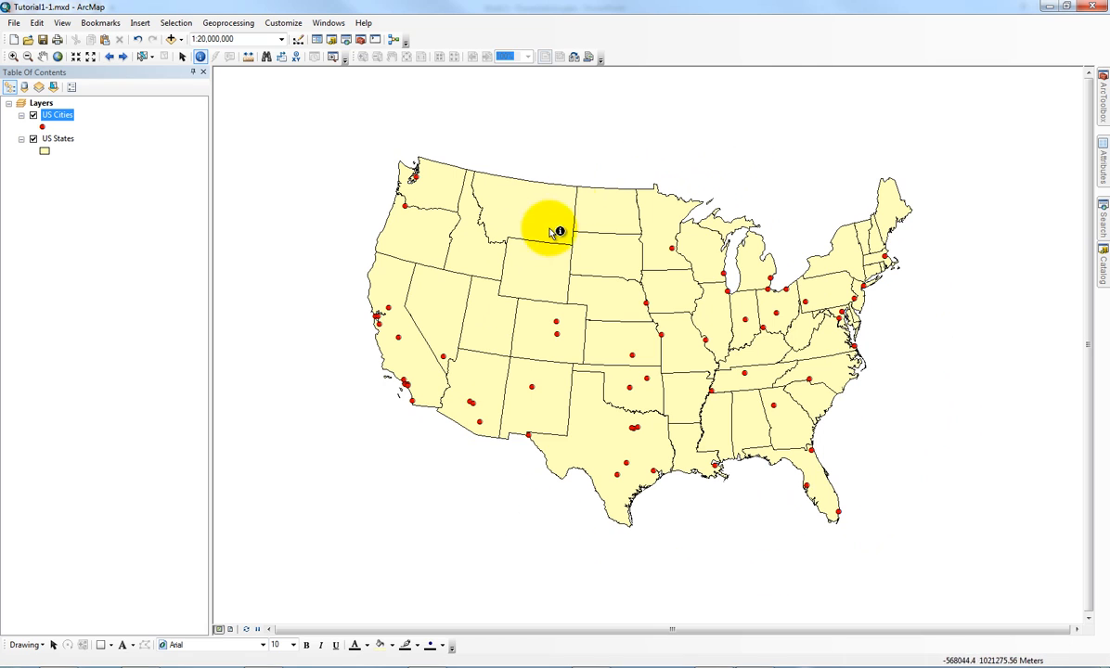
# Step: Switch the map display from data view to layout view
pyautogui.click(230, 631)
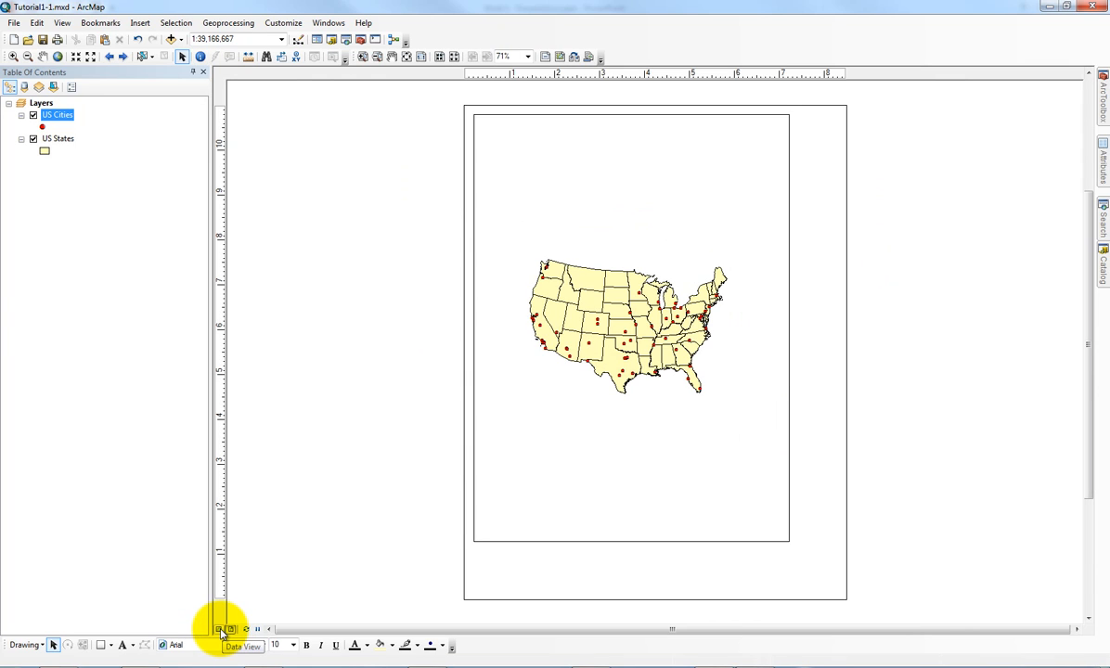
# Step: Switch the map display back to data view, enlarge it to 1:15,000,000 and recentre the country
pyautogui.click(220, 630)
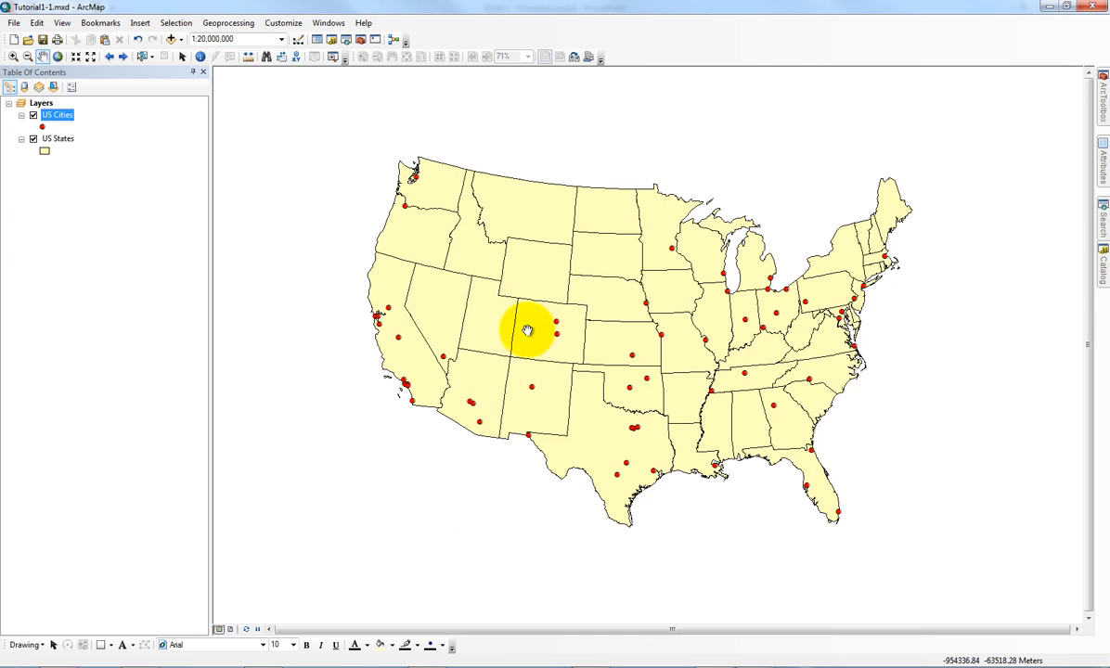
pyautogui.scroll(1, 528, 331)
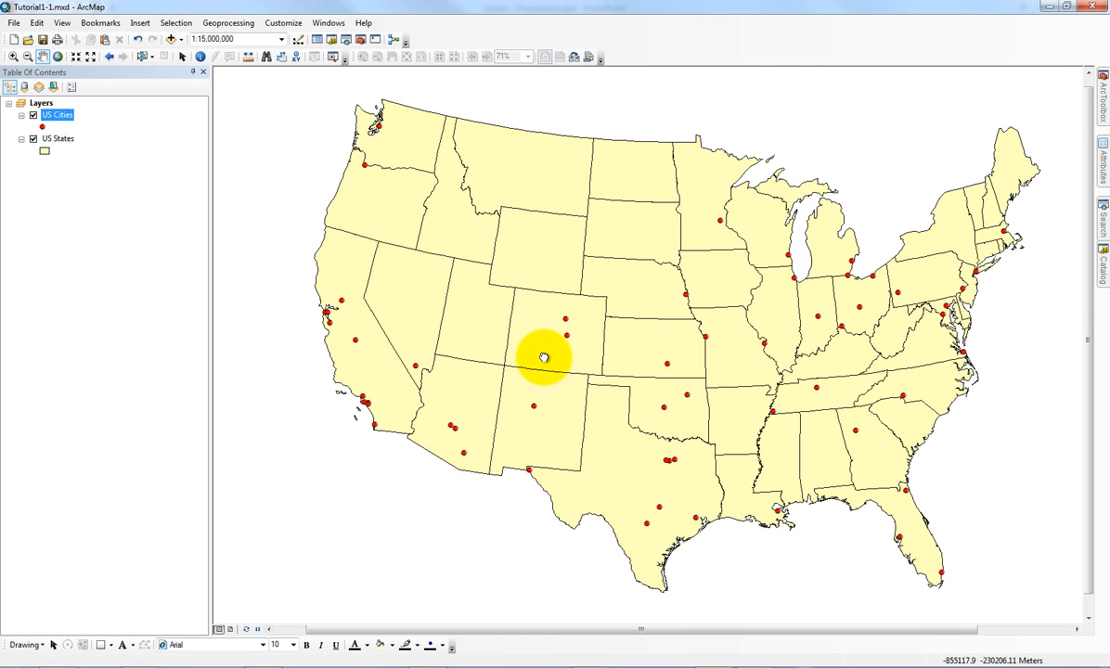
pyautogui.moveTo(543, 362); pyautogui.dragTo(522, 347)
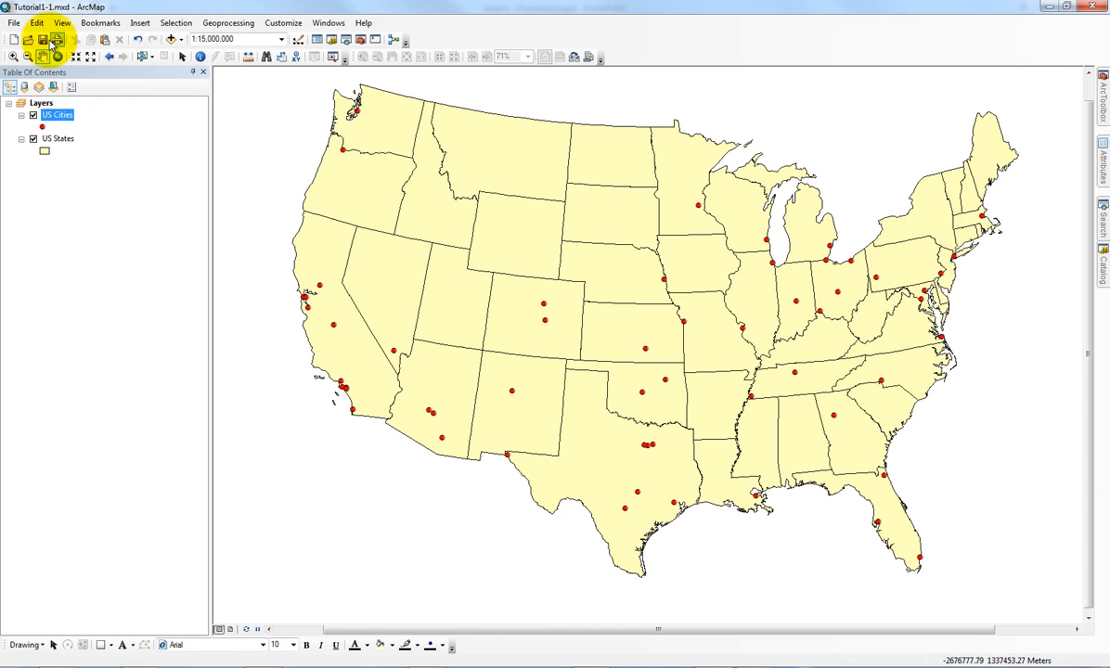
# Step: Save the map under the name Tutorial1-1.mxd in the MyExercises Chapter1 folder, replacing the existing file
pyautogui.click(16, 23)
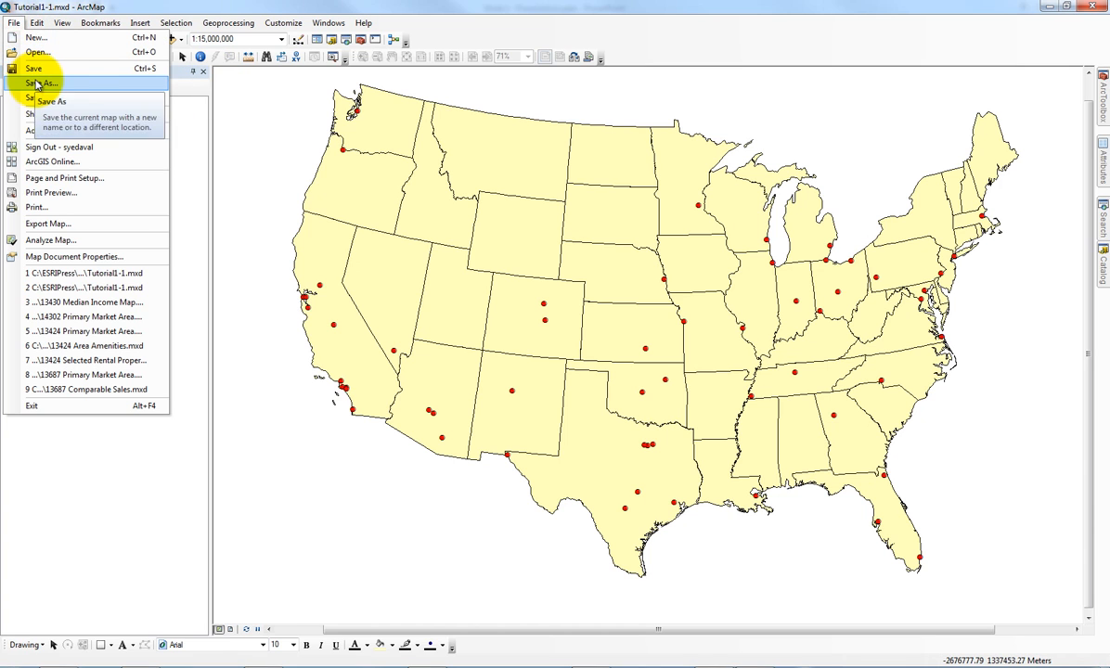
pyautogui.click(37, 82)
pyautogui.click(639, 225)
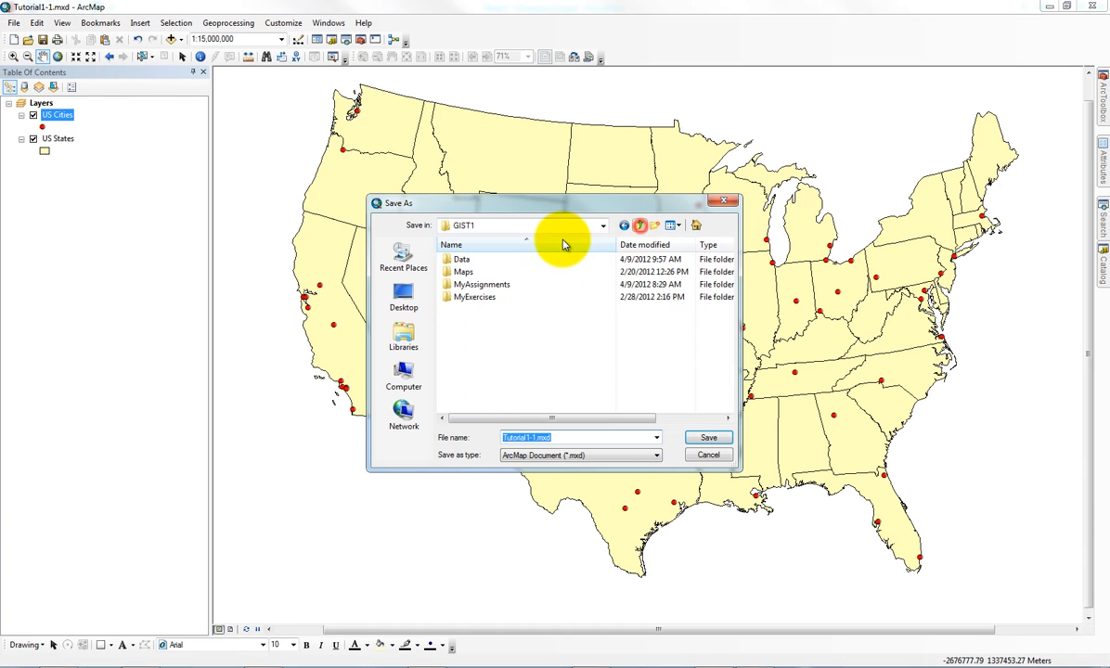
pyautogui.doubleClick(476, 298)
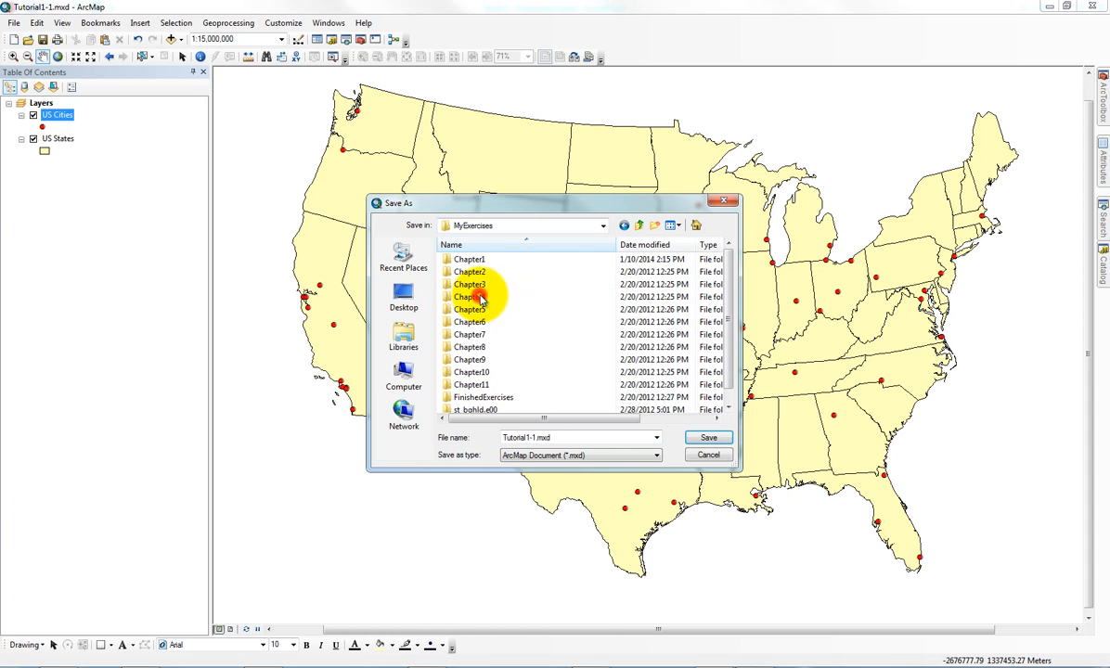
pyautogui.doubleClick(473, 260)
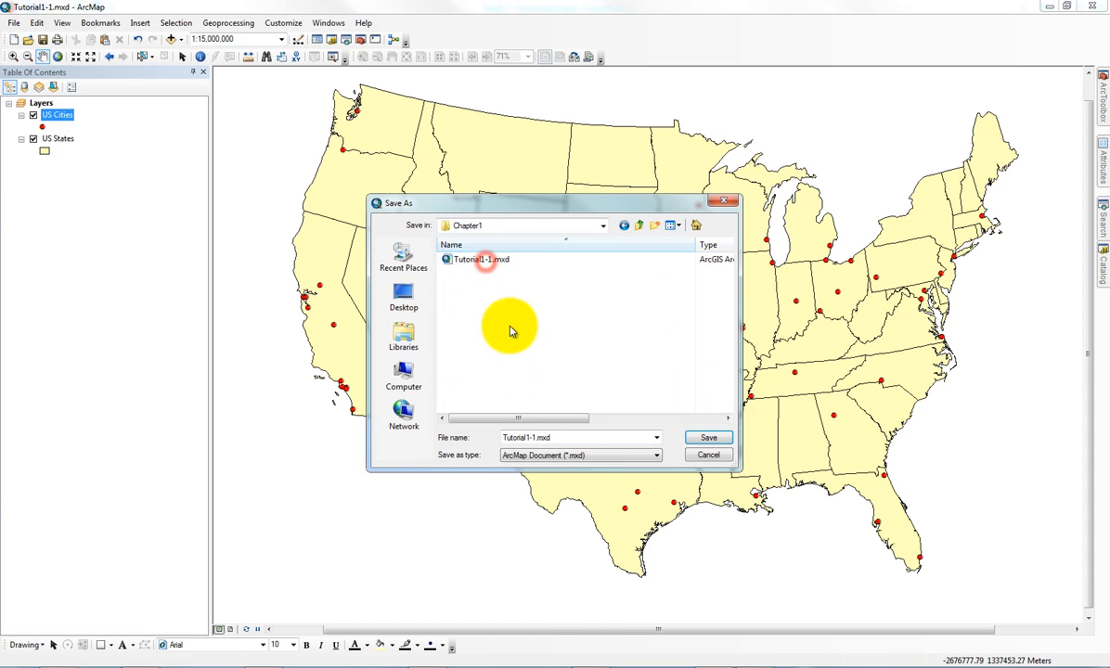
pyautogui.click(496, 260)
pyautogui.press('Return')
pyautogui.click(602, 342)
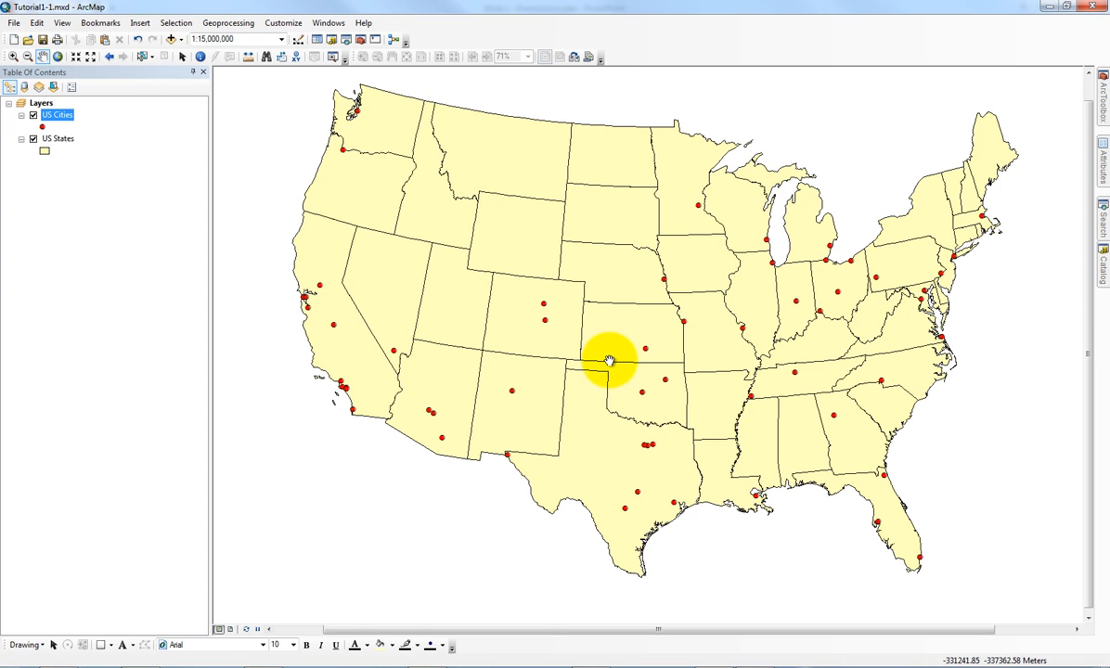
# Step: Hide and show again the US Cities layer, and do the same with the US States layer
pyautogui.click(56, 138)
pyautogui.click(57, 114)
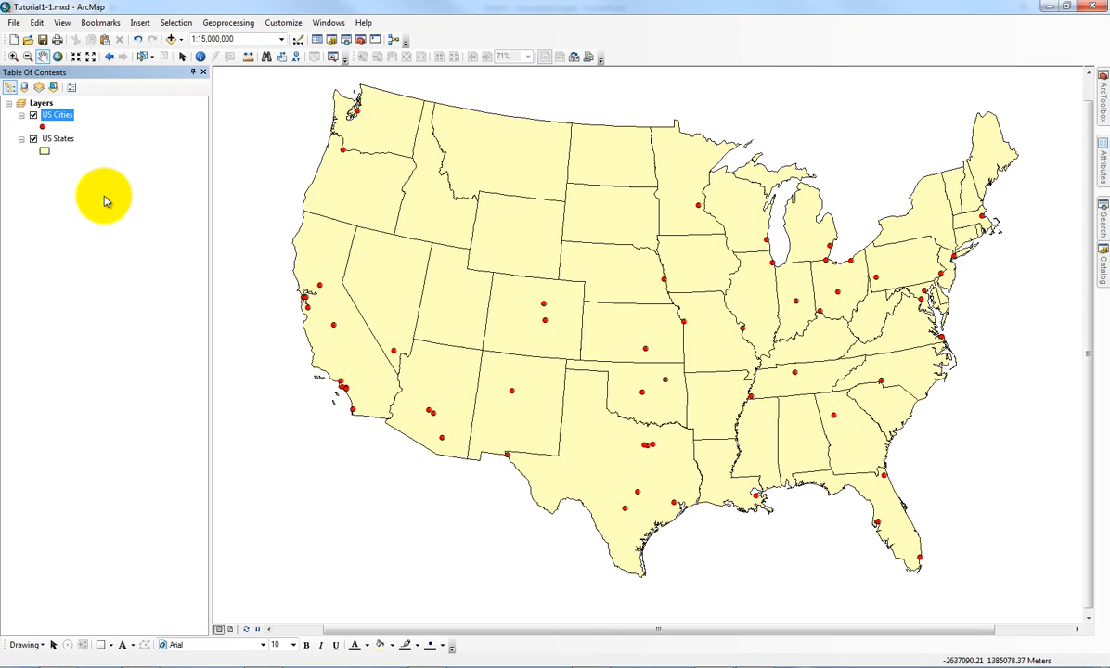
pyautogui.click(34, 115)
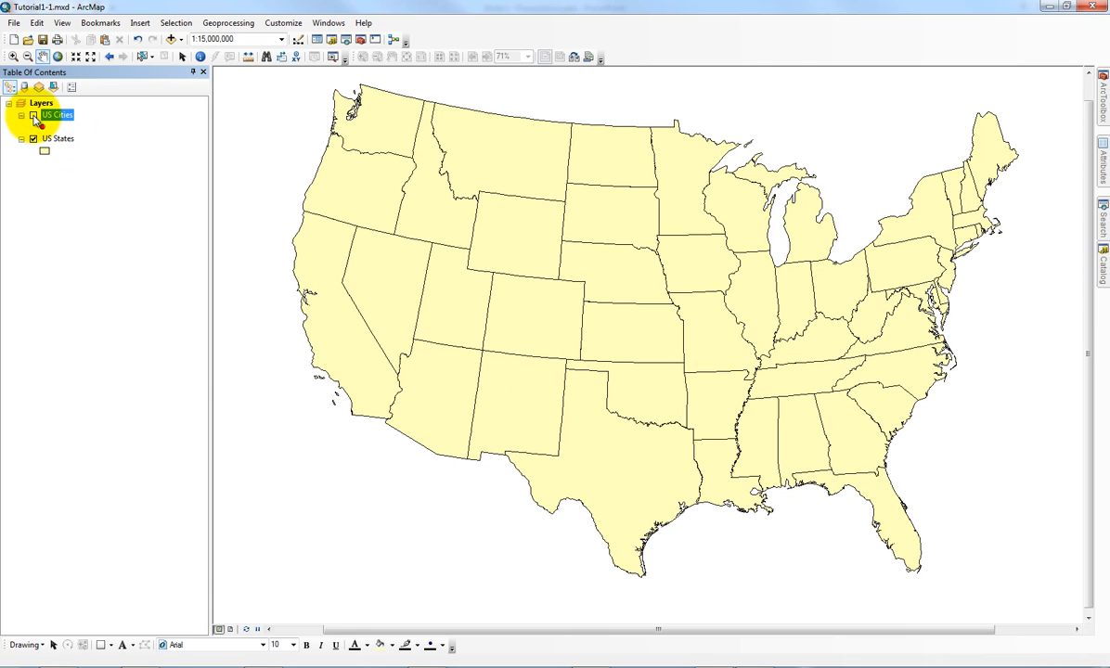
pyautogui.click(34, 115)
pyautogui.click(34, 138)
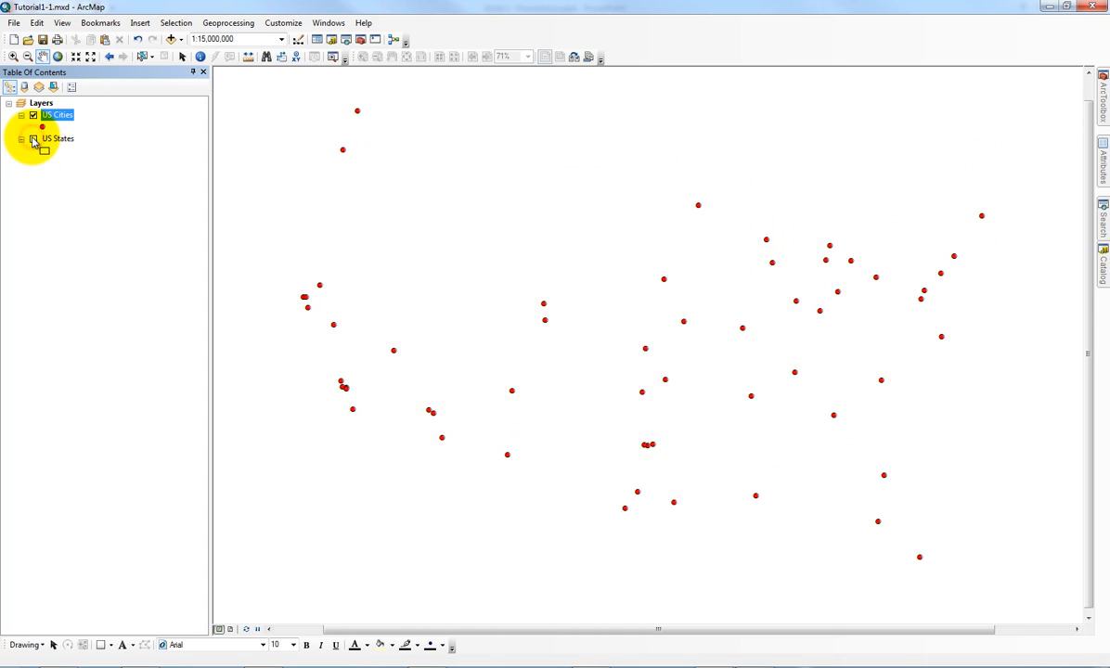
pyautogui.click(33, 138)
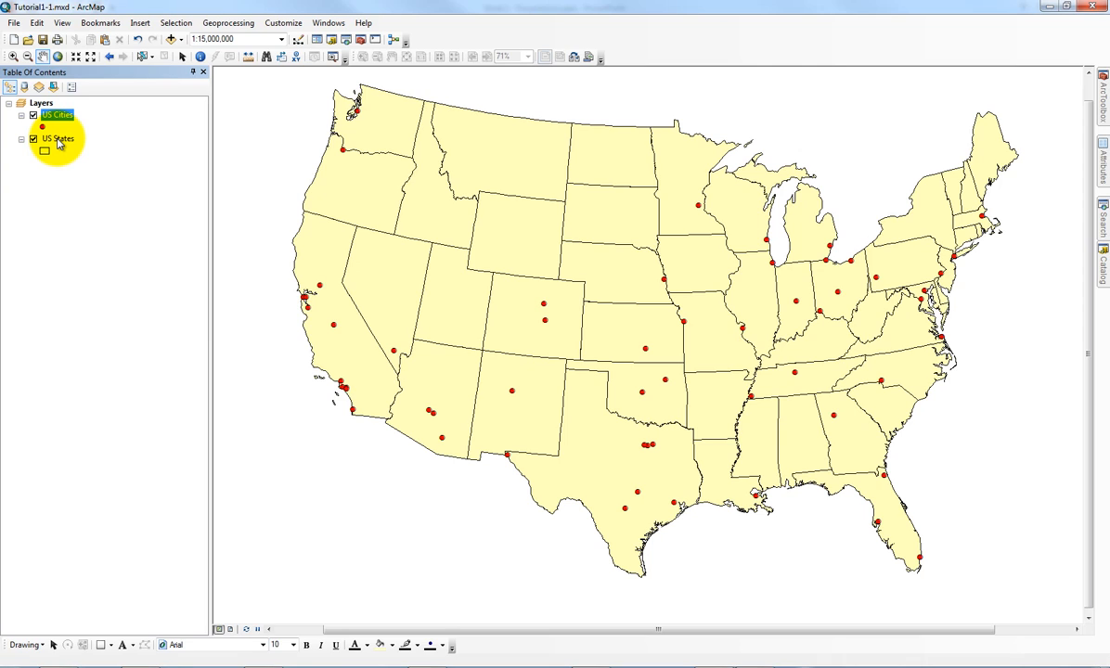
# Step: Add the COCounties feature class from UnitedStates.gdb in the GIST1 Data folder to the map
pyautogui.click(171, 39)
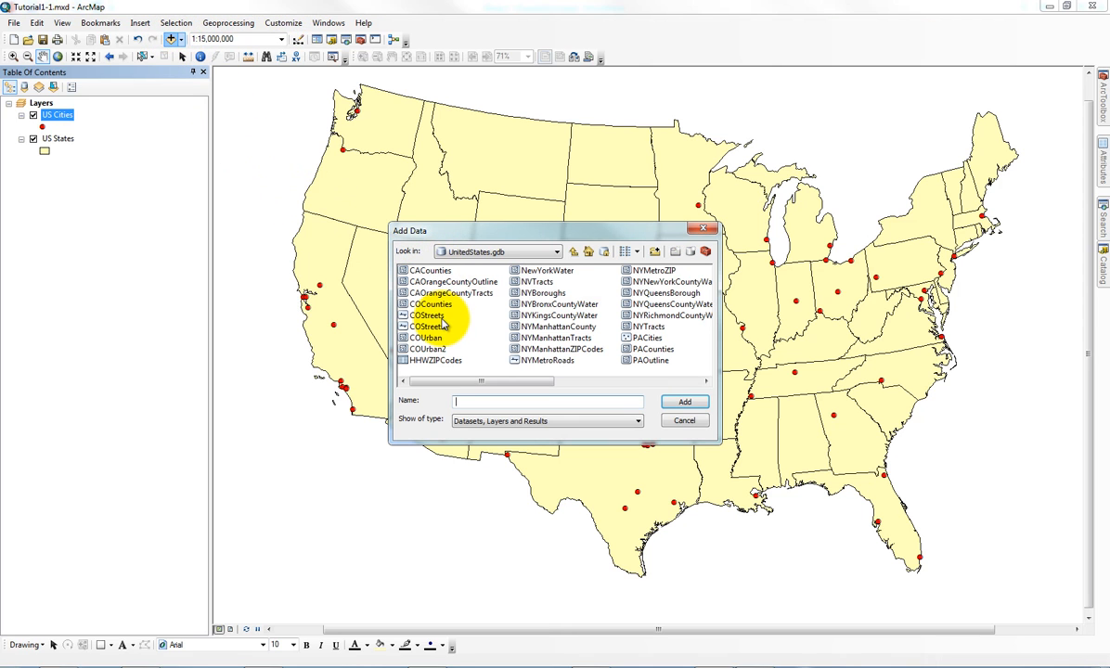
pyautogui.click(577, 253)
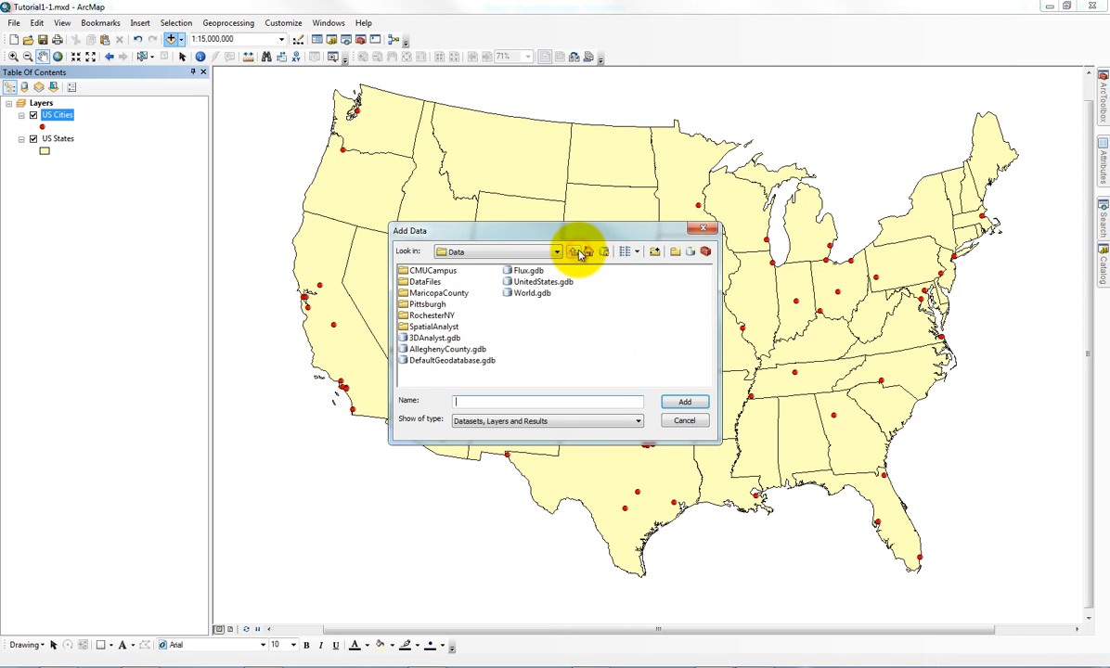
pyautogui.click(576, 253)
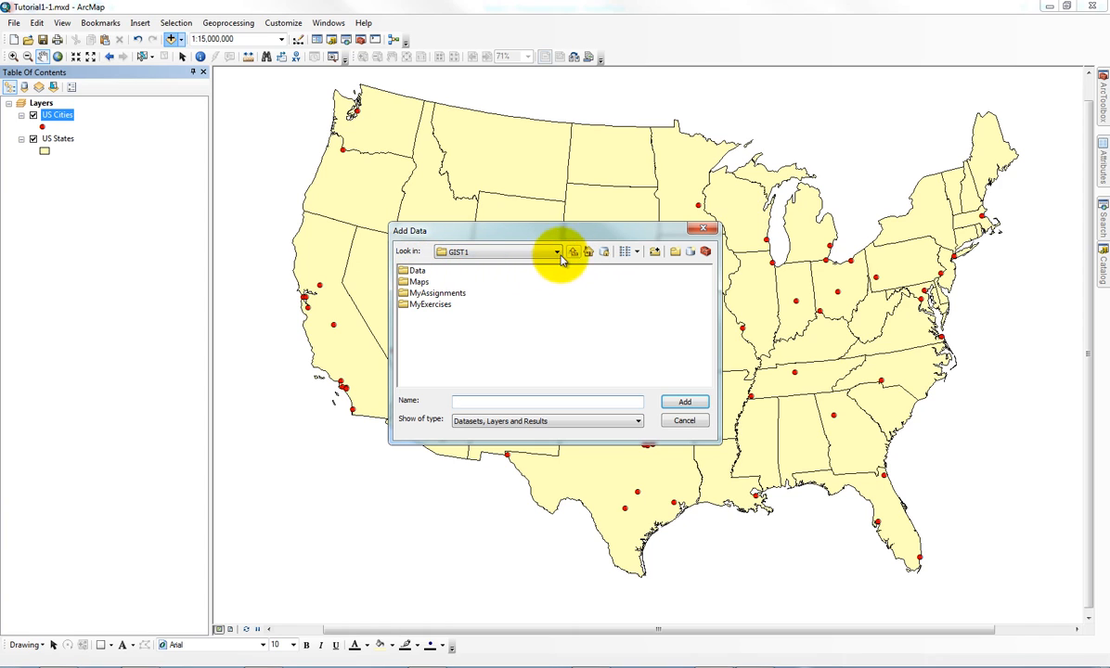
pyautogui.doubleClick(418, 273)
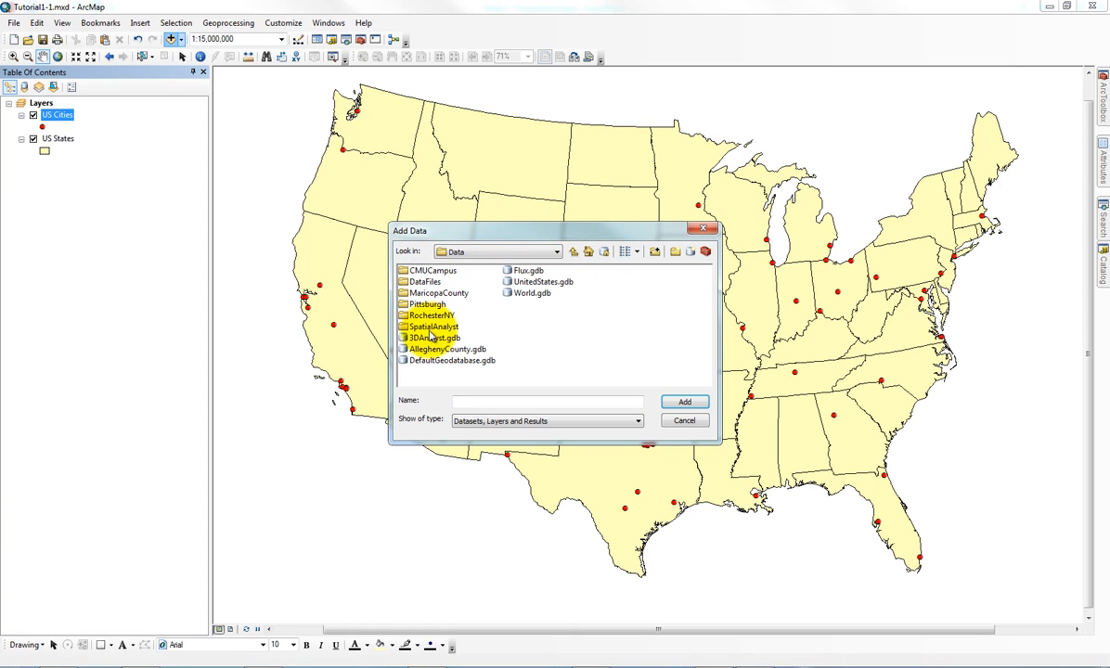
pyautogui.doubleClick(534, 282)
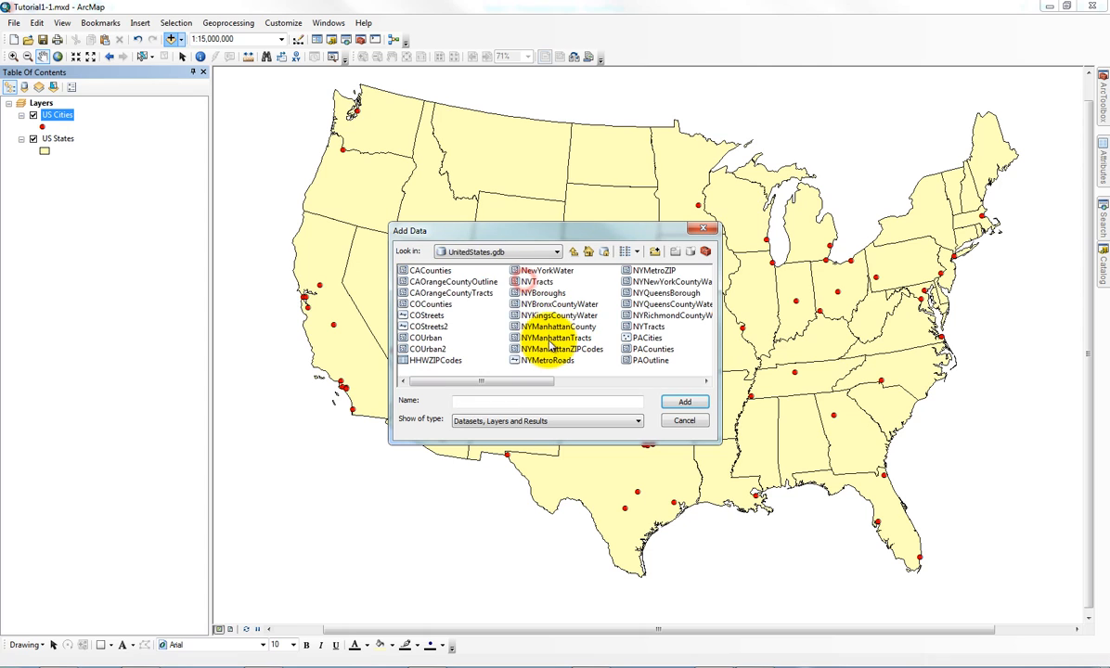
pyautogui.click(441, 307)
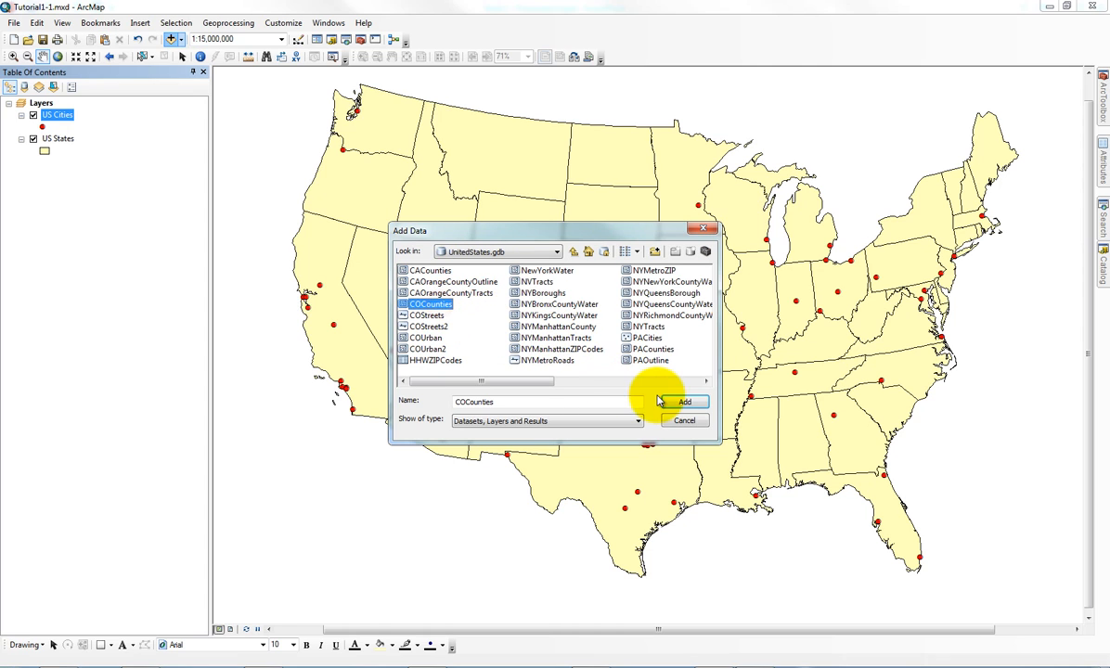
pyautogui.click(670, 401)
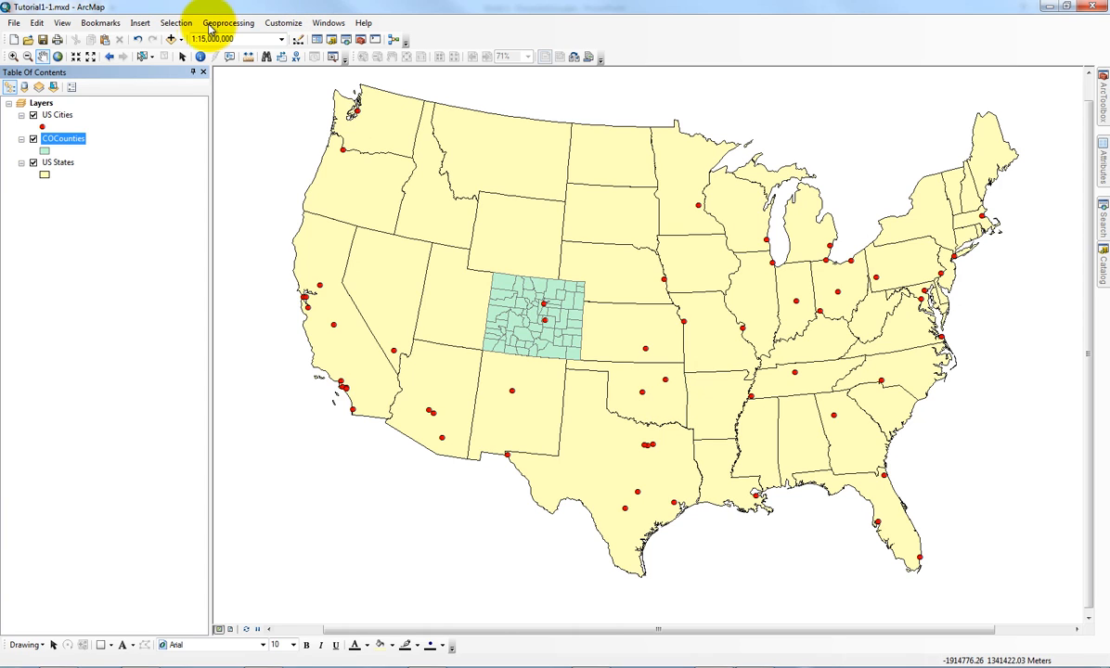
# Step: Start adding data and choose C:\ESRIPress as a folder to connect to, but cancel the folder connection
pyautogui.click(170, 40)
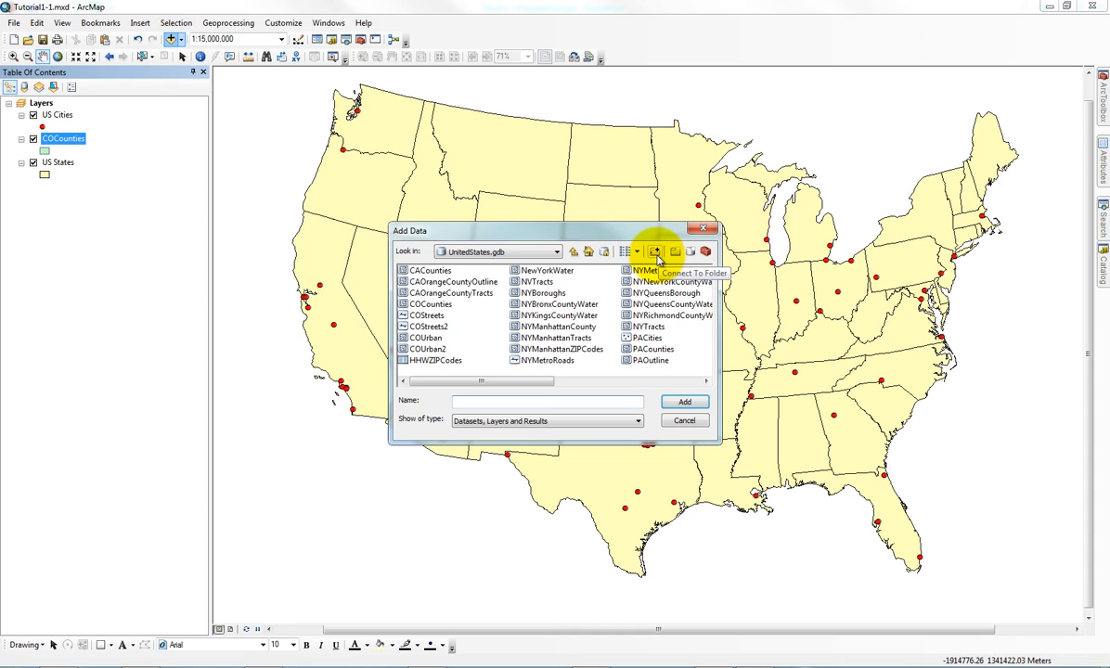
pyautogui.click(556, 252)
pyautogui.click(557, 252)
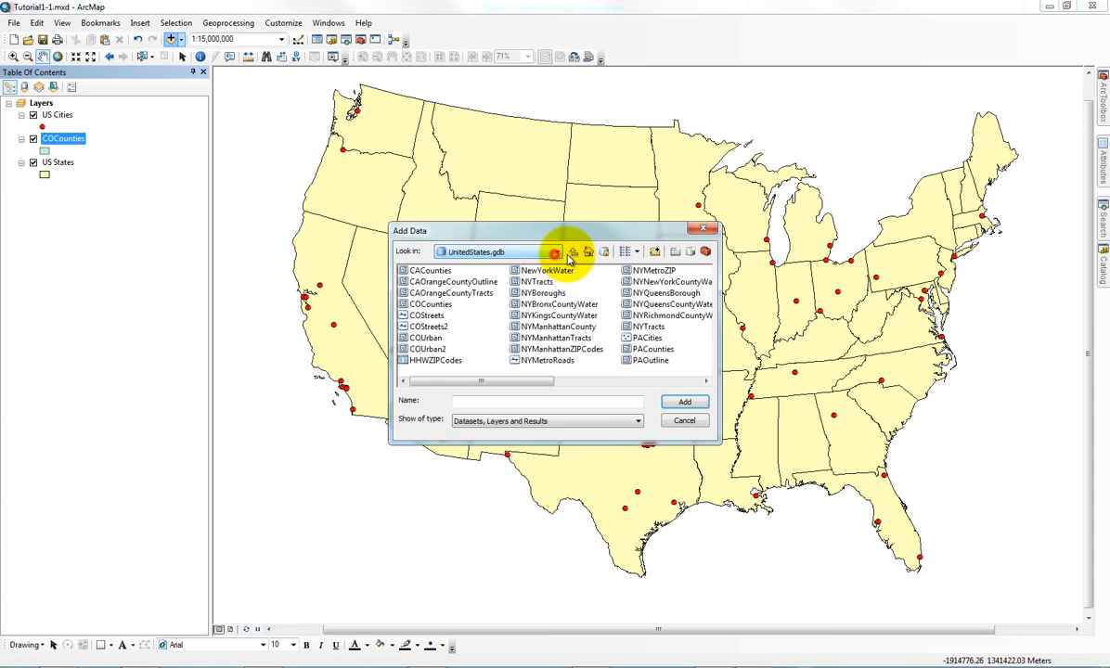
pyautogui.click(573, 252)
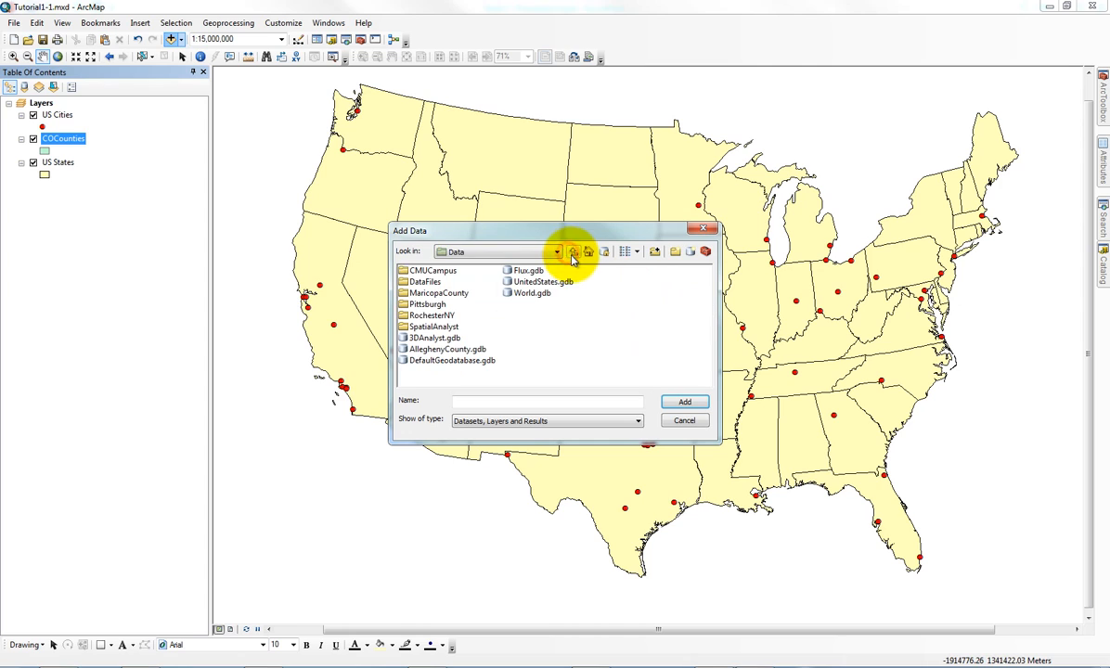
pyautogui.click(655, 252)
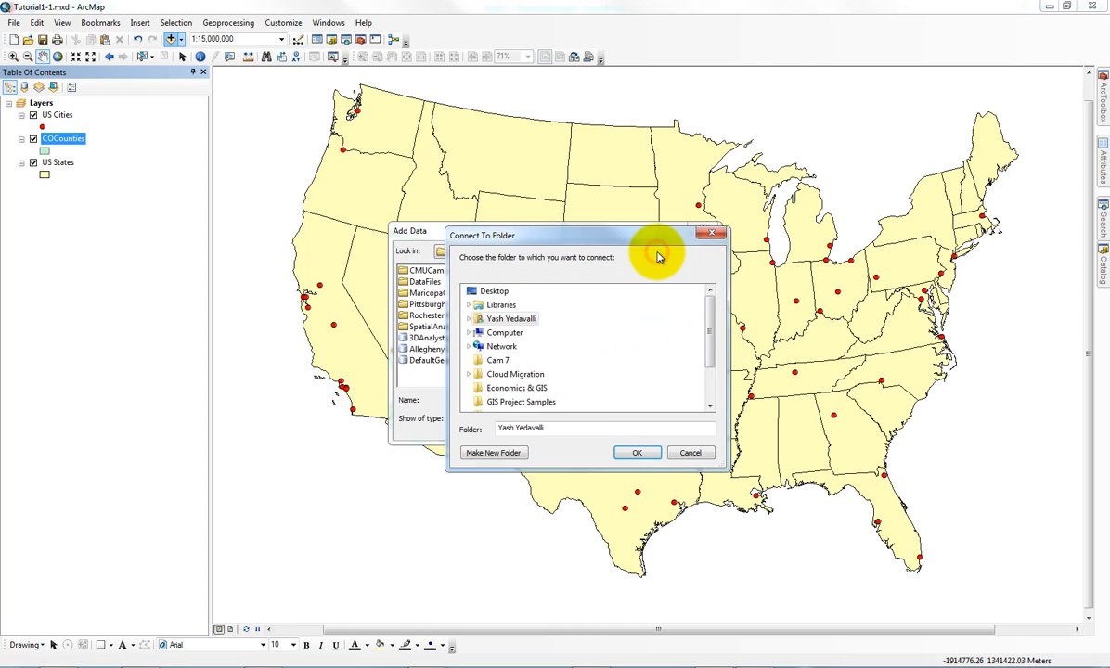
pyautogui.doubleClick(506, 336)
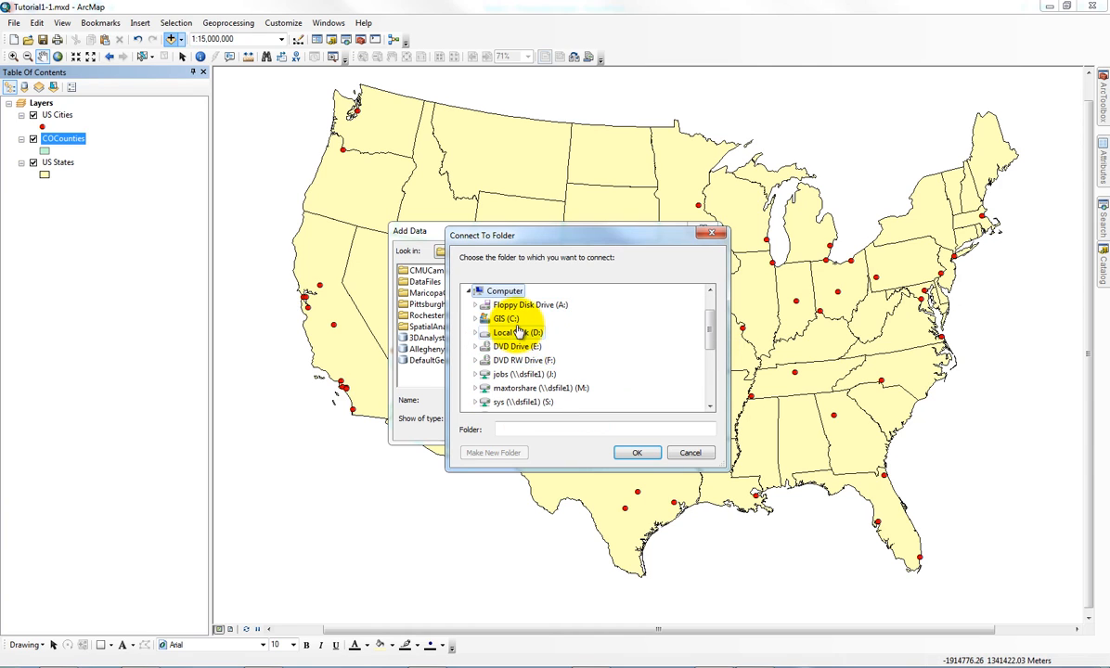
pyautogui.click(510, 319)
pyautogui.doubleClick(510, 320)
pyautogui.scroll(-5, 525, 367)
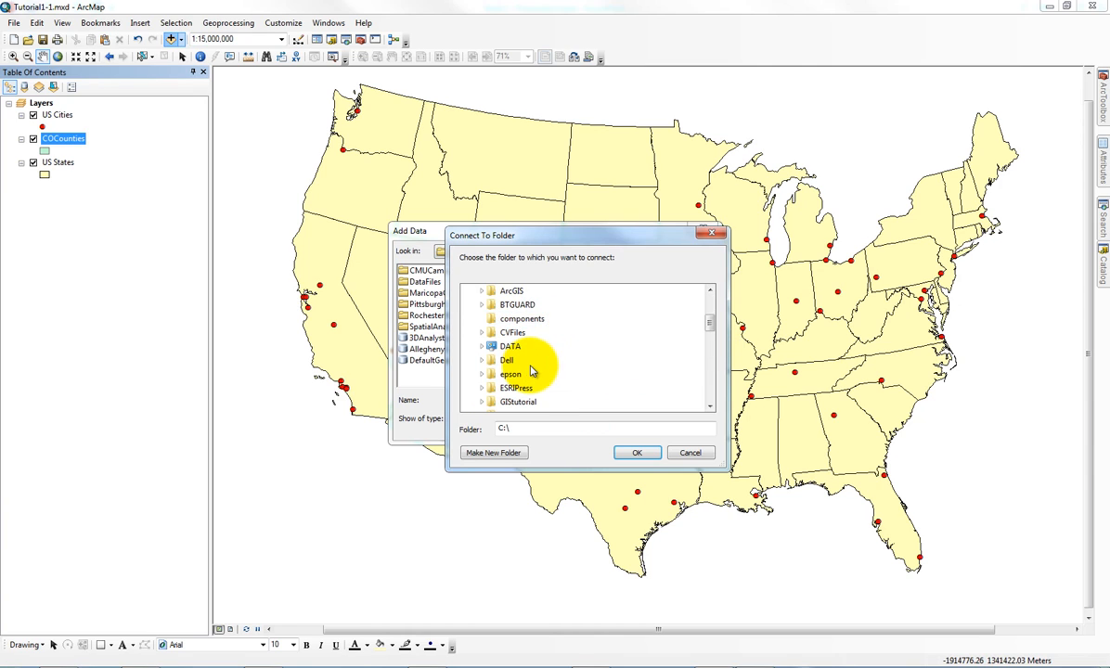
pyautogui.doubleClick(516, 347)
pyautogui.scroll(1, 539, 351)
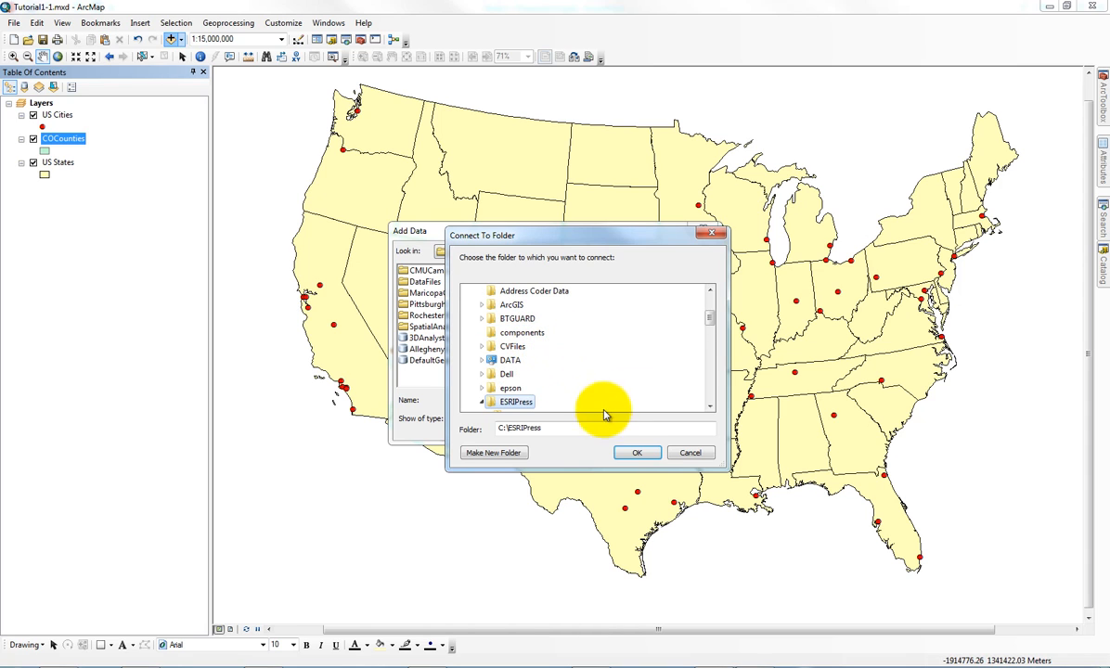
pyautogui.click(688, 455)
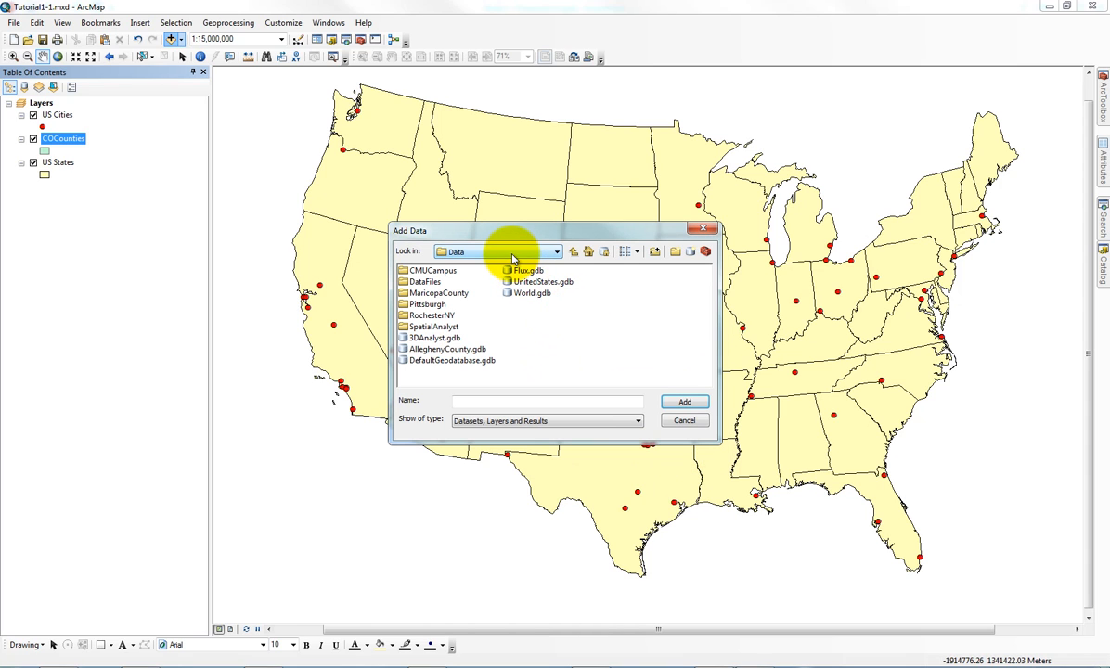
# Step: Browse from the C:\ESRIPress connection through GIST1 and Data to UnitedStates.gdb, and close the dialog without adding anything
pyautogui.click(510, 254)
pyautogui.scroll(2, 476, 318)
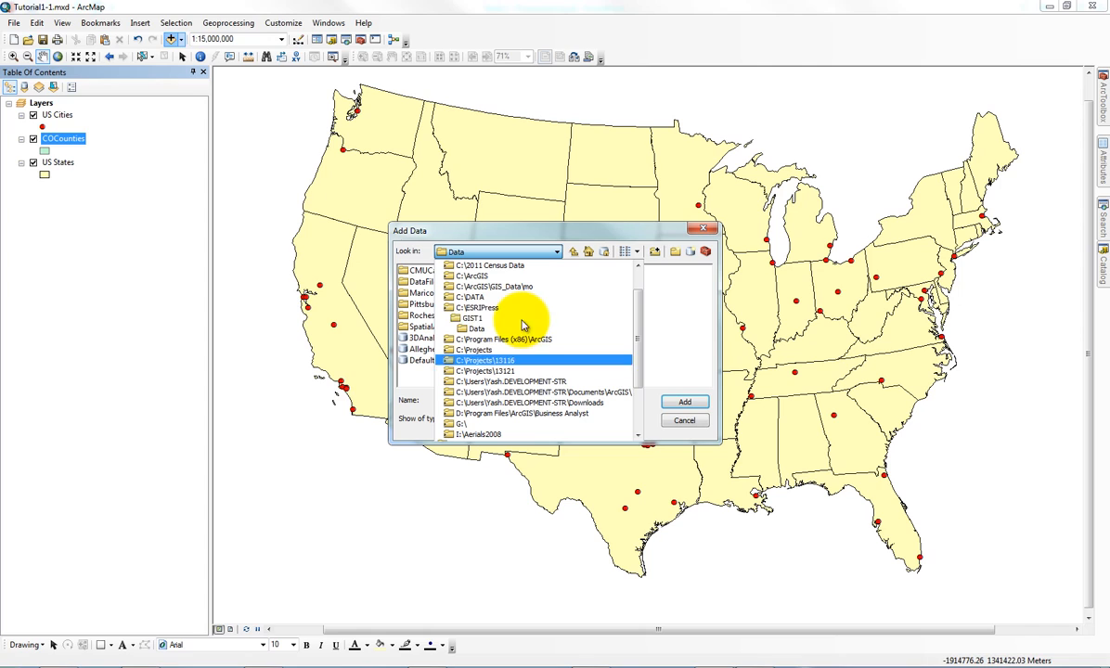
pyautogui.click(493, 309)
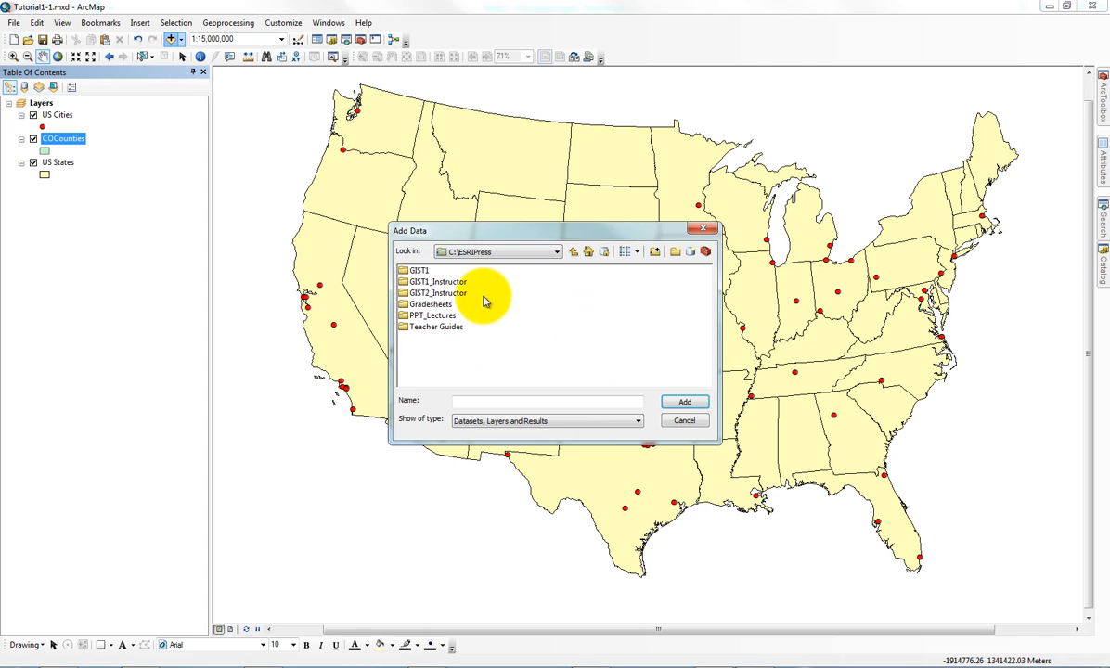
pyautogui.doubleClick(419, 270)
pyautogui.doubleClick(419, 272)
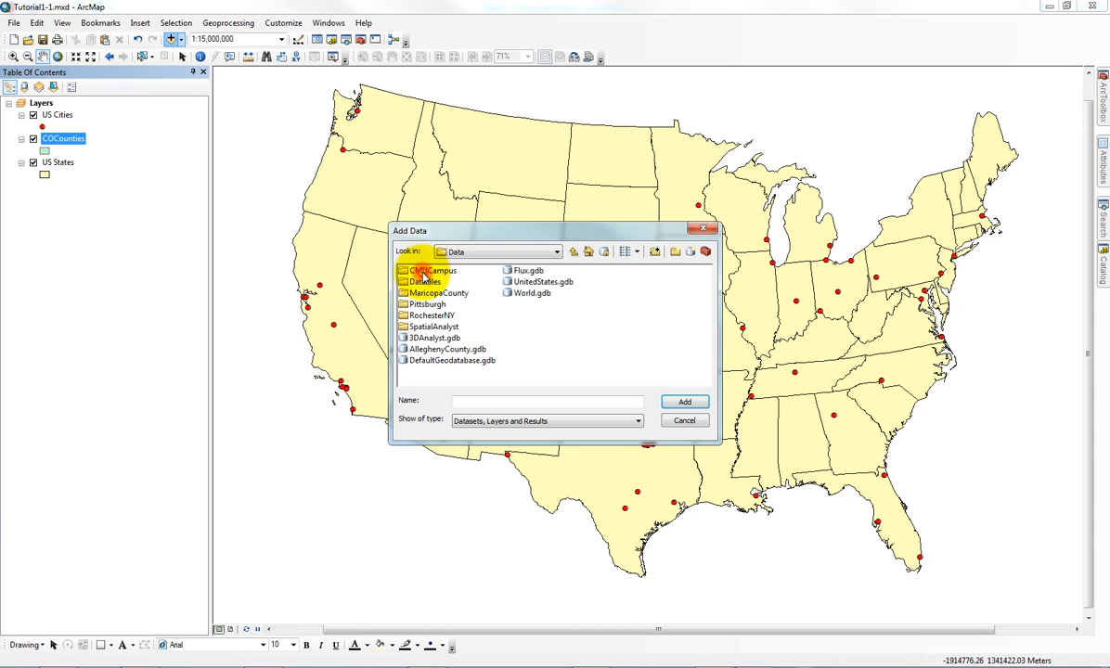
pyautogui.doubleClick(543, 282)
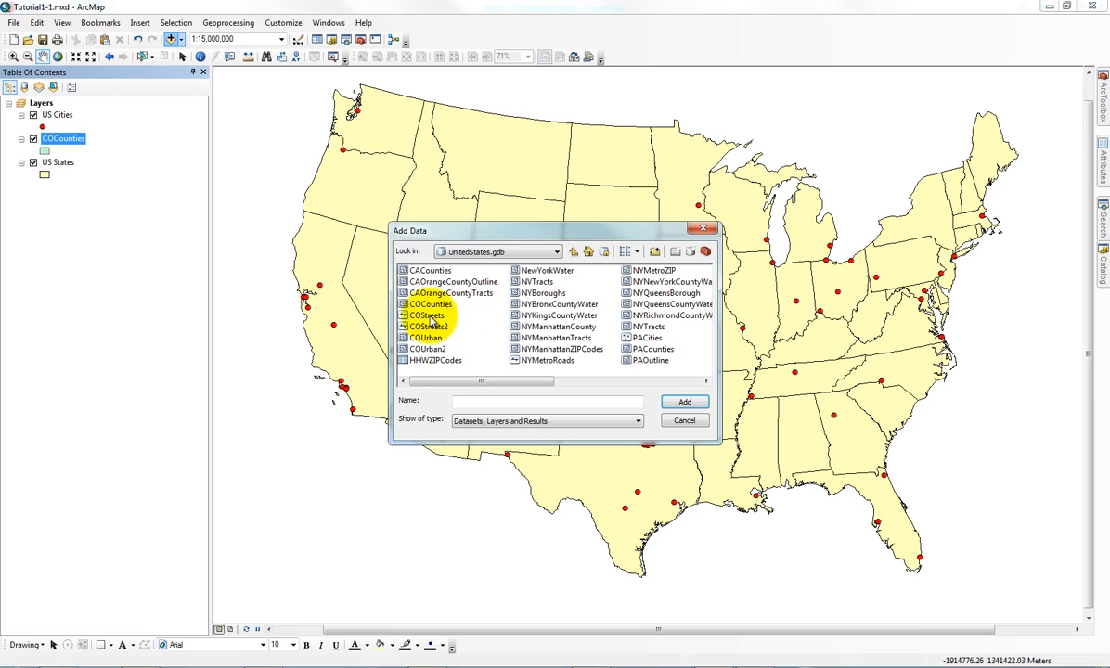
pyautogui.click(680, 420)
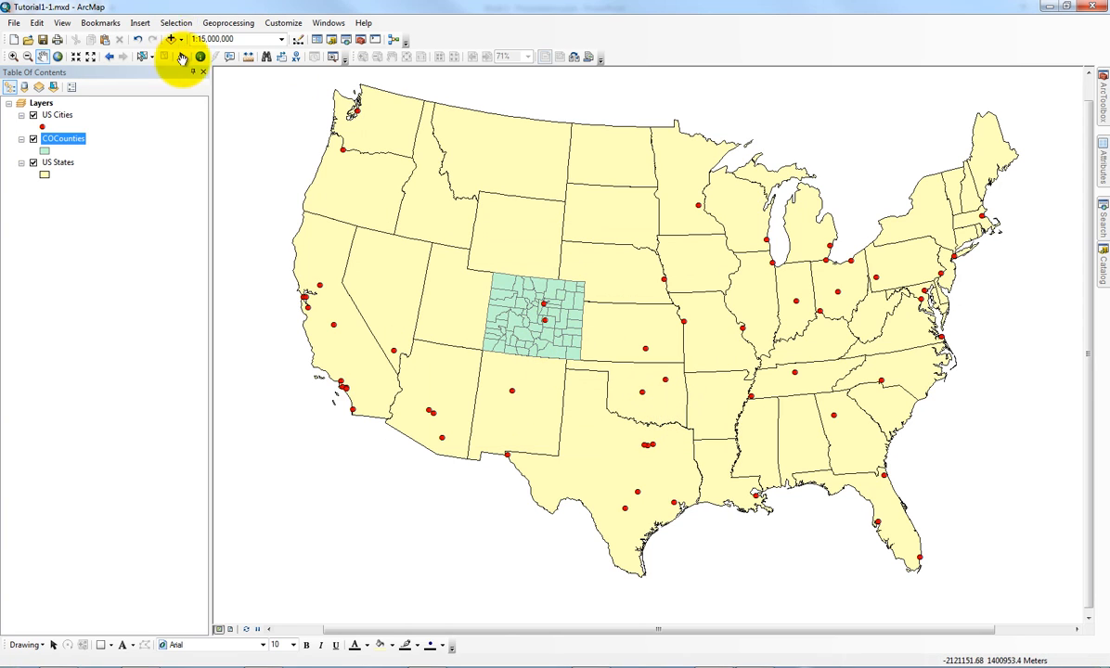
# Step: Browse the Catalog from C:\ESRIPress through GIST1 and Data to UnitedStates.gdb, and add COCounties from it to the map
pyautogui.click(1104, 274)
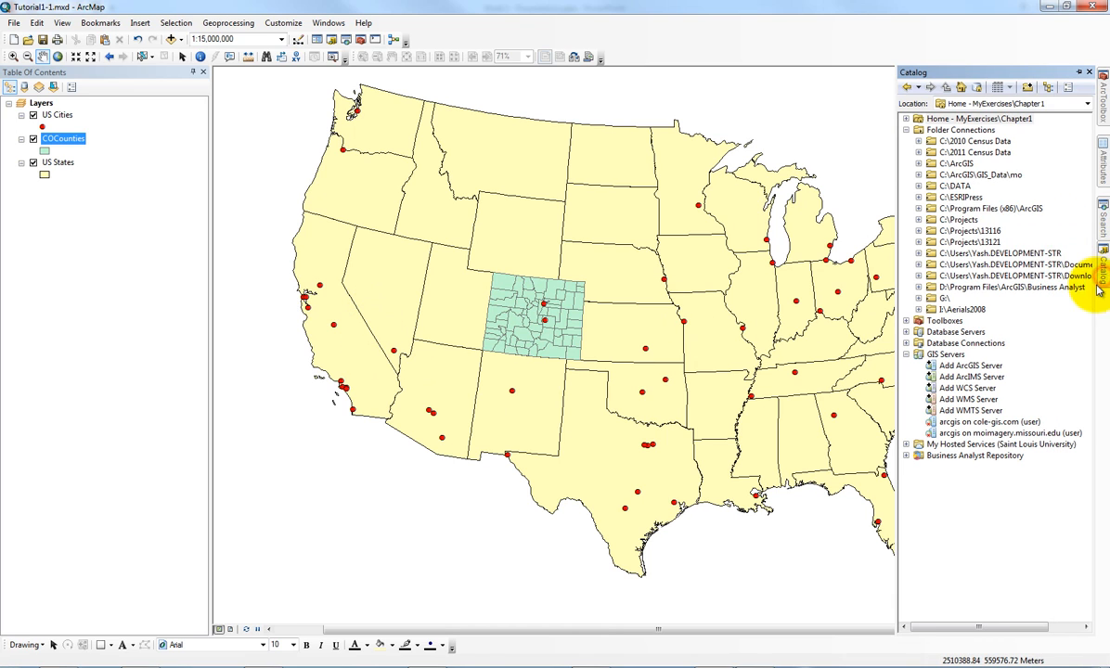
pyautogui.click(920, 199)
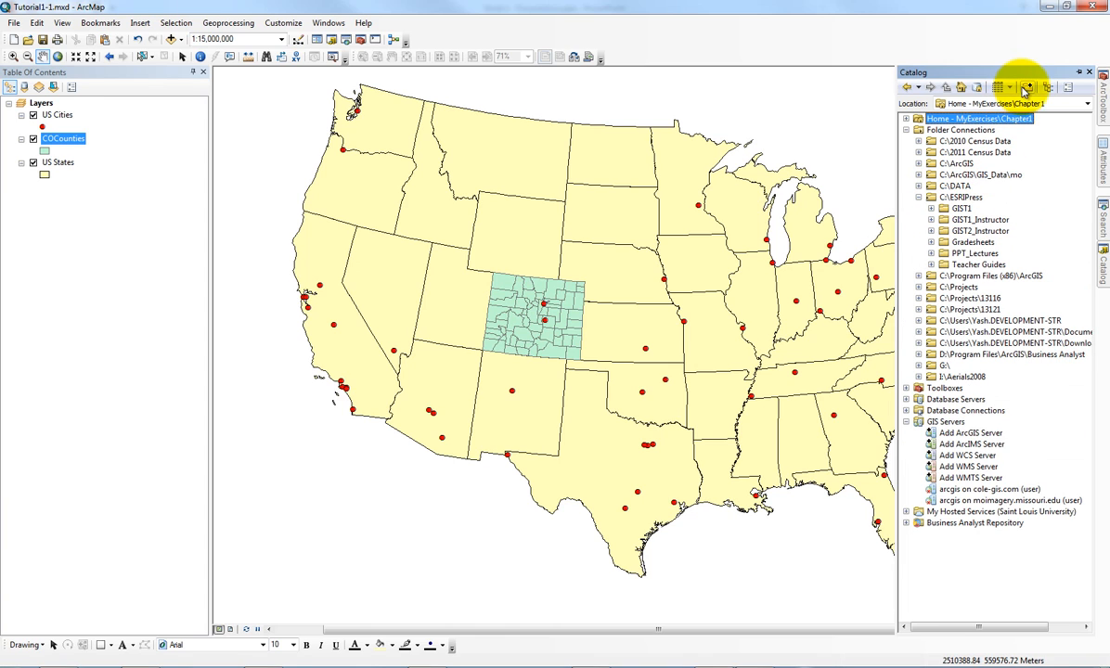
pyautogui.doubleClick(959, 208)
pyautogui.doubleClick(970, 221)
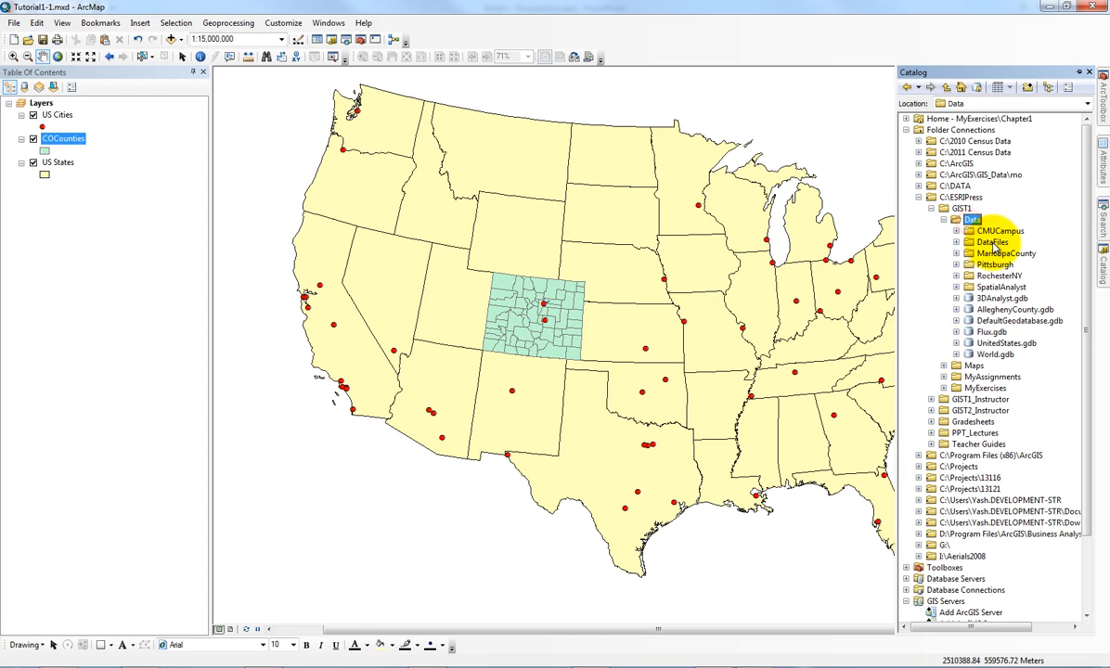
pyautogui.doubleClick(996, 343)
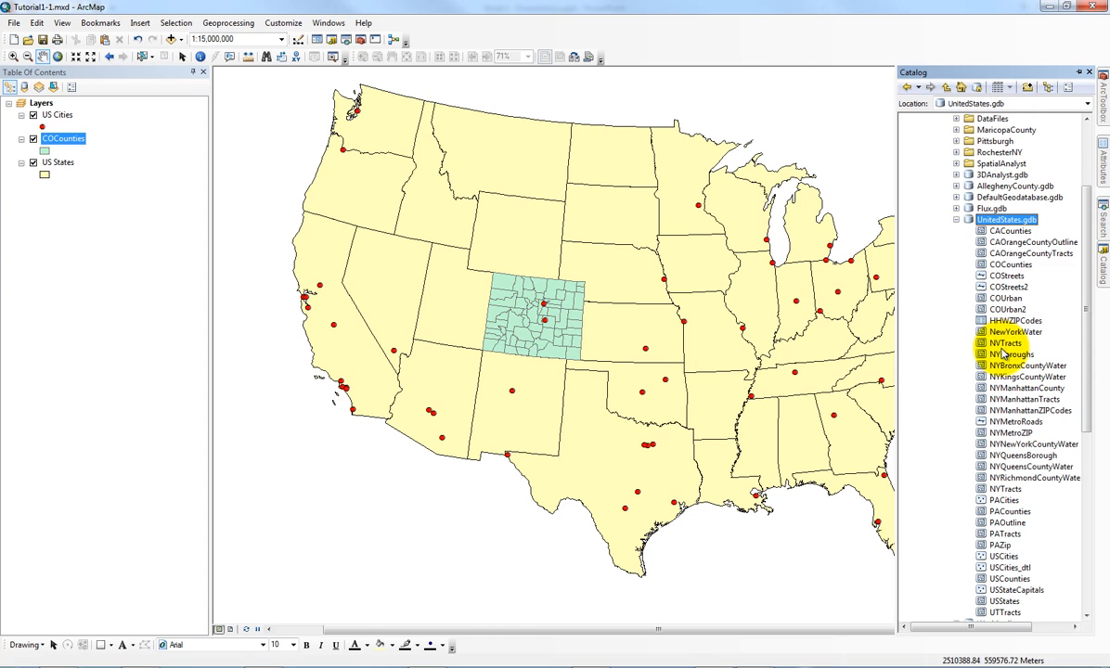
pyautogui.click(1008, 265)
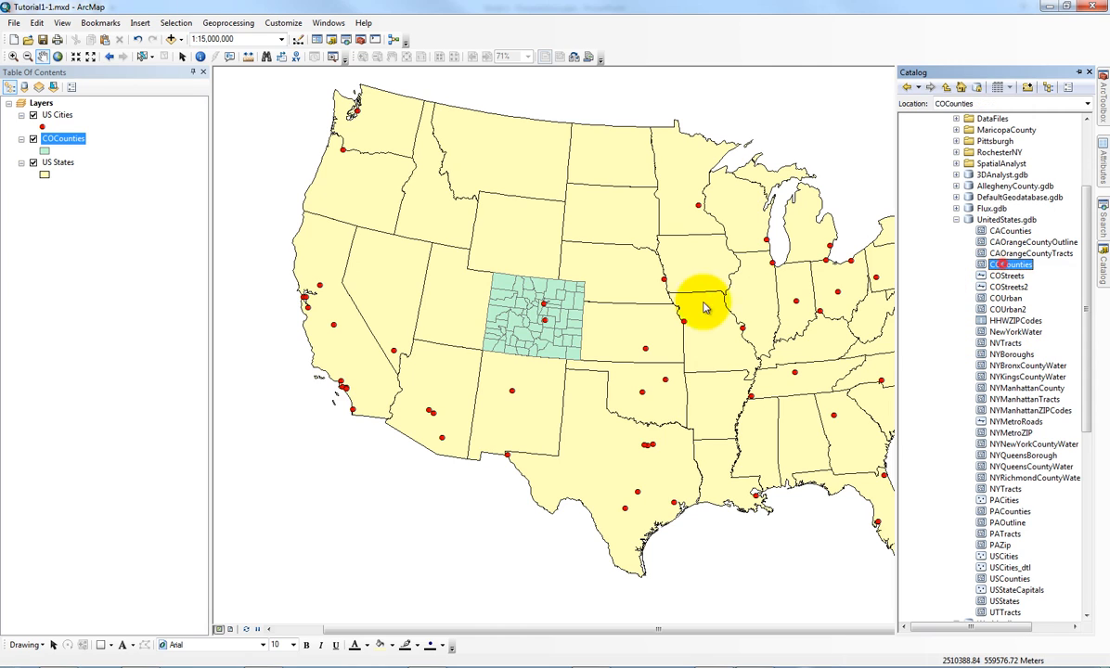
pyautogui.moveTo(704, 308); pyautogui.dragTo(684, 309)
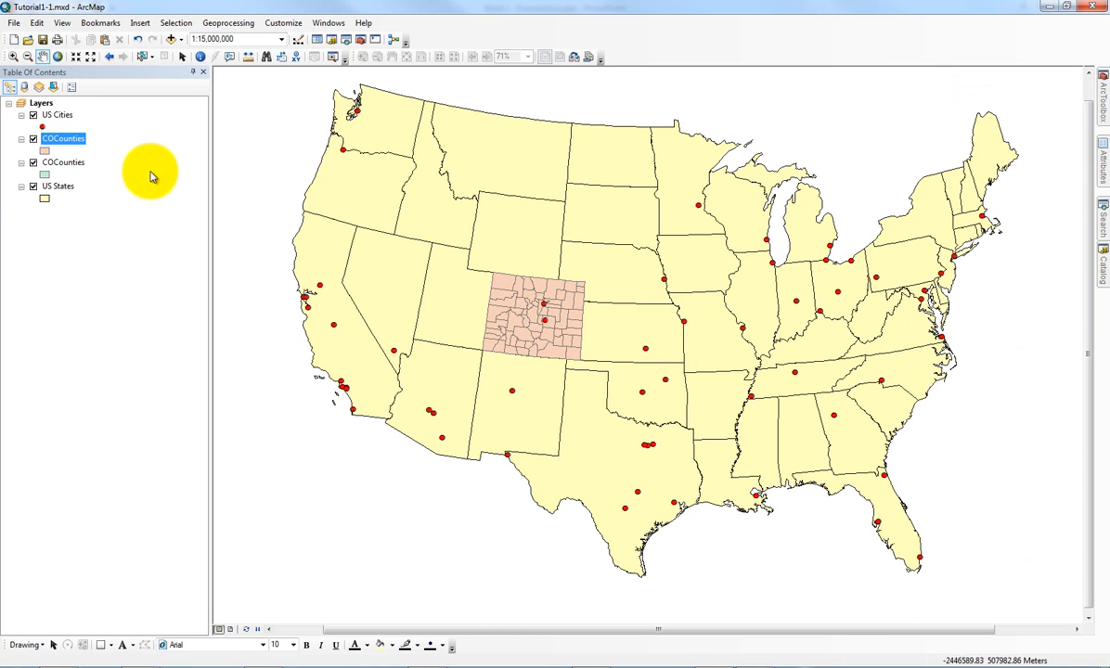
# Step: Remove both COCounties layers from the map
pyautogui.rightClick(56, 139)
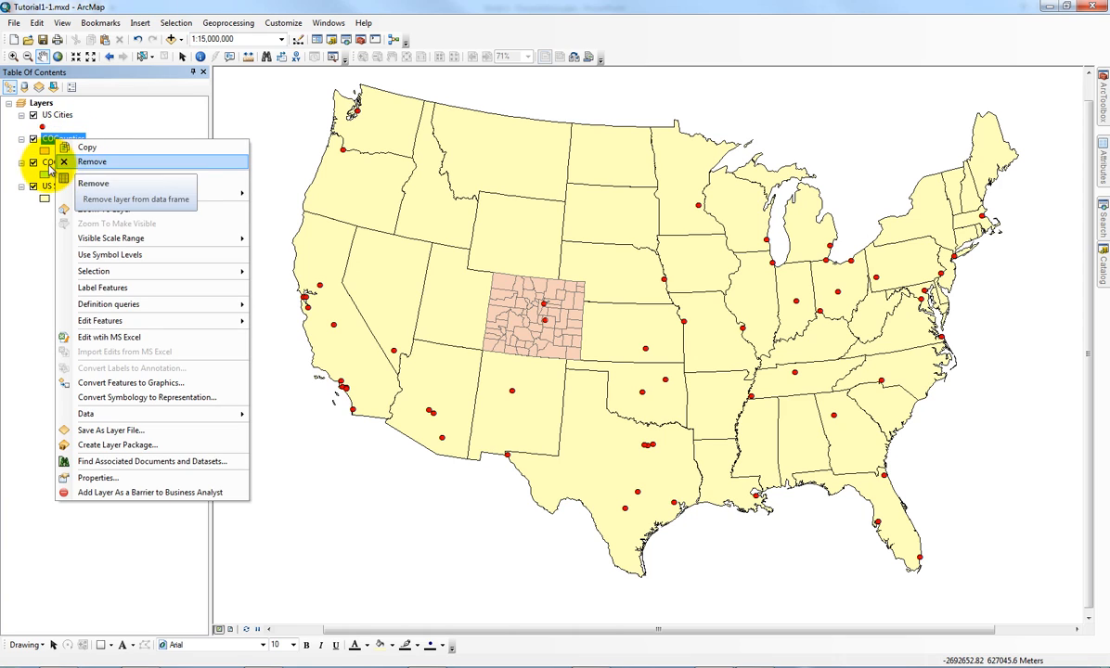
pyautogui.click(51, 167)
pyautogui.rightClick(51, 167)
pyautogui.click(97, 186)
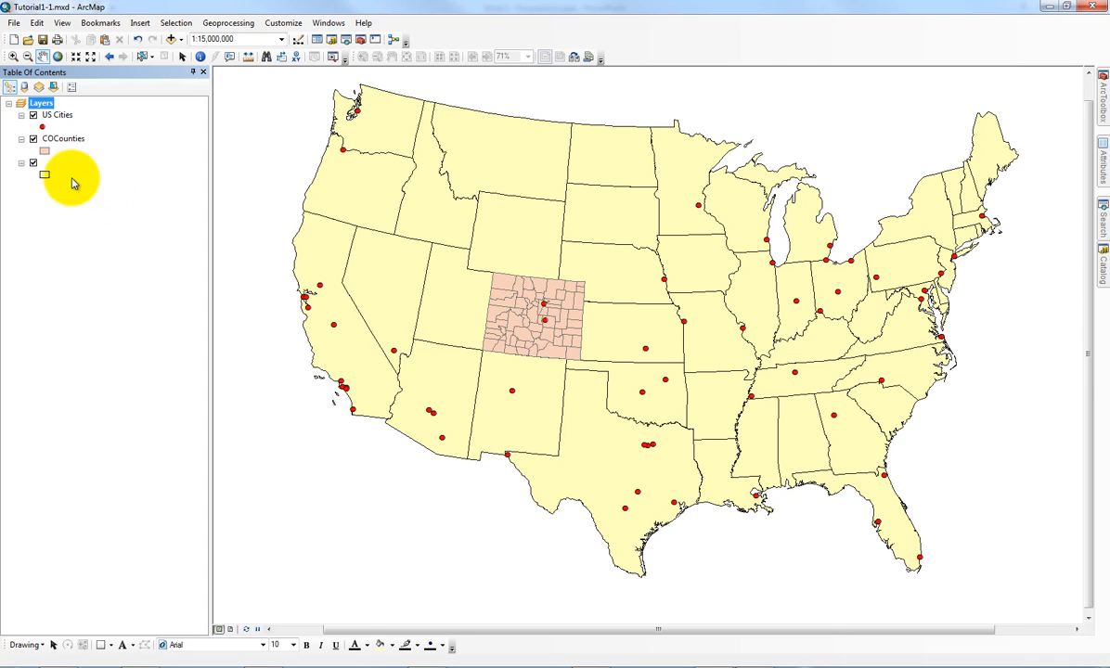
pyautogui.rightClick(65, 139)
pyautogui.click(93, 161)
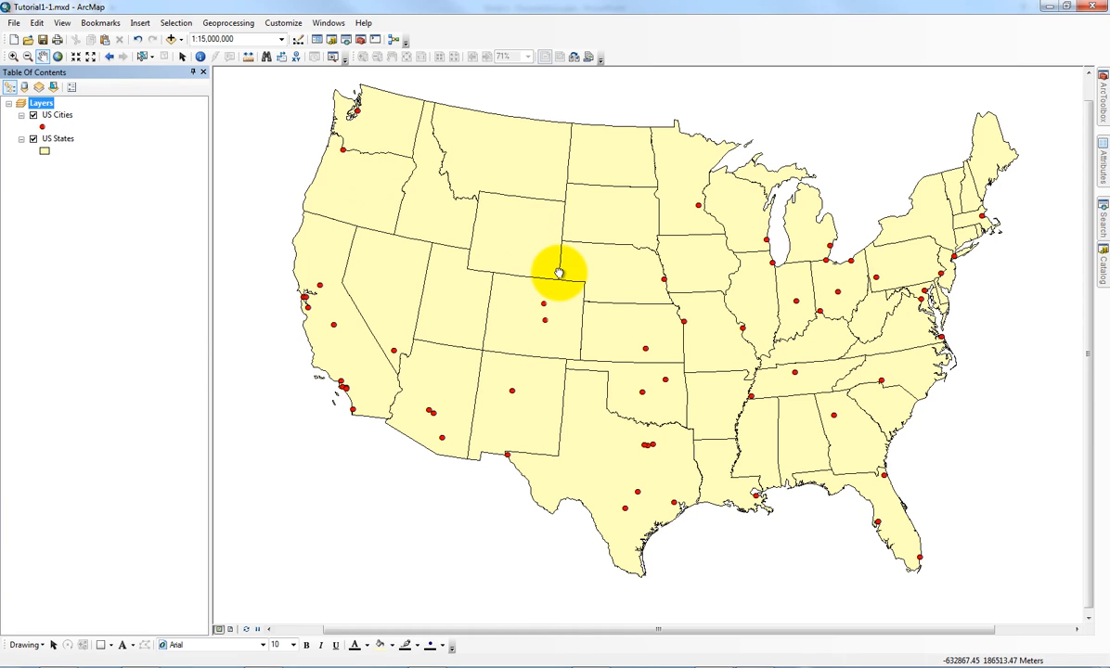
# Step: Switch storing relative pathnames to data sources off and on again in the map document properties, and apply the settings
pyautogui.moveTo(560, 272); pyautogui.dragTo(559, 280)
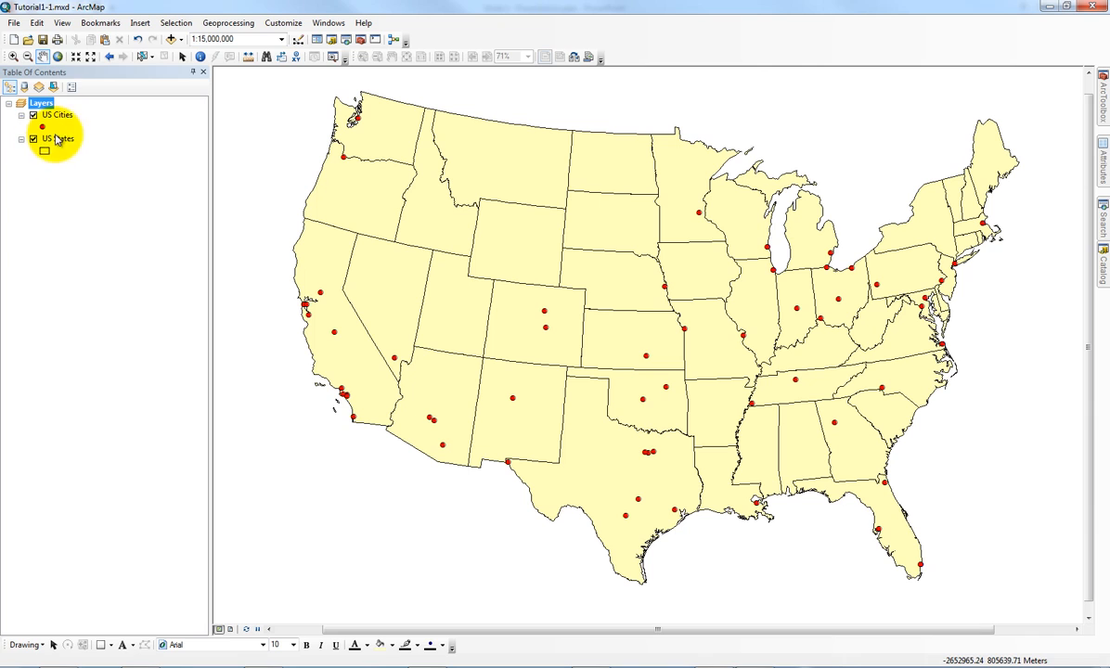
pyautogui.click(16, 22)
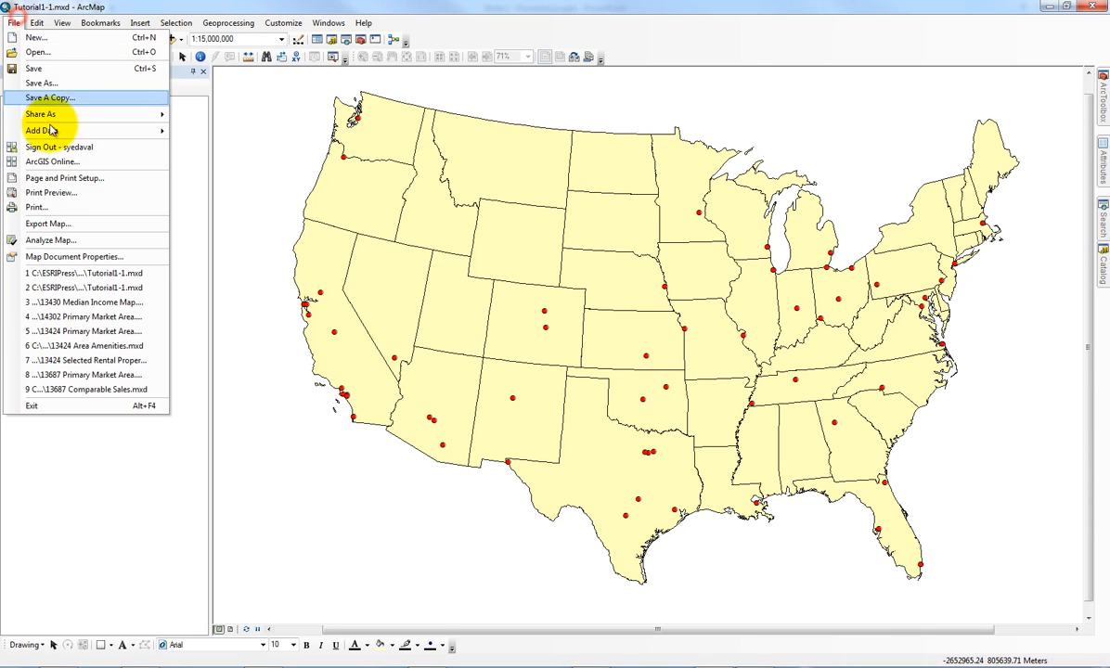
pyautogui.click(93, 257)
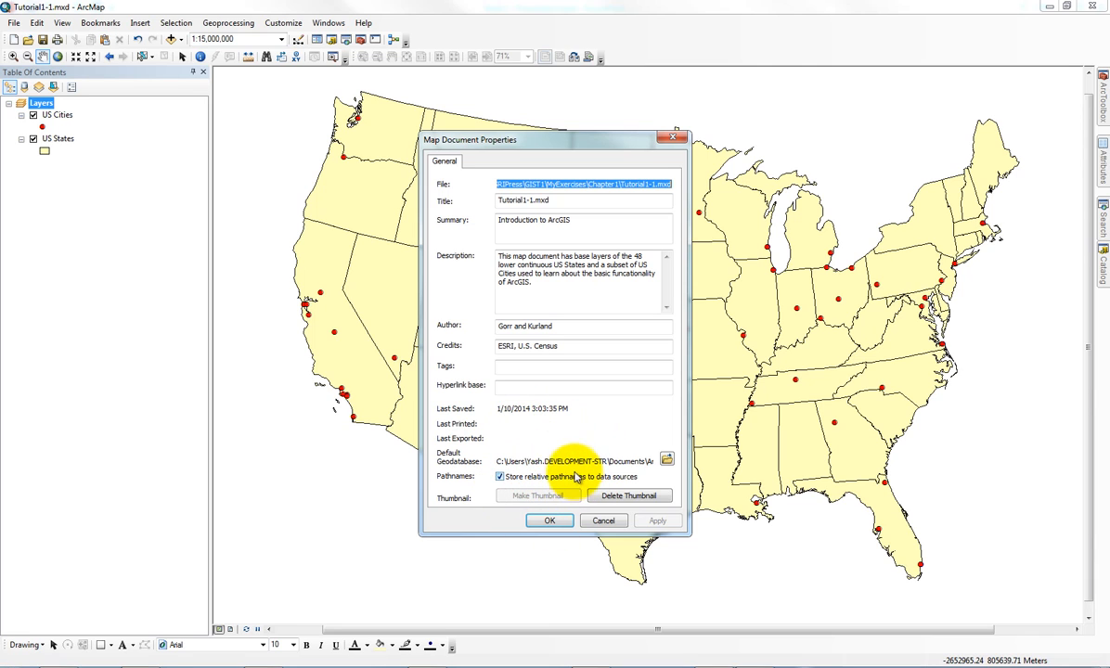
pyautogui.click(499, 477)
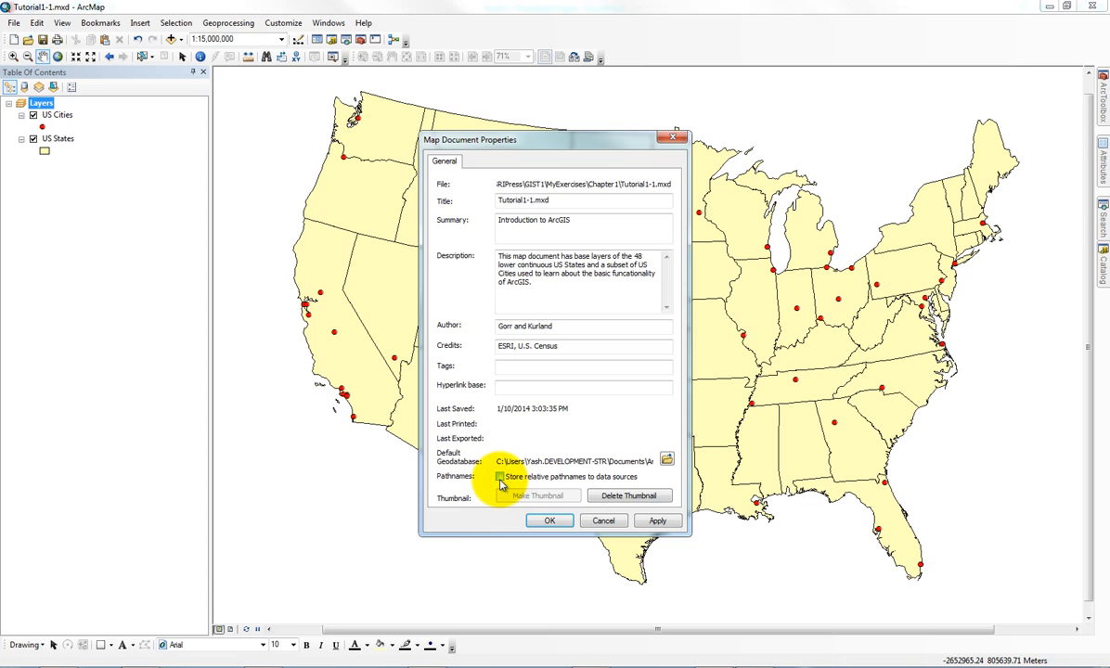
pyautogui.click(654, 521)
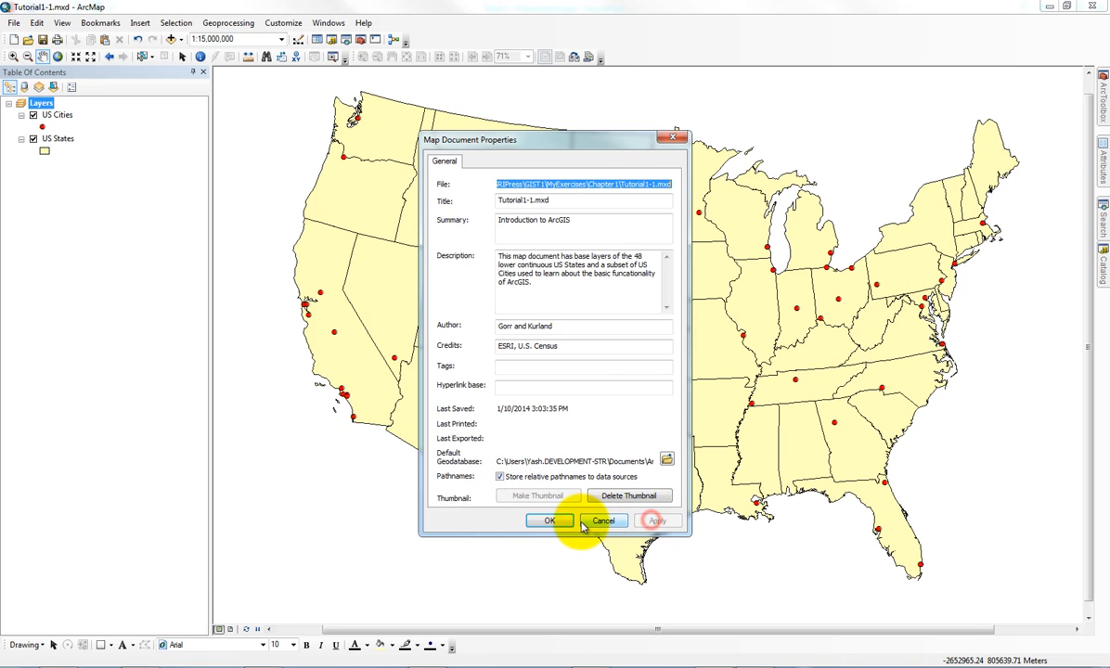
pyautogui.click(555, 520)
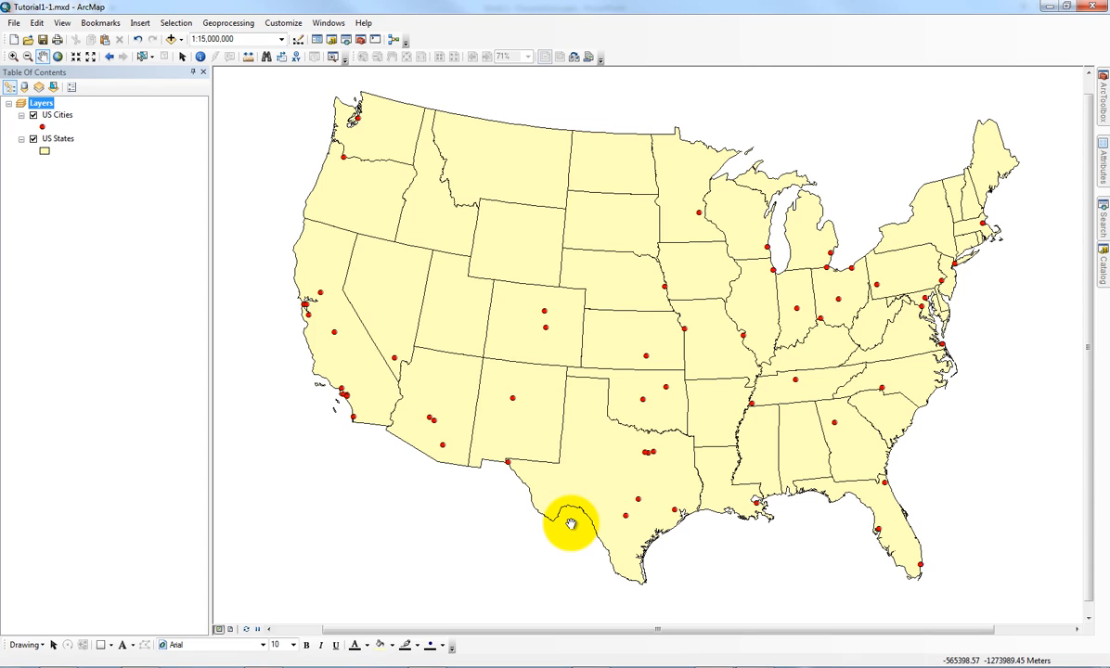
# Step: Pin the Catalog window open and return it to auto-hide
pyautogui.click(1104, 269)
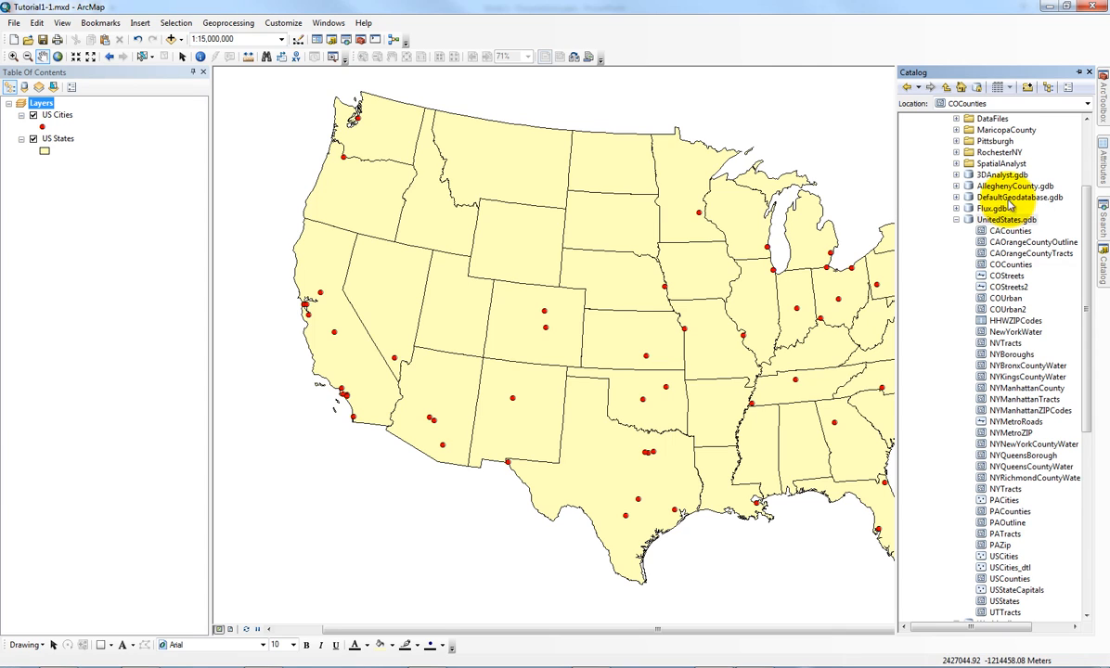
pyautogui.click(1079, 73)
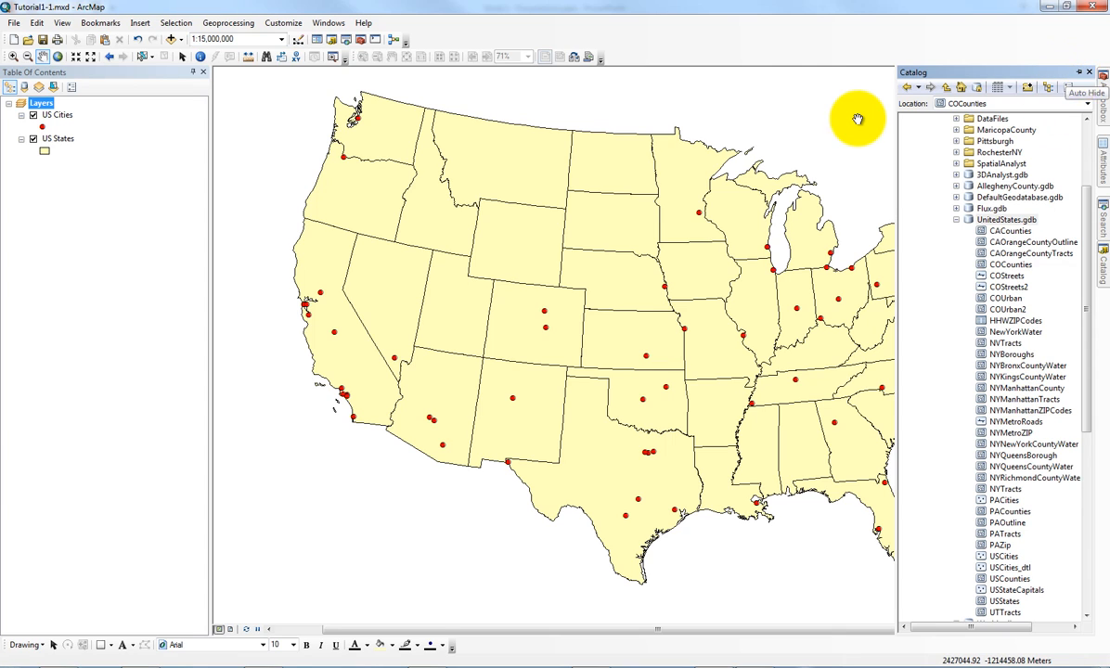
pyautogui.click(846, 120)
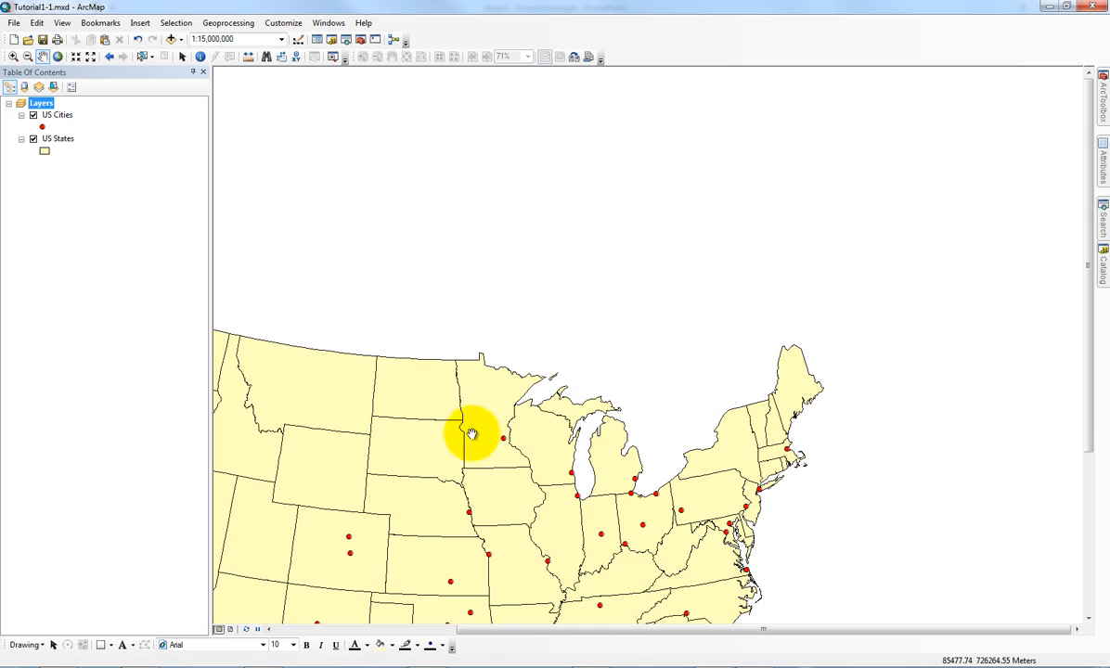
pyautogui.moveTo(471, 438); pyautogui.dragTo(637, 229)
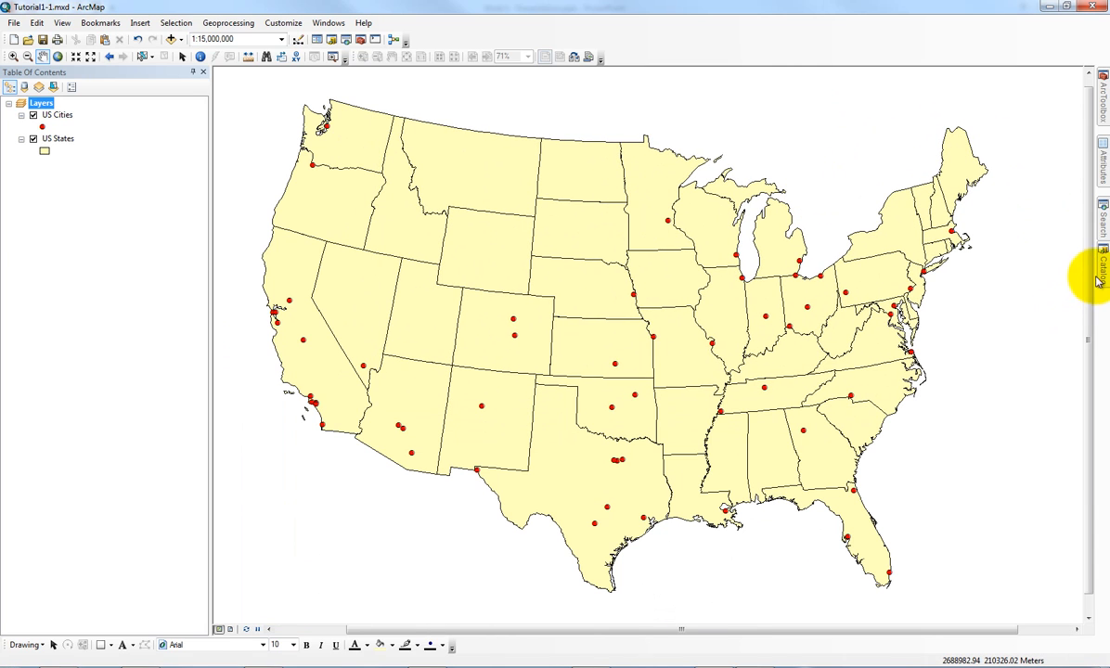
pyautogui.moveTo(1093, 264)
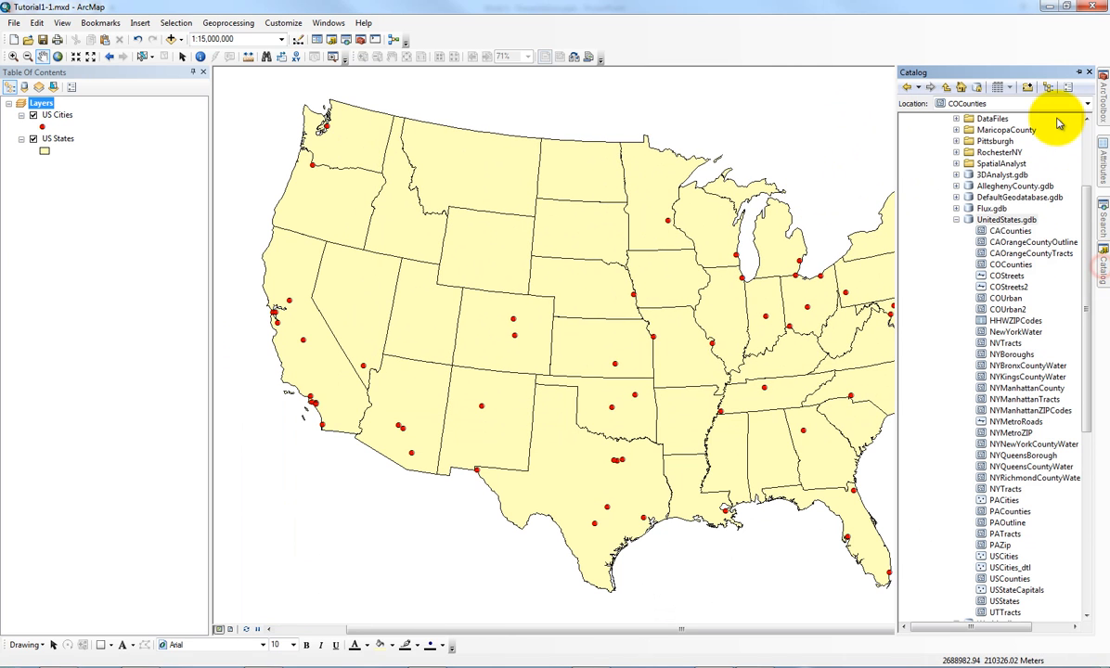
pyautogui.click(1079, 73)
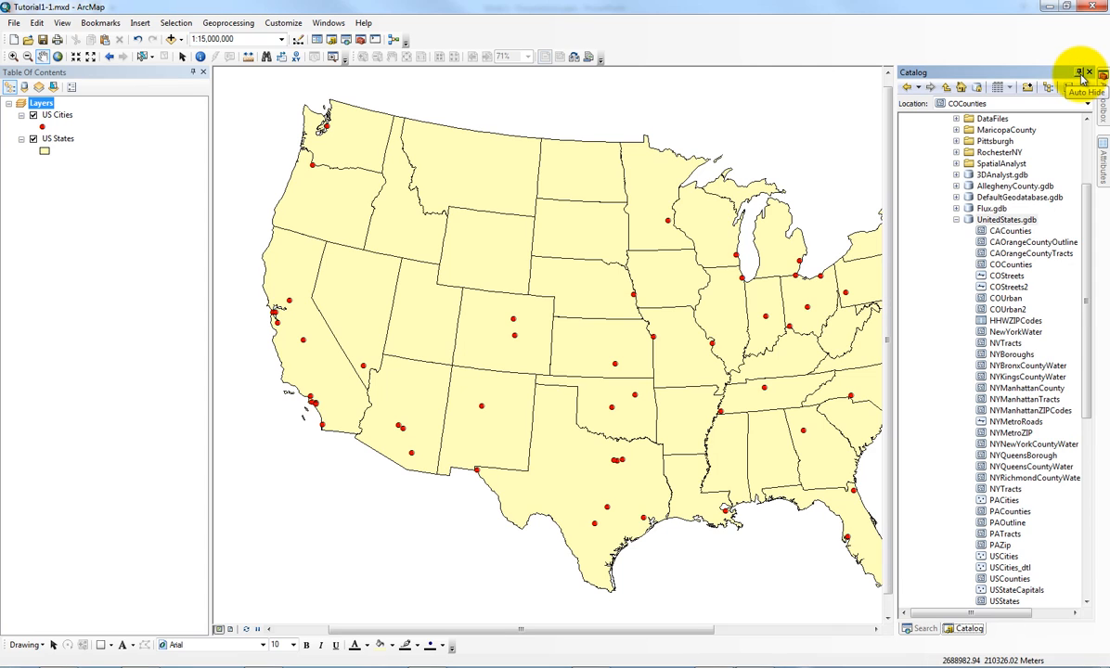
pyautogui.click(1079, 74)
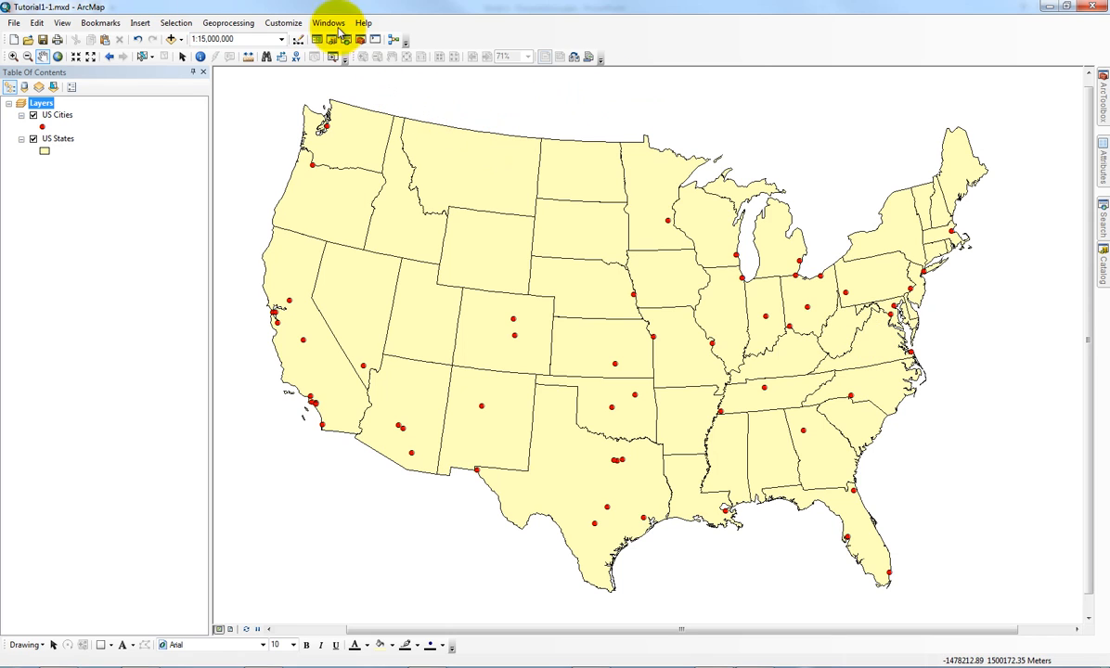
# Step: Add the COCounties and COStreets feature classes from UnitedStates.gdb in the Catalog to the map
pyautogui.click(1103, 253)
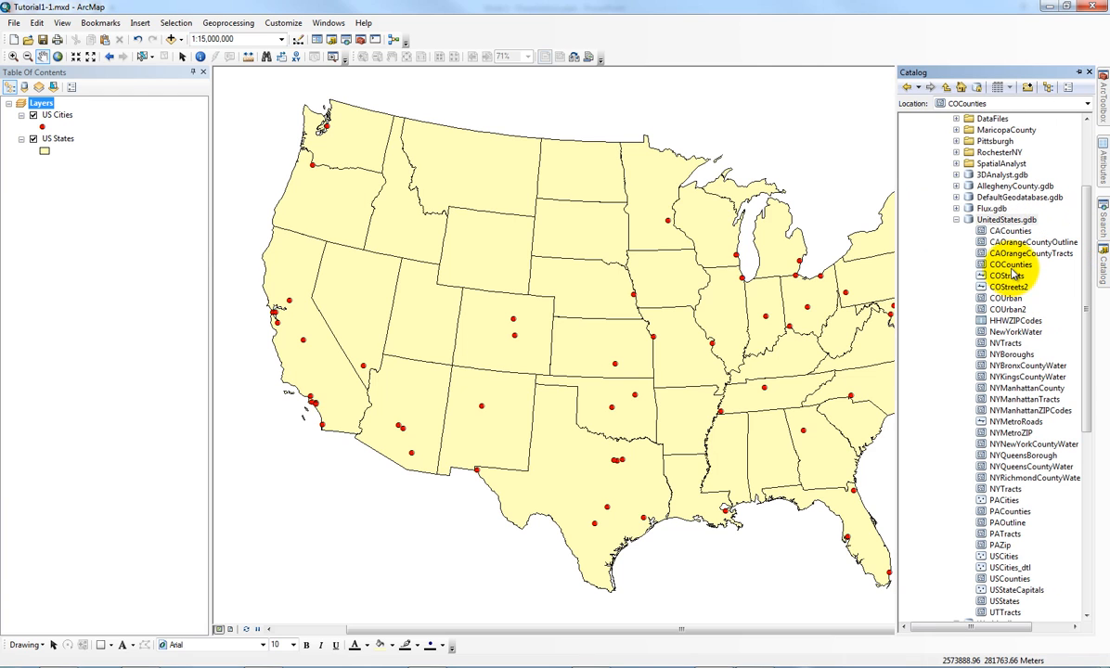
pyautogui.moveTo(1012, 265); pyautogui.dragTo(311, 253)
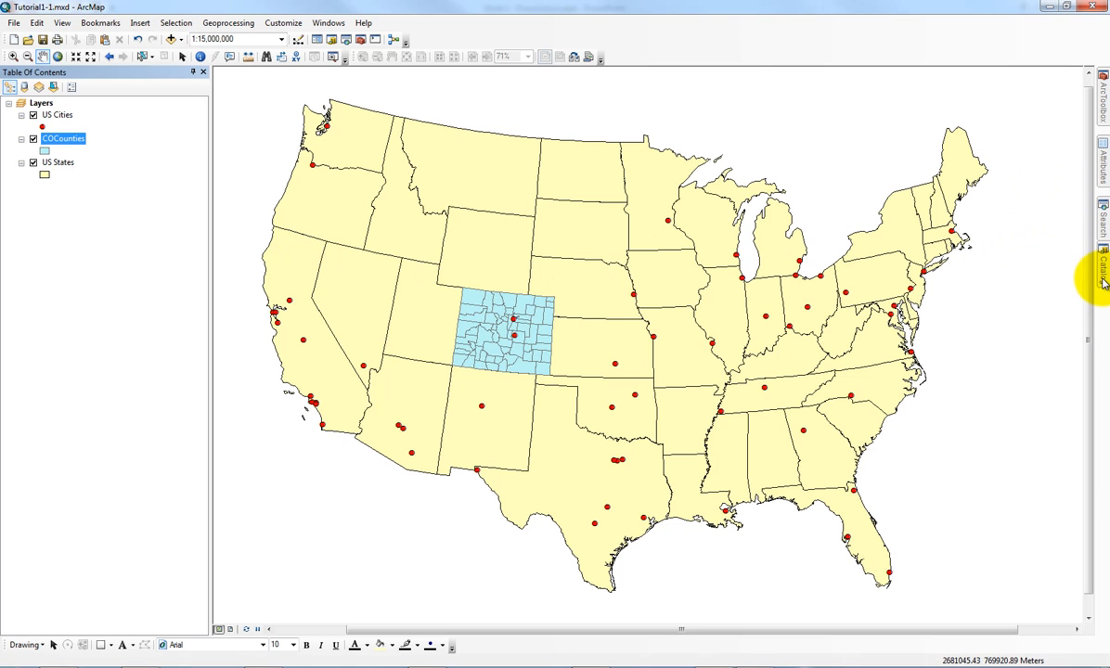
pyautogui.moveTo(1103, 267)
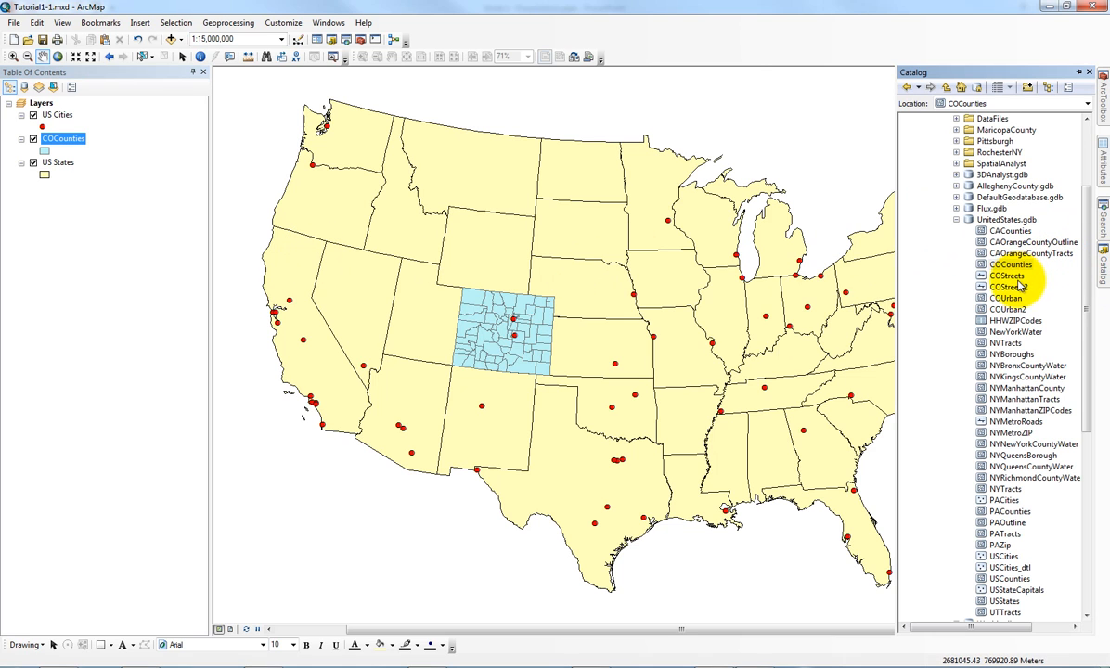
pyautogui.moveTo(1016, 277); pyautogui.dragTo(536, 271)
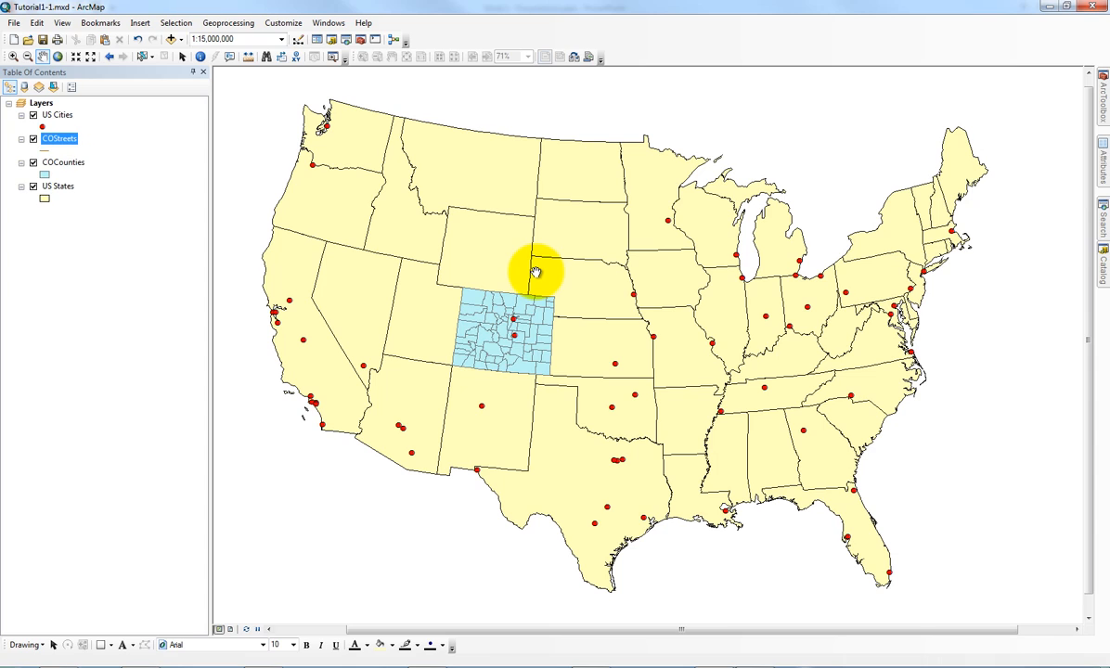
# Step: Move the US Cities layer below US States in the drawing order, and select US States and COCounties in turn
pyautogui.click(56, 115)
pyautogui.moveTo(63, 187); pyautogui.dragTo(67, 200)
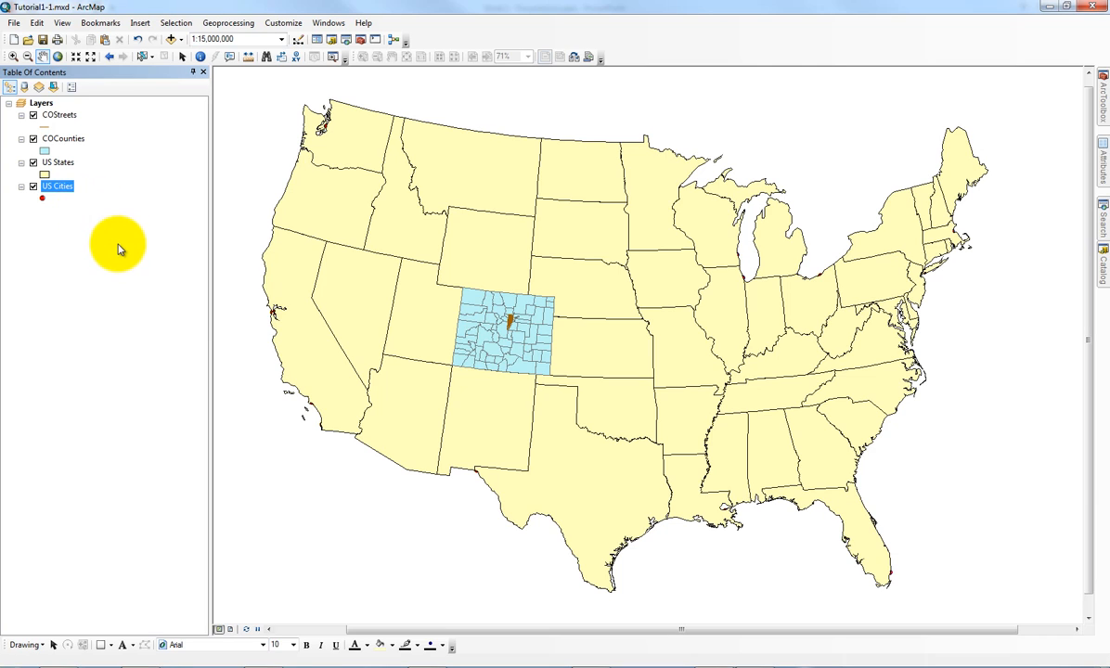
pyautogui.click(58, 162)
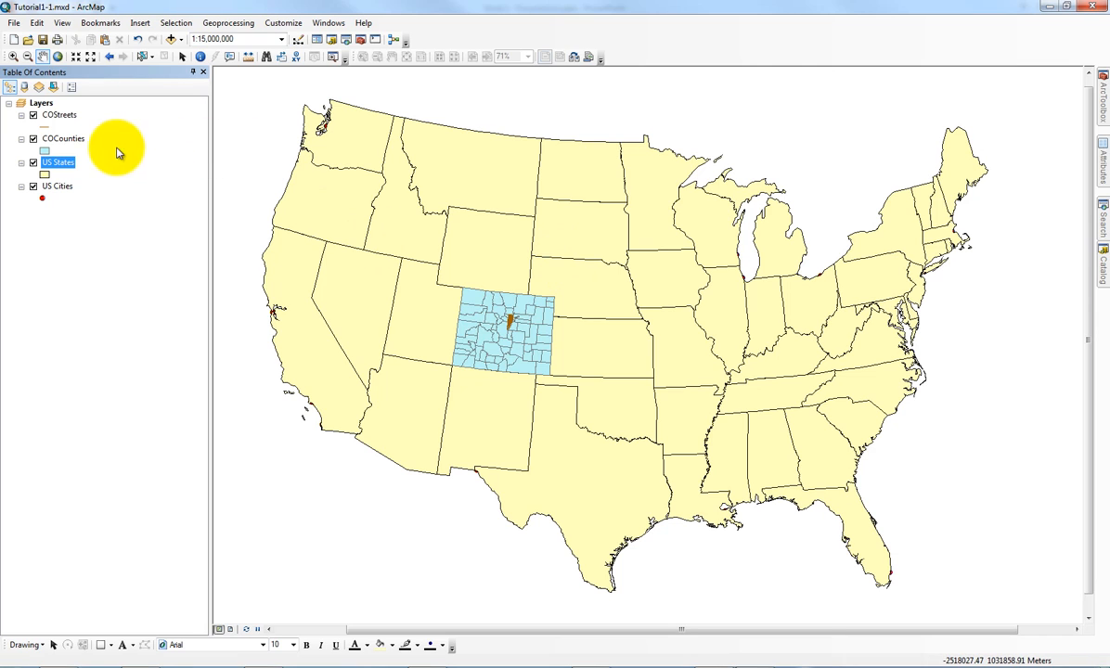
pyautogui.click(65, 140)
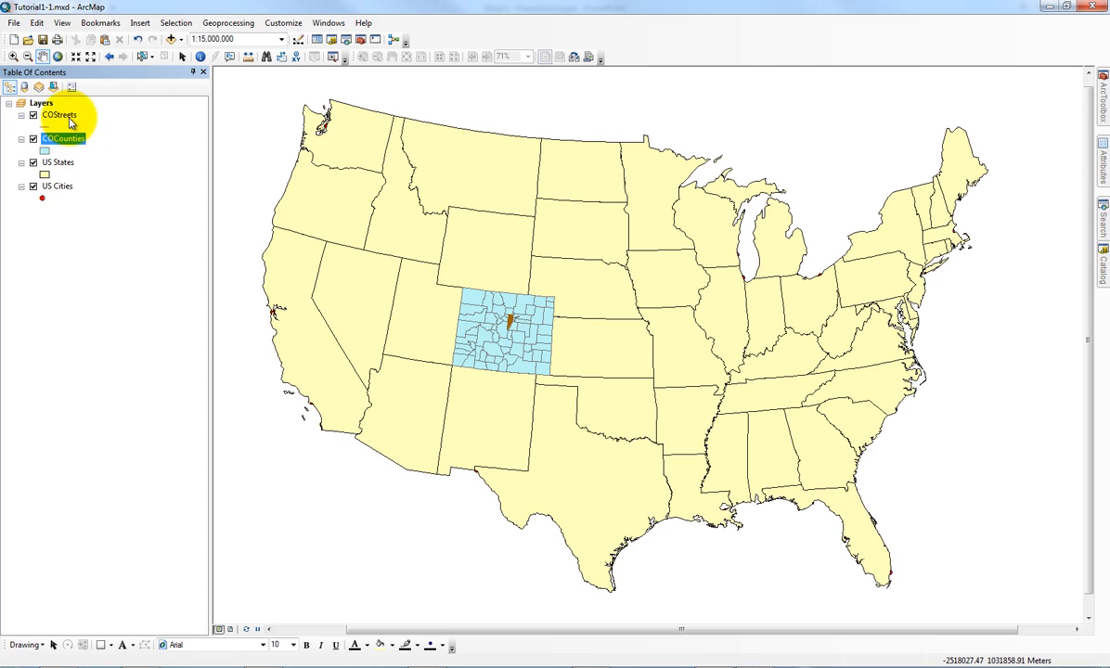
# Step: Move the COStreets layer between US States and US Cities in the drawing order
pyautogui.click(60, 116)
pyautogui.moveTo(60, 116); pyautogui.dragTo(74, 162)
pyautogui.moveTo(79, 176); pyautogui.dragTo(86, 185)
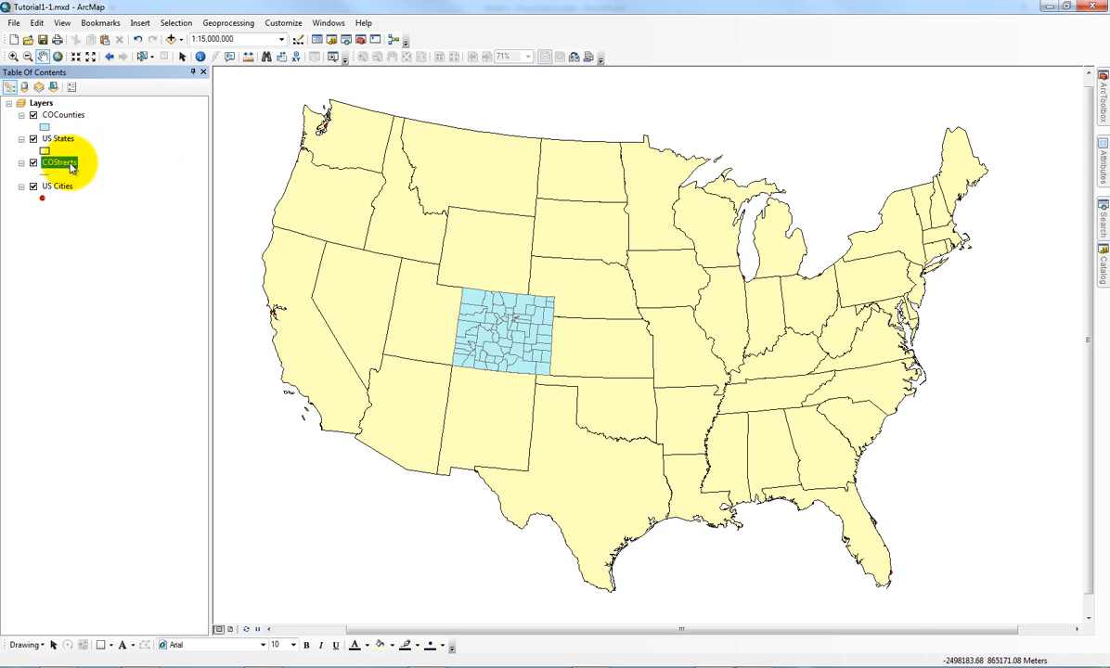
# Step: Move COStreets back above COCounties and return US Cities to the top of the drawing order
pyautogui.moveTo(72, 167); pyautogui.dragTo(62, 114)
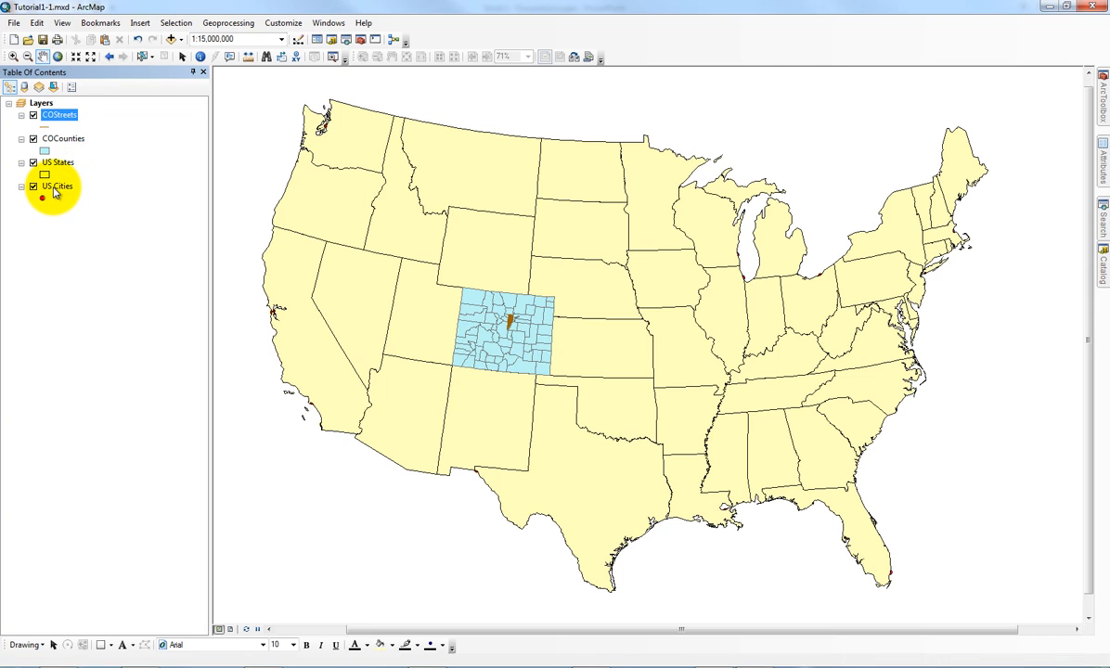
pyautogui.click(58, 186)
pyautogui.moveTo(69, 191); pyautogui.dragTo(69, 104)
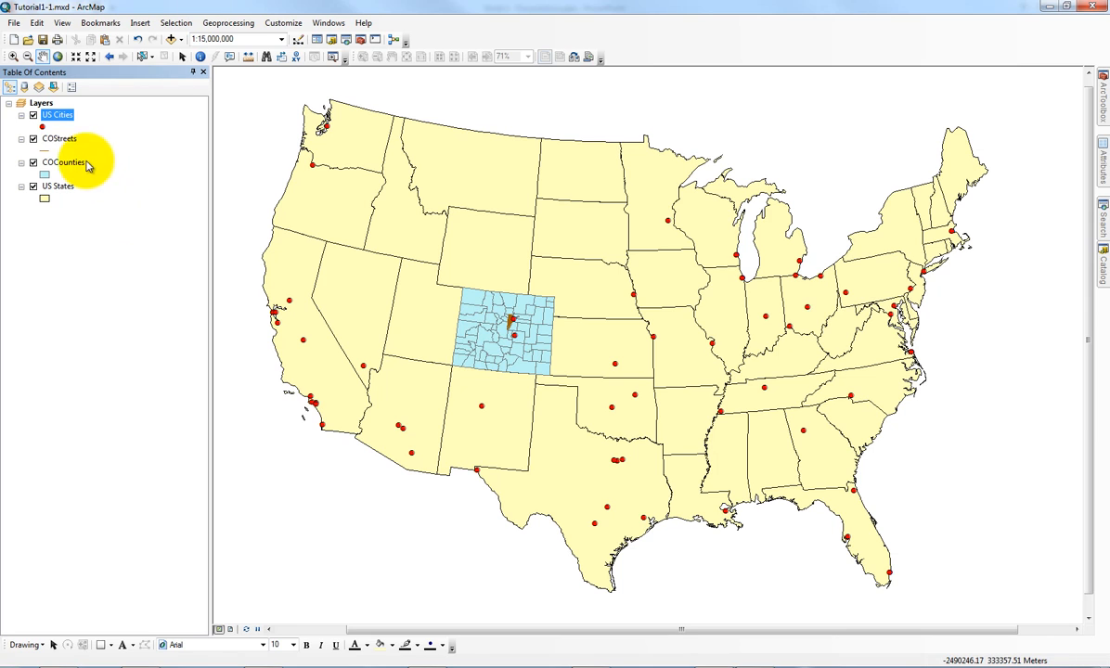
# Step: Change the fill color of the COCounties layer symbol to Macaw Green
pyautogui.click(44, 174)
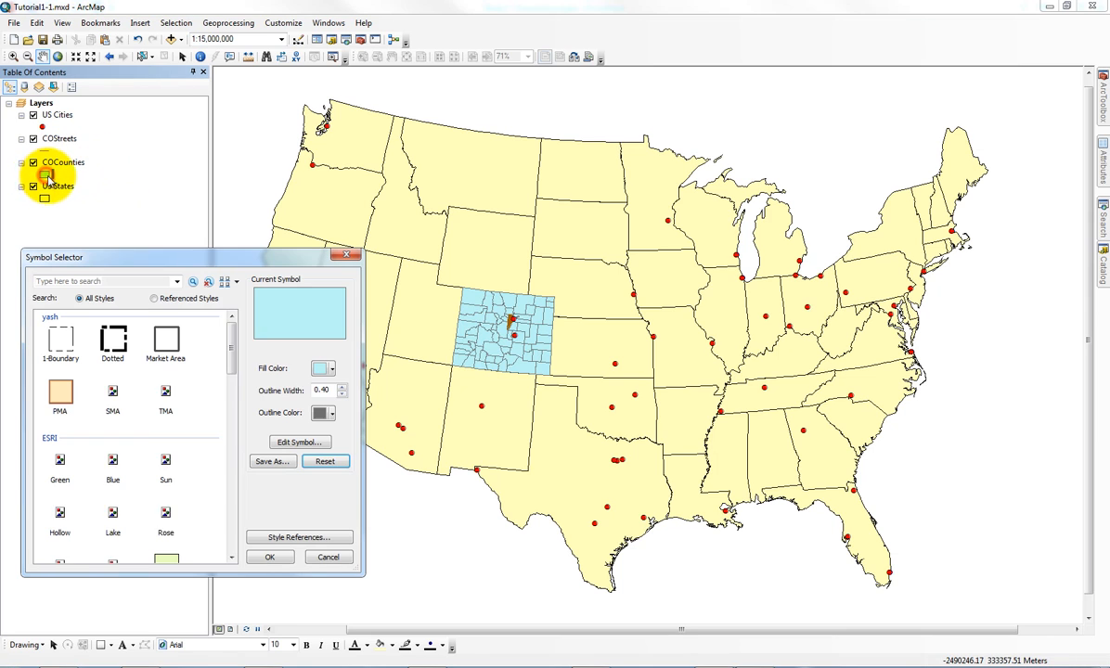
pyautogui.click(325, 369)
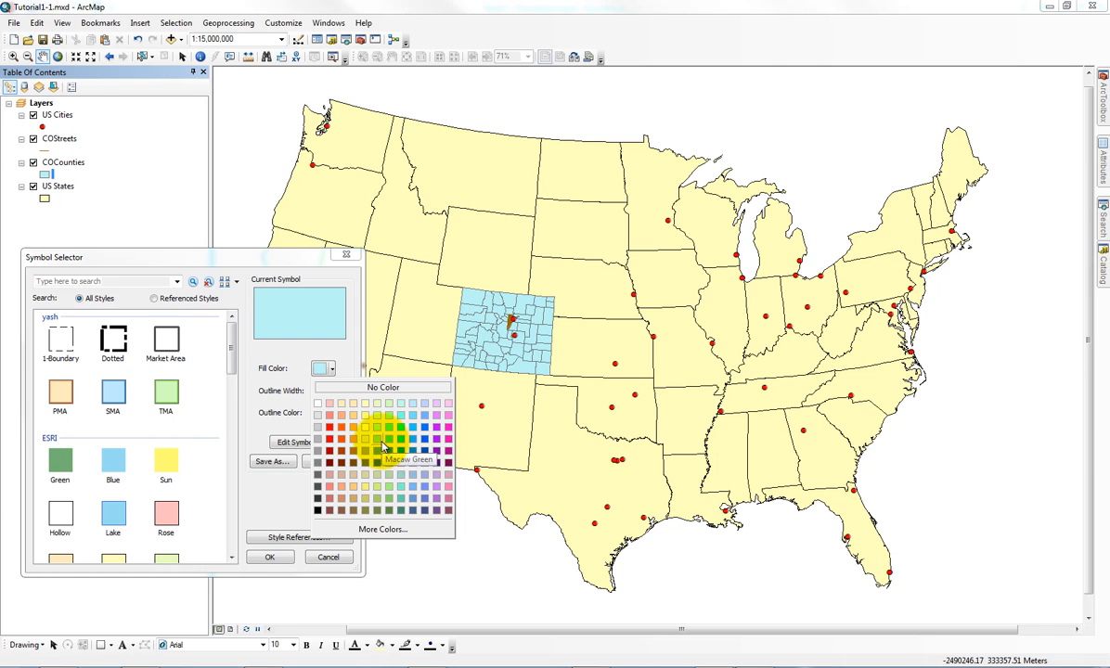
pyautogui.click(381, 441)
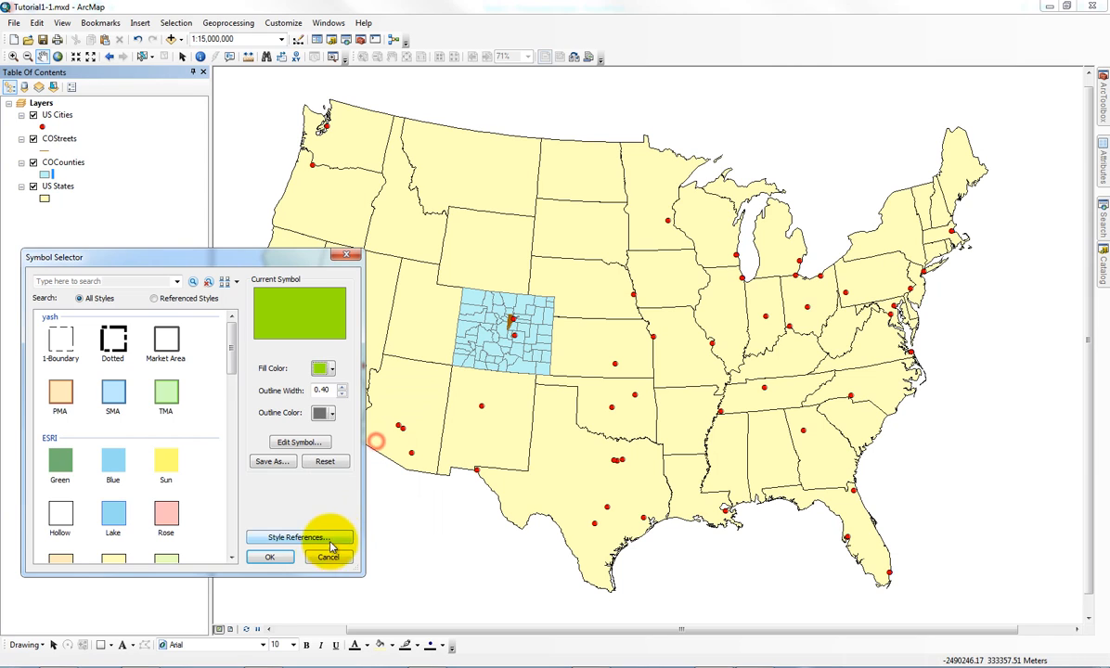
pyautogui.click(272, 557)
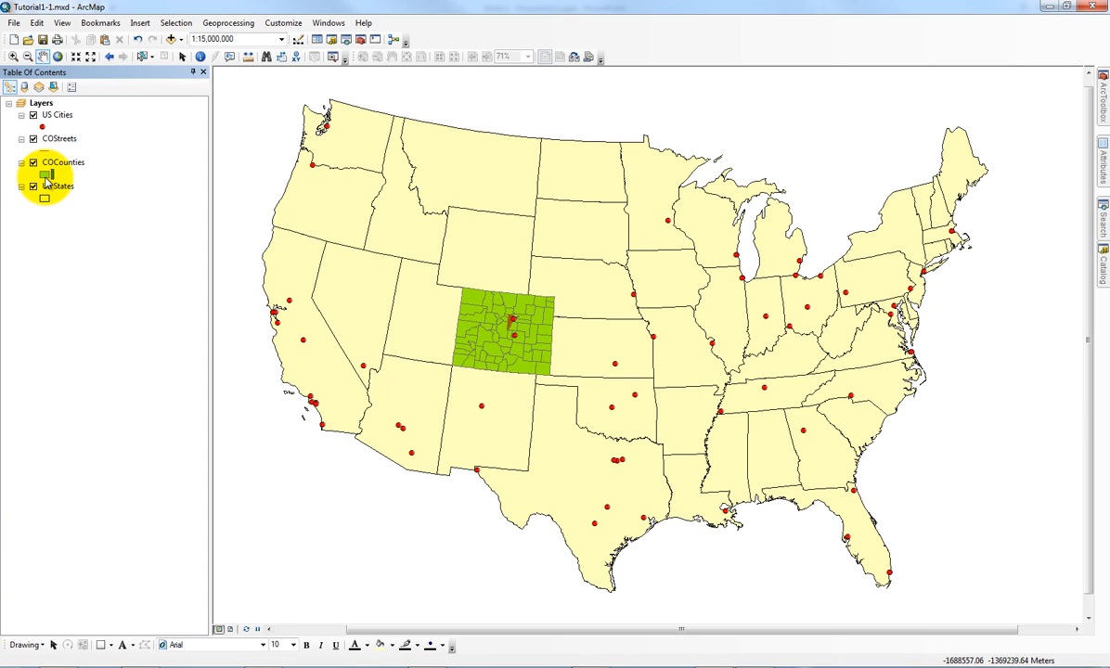
# Step: Give the COCounties layer symbol a red outline with a width of 1
pyautogui.click(45, 174)
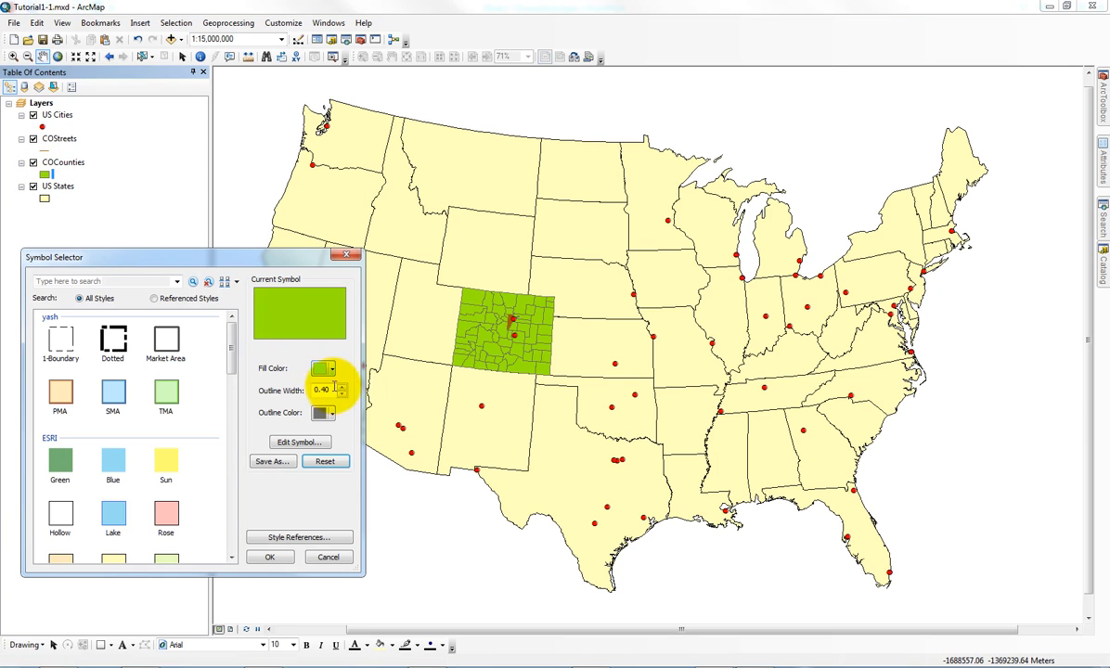
pyautogui.click(330, 413)
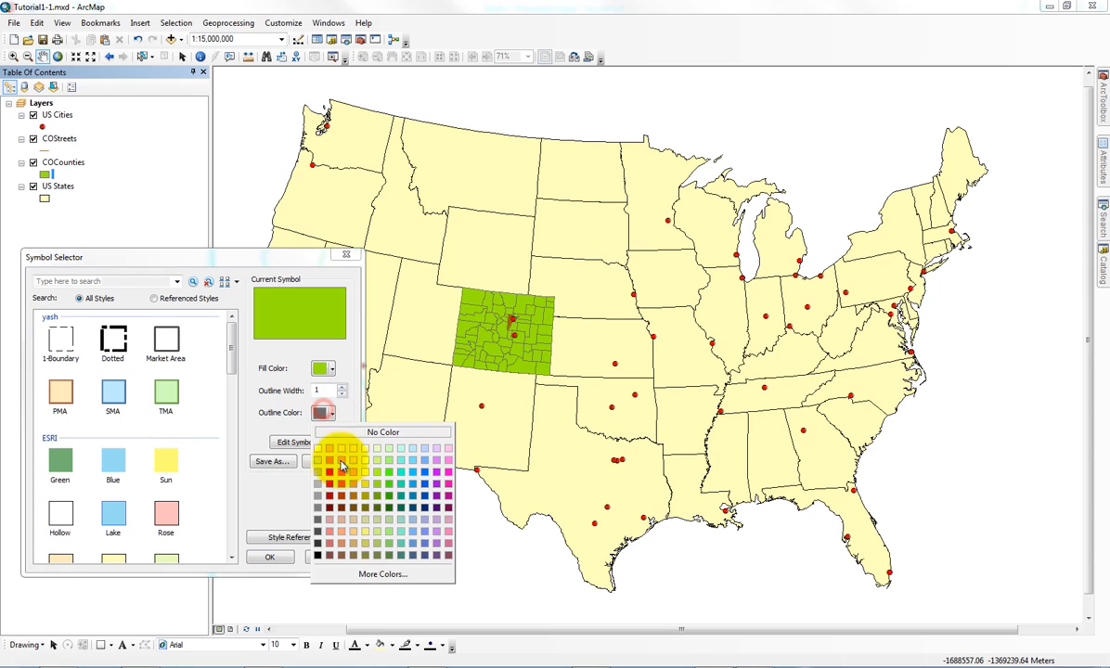
pyautogui.click(330, 469)
pyautogui.click(269, 557)
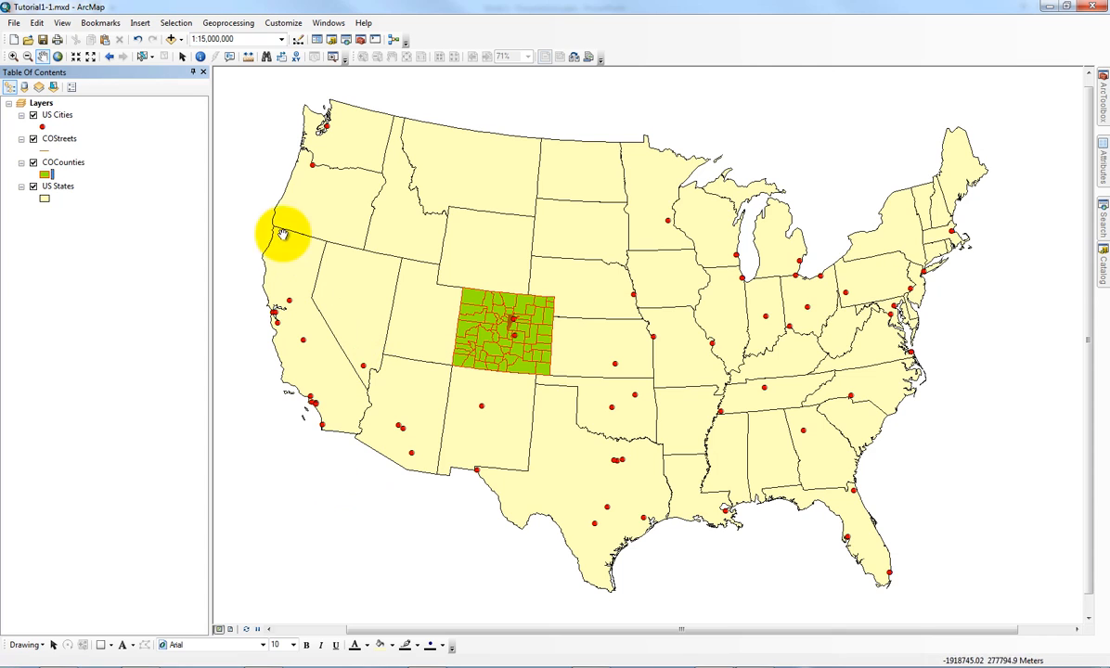
# Step: Zoom the map into a rectangle around Florida, and zoom back out from there
pyautogui.click(12, 56)
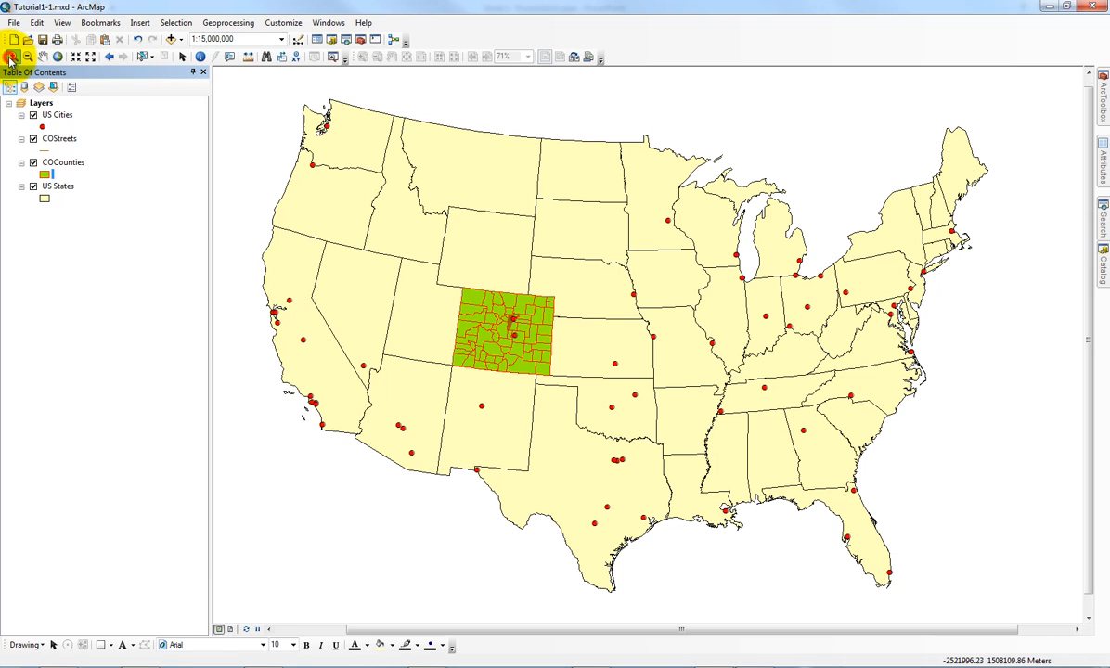
pyautogui.moveTo(751, 477); pyautogui.dragTo(910, 597)
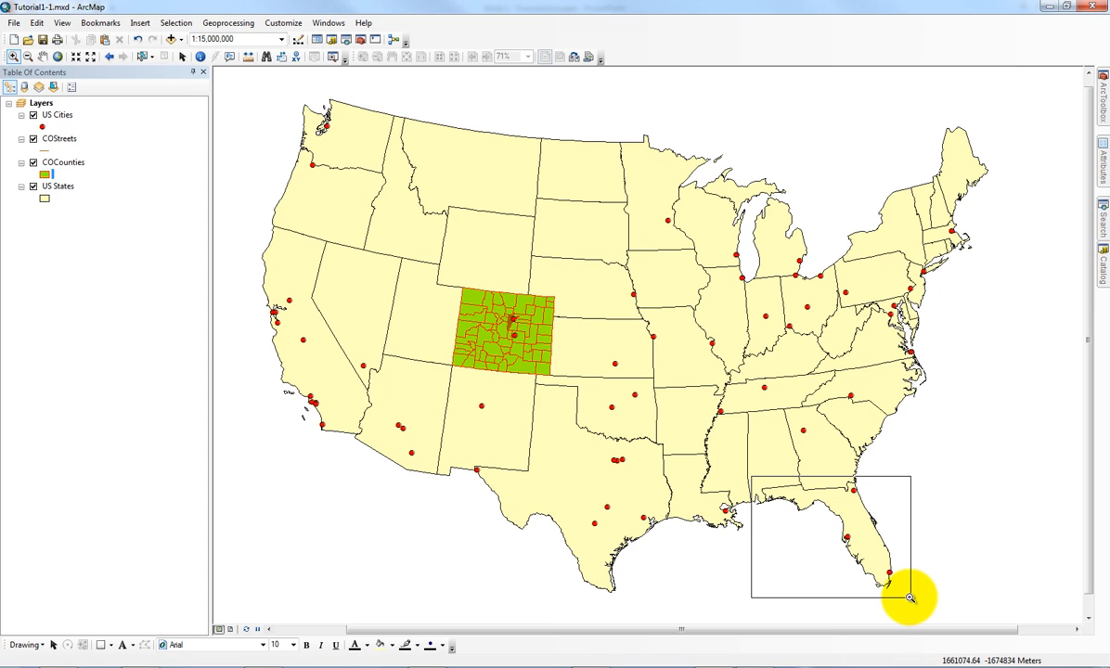
pyautogui.moveTo(910, 597); pyautogui.dragTo(905, 594)
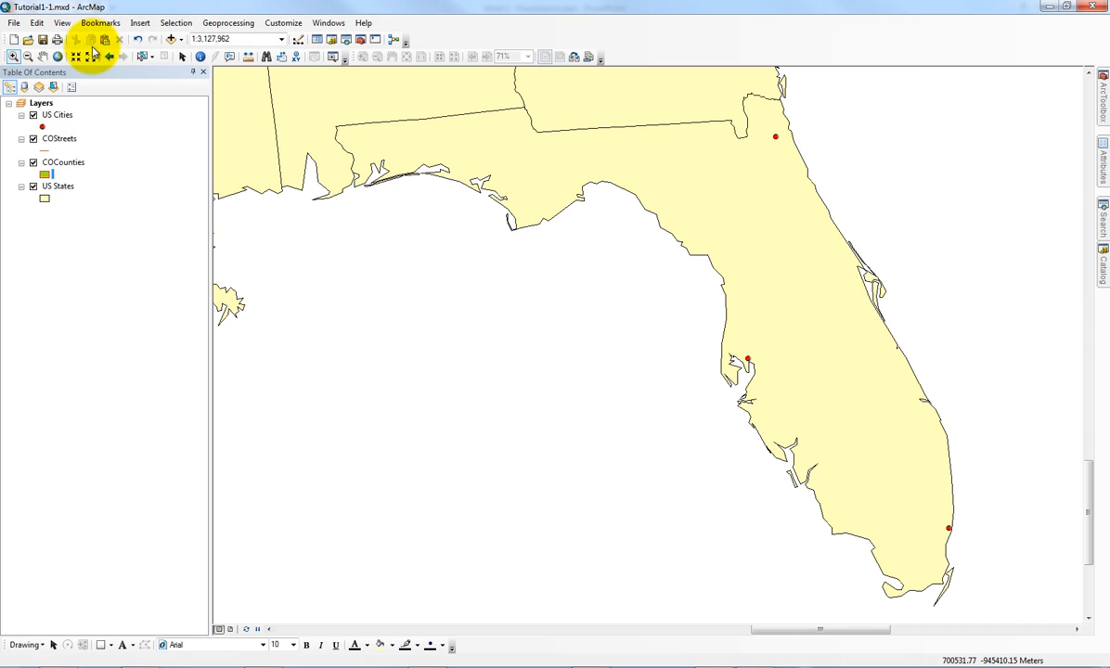
pyautogui.click(43, 56)
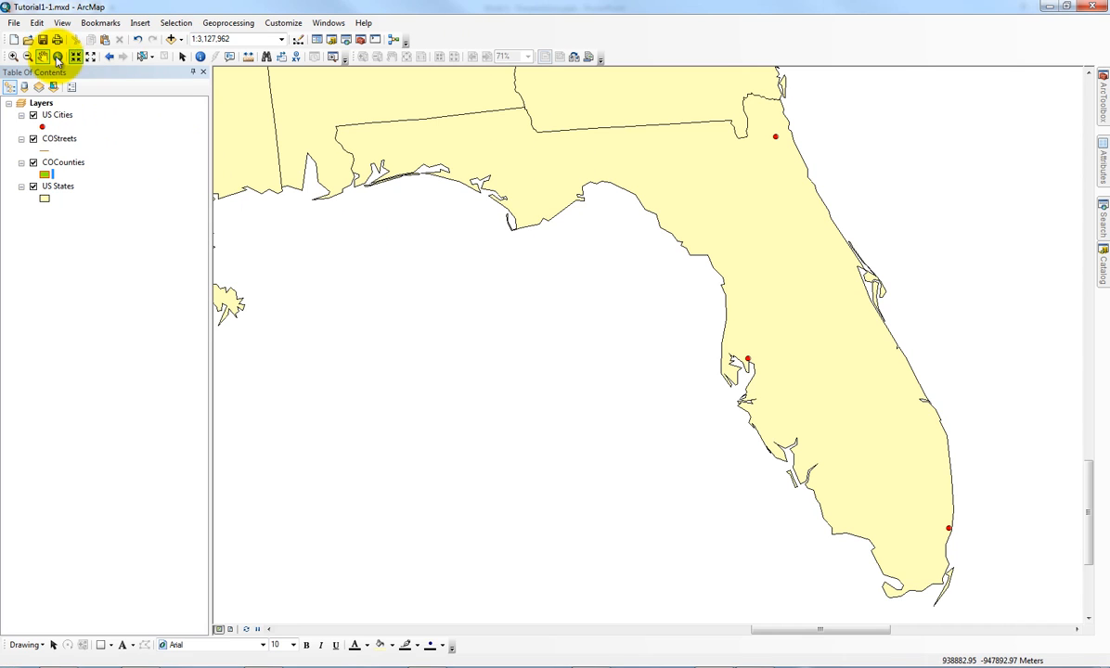
pyautogui.click(28, 57)
pyautogui.click(748, 501)
pyautogui.click(634, 278)
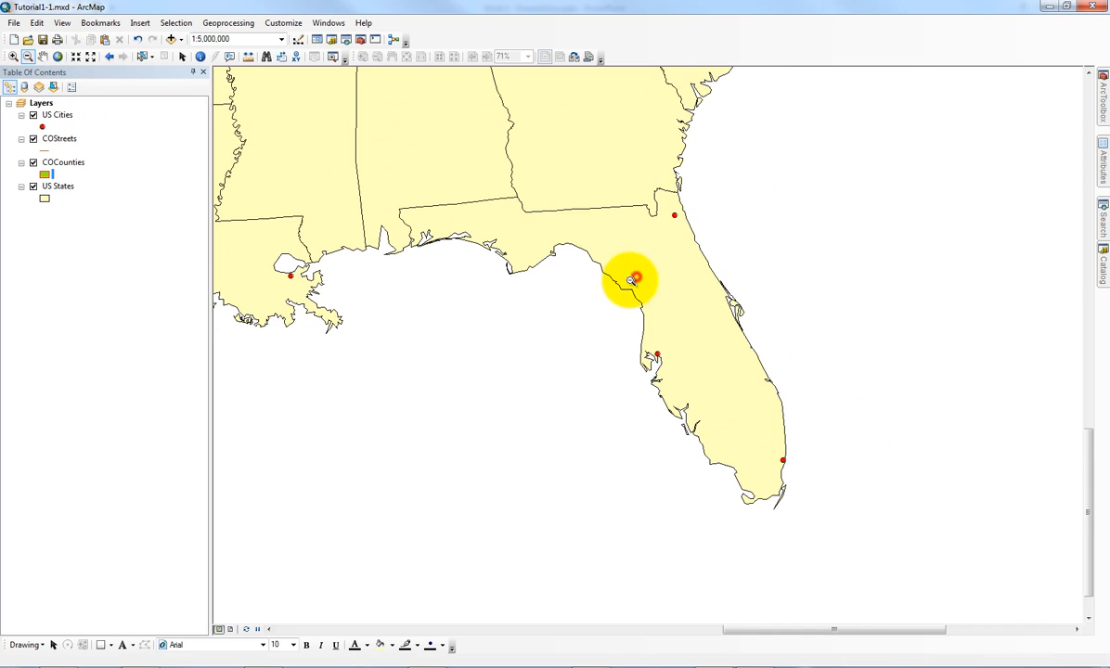
# Step: View the Florida area with the fixed zoom in and fixed zoom out tools, ending at a scale of 1:3,000,000
pyautogui.click(75, 57)
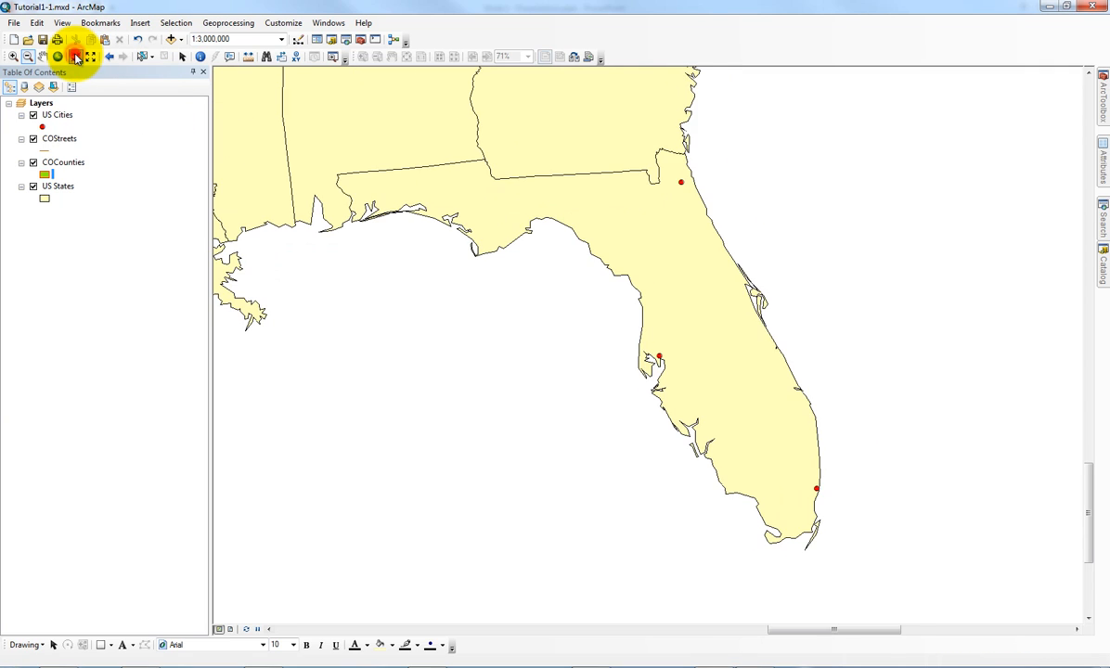
pyautogui.click(75, 57)
pyautogui.click(90, 57)
pyautogui.click(91, 57)
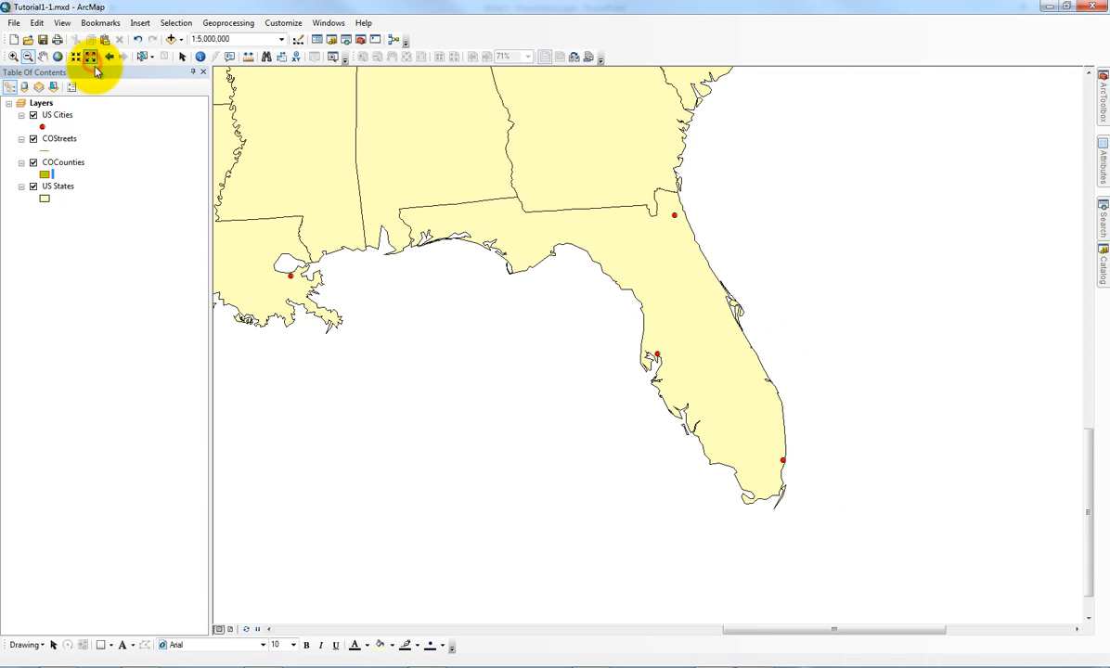
pyautogui.click(75, 57)
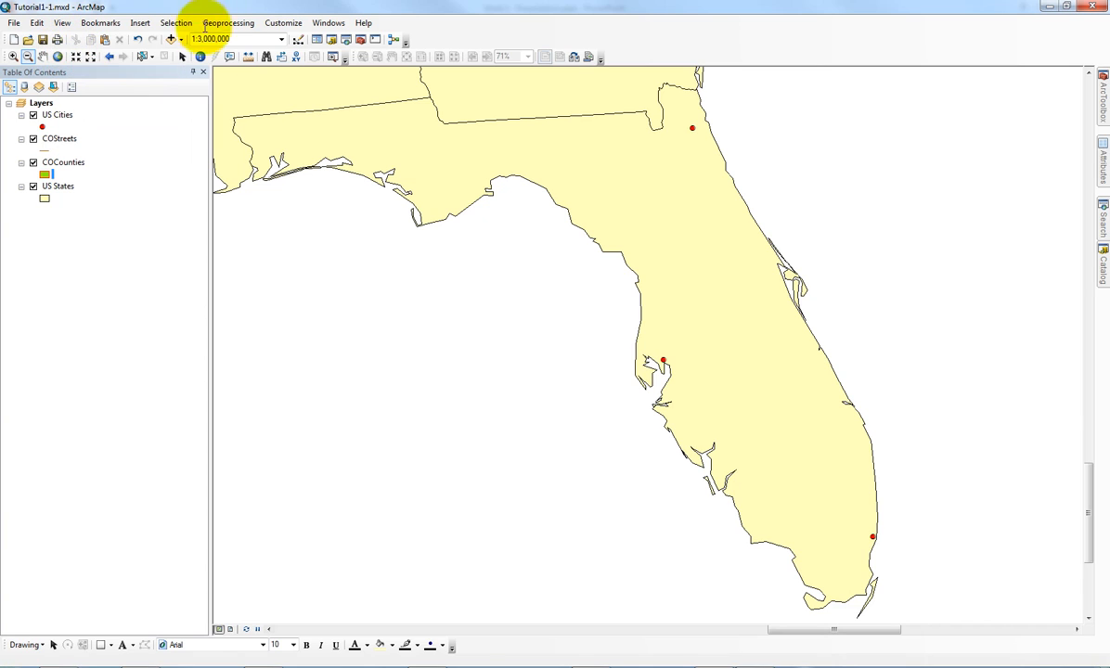
# Step: Open a Magnifier window, set its magnification to 400% and move it across Florida's west coast into the Gulf
pyautogui.click(338, 24)
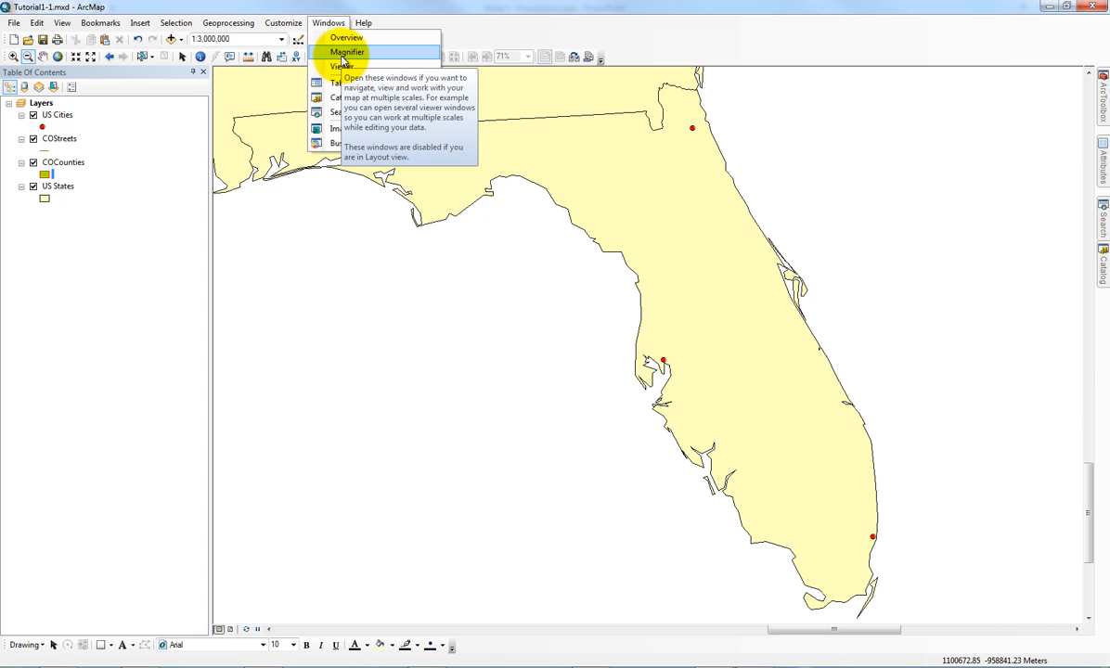
pyautogui.click(340, 53)
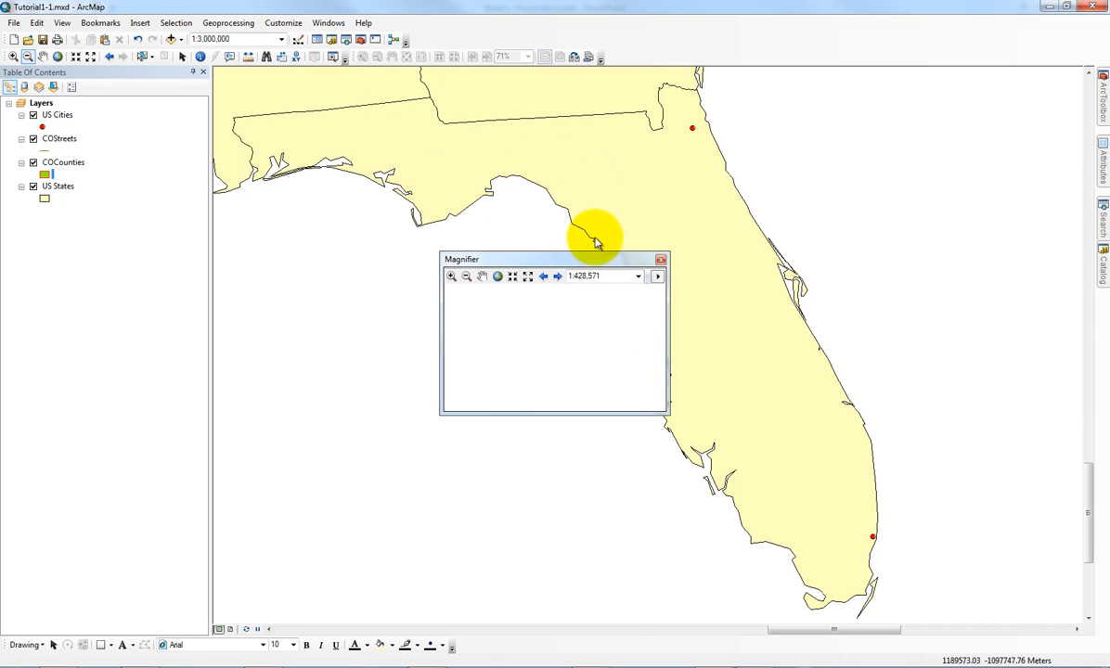
pyautogui.moveTo(597, 271); pyautogui.dragTo(626, 211)
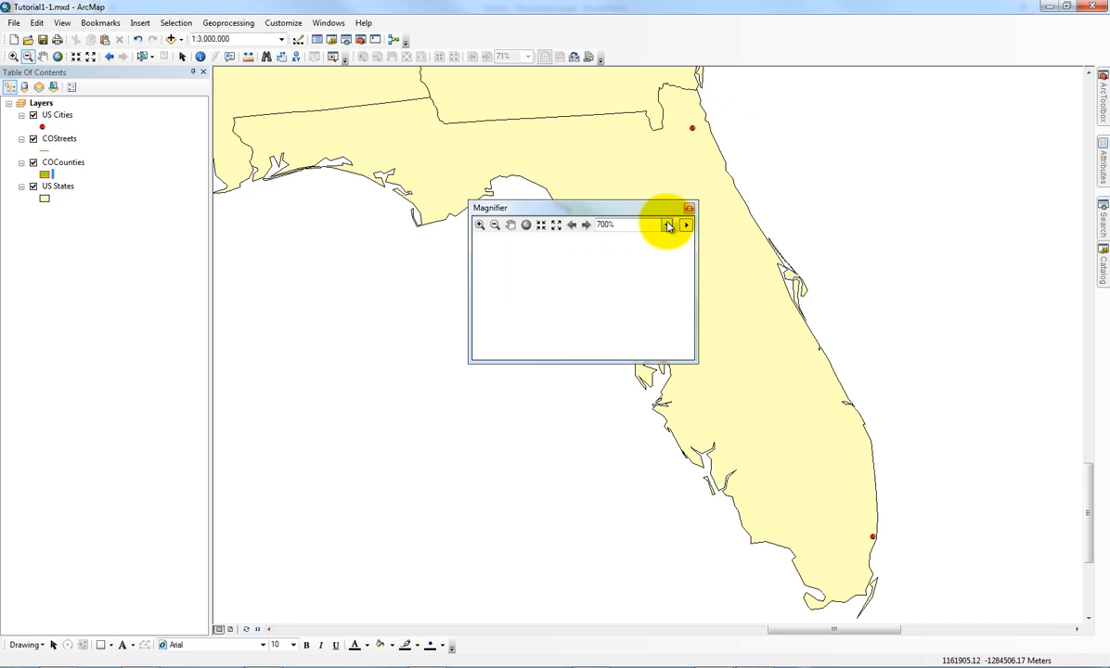
pyautogui.click(667, 224)
pyautogui.click(641, 261)
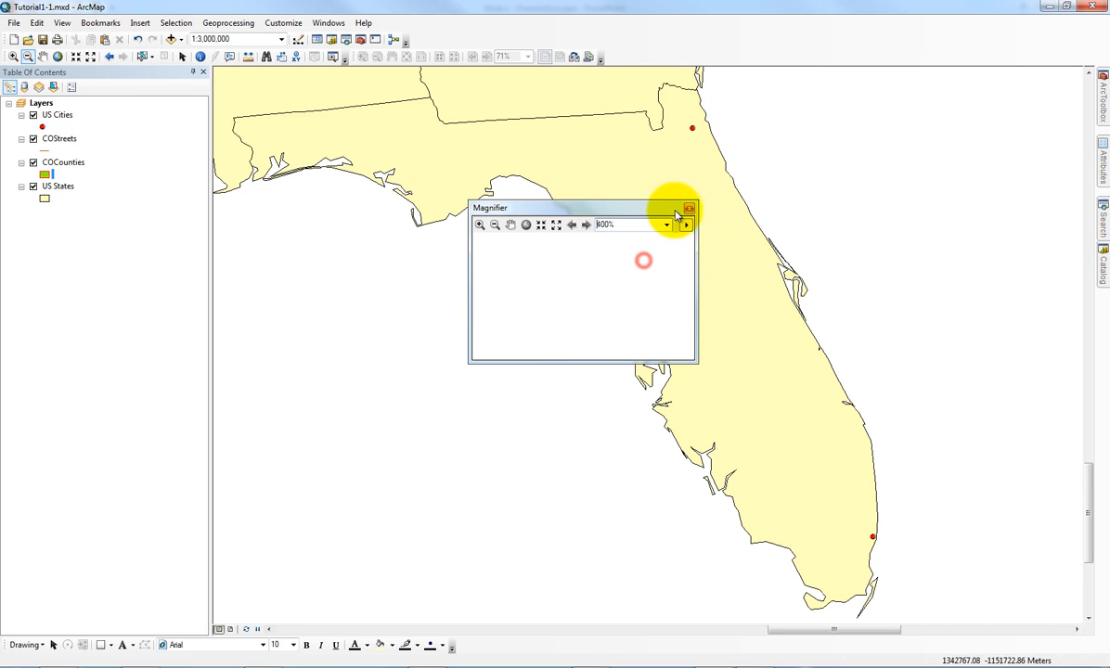
pyautogui.moveTo(647, 218); pyautogui.dragTo(743, 321)
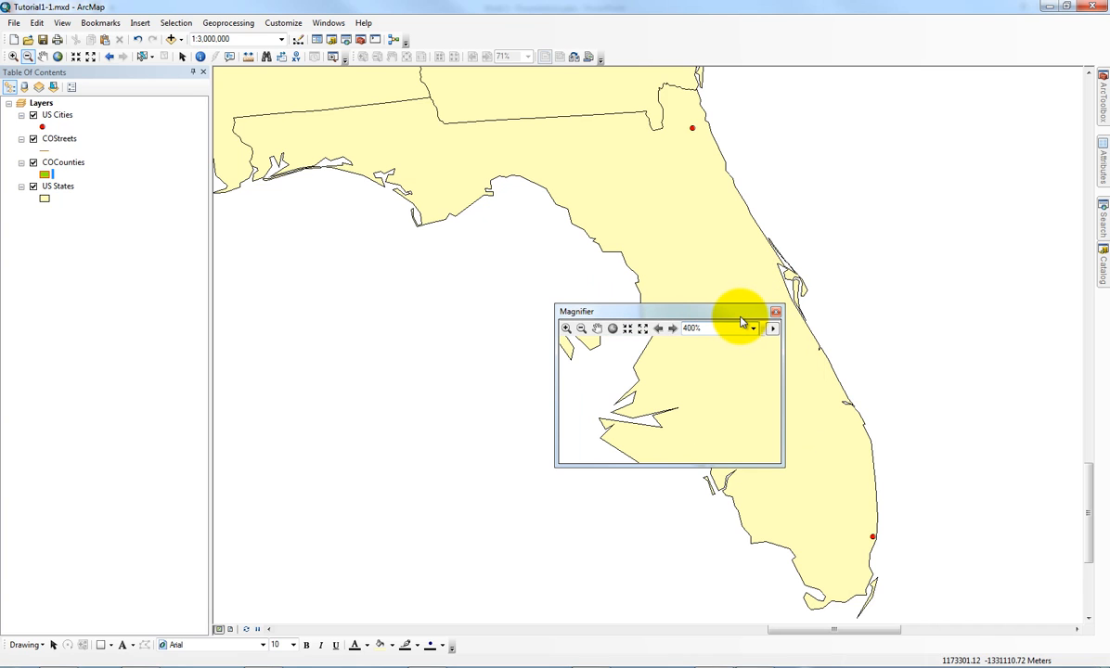
pyautogui.moveTo(706, 314); pyautogui.dragTo(522, 453)
# Step: Zoom the map to its full extent and place the Magnifier window over the Colorado counties
pyautogui.rightClick(63, 115)
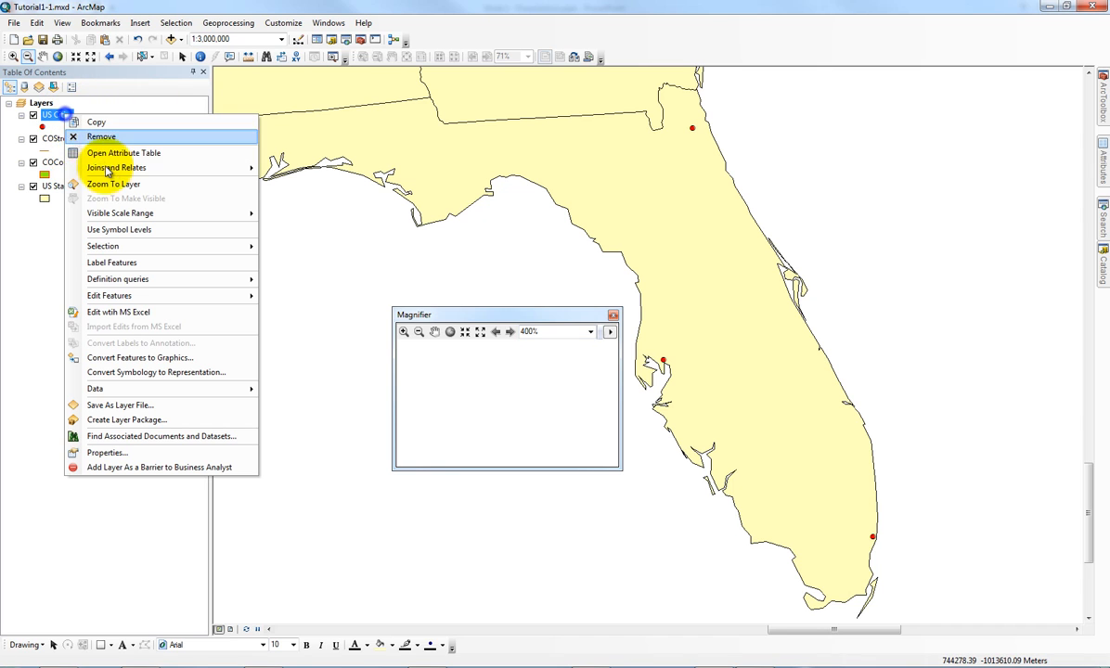
pyautogui.click(57, 58)
pyautogui.click(57, 58)
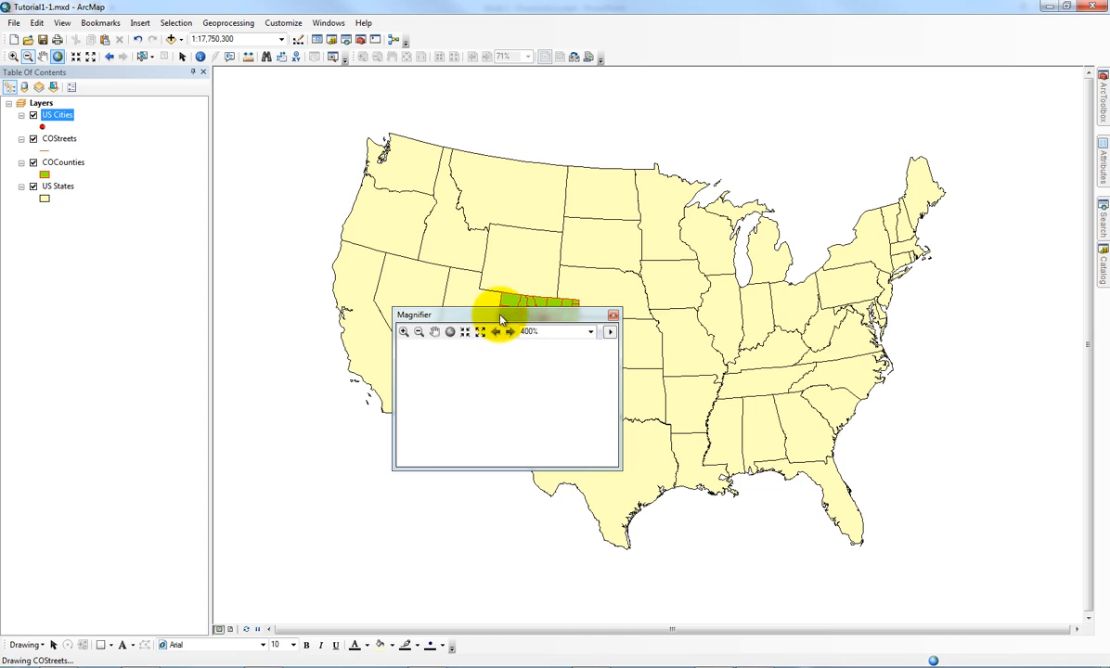
pyautogui.moveTo(499, 320); pyautogui.dragTo(557, 238)
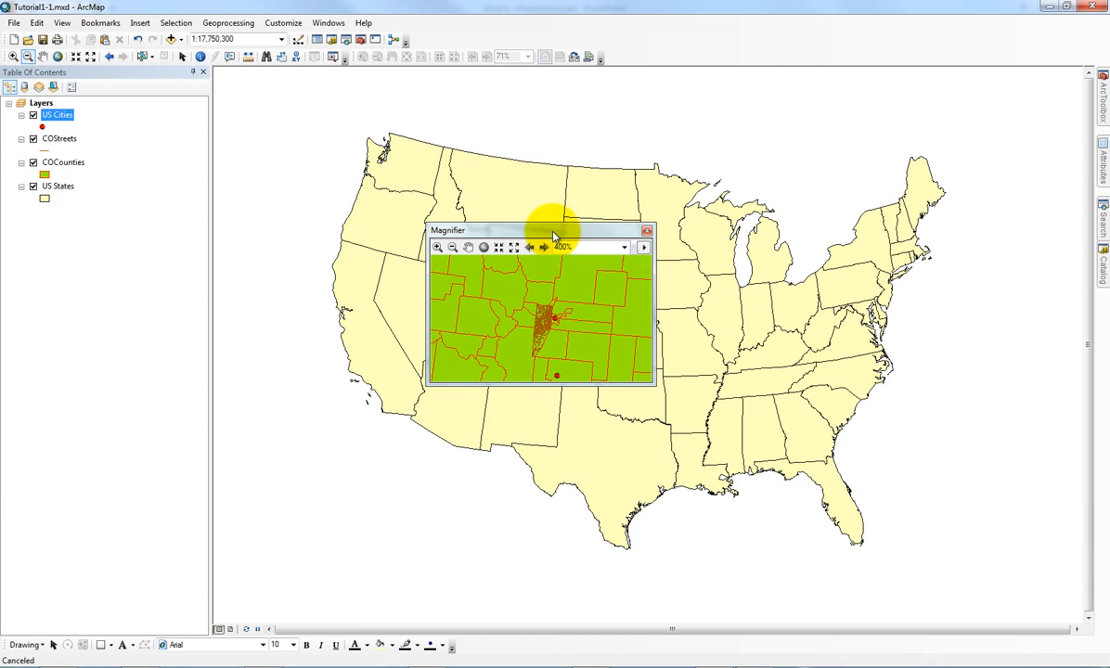
# Step: View the Colorado streets and counties through the Magnifier at 700% and at 1000%
pyautogui.click(623, 247)
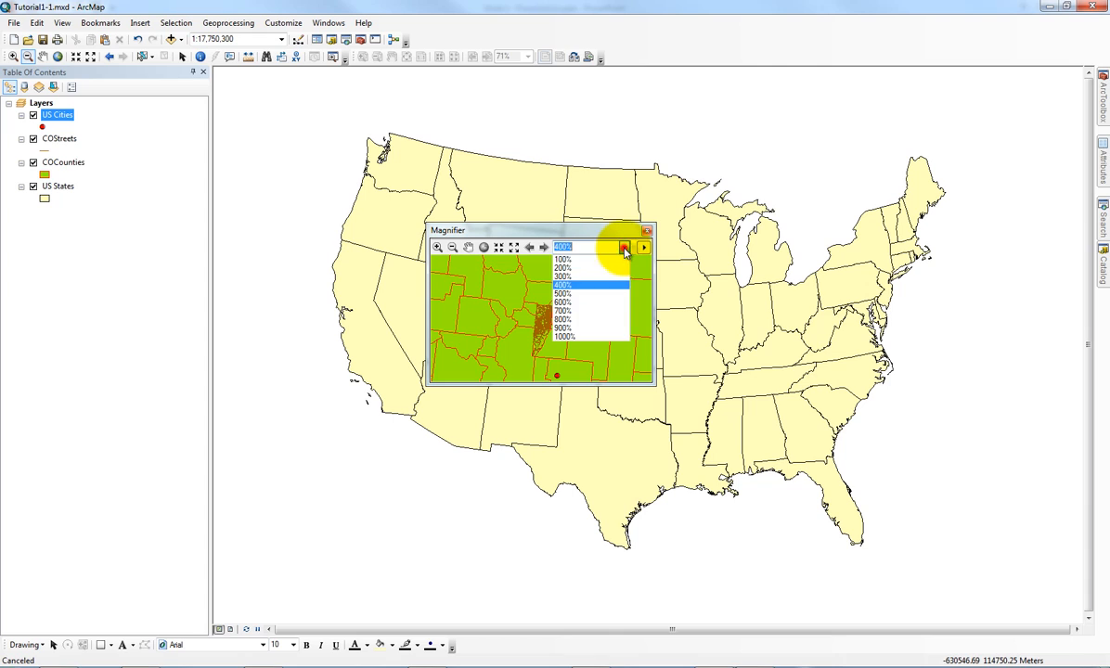
pyautogui.click(610, 312)
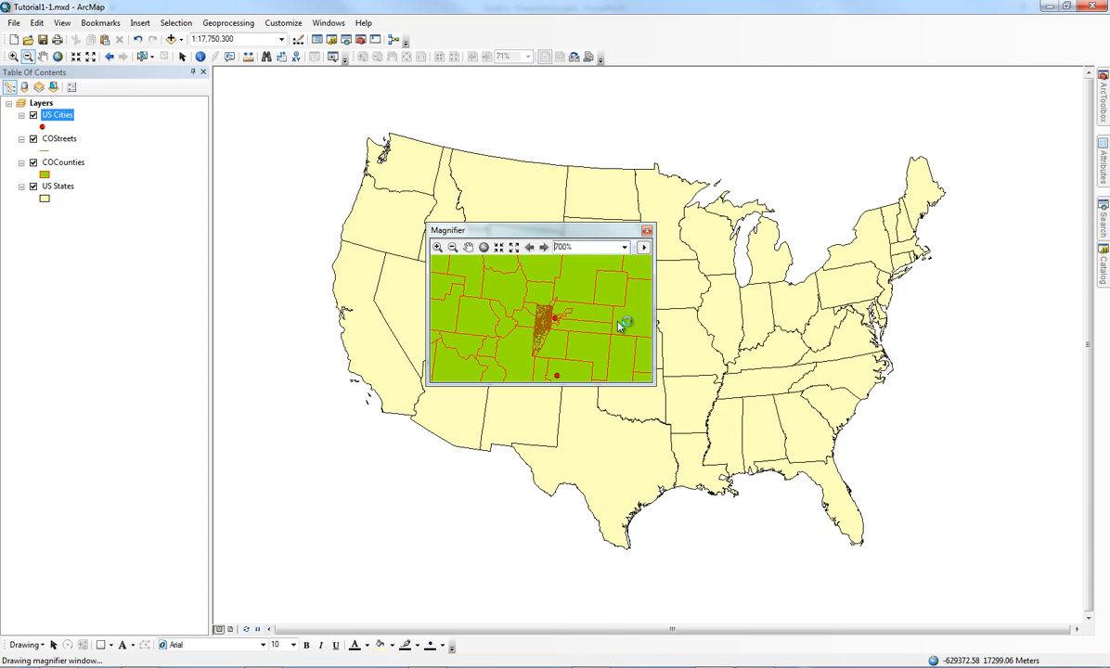
pyautogui.click(625, 232)
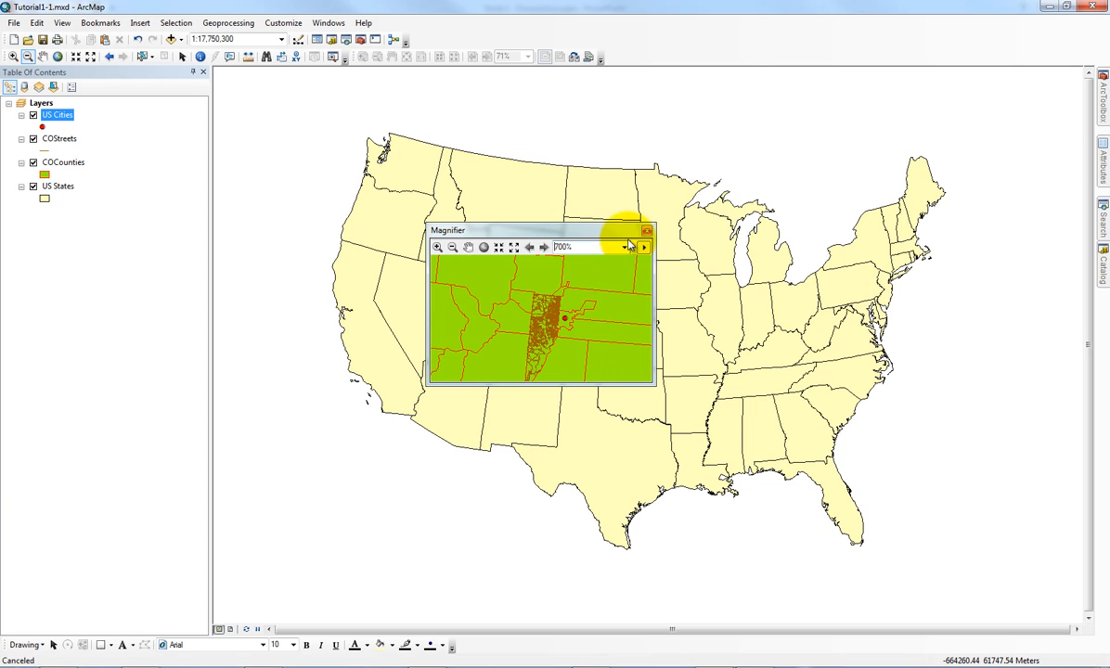
pyautogui.click(627, 247)
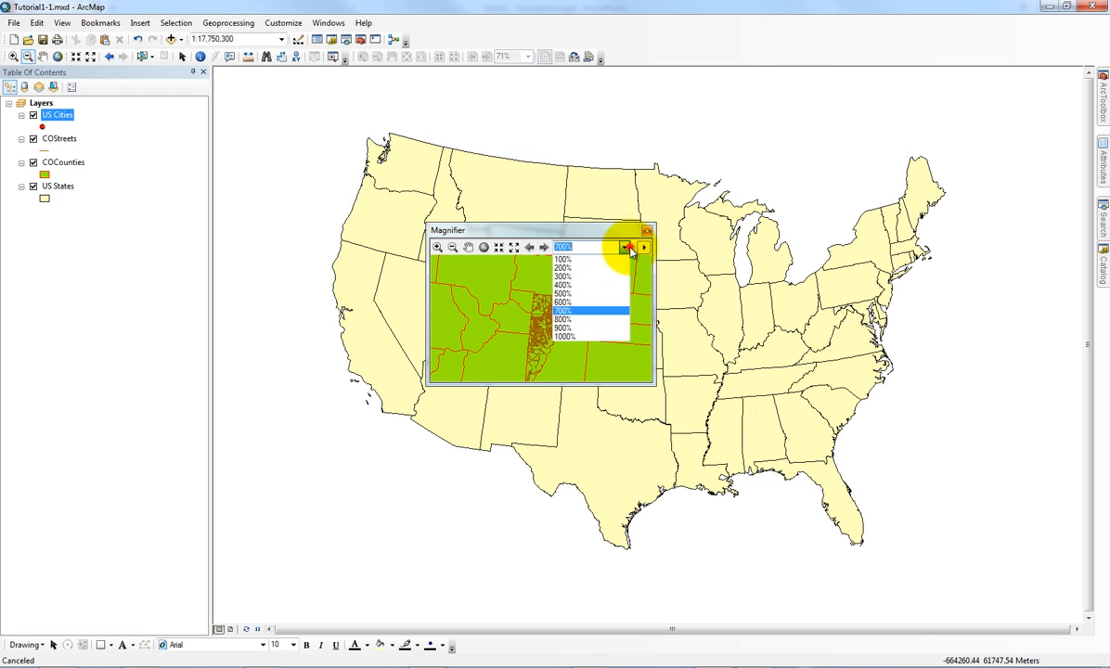
pyautogui.click(576, 337)
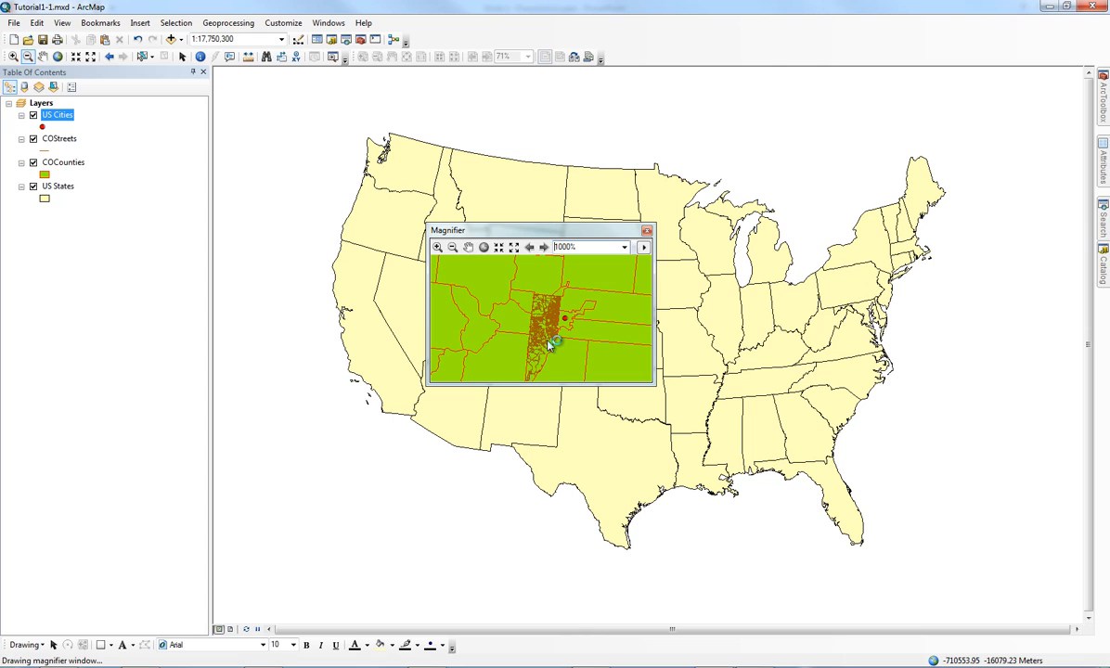
pyautogui.click(634, 234)
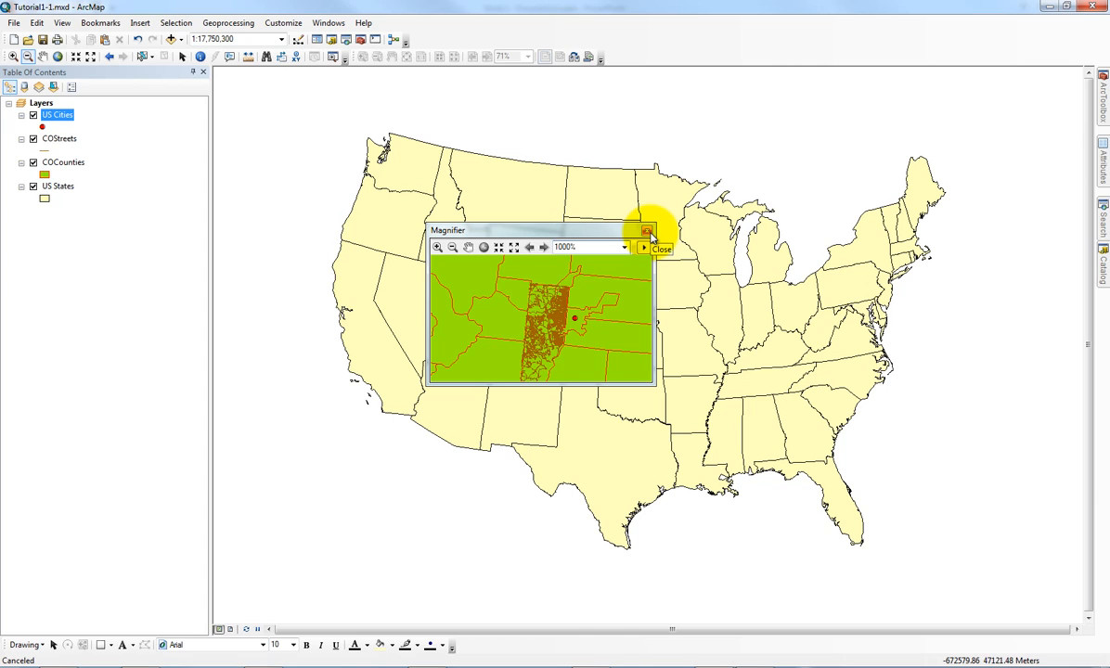
pyautogui.rightClick(470, 236)
pyautogui.click(506, 383)
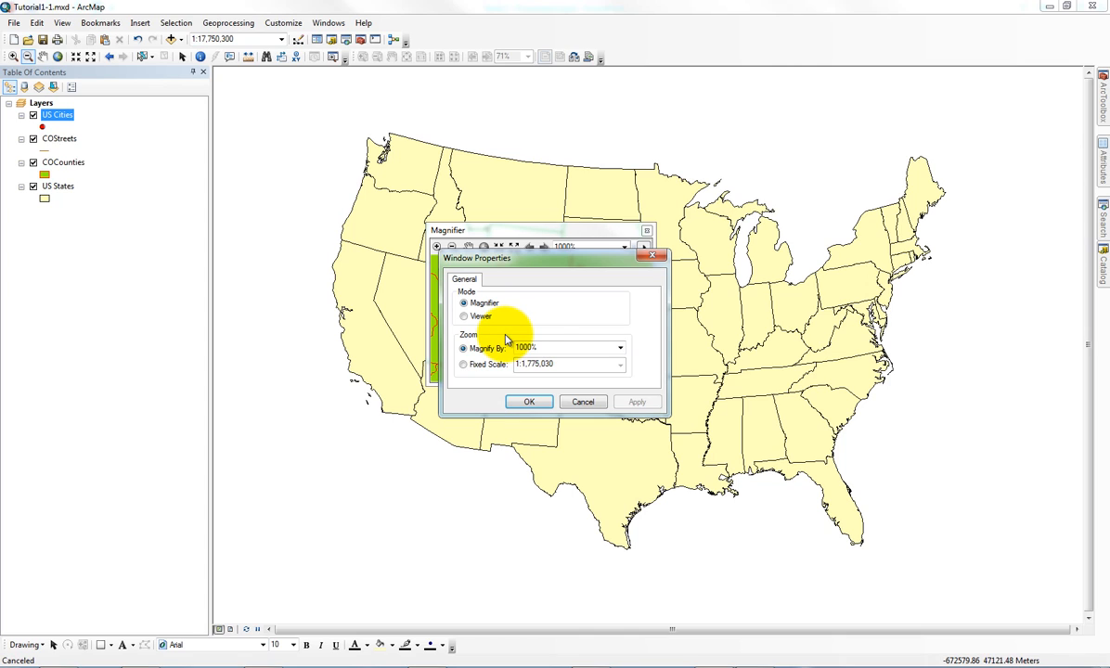
pyautogui.click(466, 316)
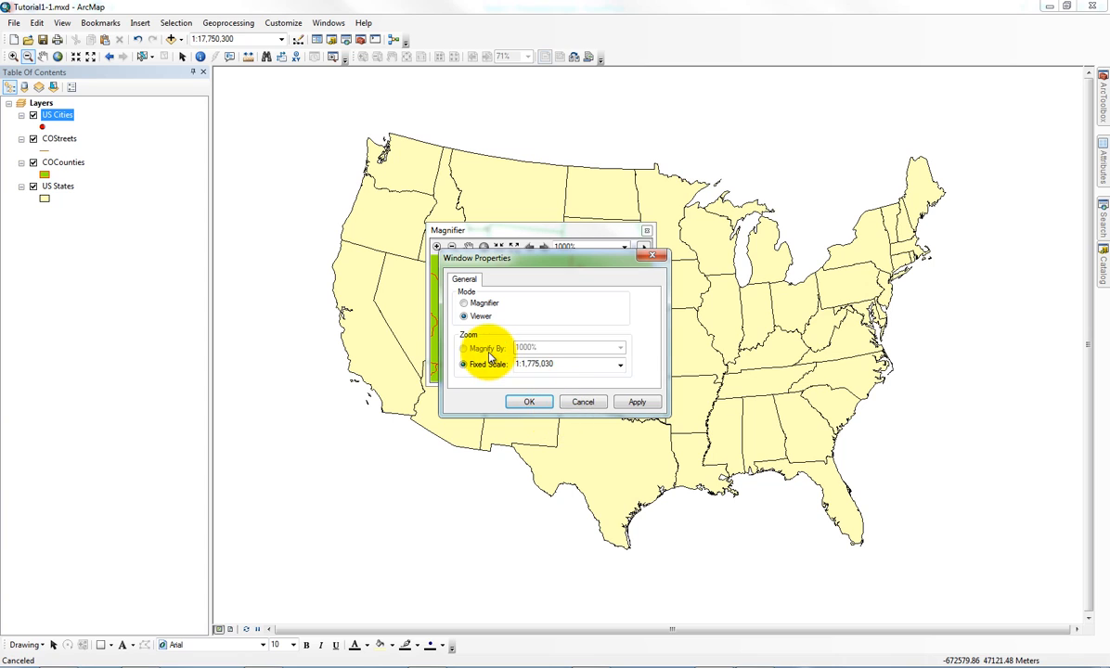
pyautogui.click(619, 365)
pyautogui.click(585, 380)
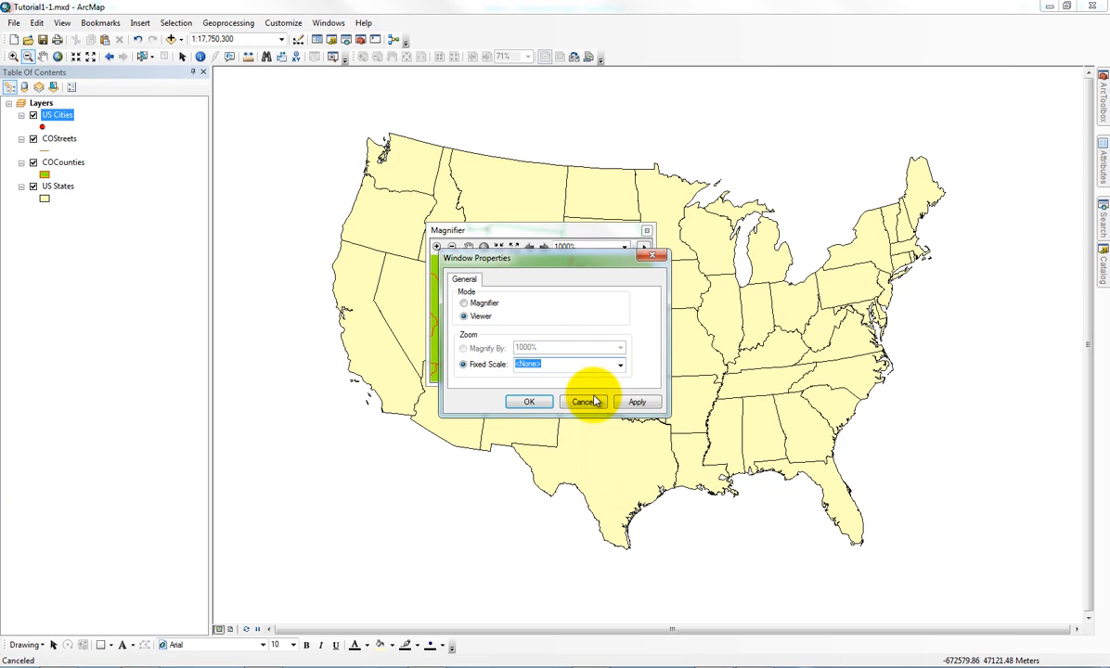
pyautogui.click(588, 402)
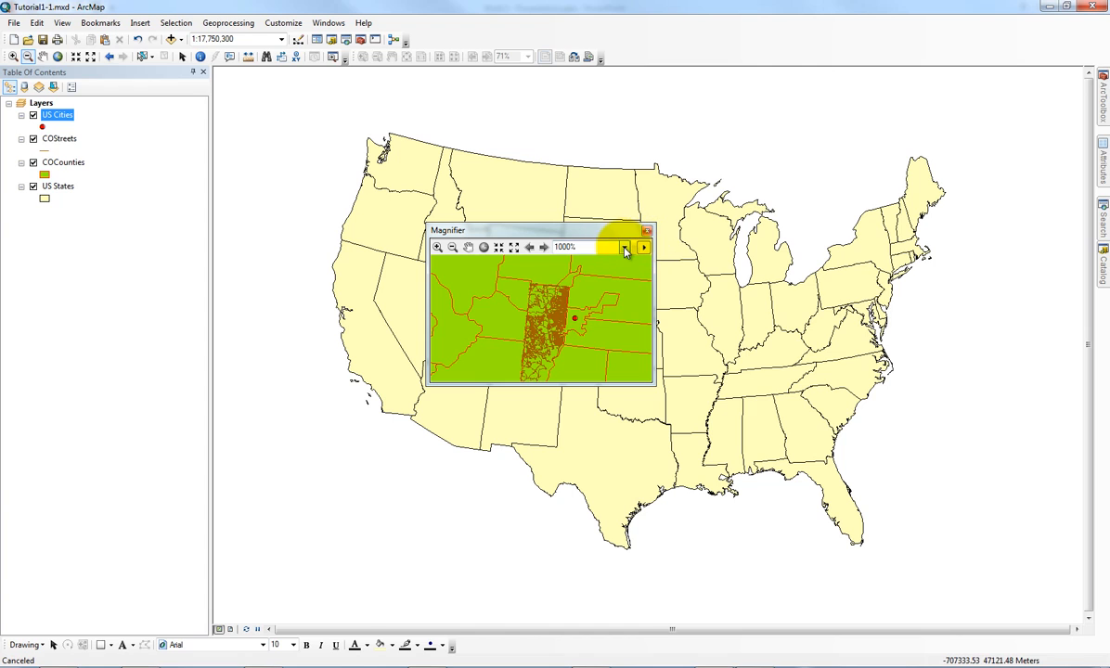
# Step: Set the Magnifier to 400%, then set Magnify By to 800 in its window properties and shift the window slightly over Colorado
pyautogui.click(623, 247)
pyautogui.click(584, 286)
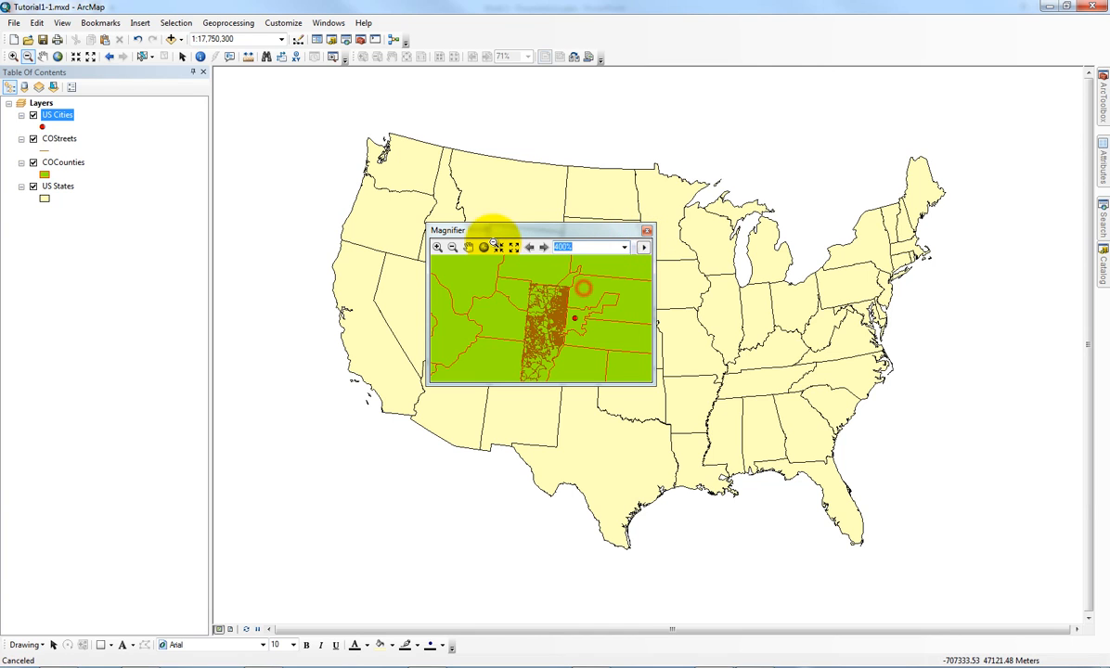
pyautogui.rightClick(472, 230)
pyautogui.click(512, 379)
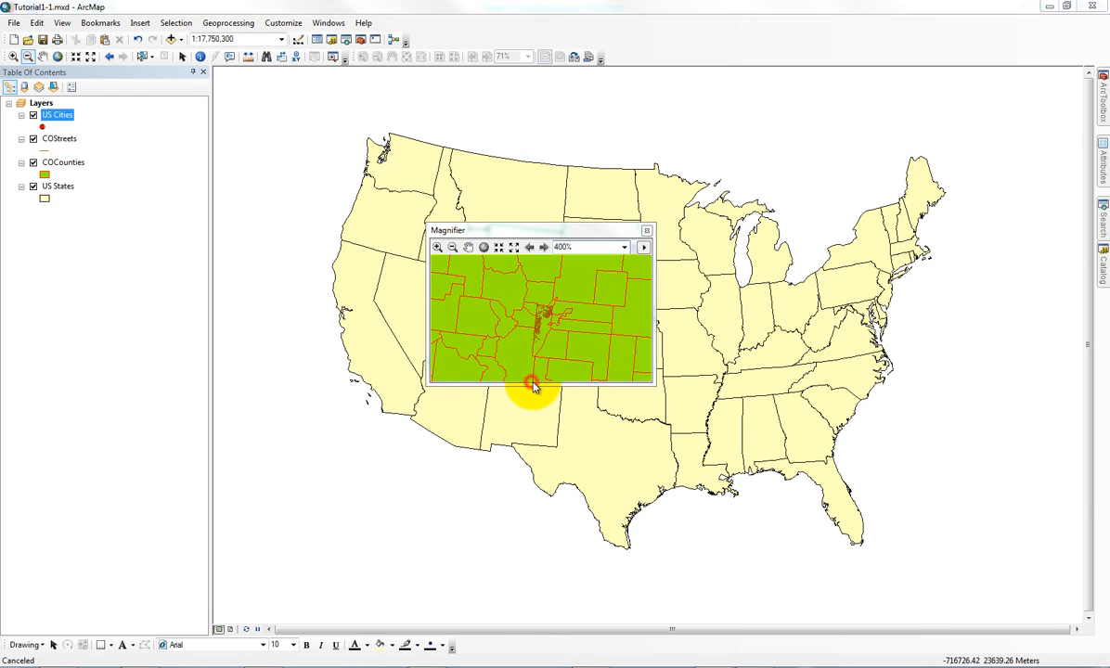
pyautogui.doubleClick(539, 347)
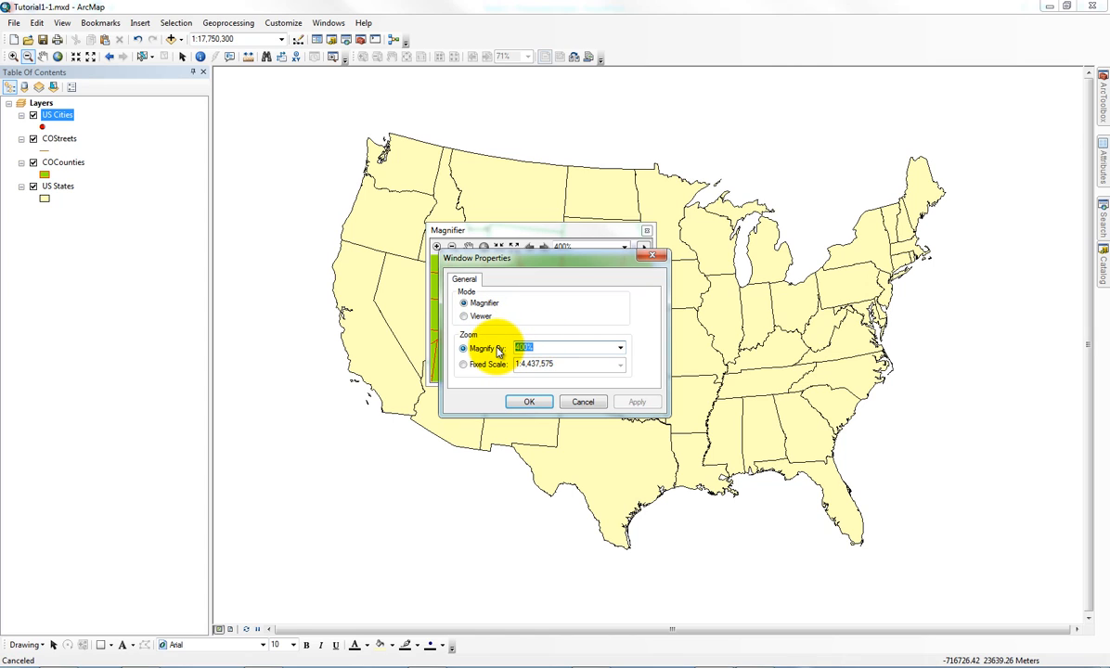
pyautogui.write('800')
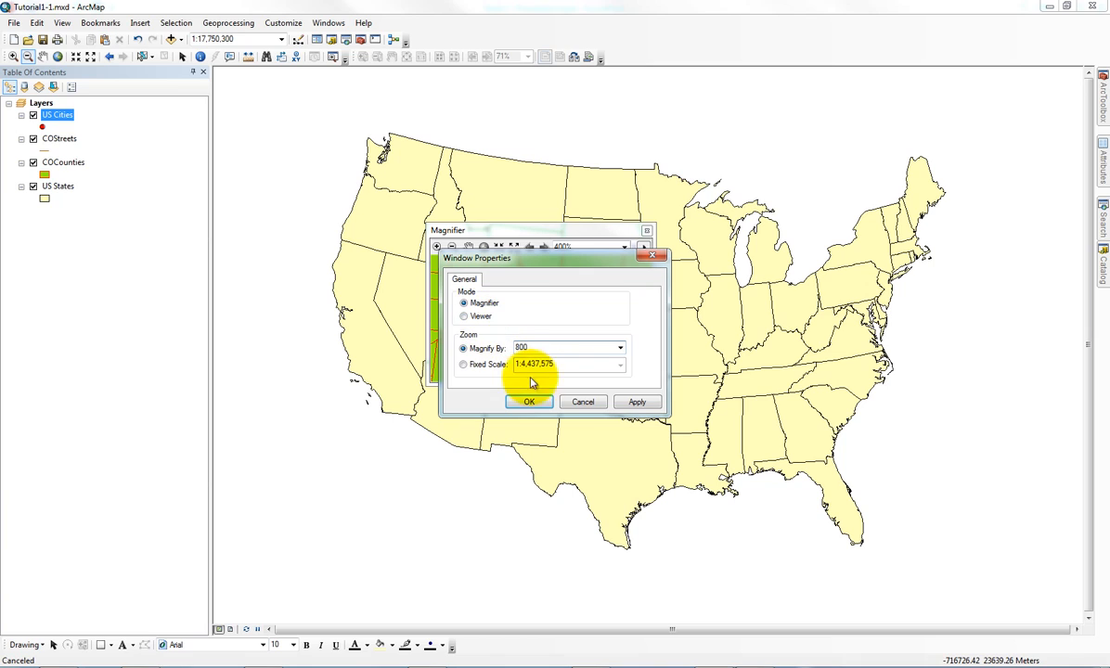
pyautogui.click(638, 403)
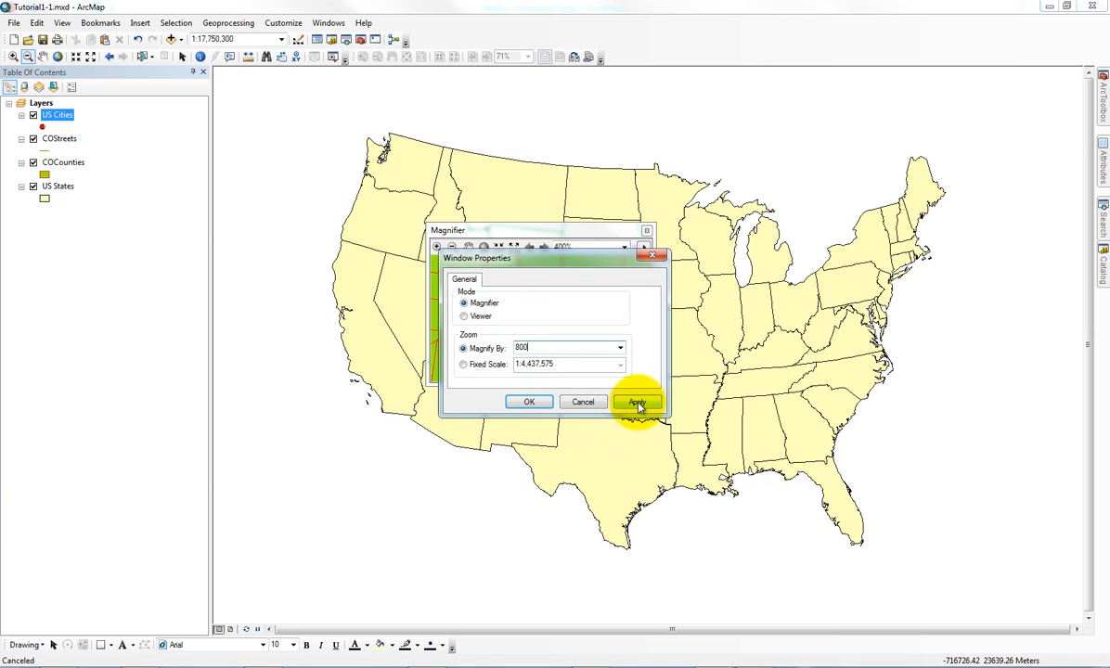
pyautogui.click(530, 403)
pyautogui.moveTo(554, 232)
pyautogui.mouseDown()
pyautogui.moveTo(564, 168)
pyautogui.moveTo(564, 265)
pyautogui.moveTo(580, 269)
pyautogui.moveTo(533, 233)
pyautogui.moveTo(560, 244)
pyautogui.mouseUp()
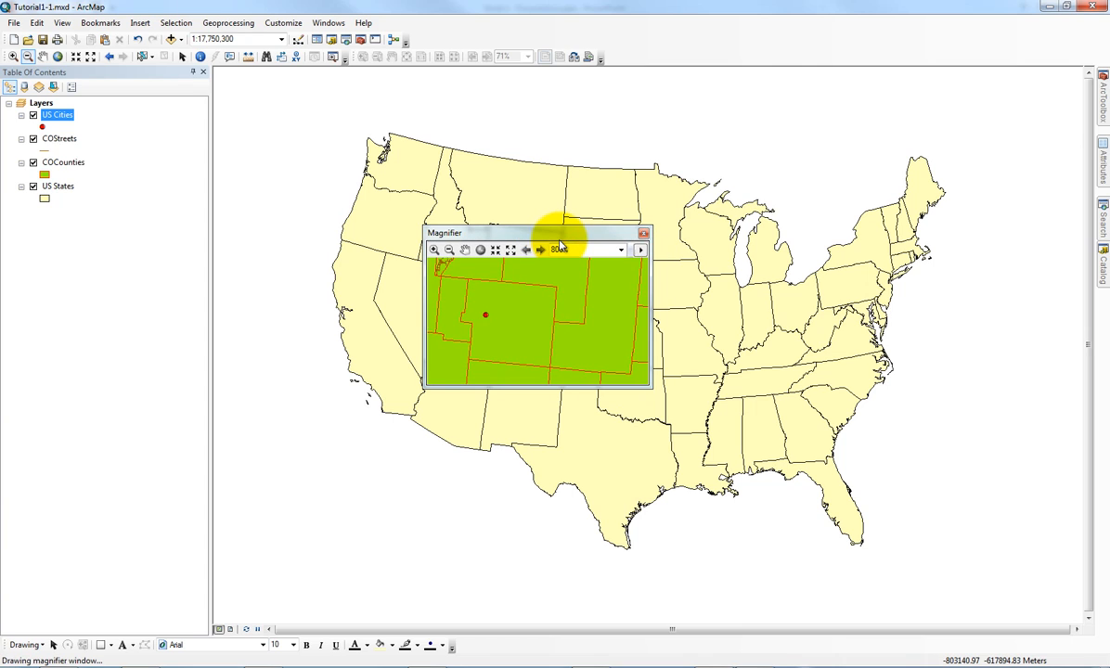
# Step: Close the Magnifier window and open the Overview window for the map
pyautogui.click(644, 235)
pyautogui.click(329, 23)
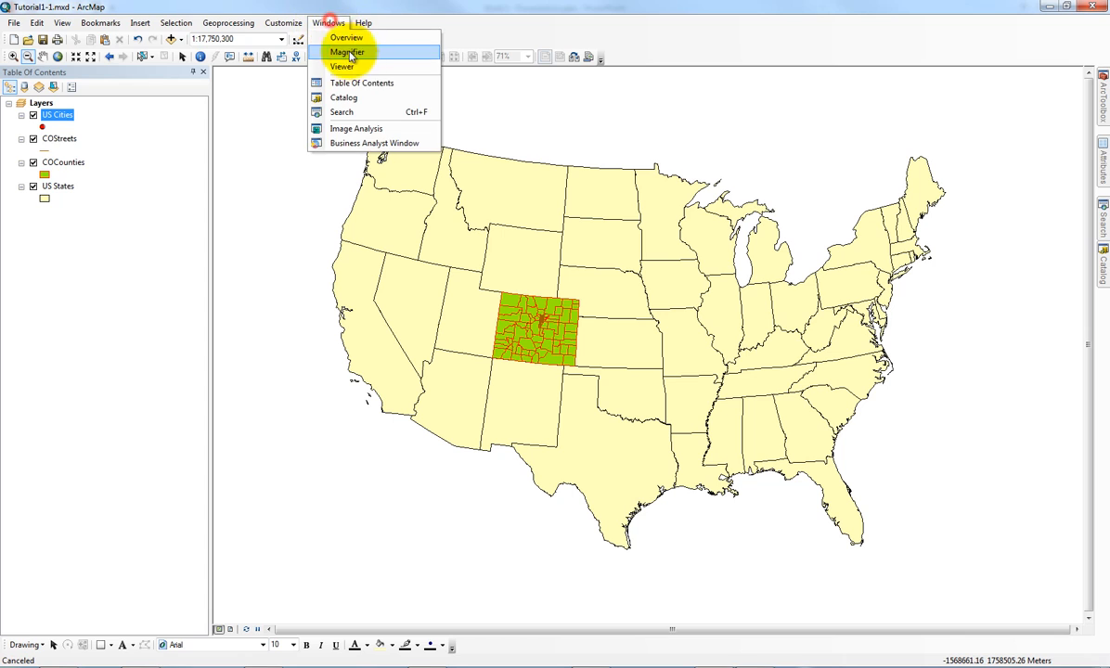
pyautogui.click(373, 37)
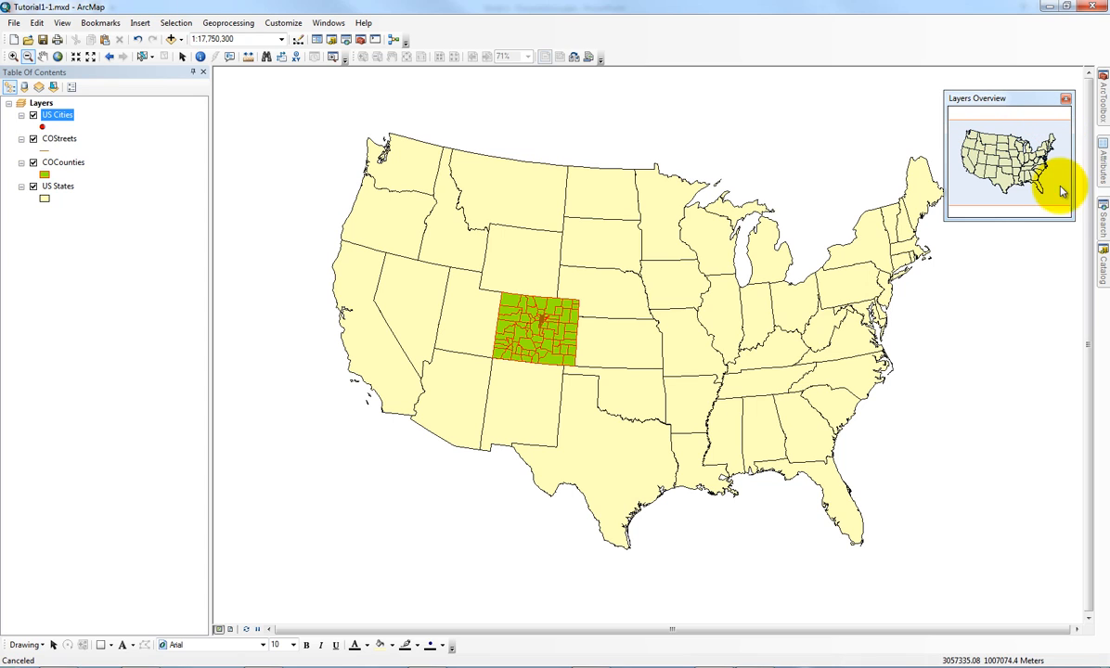
# Step: Shift the view through the Overview window, pan back to centre the US and zoom out to 1:25,000,000
pyautogui.moveTo(1056, 138)
pyautogui.mouseDown()
pyautogui.moveTo(1029, 185)
pyautogui.moveTo(954, 129)
pyautogui.moveTo(941, 149)
pyautogui.moveTo(952, 144)
pyautogui.mouseUp()
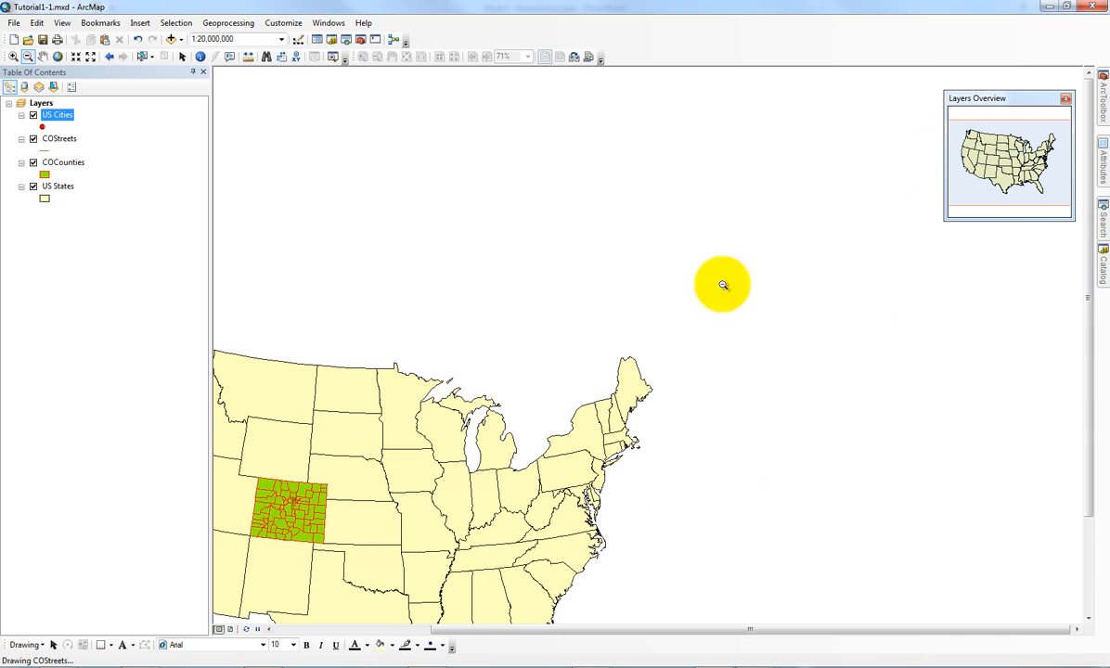
pyautogui.moveTo(433, 477); pyautogui.dragTo(667, 277)
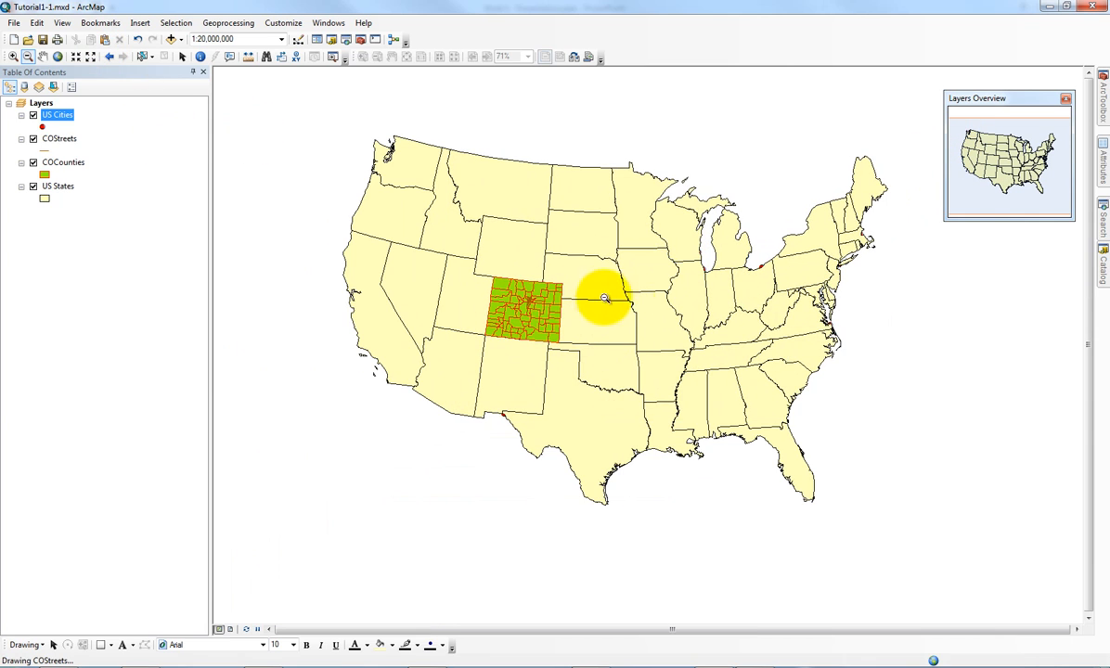
pyautogui.click(704, 361)
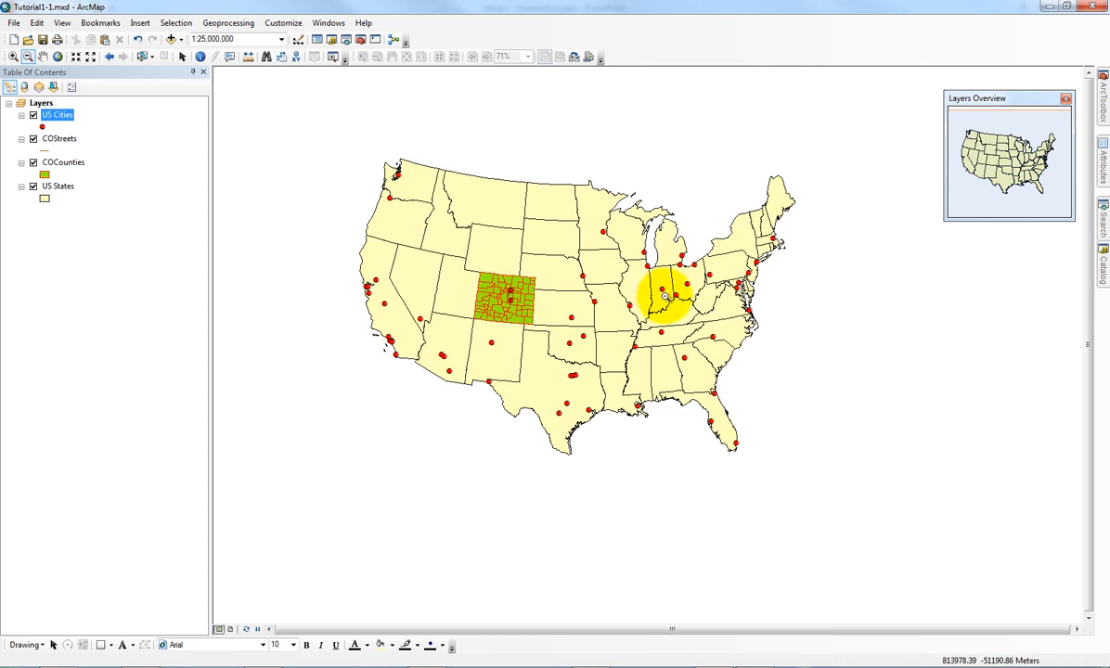
# Step: Zoom in on the Missouri area to a scale of 1:2,902,844 and pan it slightly
pyautogui.click(13, 56)
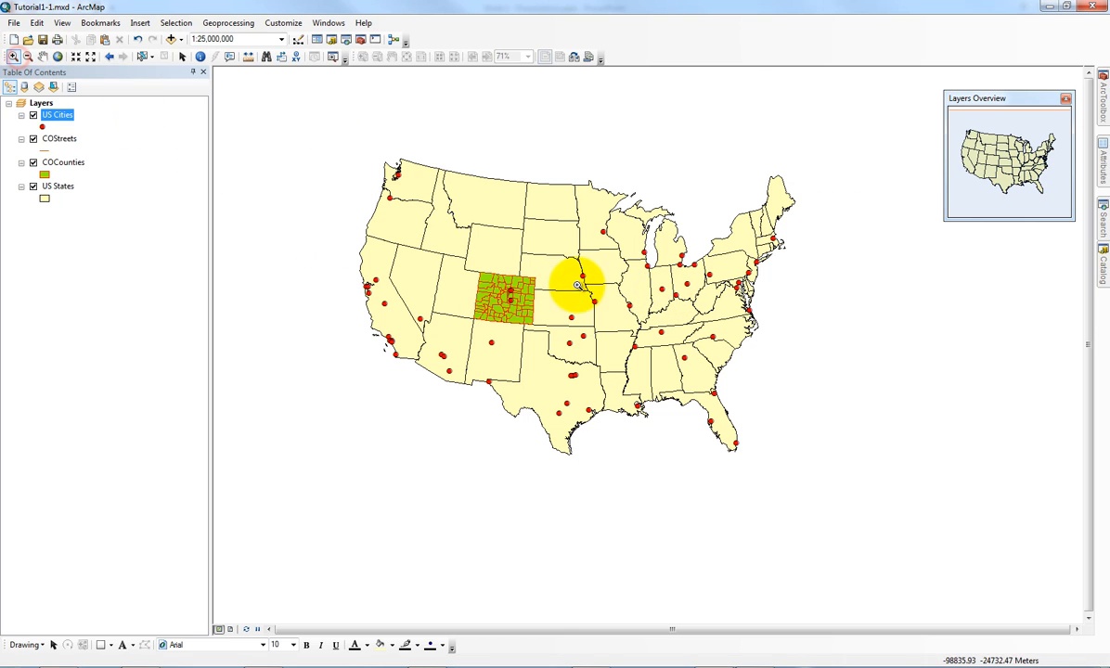
pyautogui.click(580, 276)
pyautogui.moveTo(650, 339); pyautogui.dragTo(649, 344)
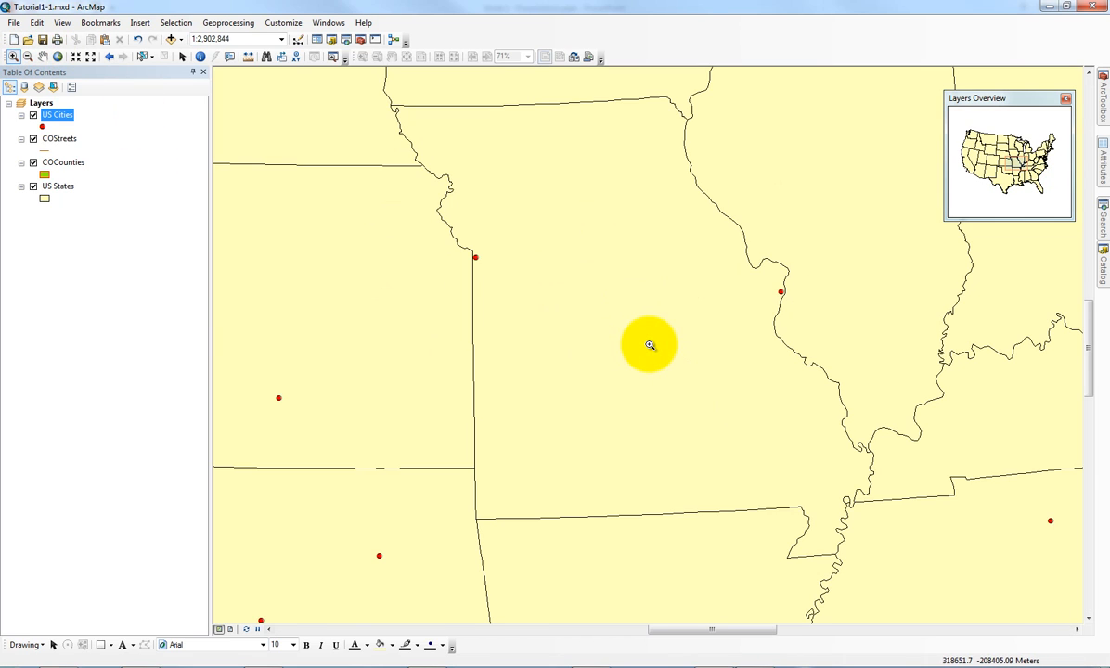
pyautogui.moveTo(688, 267); pyautogui.dragTo(688, 277)
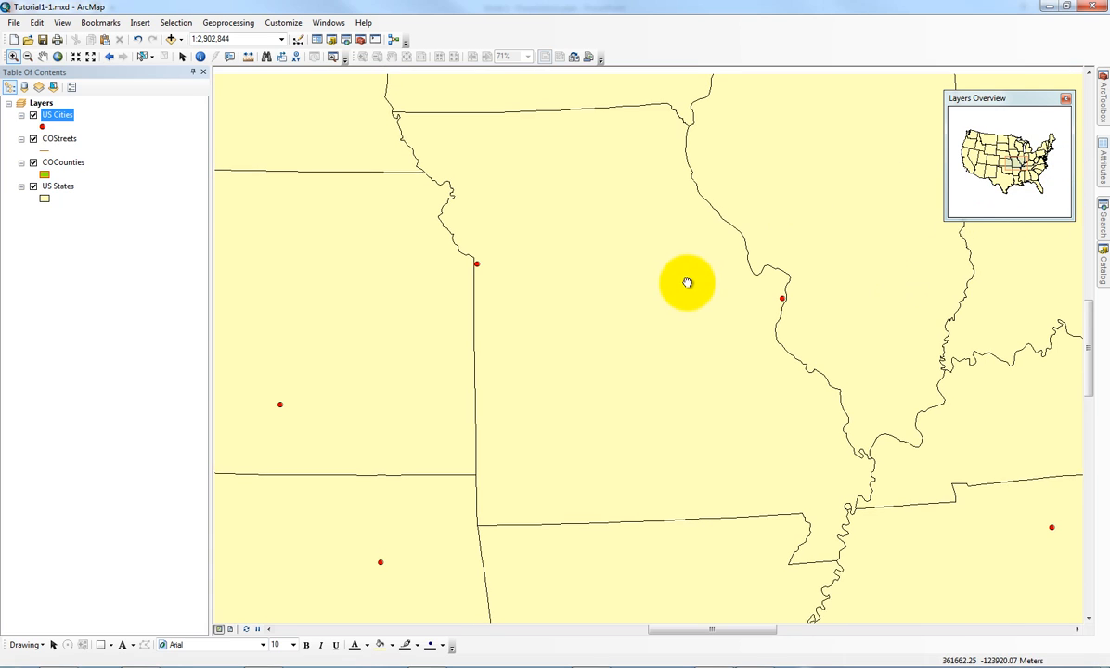
# Step: Use the Overview window to bring the Colorado counties into view, then move the map extent to Florida
pyautogui.moveTo(1016, 163); pyautogui.dragTo(996, 164)
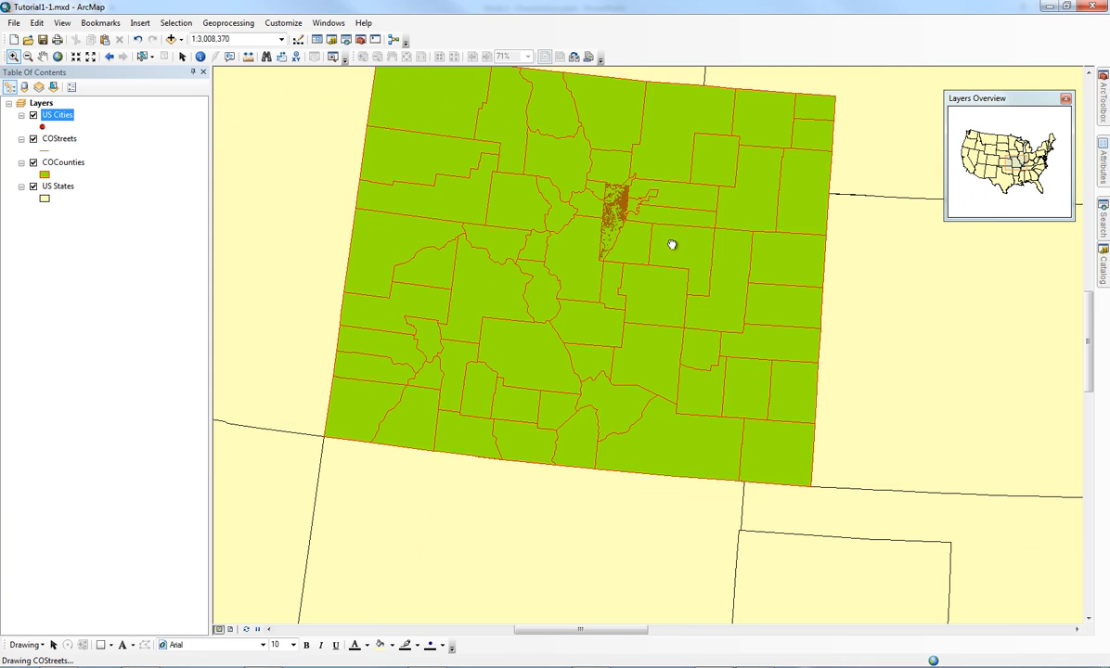
pyautogui.moveTo(672, 244); pyautogui.dragTo(686, 305)
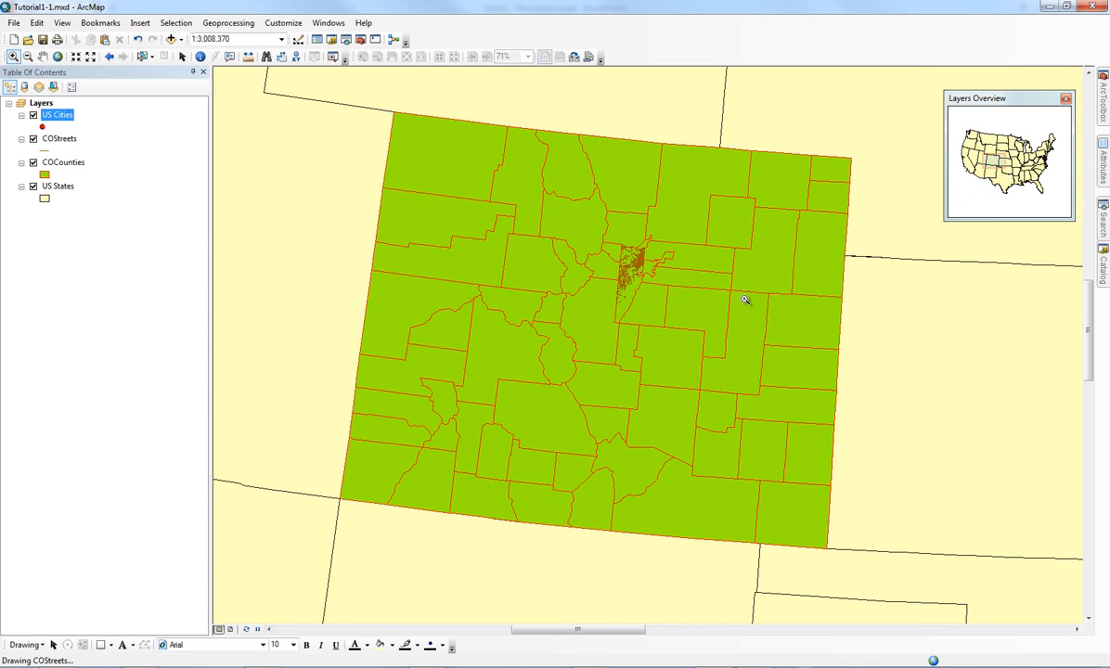
pyautogui.moveTo(850, 310); pyautogui.dragTo(834, 318)
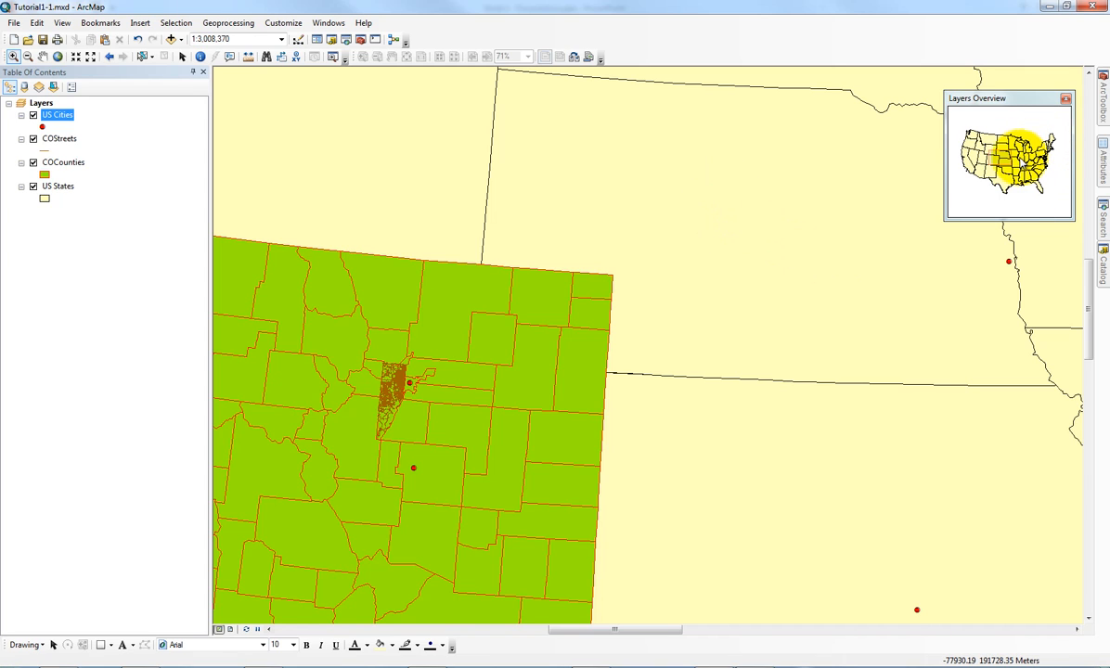
pyautogui.click(1037, 186)
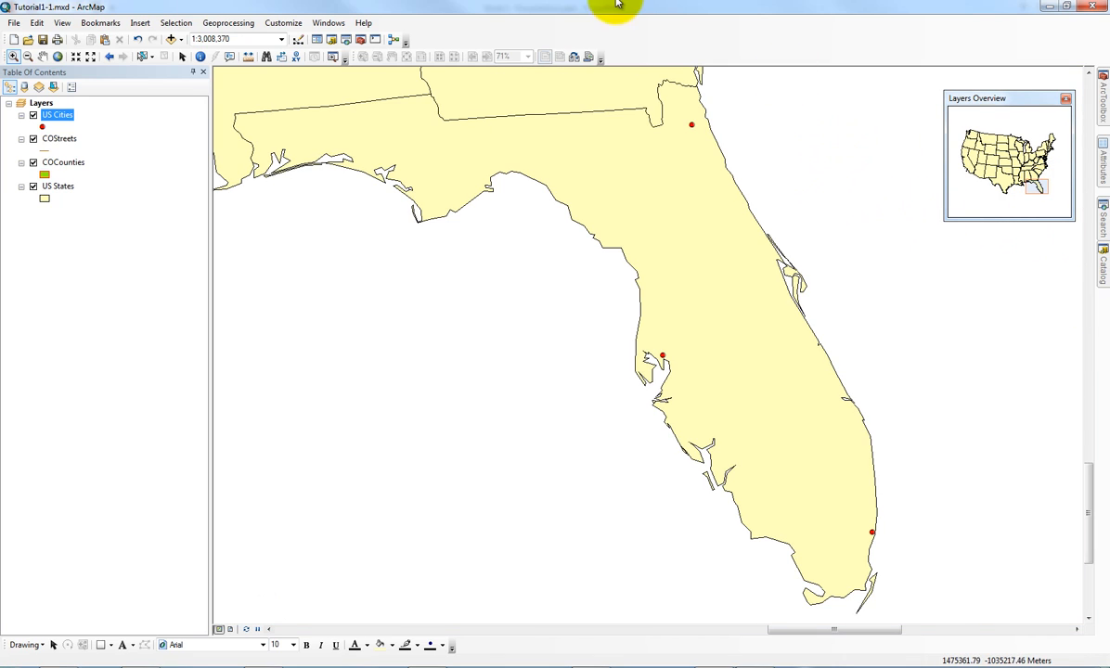
# Step: Create a bookmark named Florida for the current map extent
pyautogui.click(110, 23)
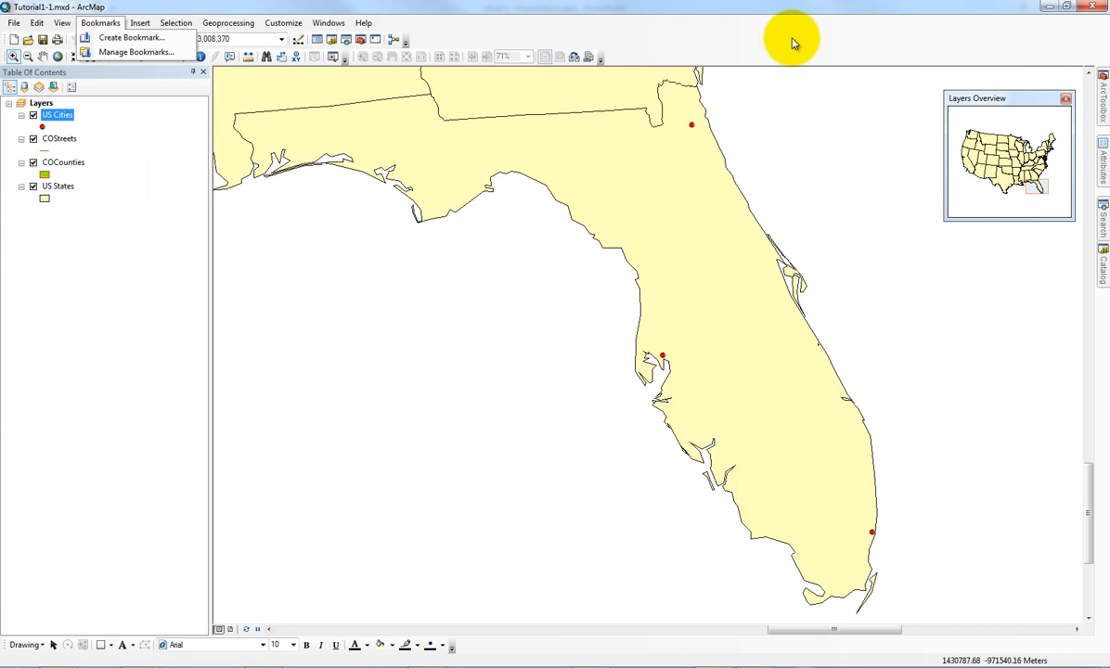
pyautogui.click(130, 38)
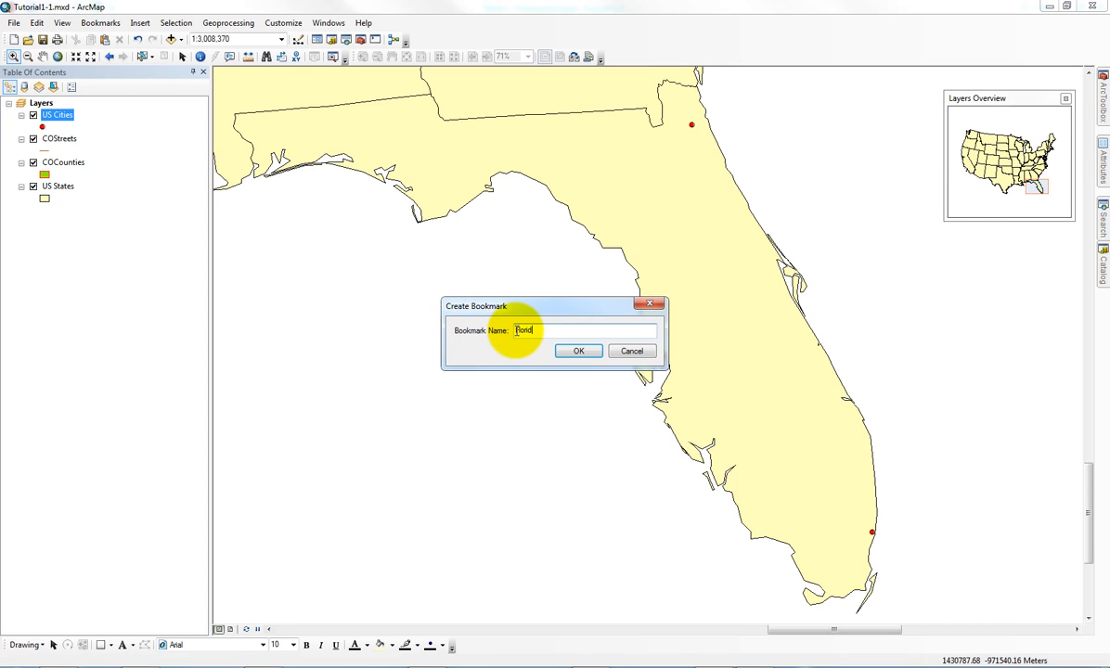
pyautogui.write('Florid')
pyautogui.press('Return')
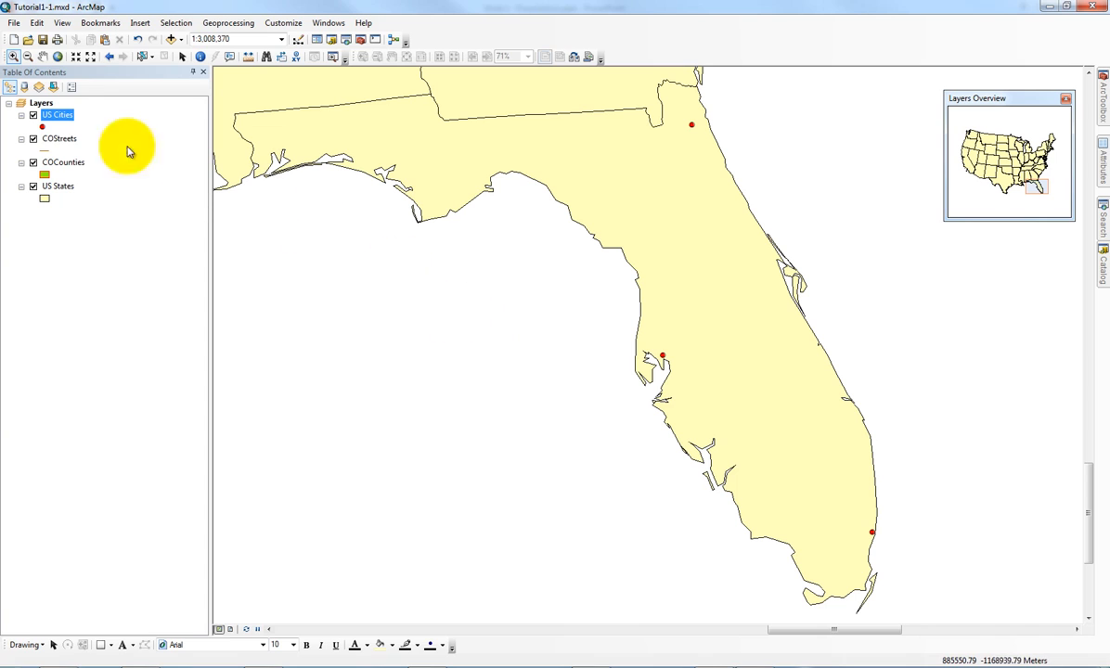
# Step: Zoom the map to its full extent and return to the saved Florida bookmark
pyautogui.click(57, 57)
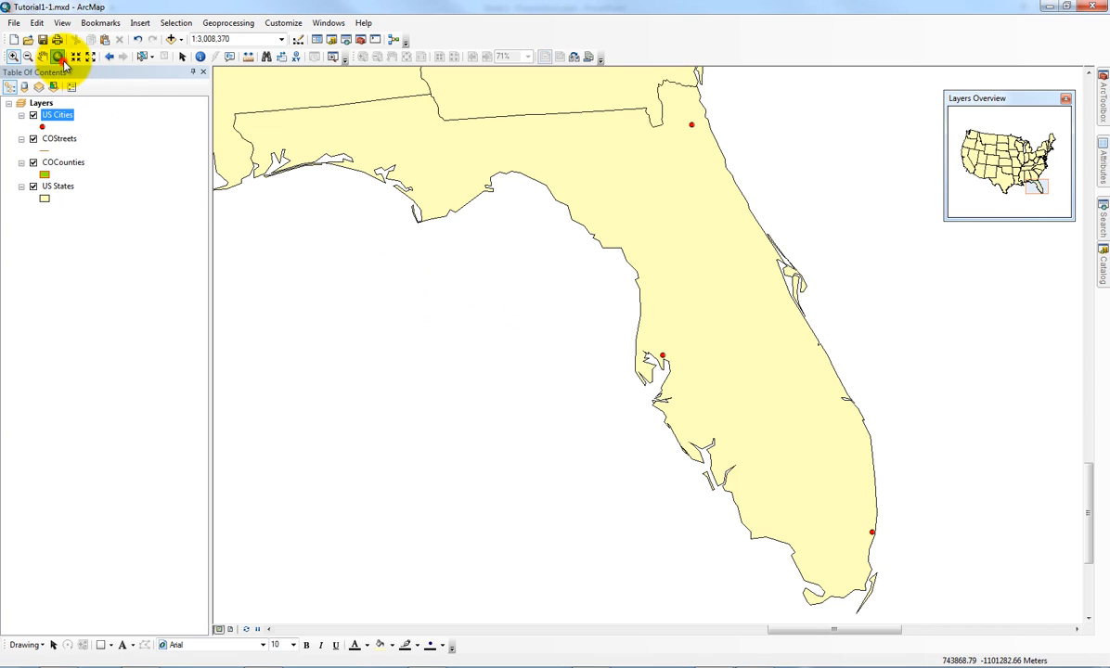
pyautogui.click(101, 23)
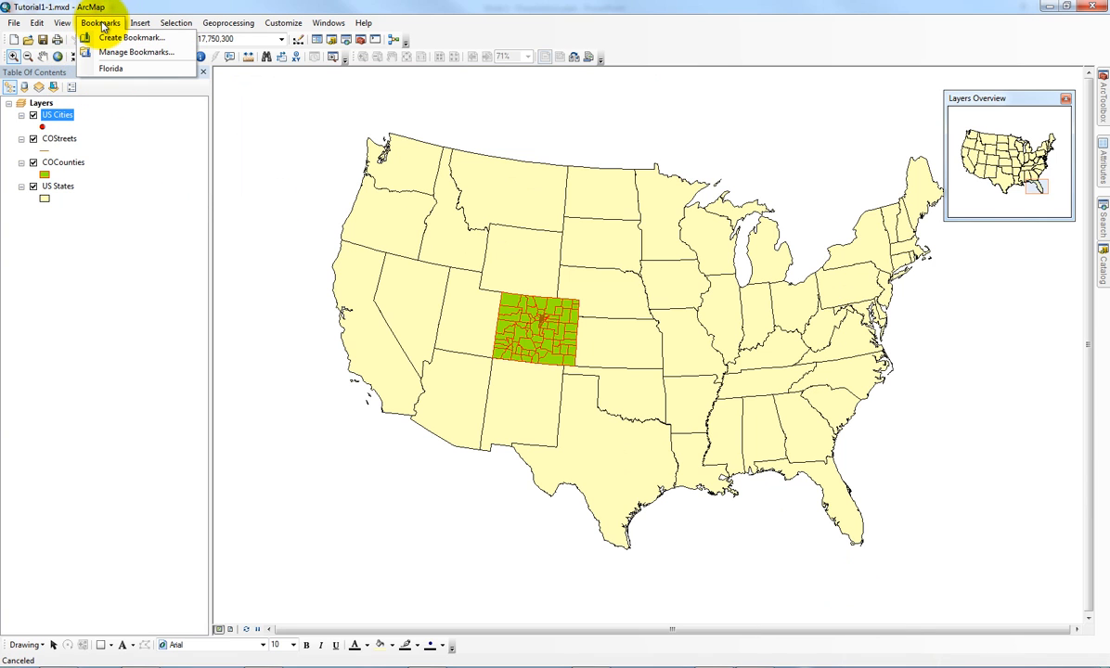
pyautogui.click(100, 69)
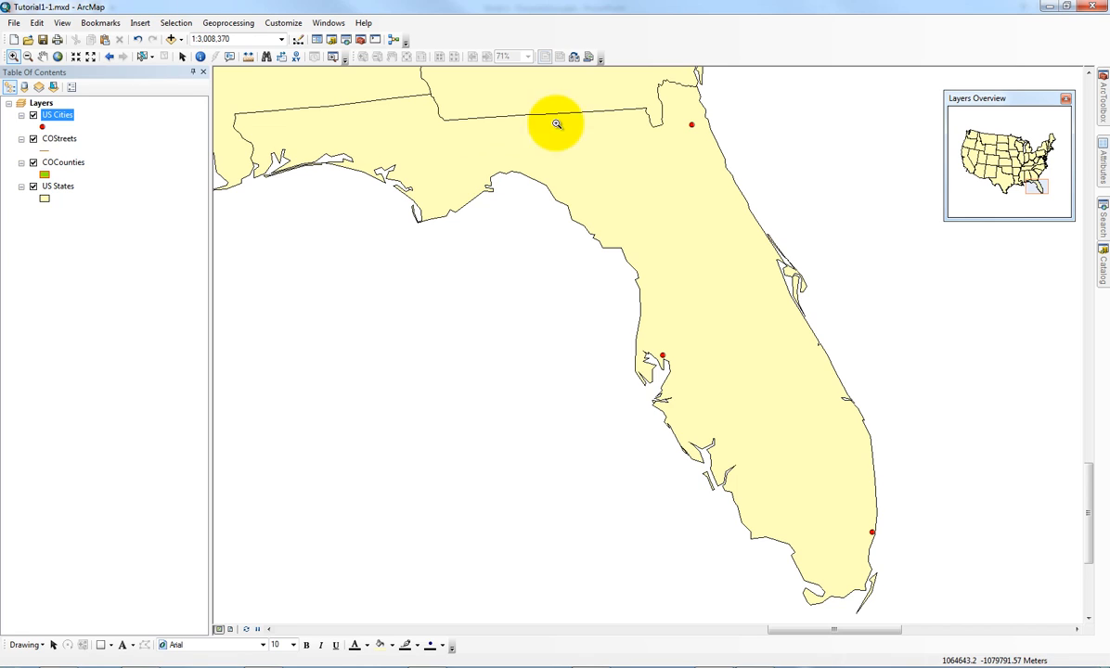
# Step: Measure a line across the Florida peninsula from its west coast to its east coast, placing the Measure window in the Gulf
pyautogui.click(248, 57)
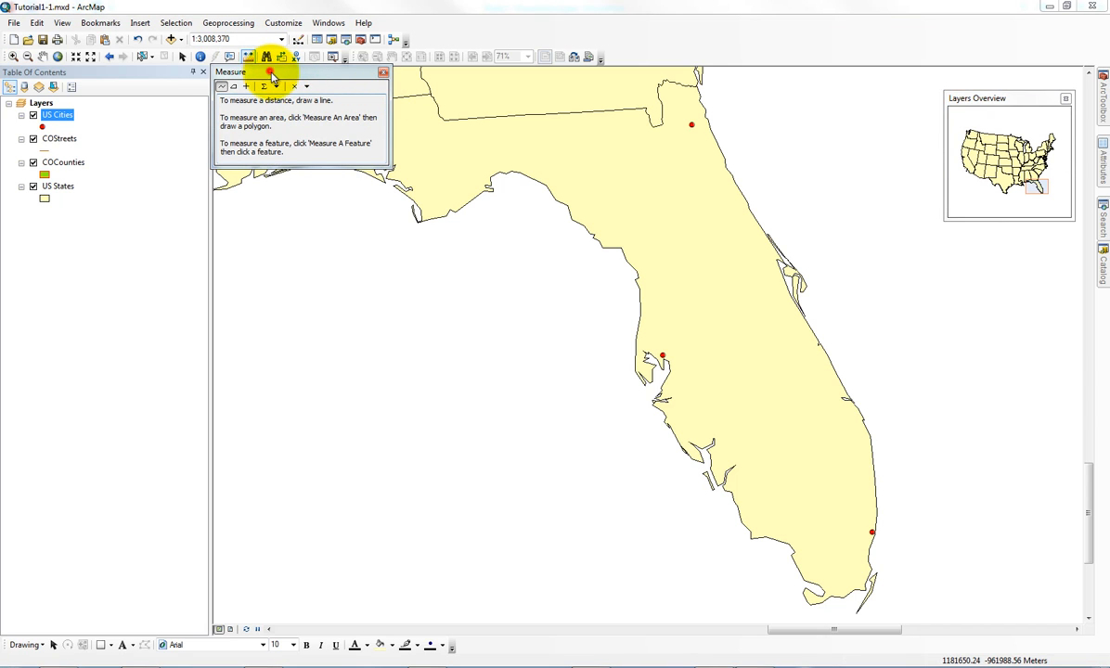
pyautogui.moveTo(272, 77); pyautogui.dragTo(289, 276)
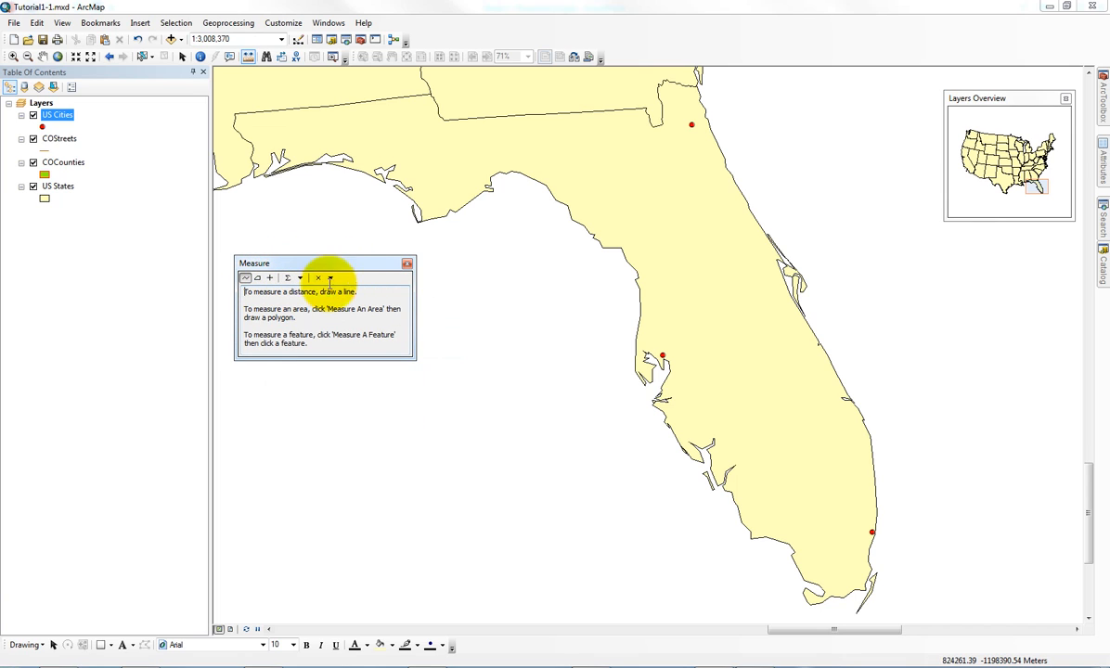
pyautogui.moveTo(245, 291); pyautogui.dragTo(352, 292)
pyautogui.click(357, 295)
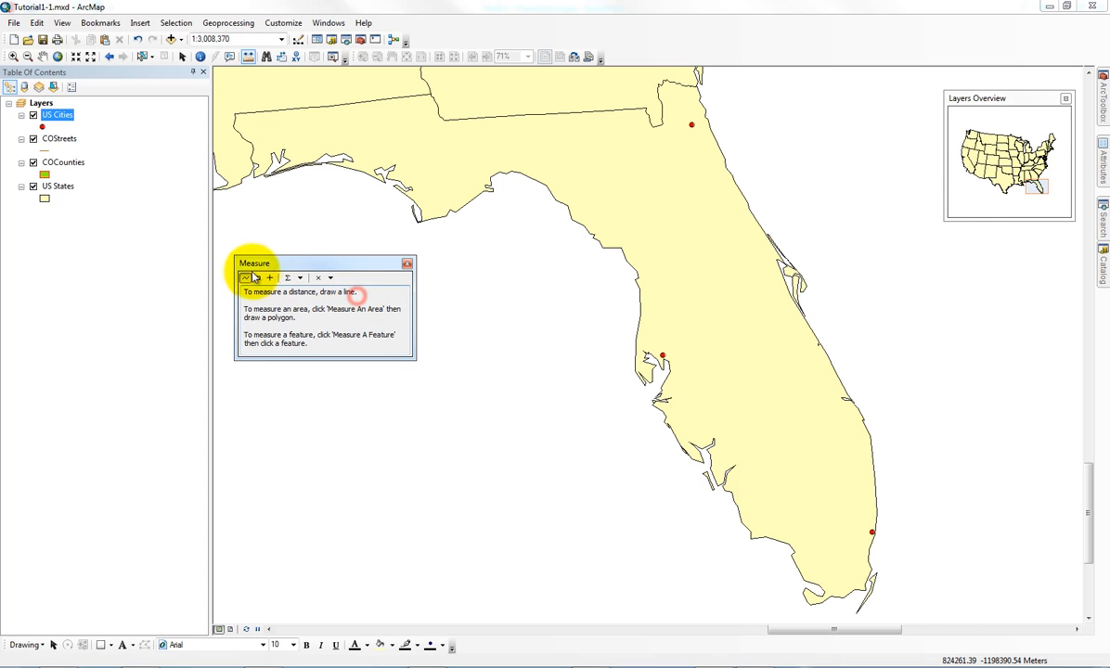
pyautogui.click(247, 278)
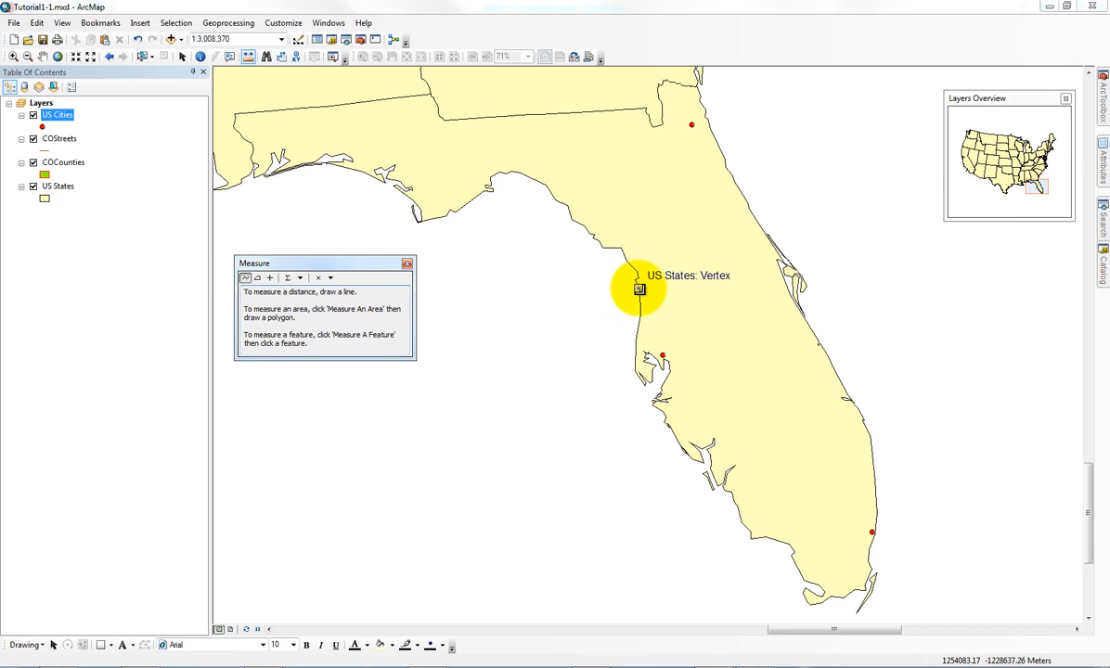
pyautogui.click(639, 288)
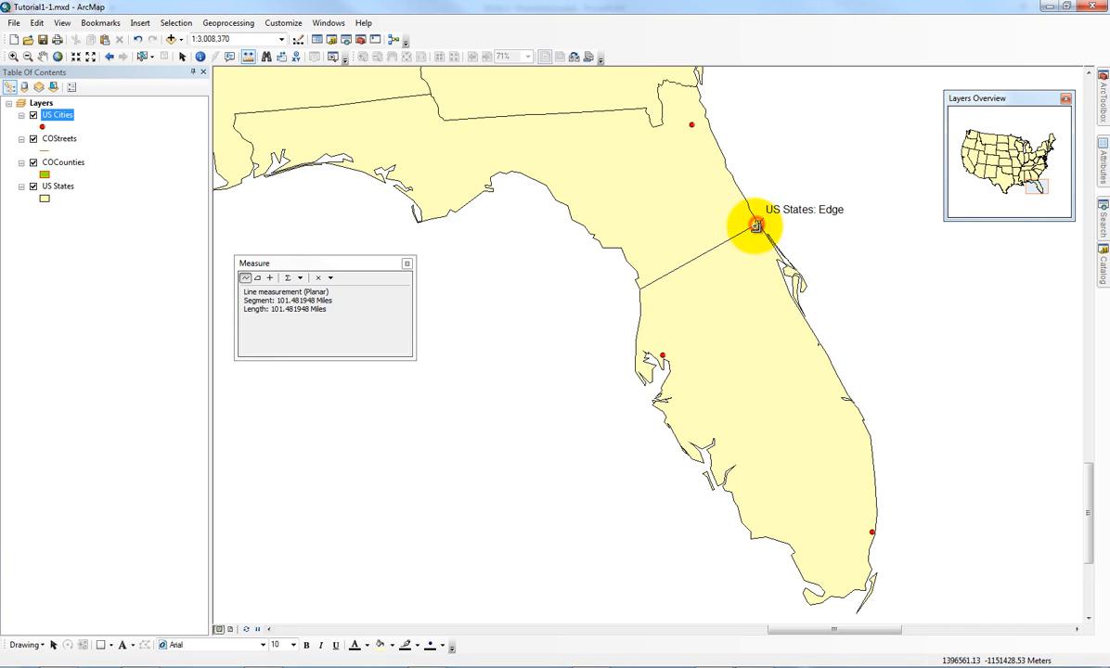
pyautogui.click(757, 225)
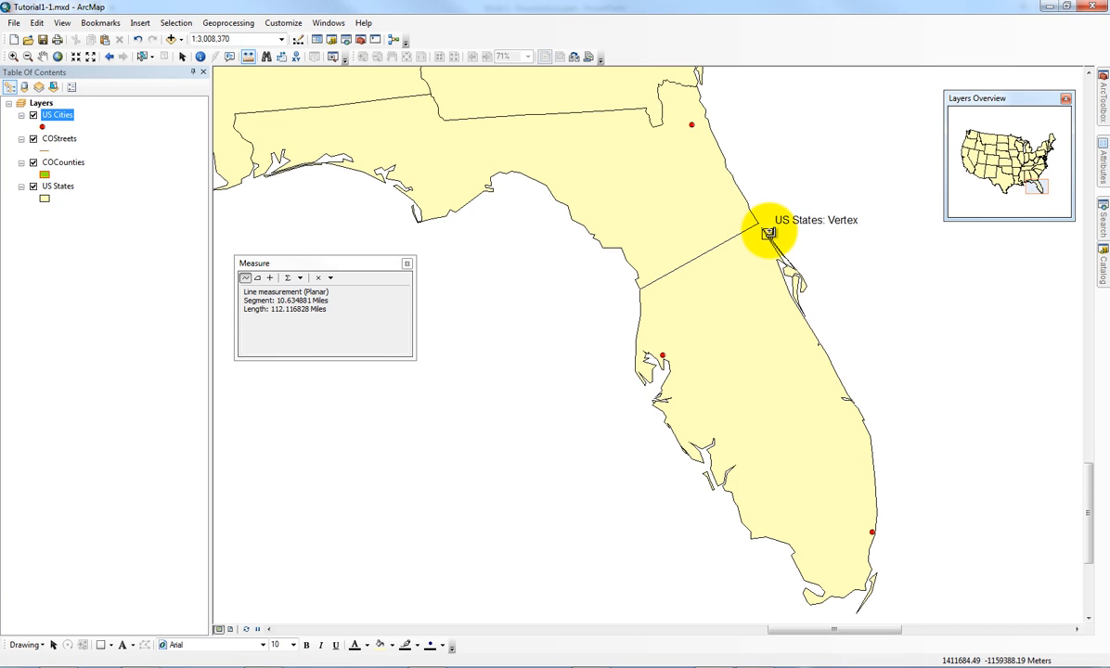
pyautogui.doubleClick(769, 232)
# Step: Start another line measurement at Florida's northwest coast and look at the measurement type and unit options
pyautogui.click(630, 263)
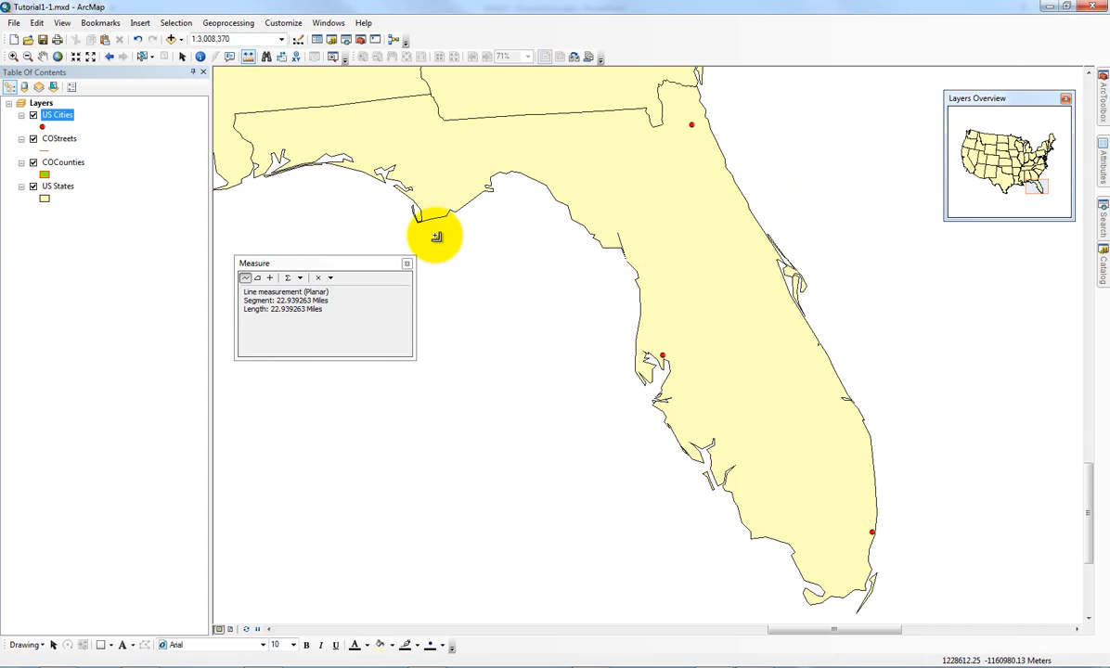
pyautogui.click(333, 279)
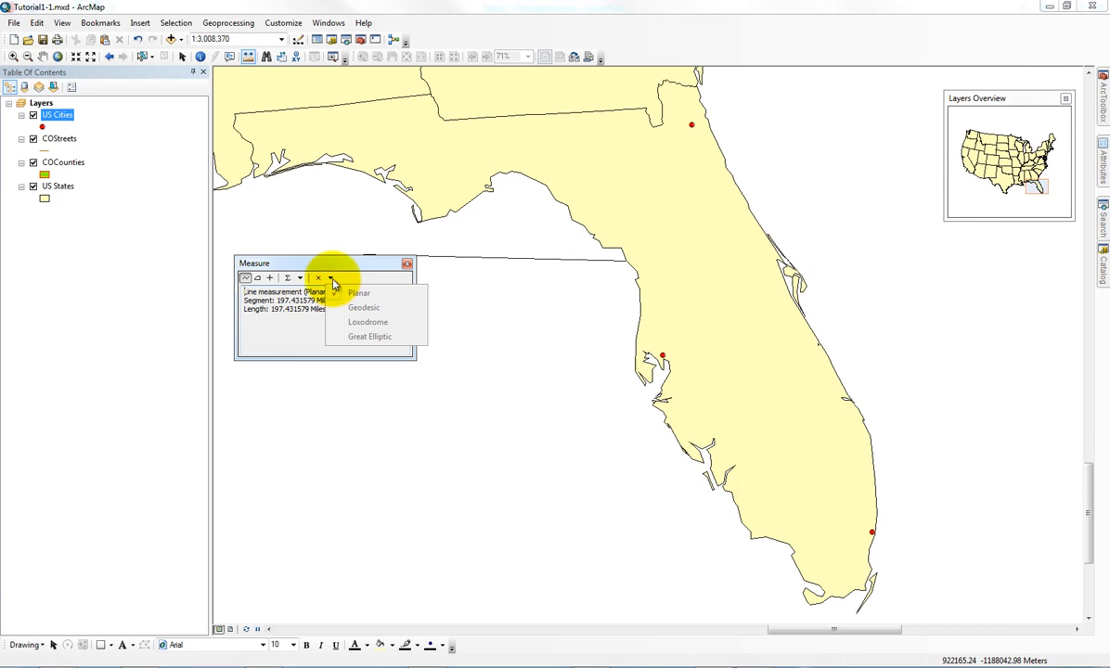
pyautogui.click(303, 279)
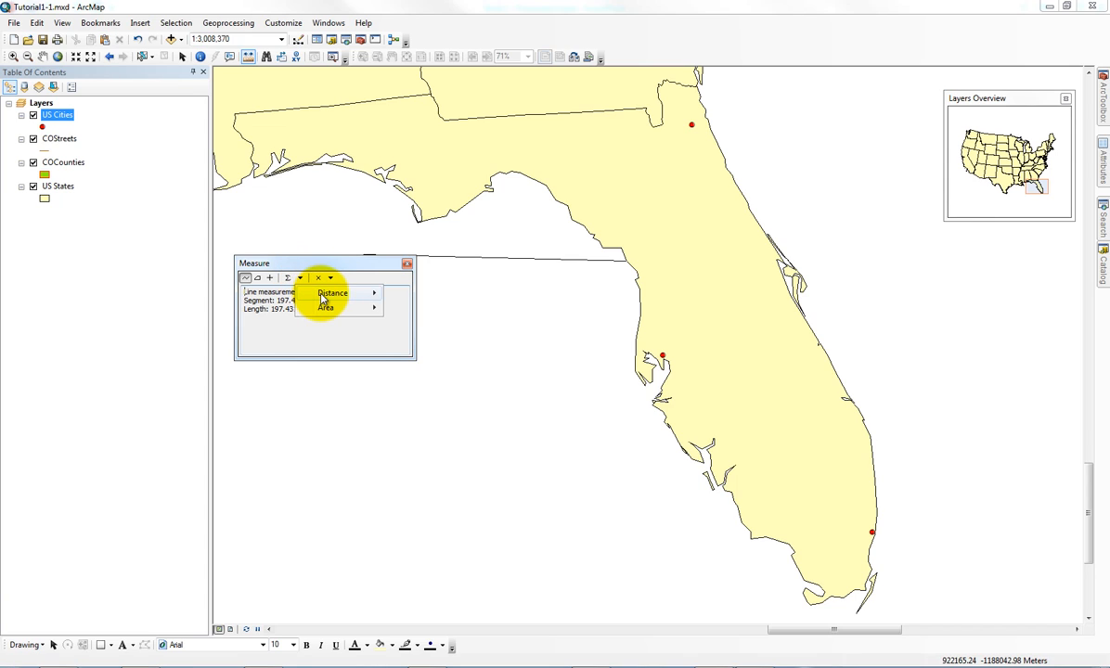
# Step: Measure the distance in miles across northern Florida from the west coast to the east coast, finishing just offshore
pyautogui.moveTo(329, 293)
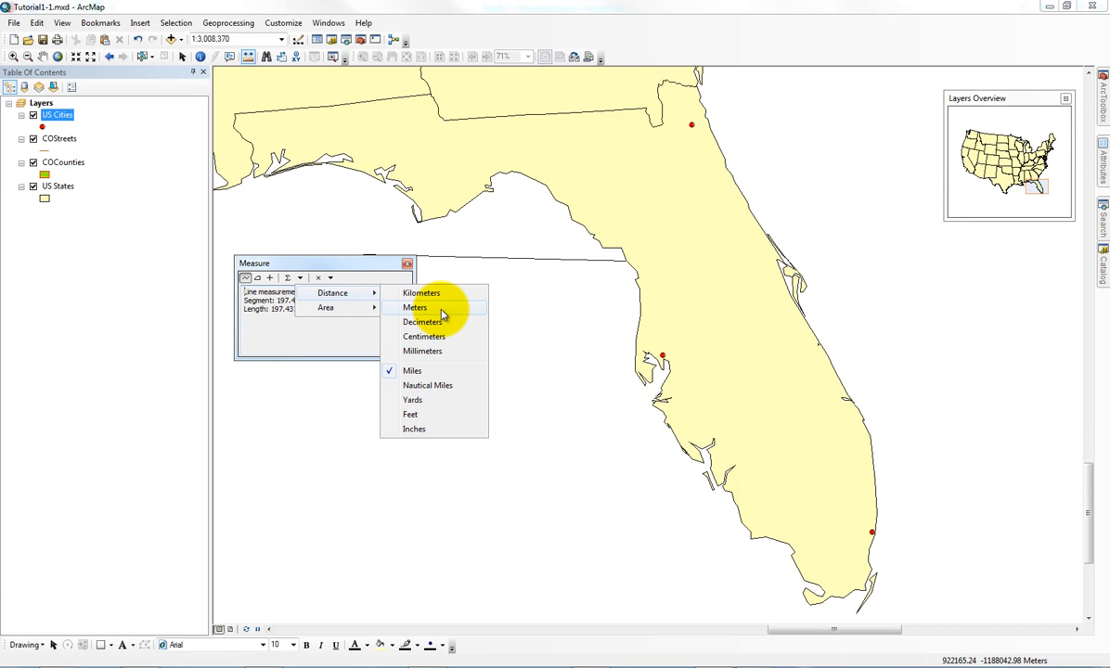
pyautogui.click(337, 336)
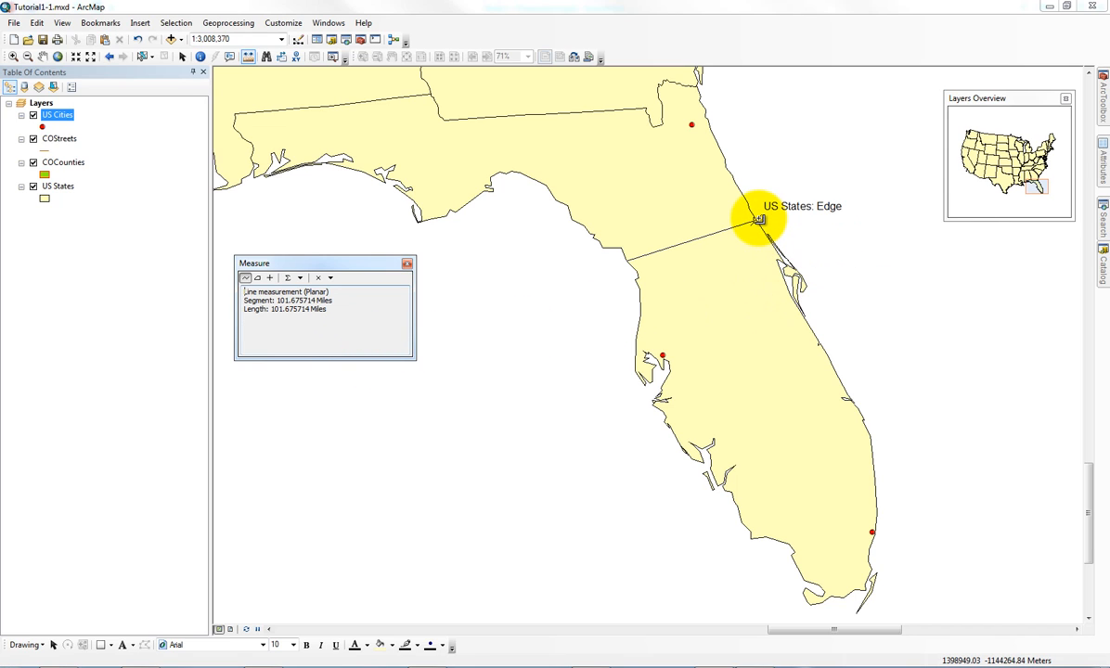
pyautogui.click(758, 219)
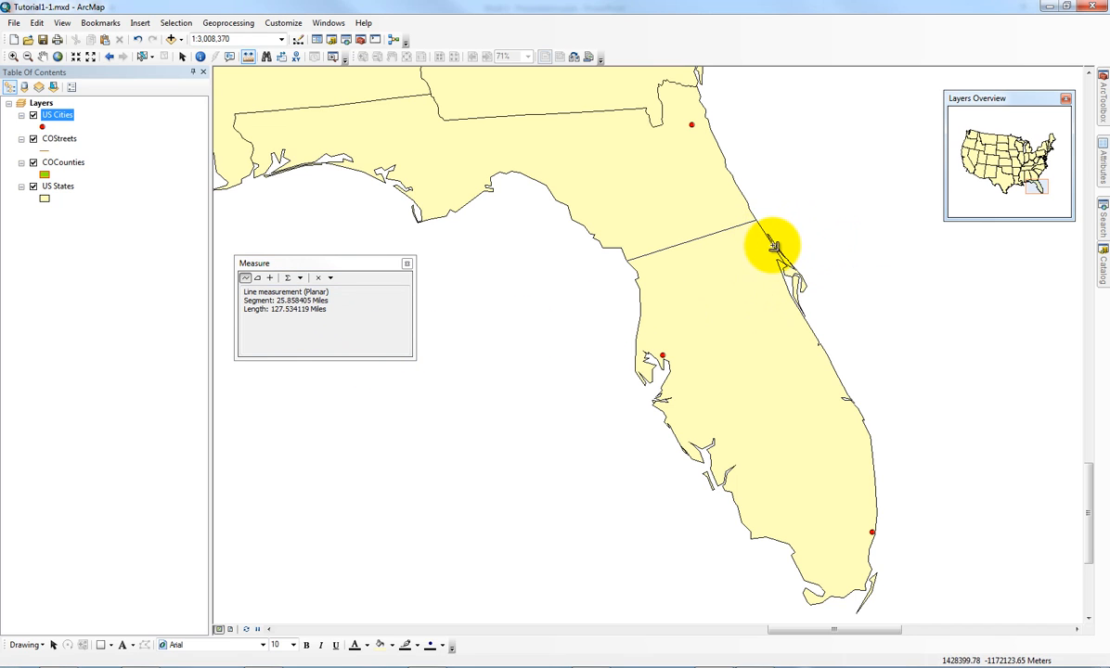
pyautogui.doubleClick(763, 234)
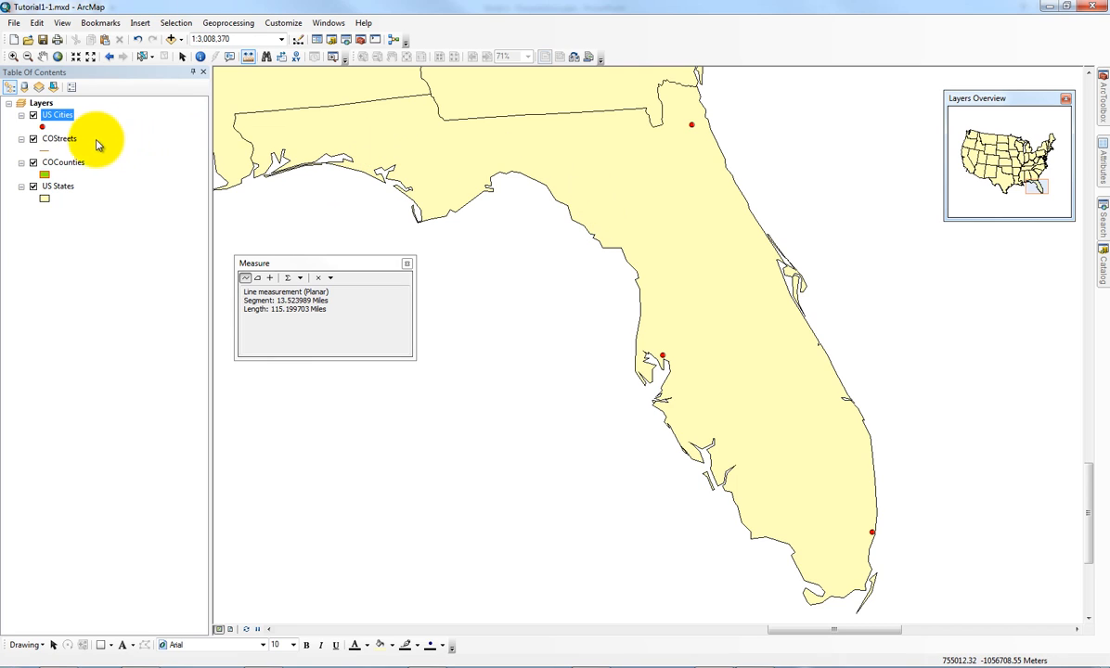
# Step: Measure the line distance across Washington from its northwestern tip to the eastern state border
pyautogui.click(57, 56)
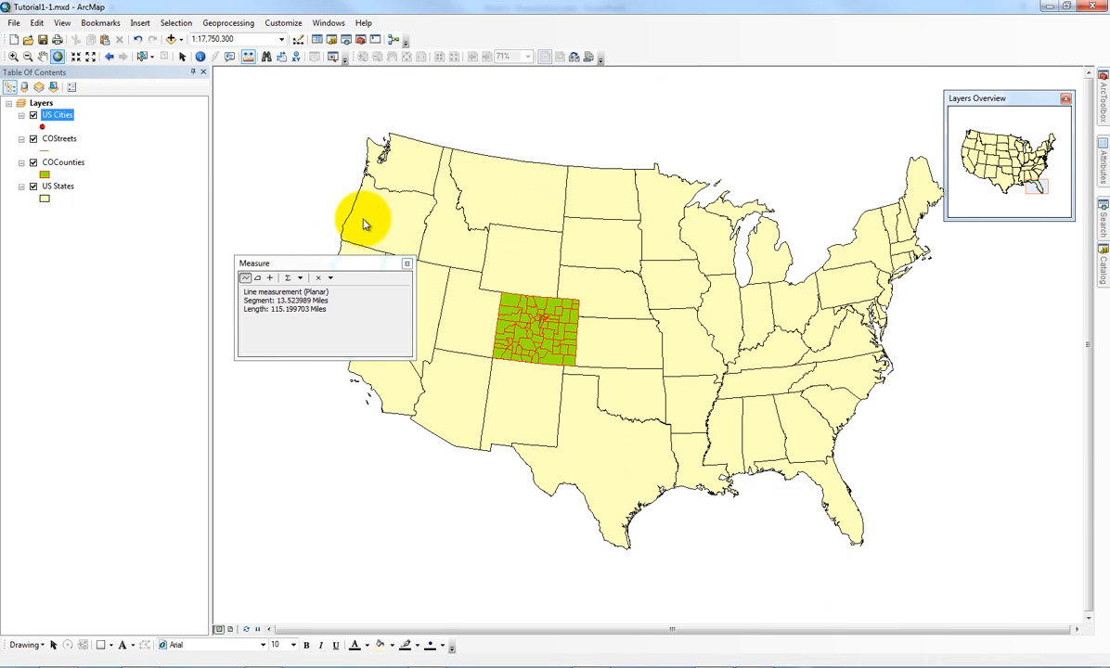
pyautogui.click(14, 57)
pyautogui.moveTo(340, 116); pyautogui.dragTo(496, 153)
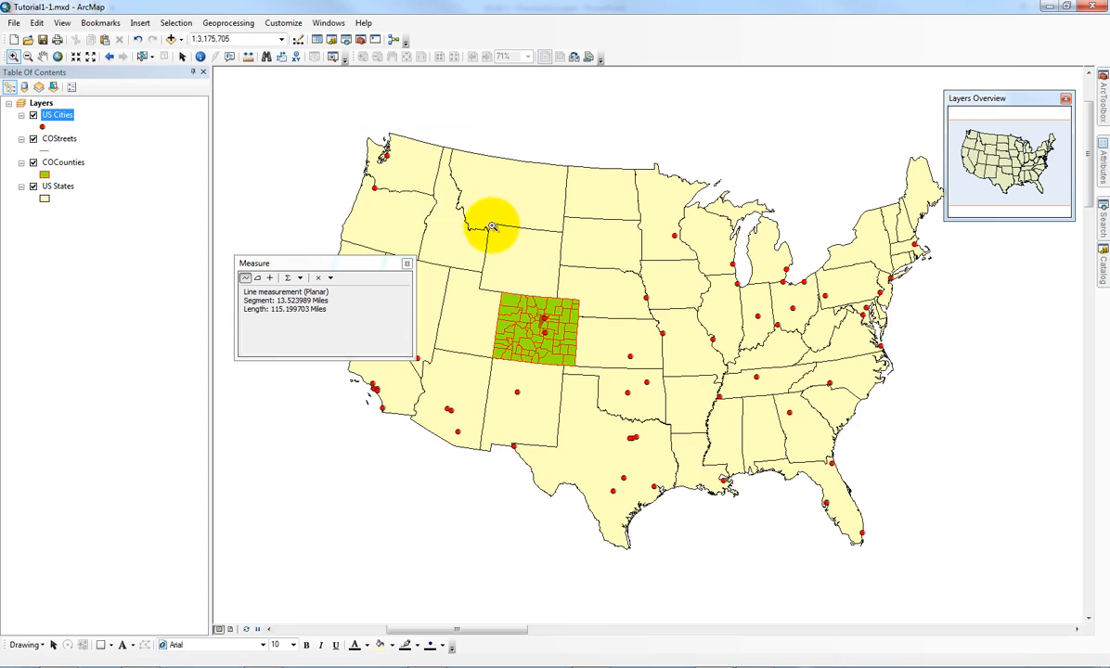
pyautogui.click(245, 278)
pyautogui.click(399, 170)
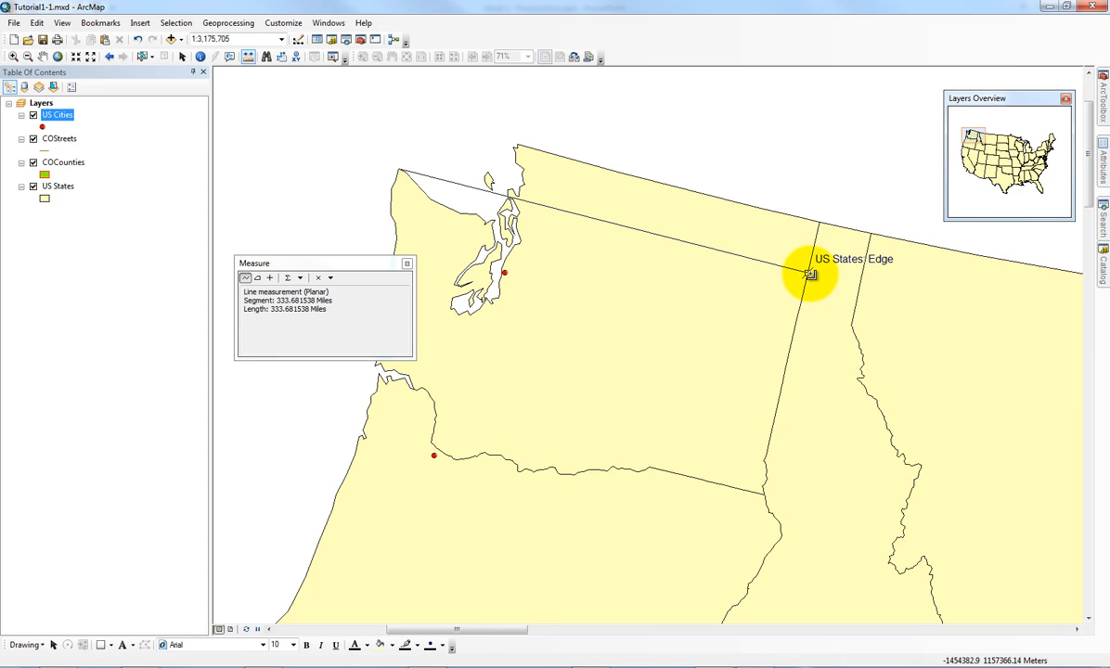
pyautogui.doubleClick(809, 274)
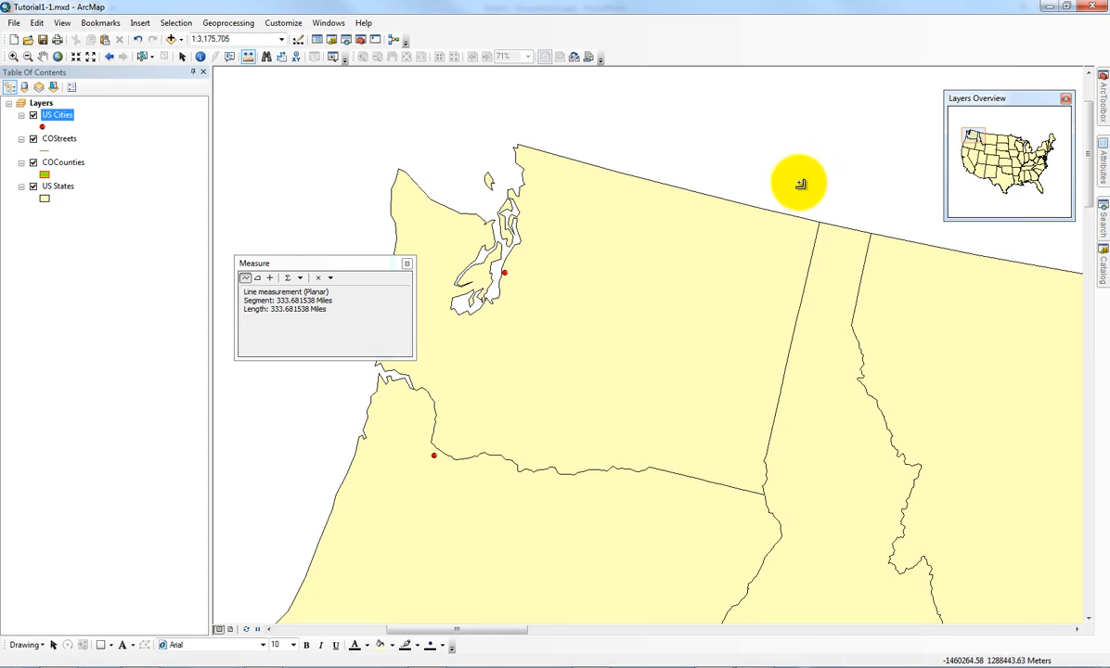
# Step: Measure the area of a roughly circular freehand polygon drawn in the middle of Washington
pyautogui.click(258, 279)
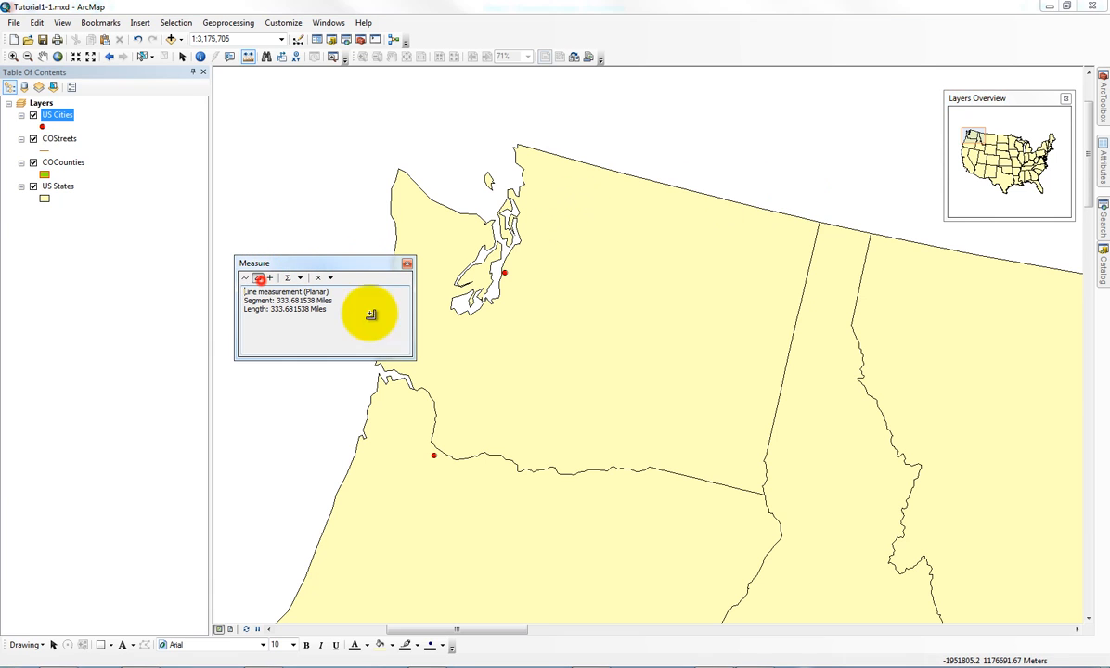
pyautogui.click(629, 271)
pyautogui.click(596, 286)
pyautogui.click(595, 310)
pyautogui.click(601, 333)
pyautogui.click(619, 352)
pyautogui.click(649, 360)
pyautogui.click(686, 350)
pyautogui.click(706, 327)
pyautogui.click(712, 298)
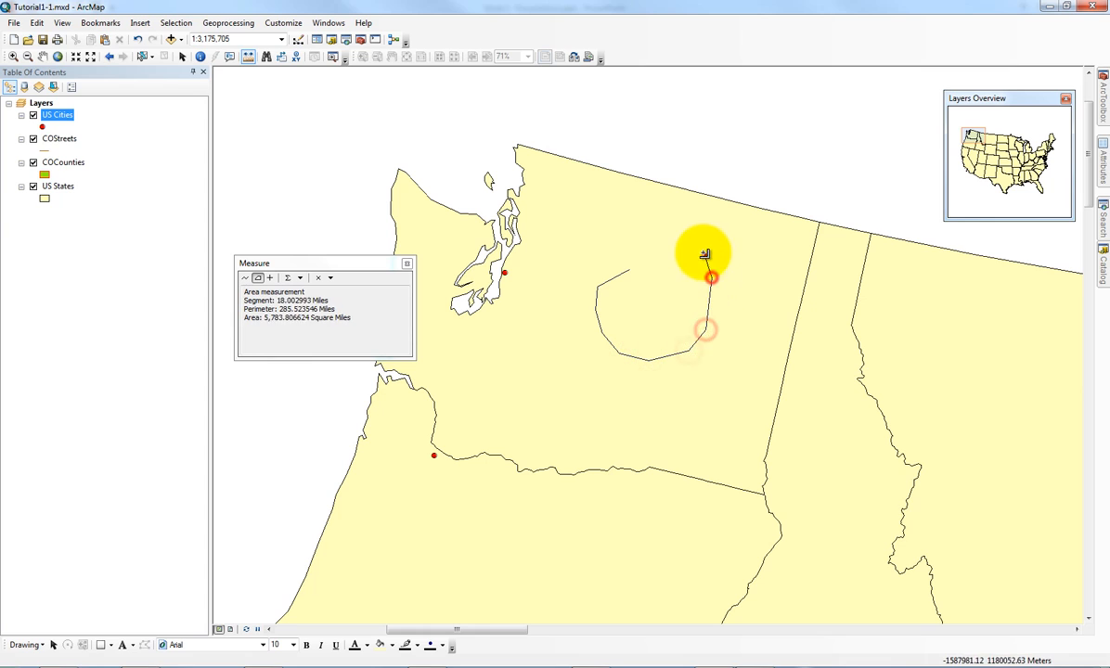
pyautogui.click(705, 256)
pyautogui.click(696, 243)
pyautogui.click(681, 246)
pyautogui.click(661, 248)
pyautogui.click(631, 243)
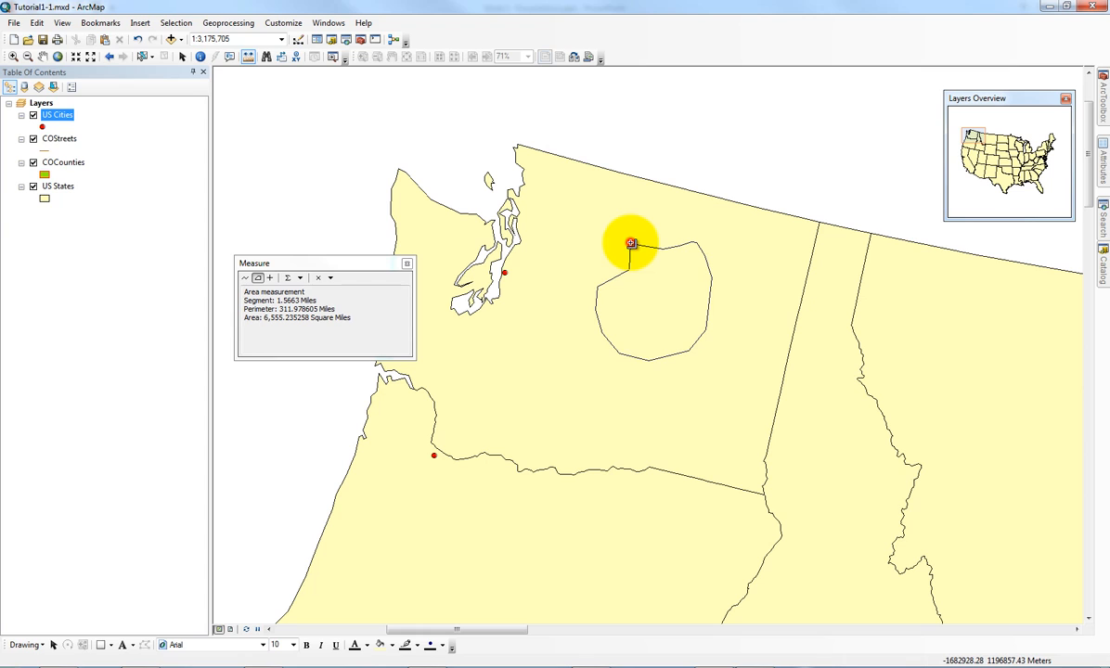
pyautogui.doubleClick(630, 243)
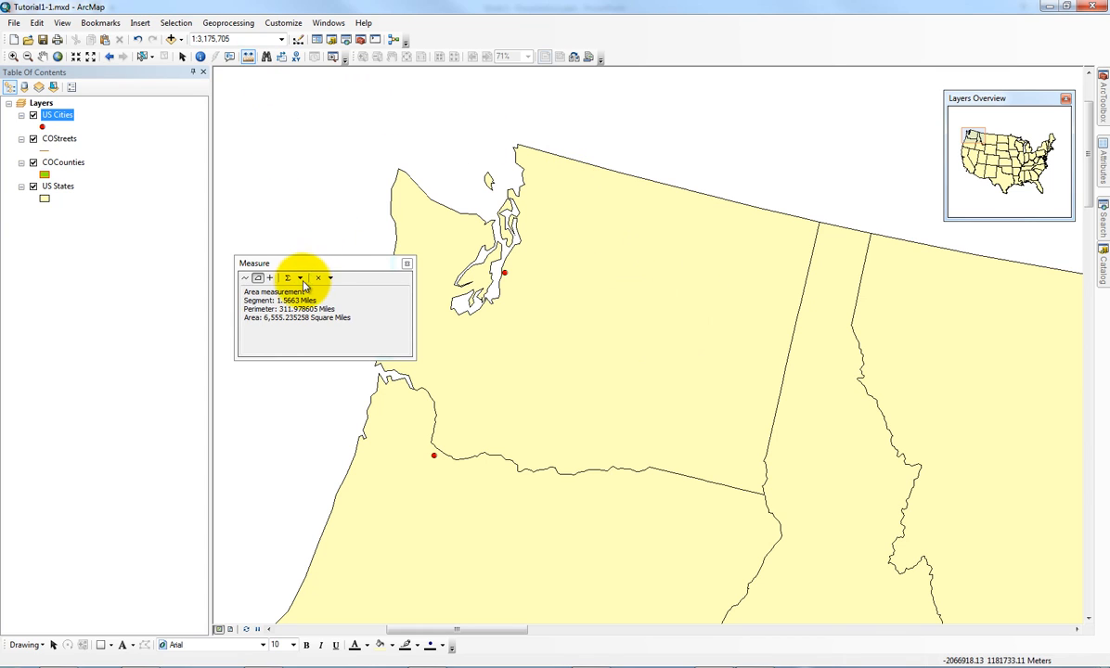
# Step: Measure the Washington state polygon as a feature and highlight the whole-number part of its area
pyautogui.click(271, 279)
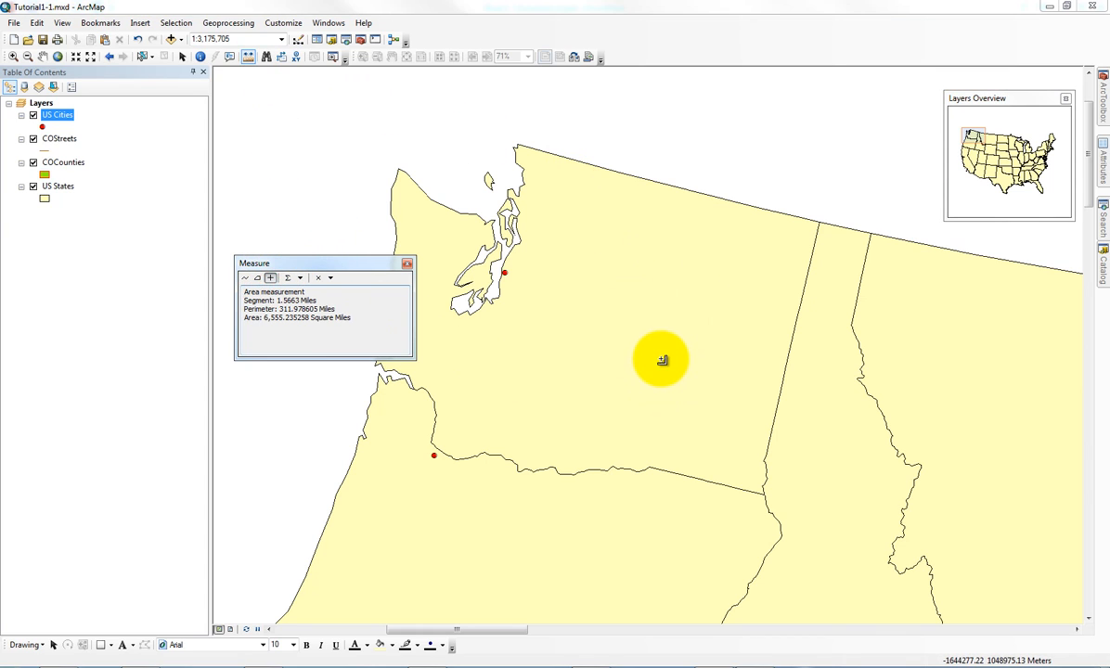
pyautogui.click(662, 360)
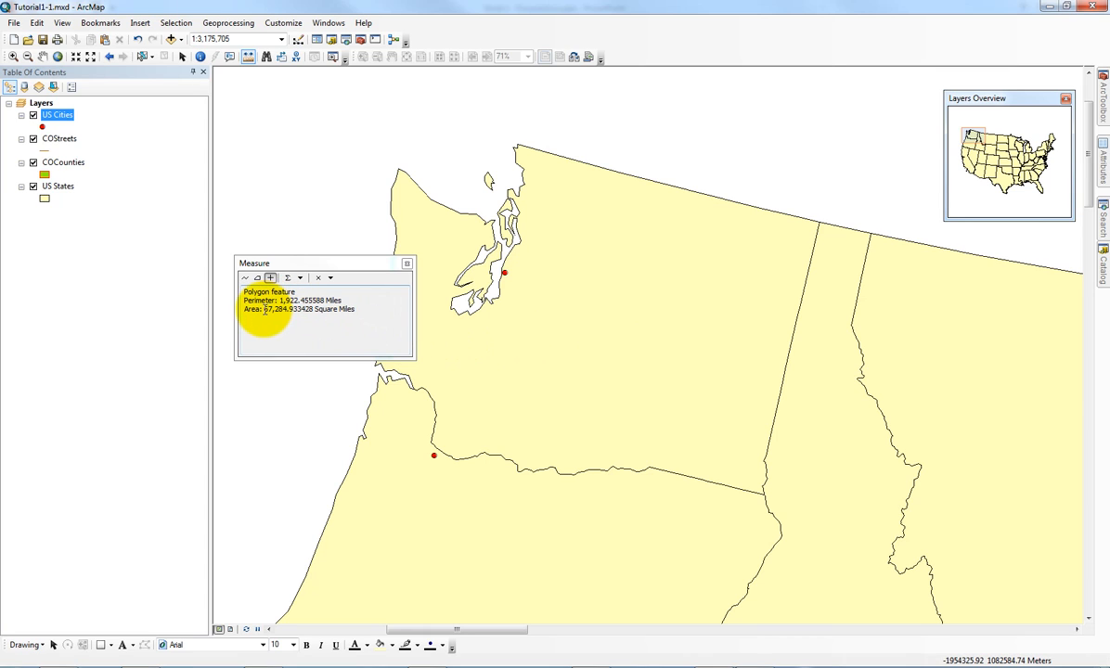
pyautogui.moveTo(264, 310); pyautogui.dragTo(287, 314)
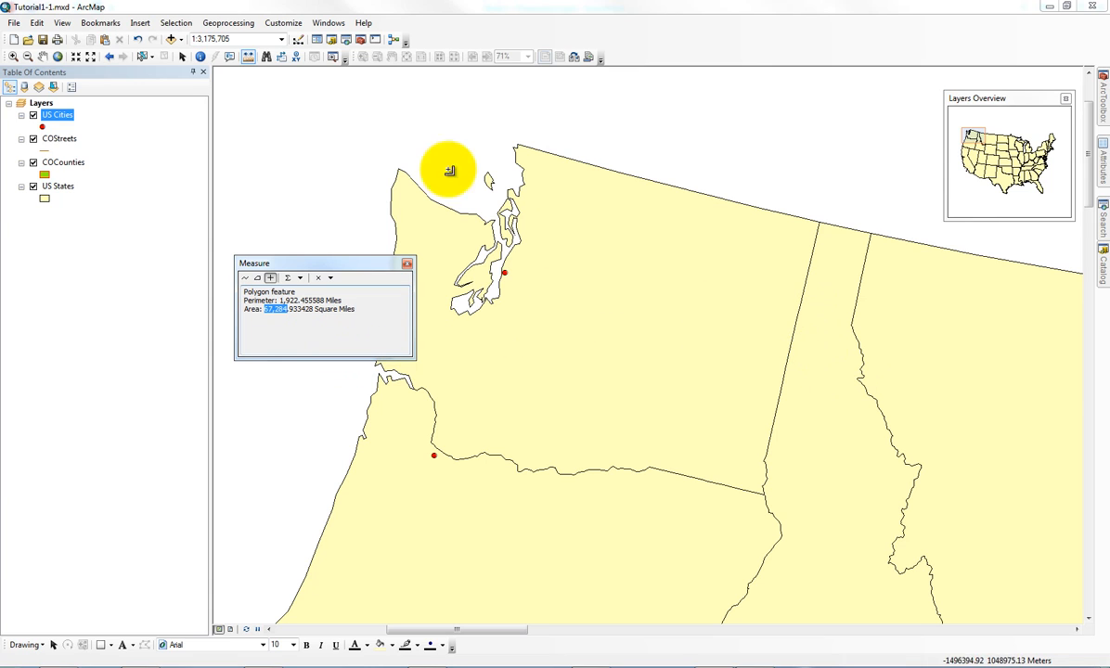
pyautogui.rightClick(63, 119)
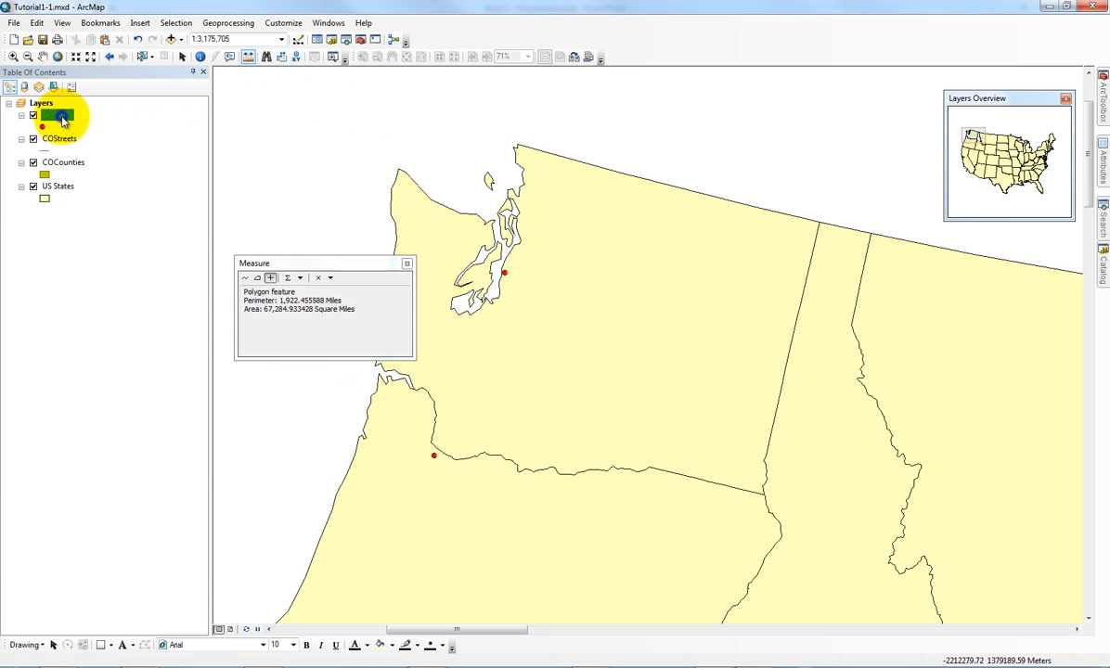
# Step: Measure the Missouri and Texas polygons as features at the map's full extent, and end measuring
pyautogui.click(55, 58)
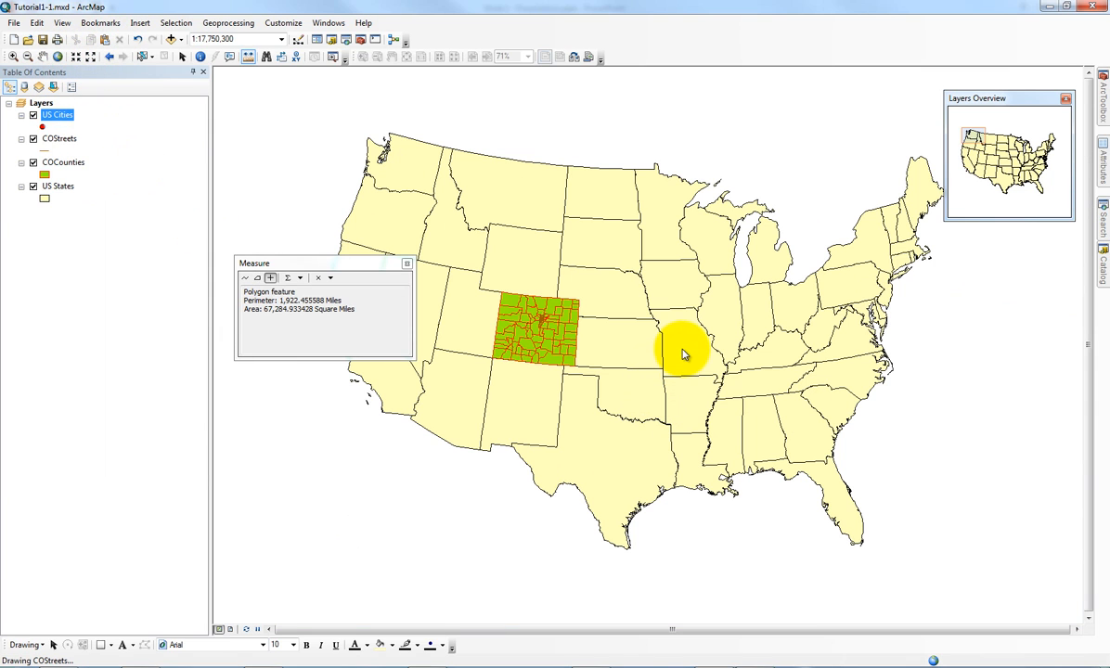
pyautogui.click(692, 362)
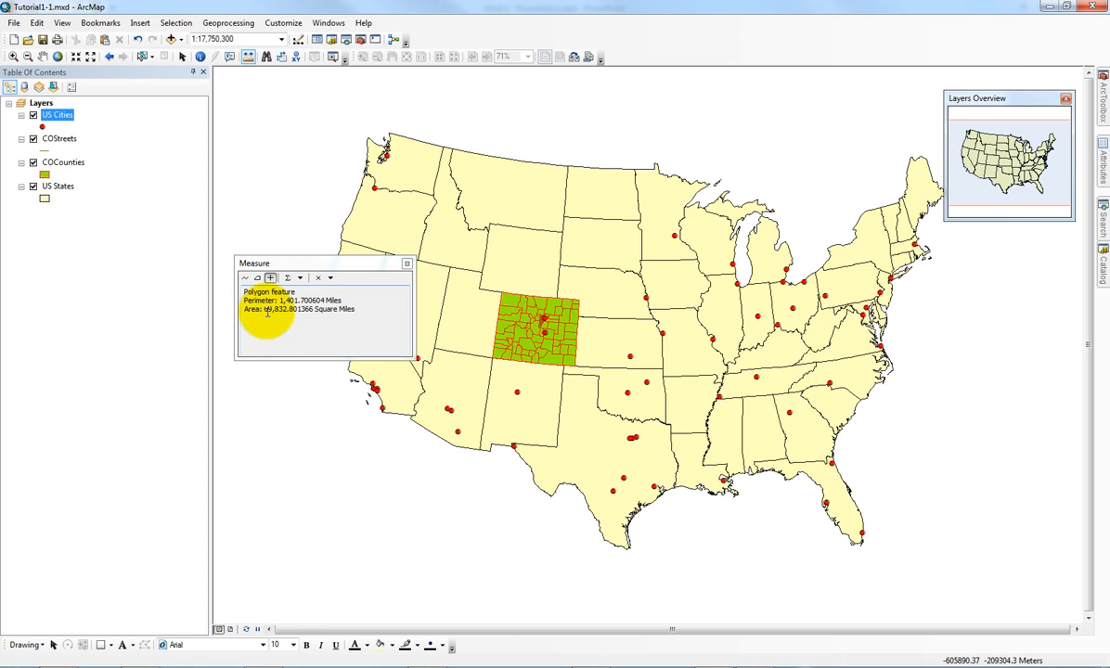
pyautogui.click(582, 448)
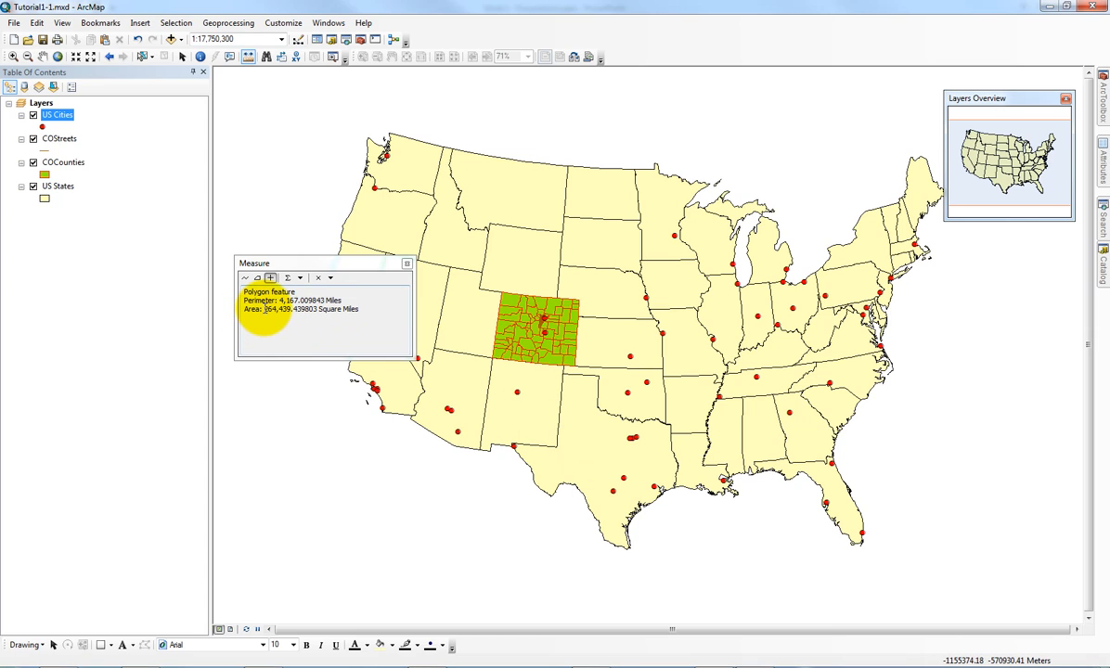
pyautogui.moveTo(264, 309); pyautogui.dragTo(291, 319)
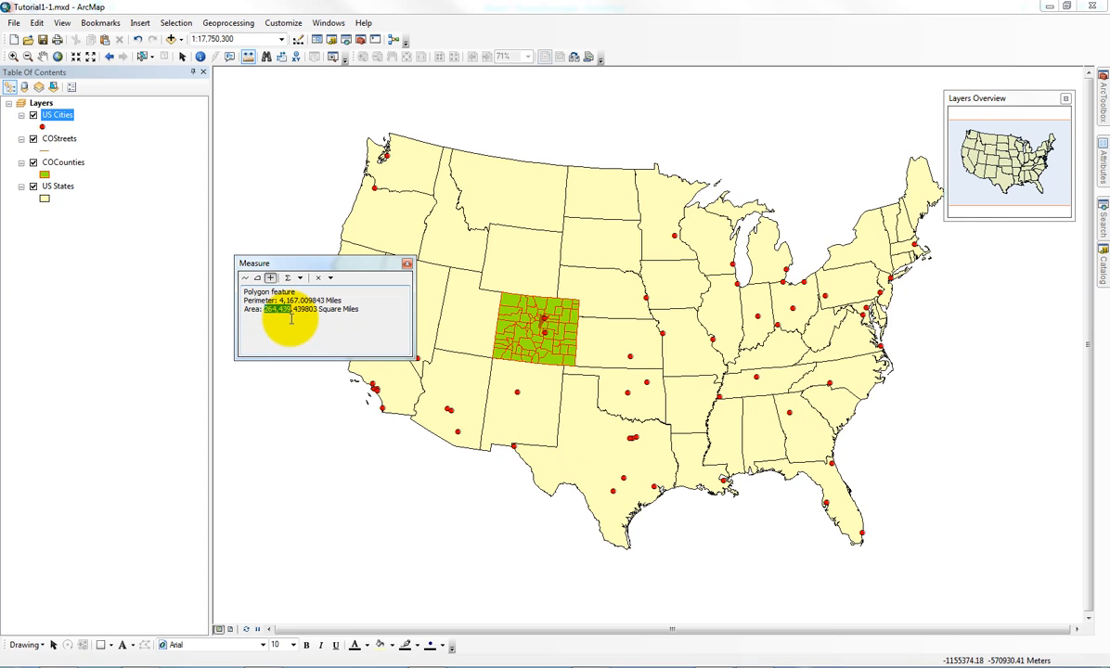
pyautogui.click(291, 318)
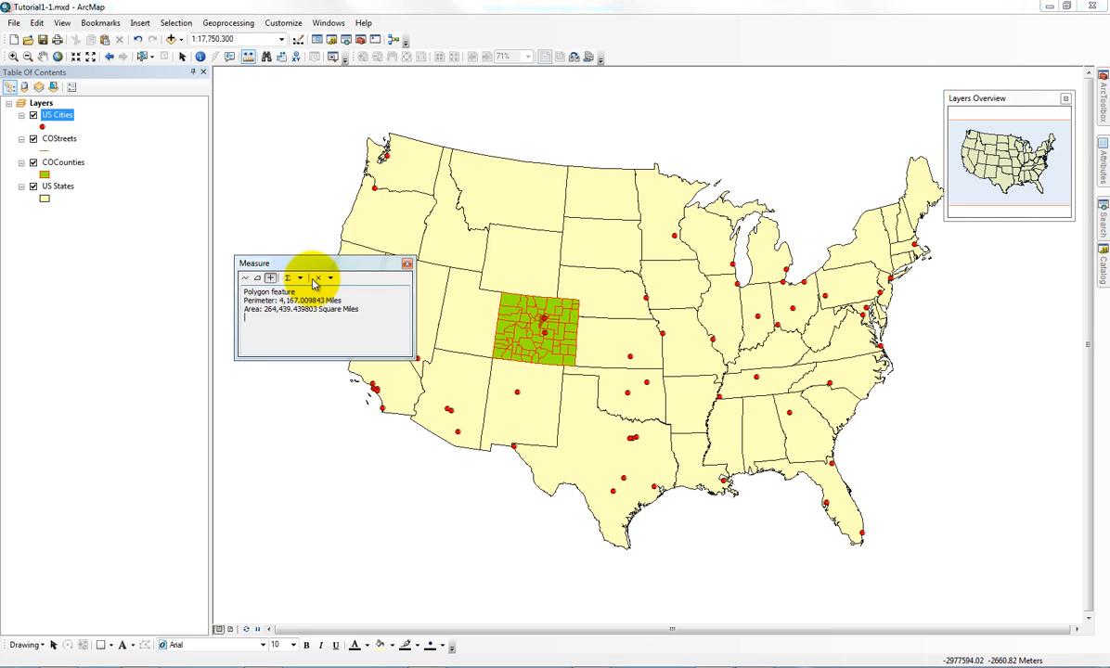
pyautogui.click(406, 265)
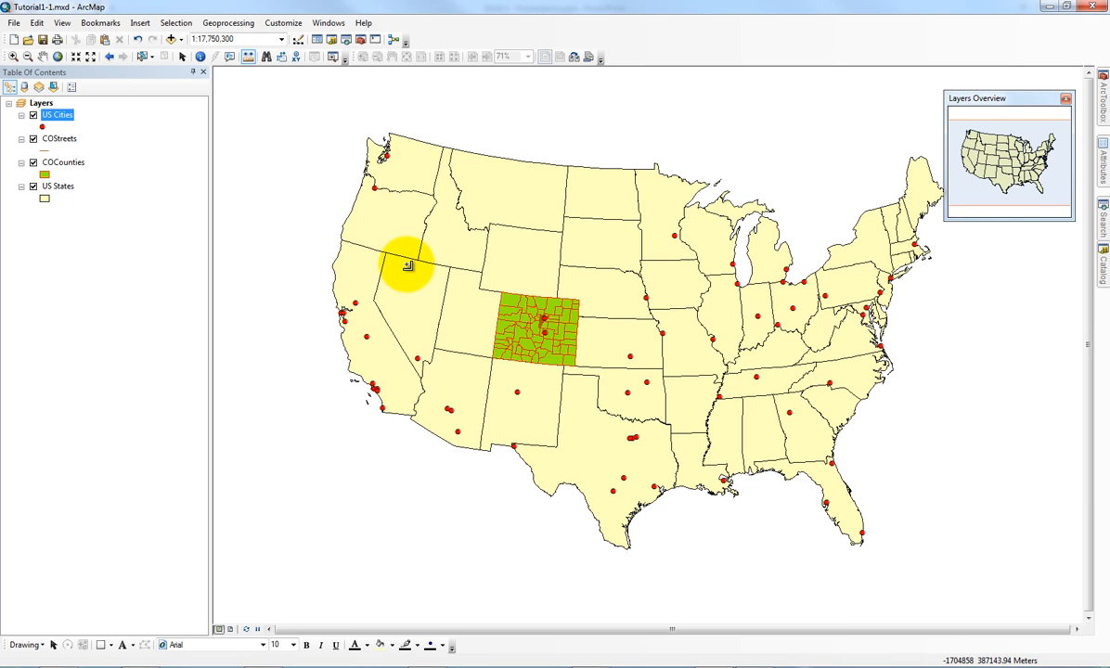
pyautogui.click(182, 56)
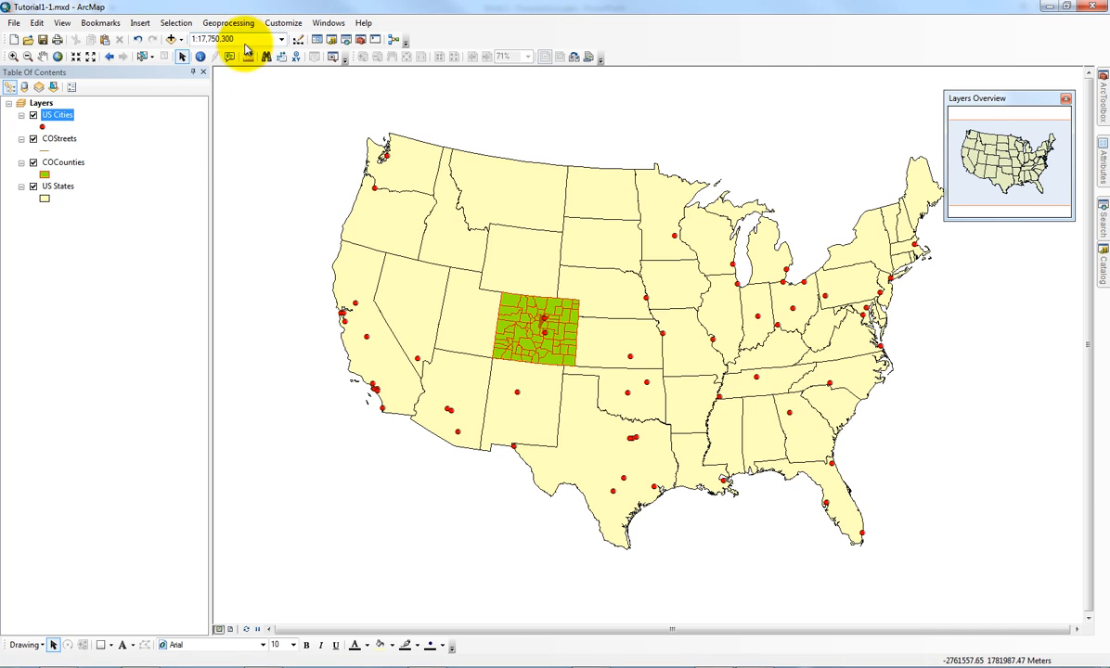
# Step: Identify the Texas state polygon, a city point in northern Texas and Houston from the top-most layer
pyautogui.click(200, 60)
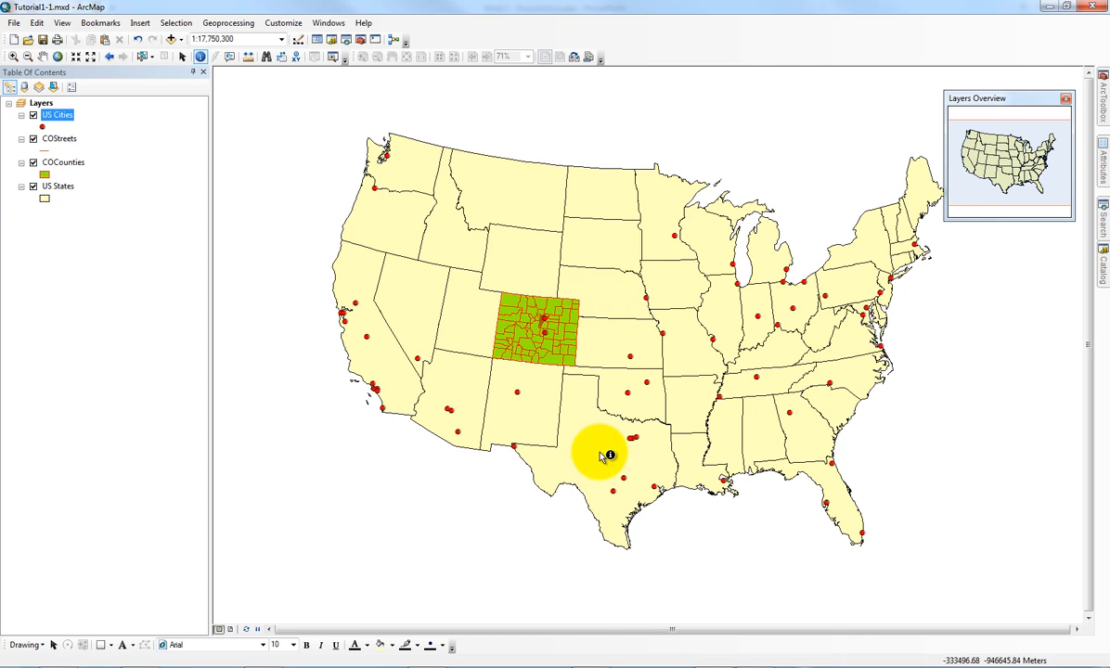
pyautogui.click(561, 424)
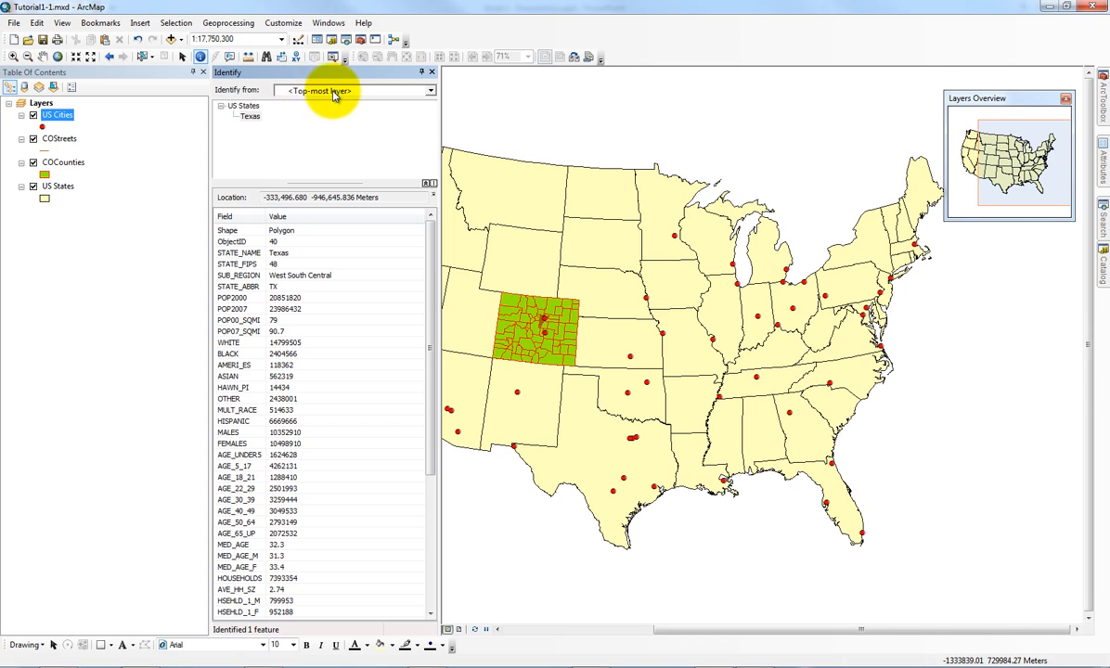
pyautogui.click(598, 449)
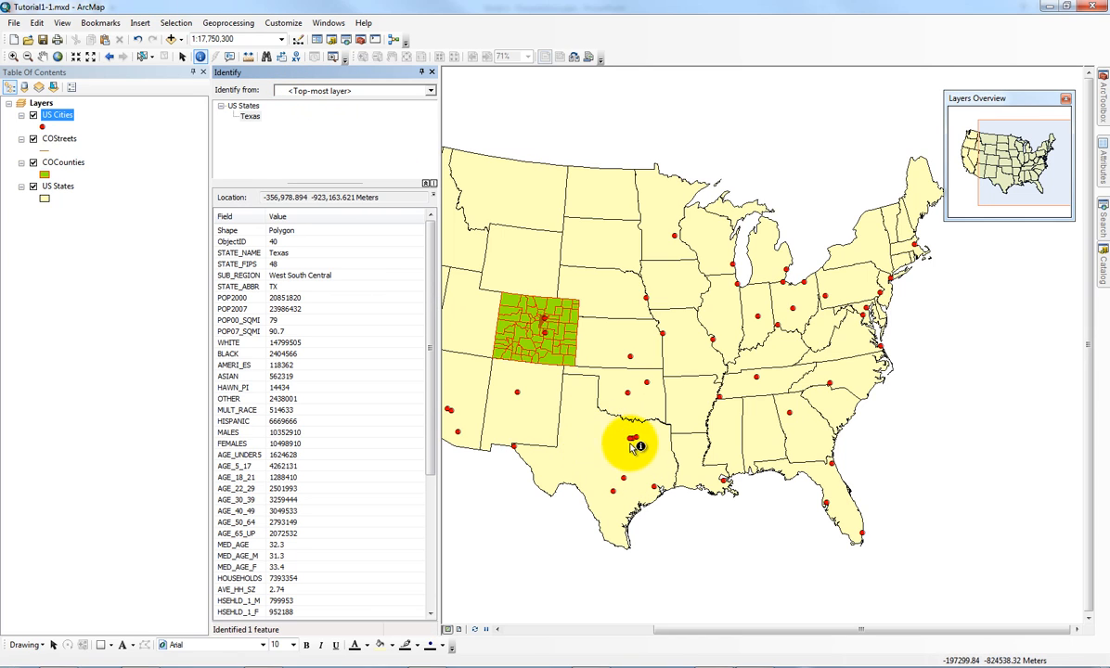
pyautogui.click(633, 439)
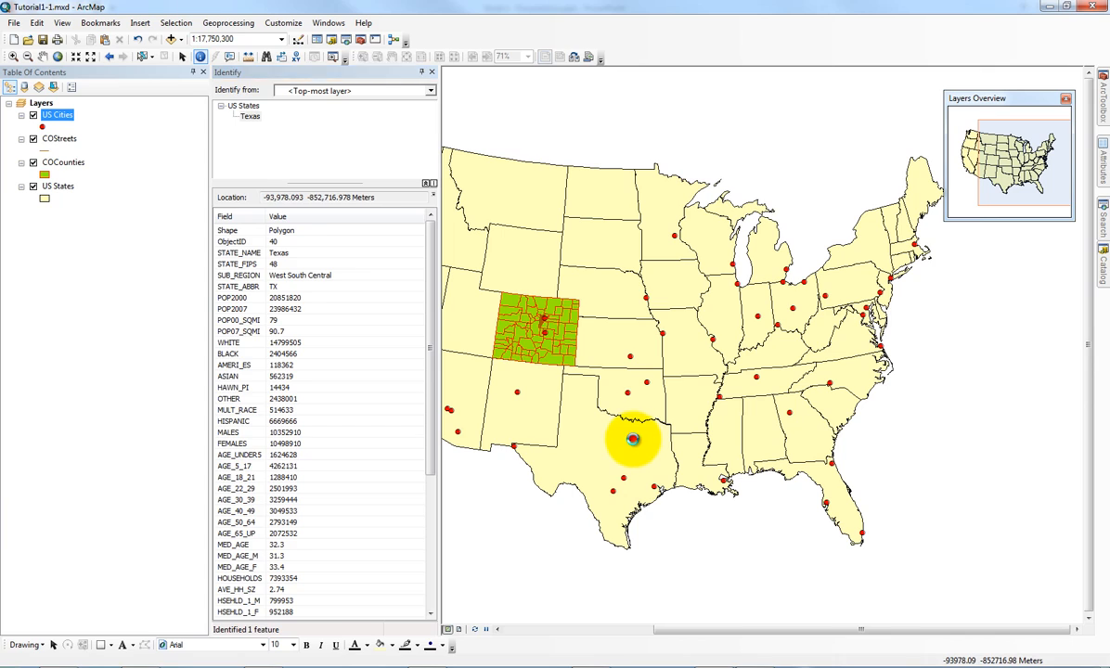
pyautogui.click(656, 487)
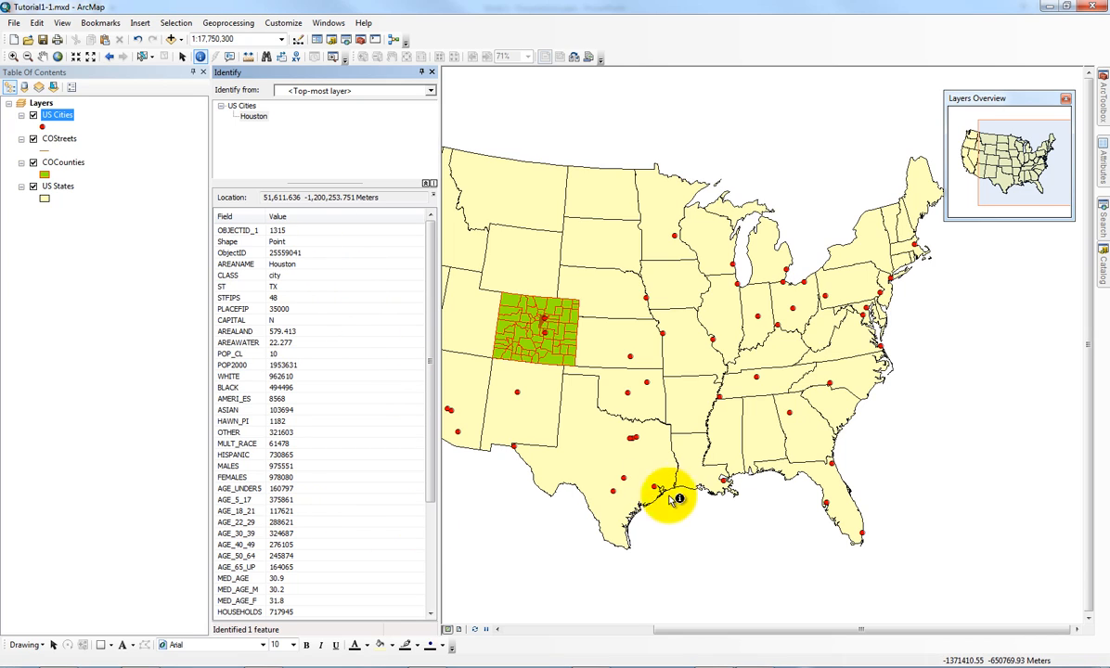
# Step: Identify Houston from all visible layers and view the attributes of both Texas and Houston
pyautogui.click(376, 98)
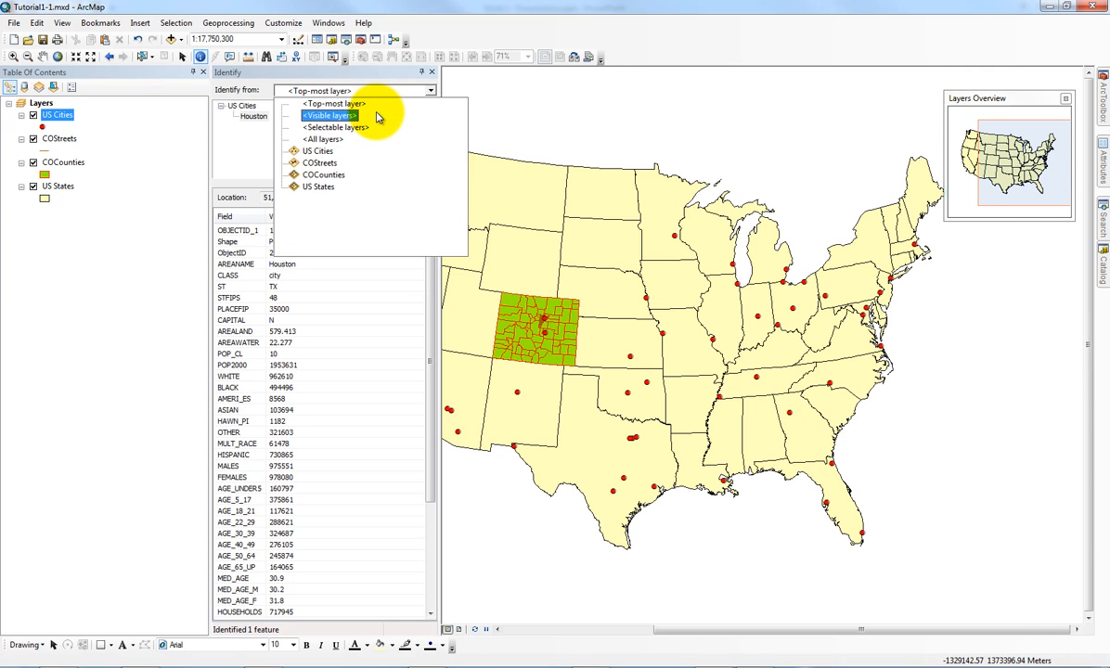
pyautogui.click(378, 117)
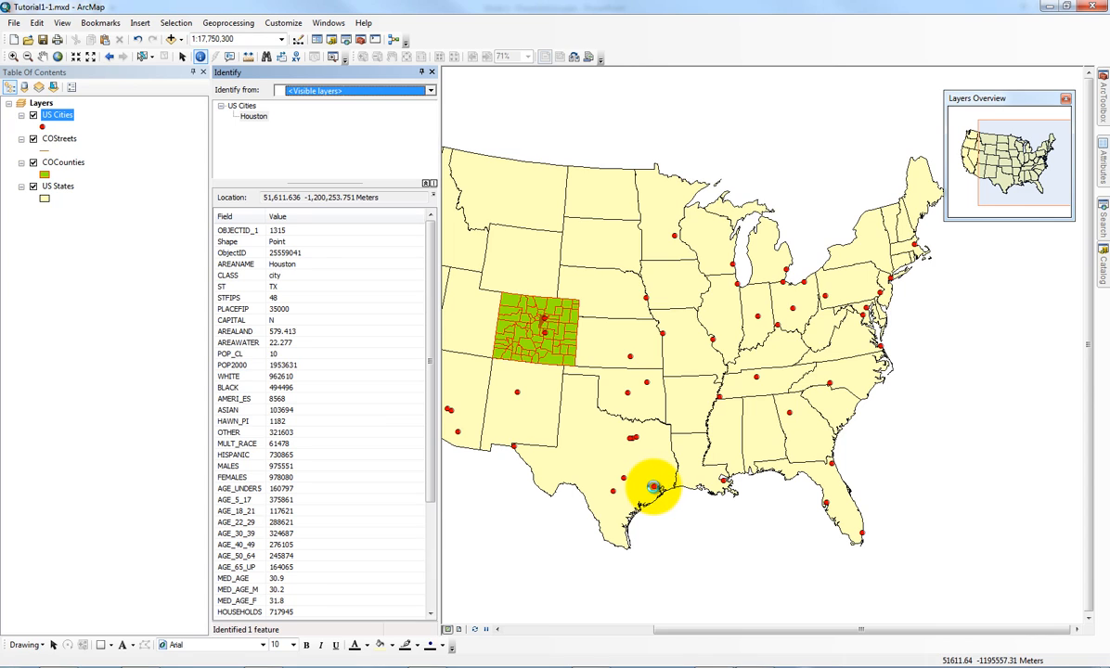
pyautogui.click(658, 489)
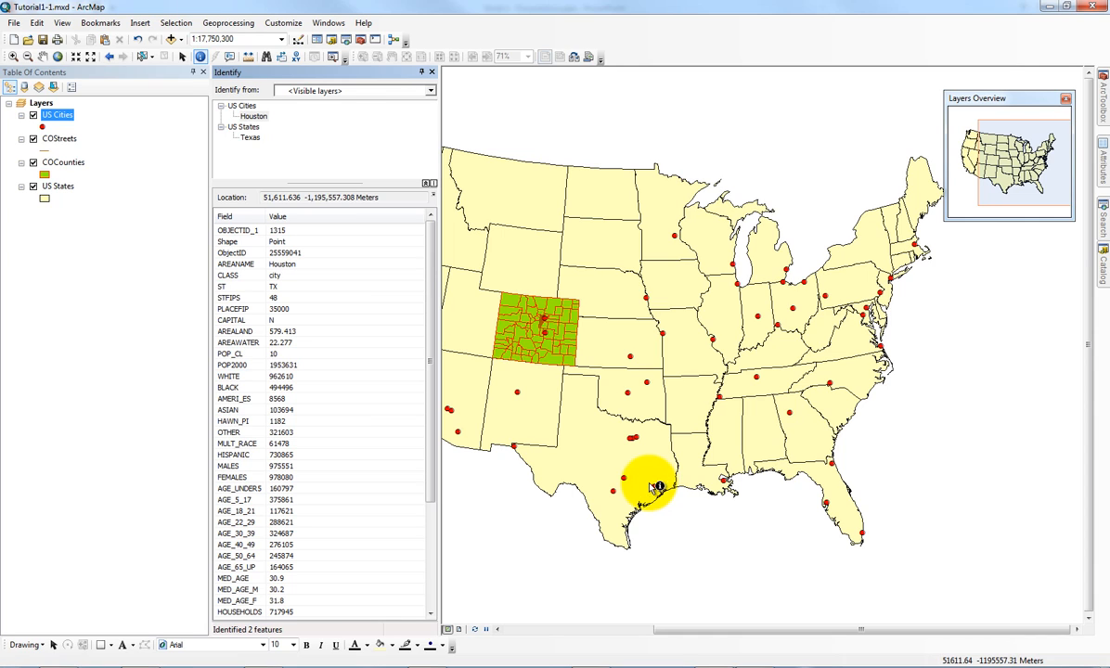
pyautogui.click(252, 140)
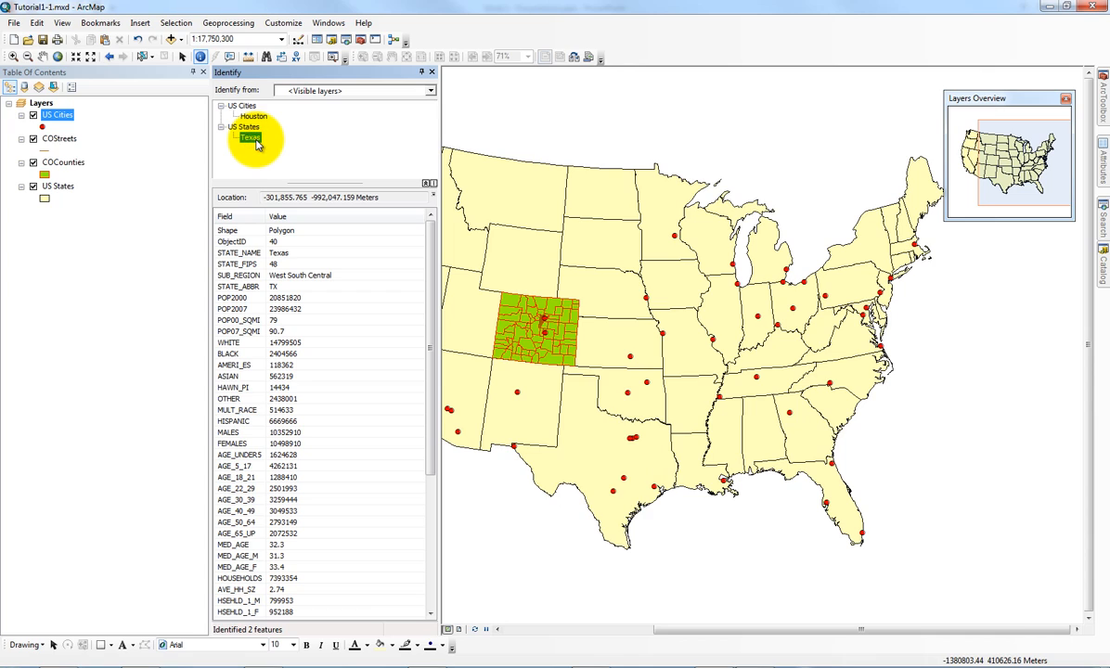
pyautogui.click(253, 116)
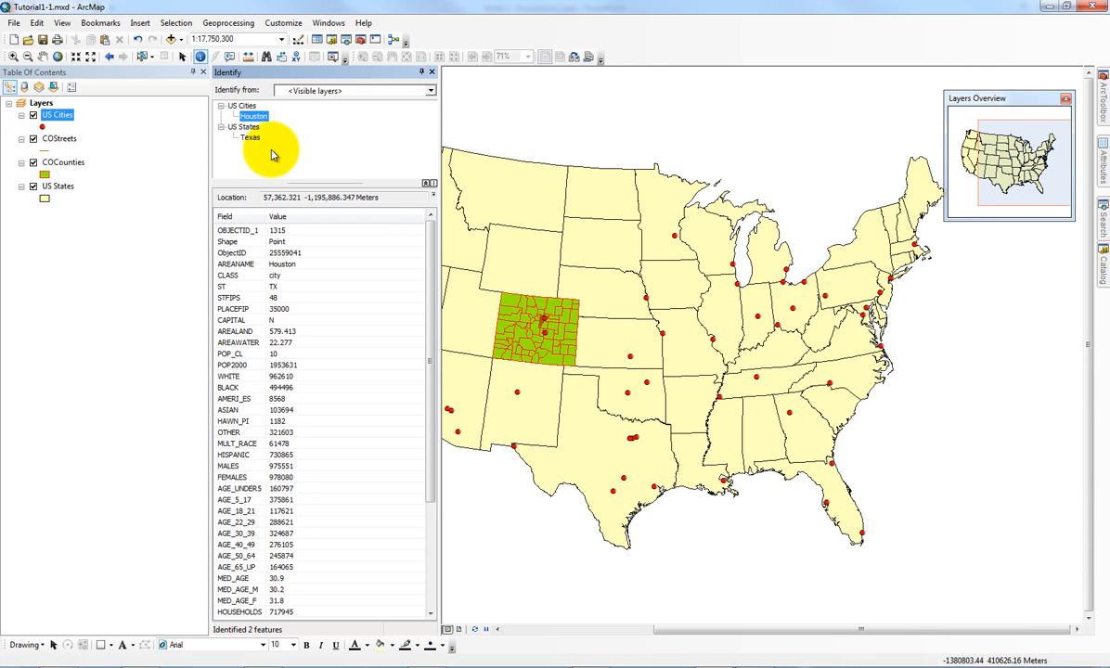
# Step: Restrict identification to the US Cities layer and identify the Houston point on the Texas coast
pyautogui.click(319, 89)
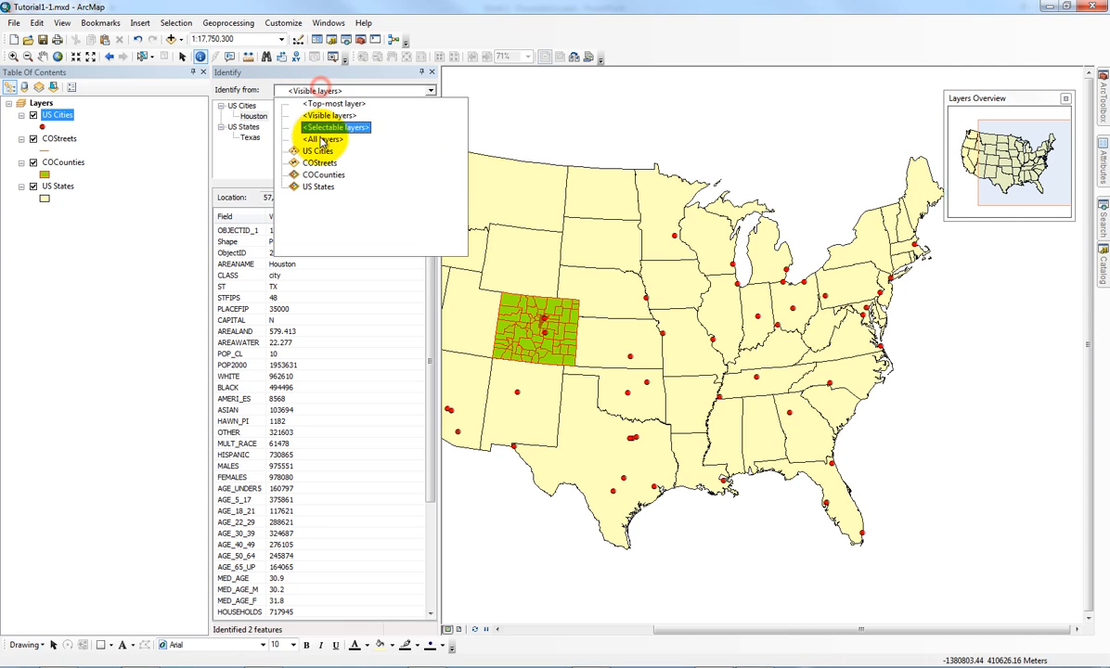
pyautogui.click(317, 151)
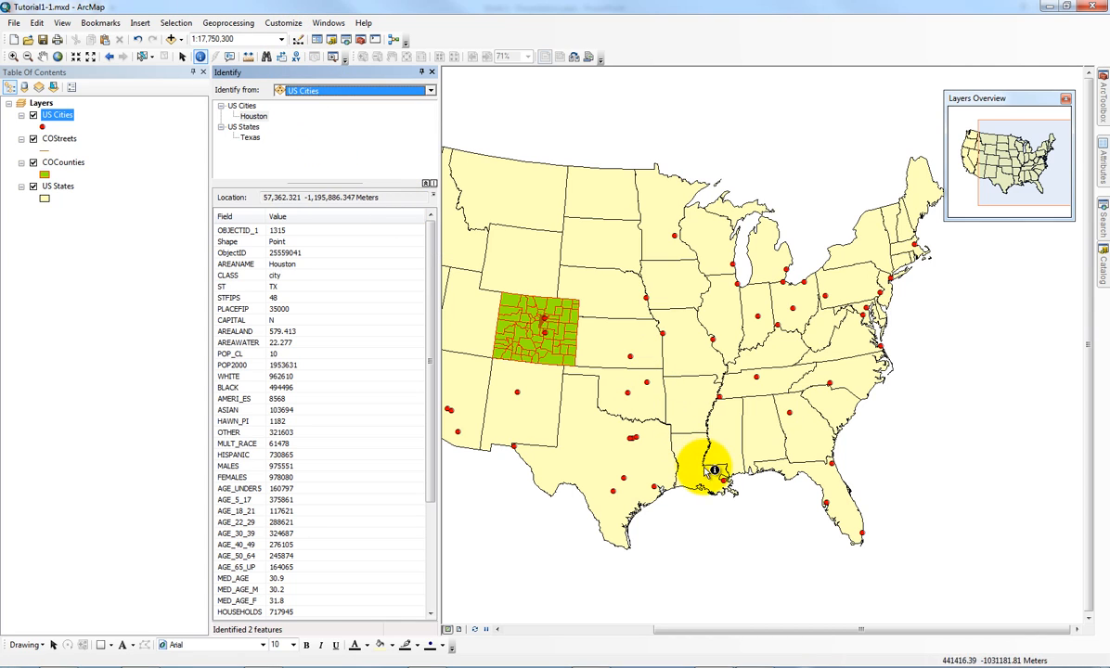
pyautogui.click(657, 491)
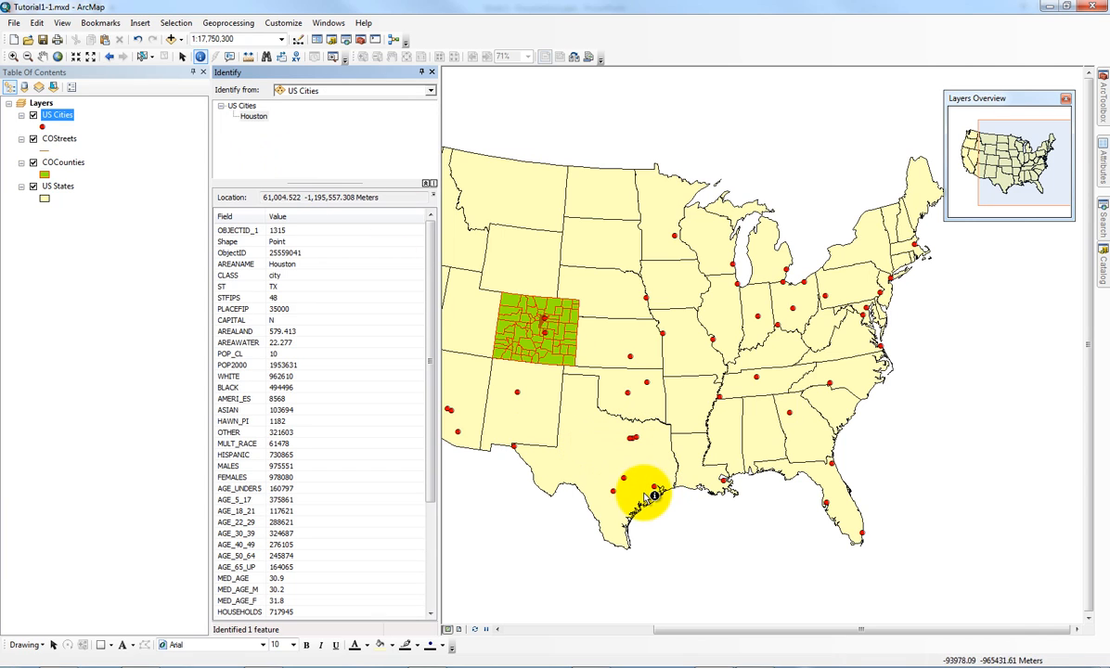
pyautogui.click(657, 494)
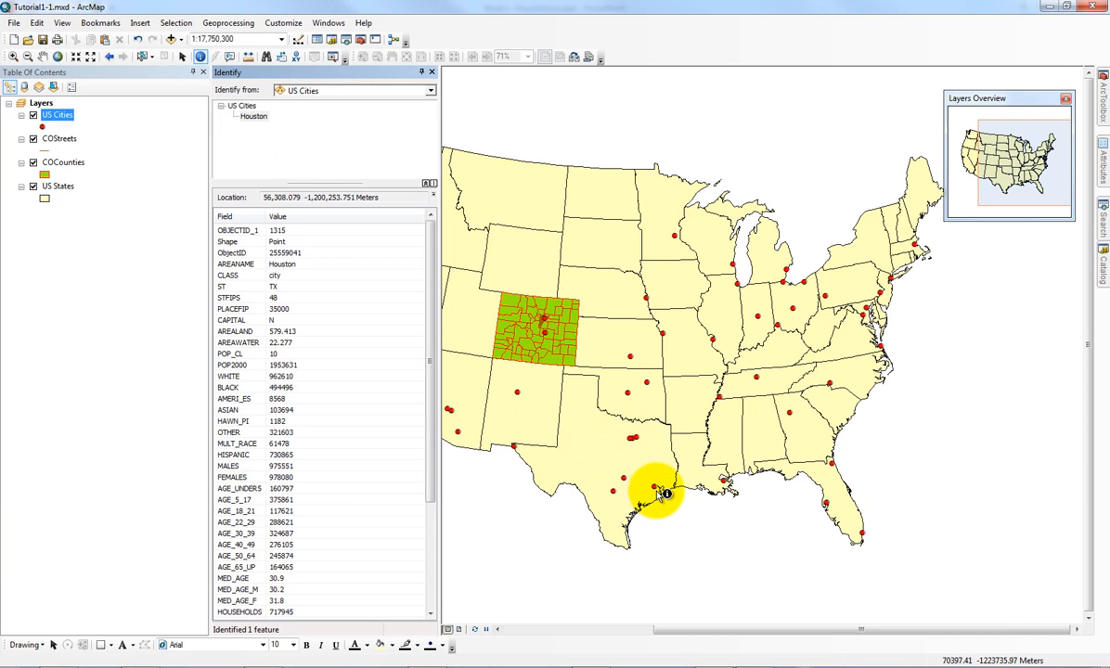
# Step: Flash Houston on the map from its identify result and zoom the map to it
pyautogui.rightClick(254, 117)
pyautogui.click(262, 123)
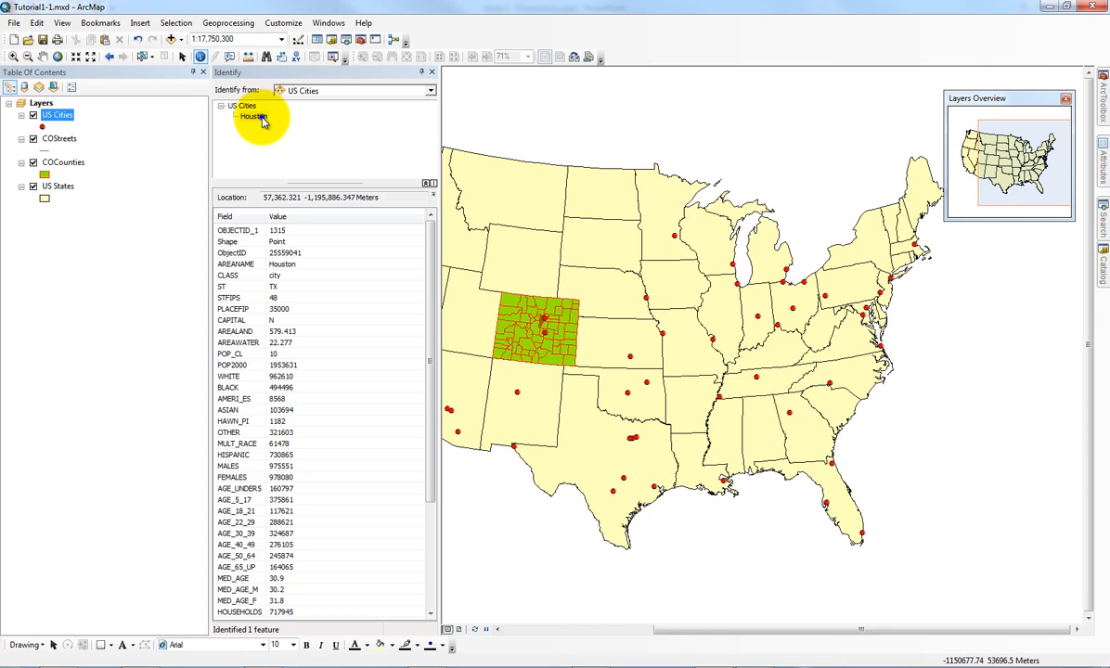
pyautogui.rightClick(256, 118)
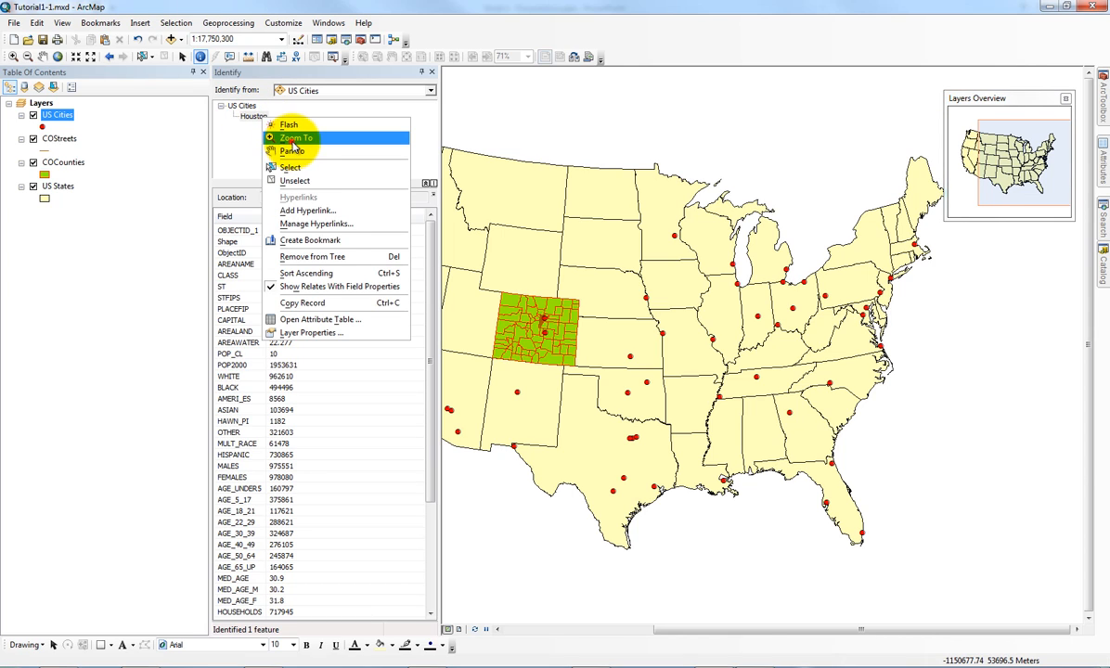
pyautogui.click(295, 139)
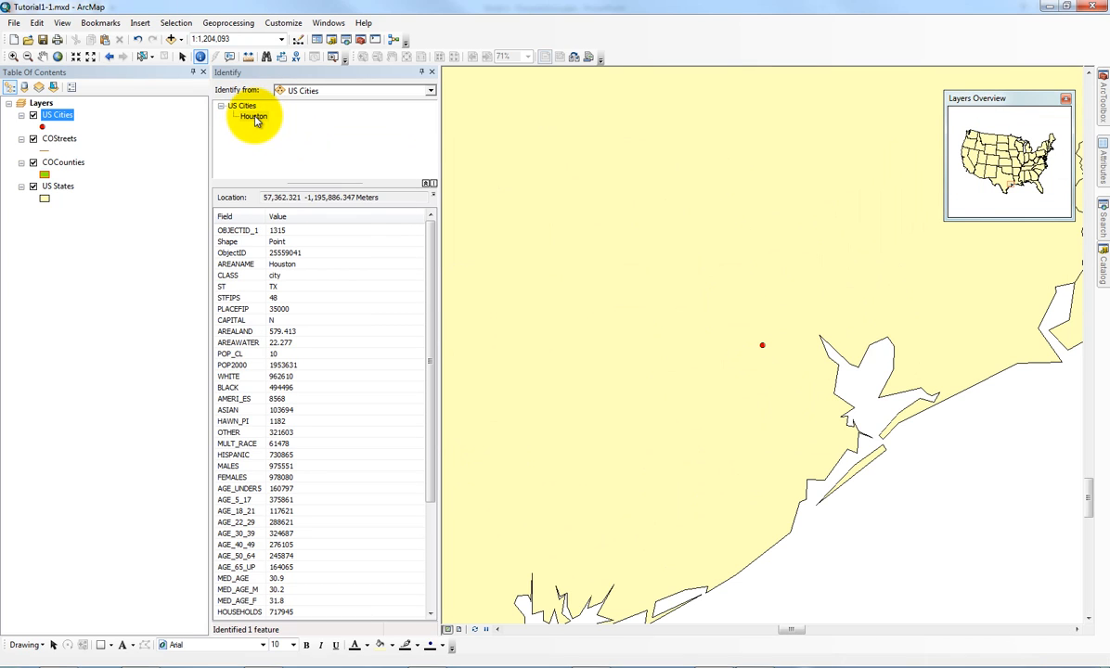
# Step: Select the Houston point from its identify result and unselect it again
pyautogui.rightClick(255, 117)
pyautogui.click(319, 168)
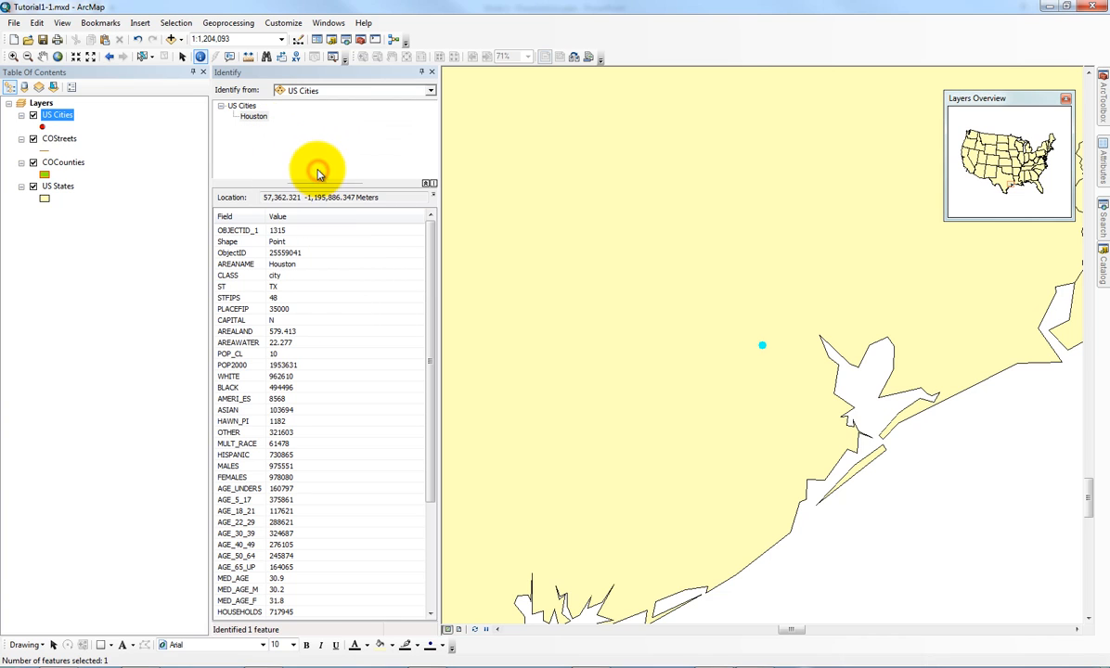
pyautogui.rightClick(263, 118)
pyautogui.click(297, 181)
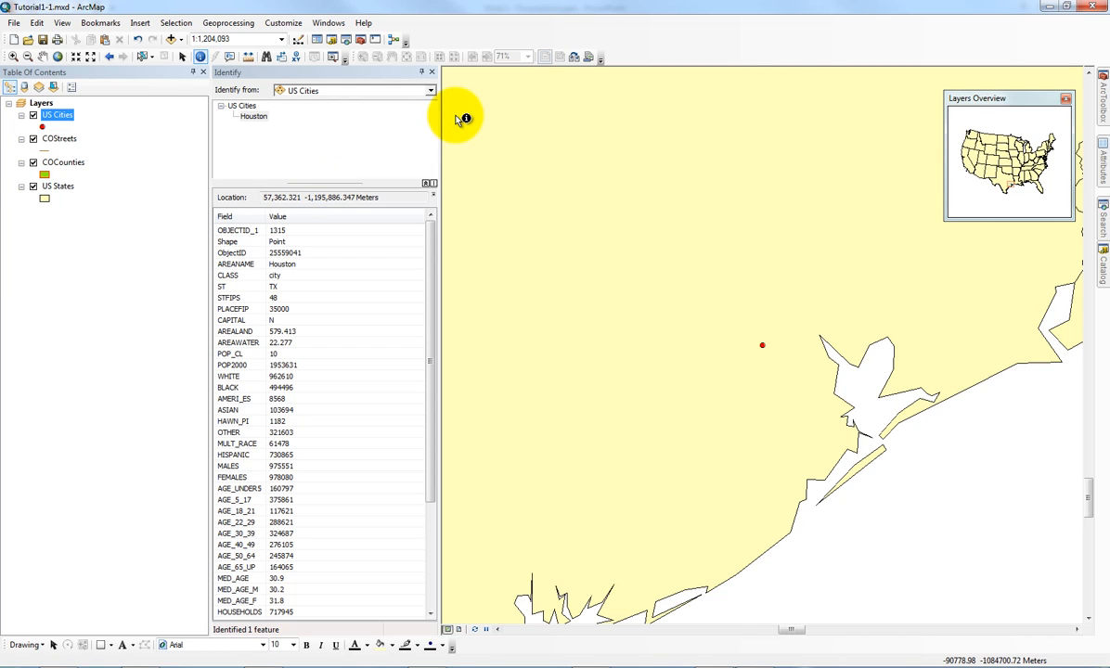
# Step: Create a bookmark named Houston for the current map view
pyautogui.click(100, 22)
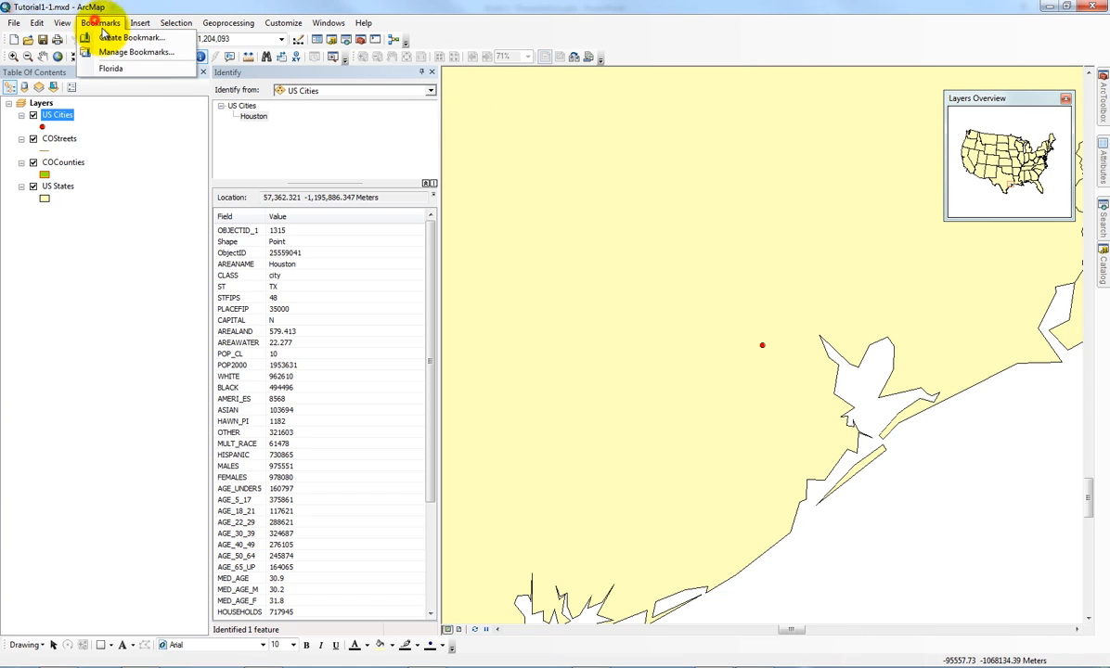
pyautogui.click(128, 37)
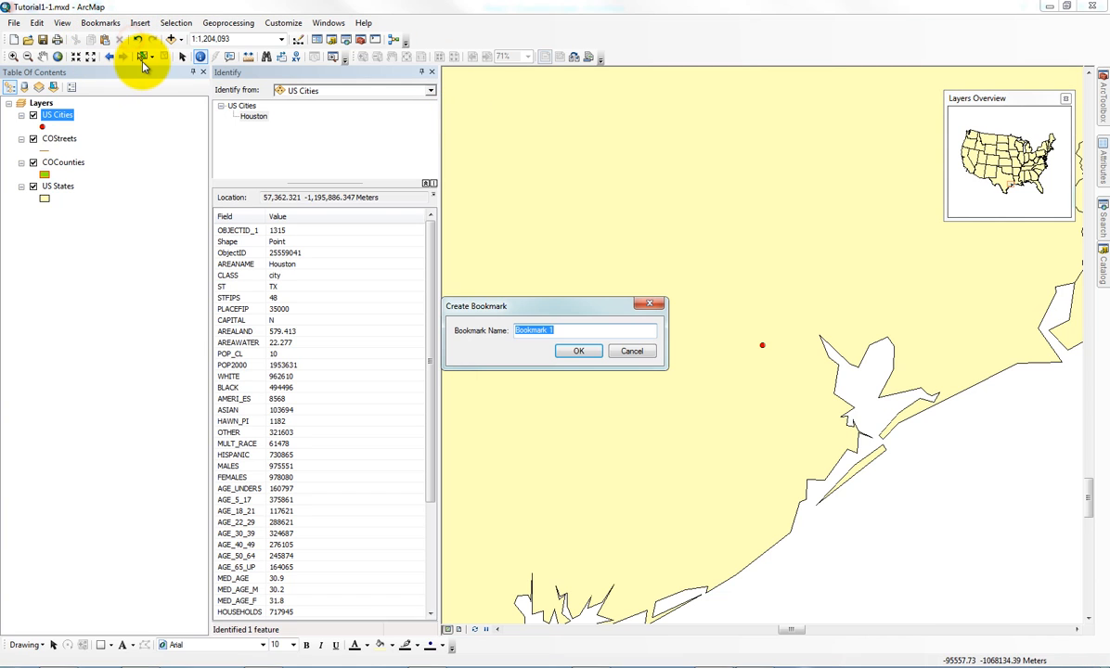
pyautogui.write('Houston')
pyautogui.press('Return')
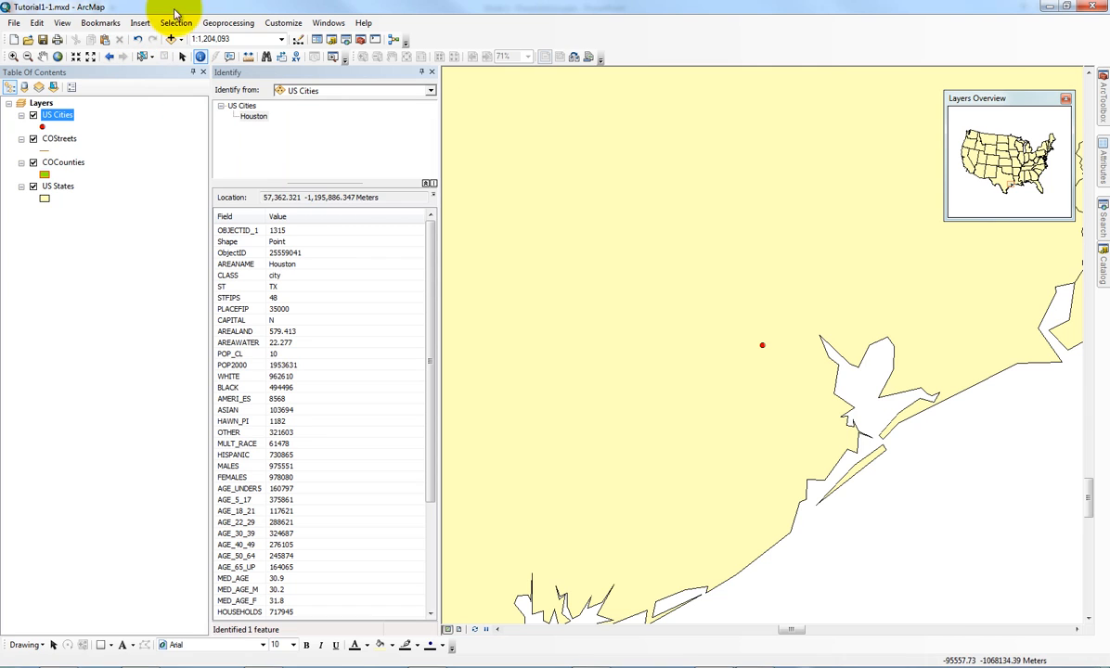
# Step: Close the identify results and return the map to its previous extent
pyautogui.click(433, 74)
pyautogui.click(433, 74)
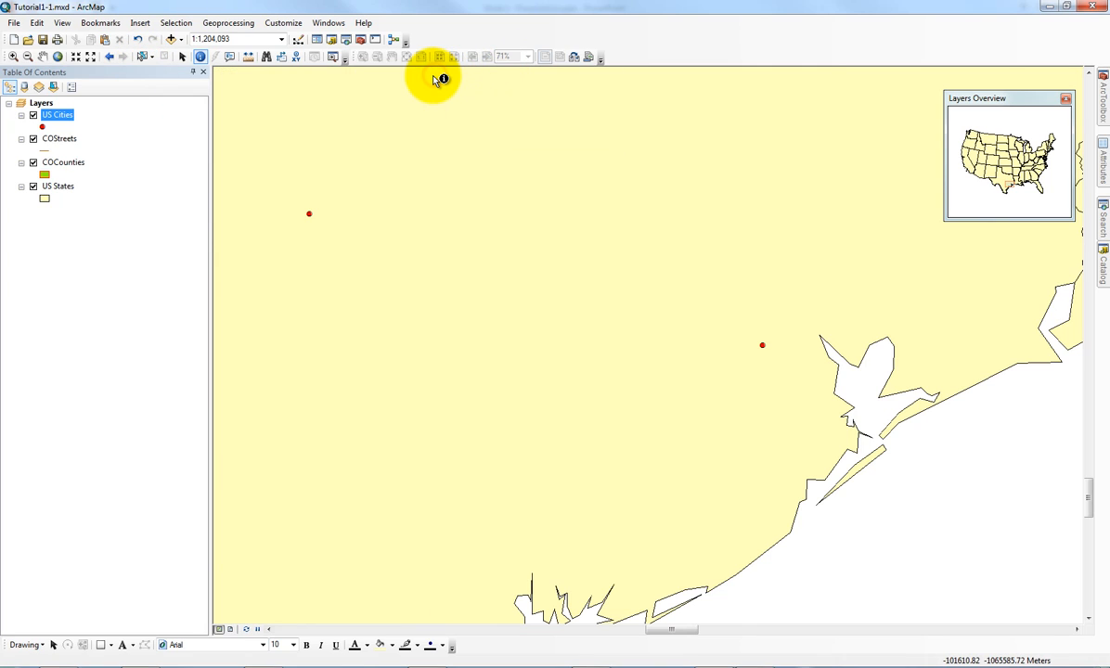
pyautogui.click(108, 57)
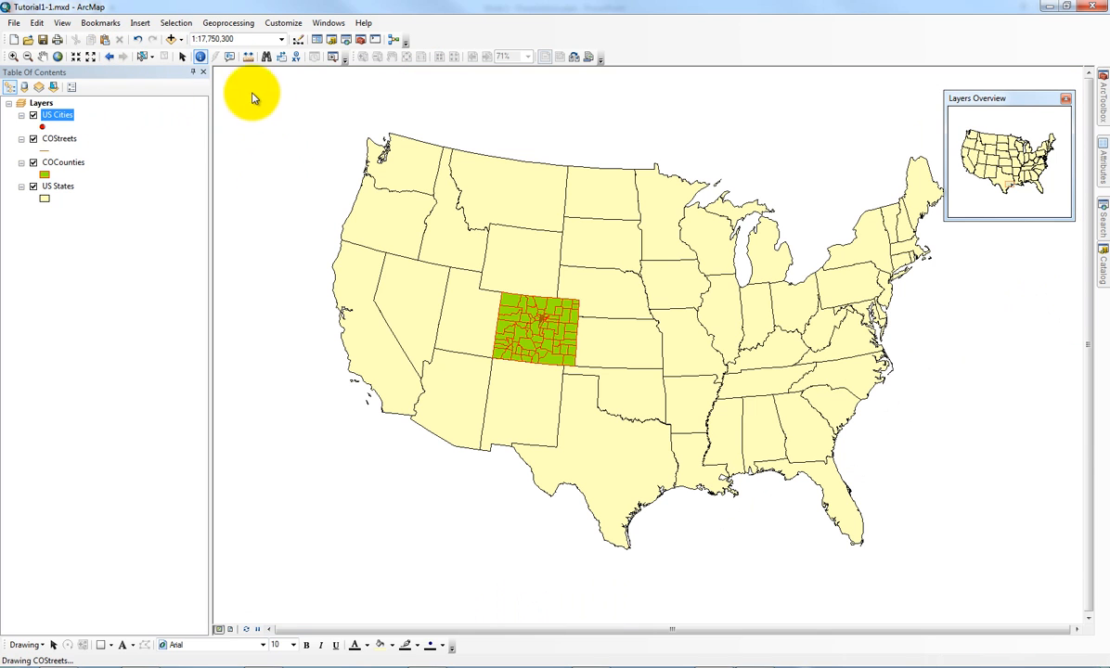
# Step: Find "houston" in all fields of the visible layers and enlarge the results list to show every match
pyautogui.click(265, 58)
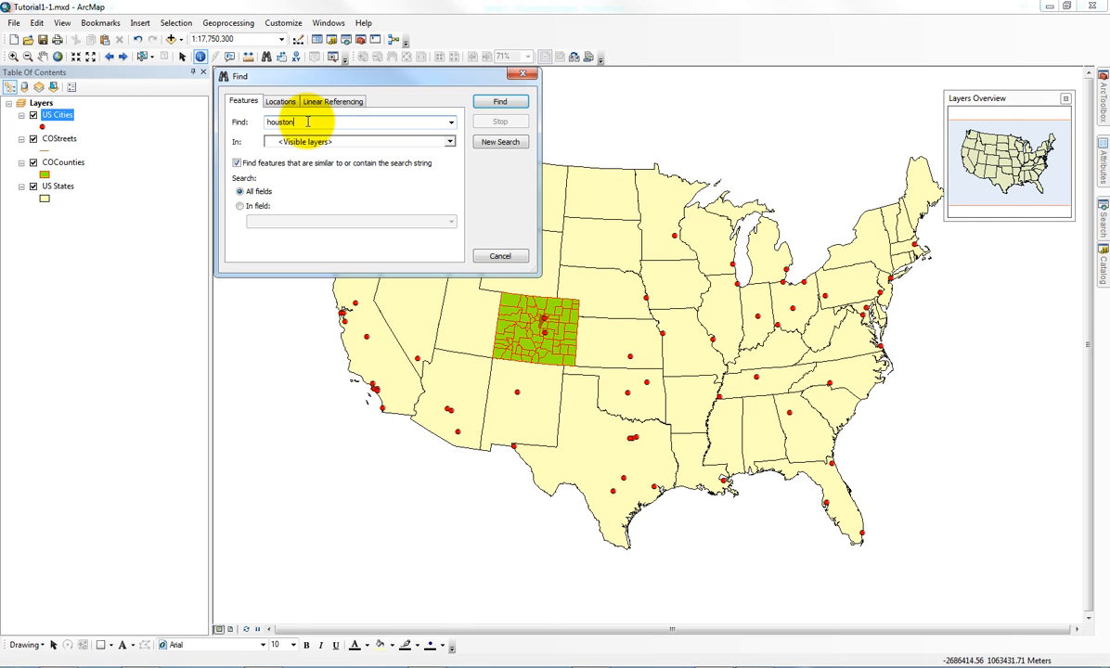
pyautogui.press('Return')
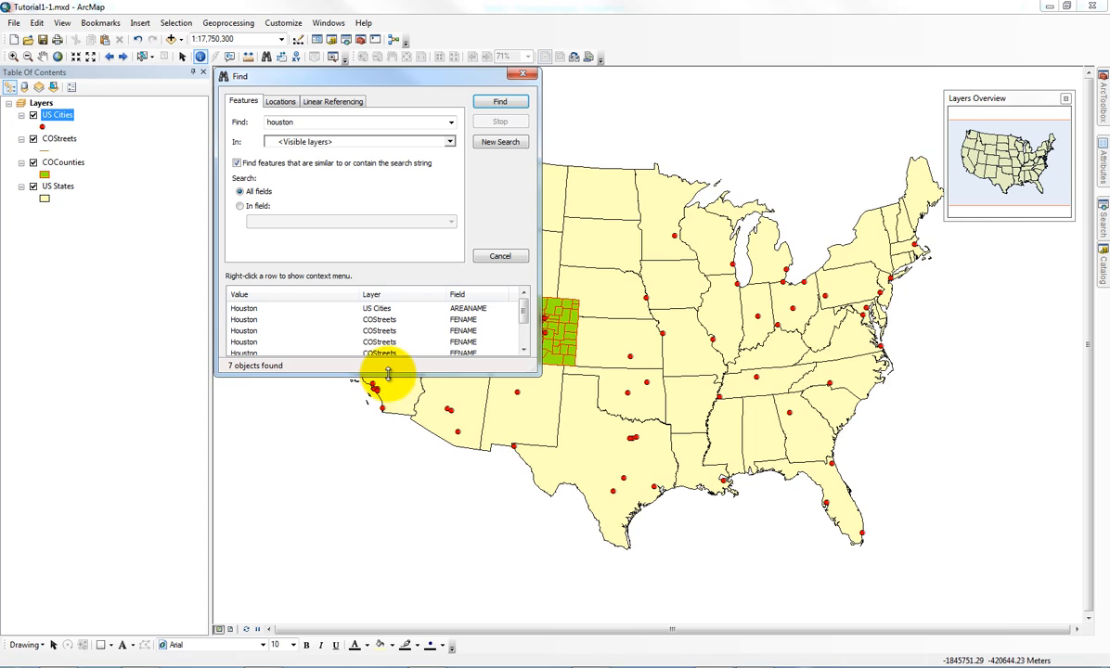
pyautogui.moveTo(388, 374); pyautogui.dragTo(379, 480)
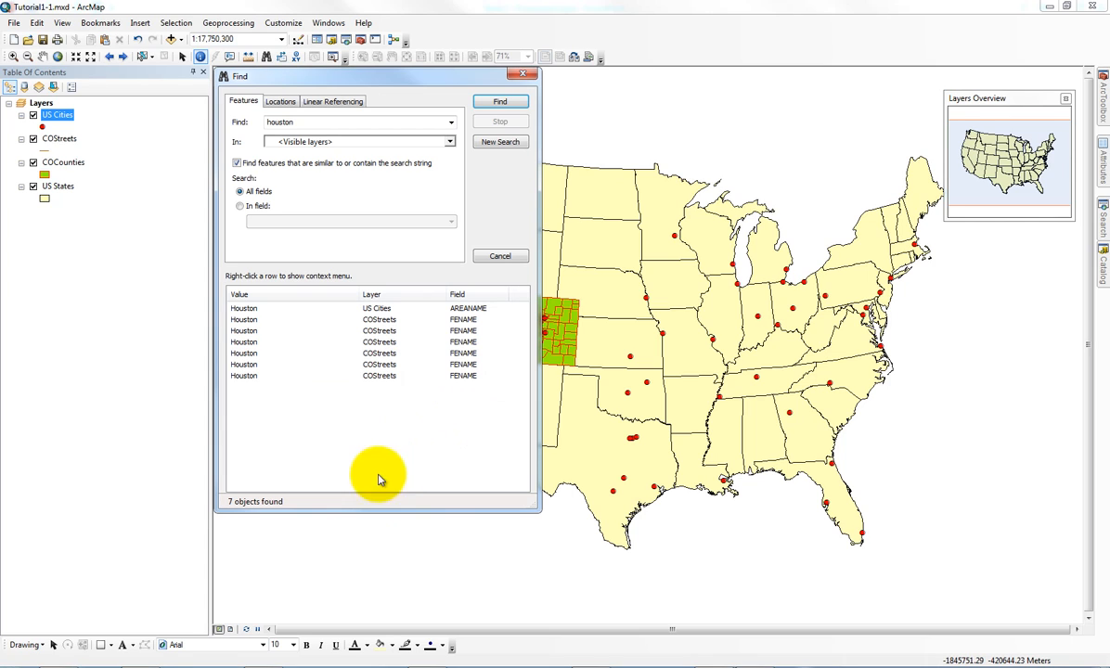
# Step: Flash the US Cities result for Houston on the map and zoom to that city
pyautogui.click(265, 308)
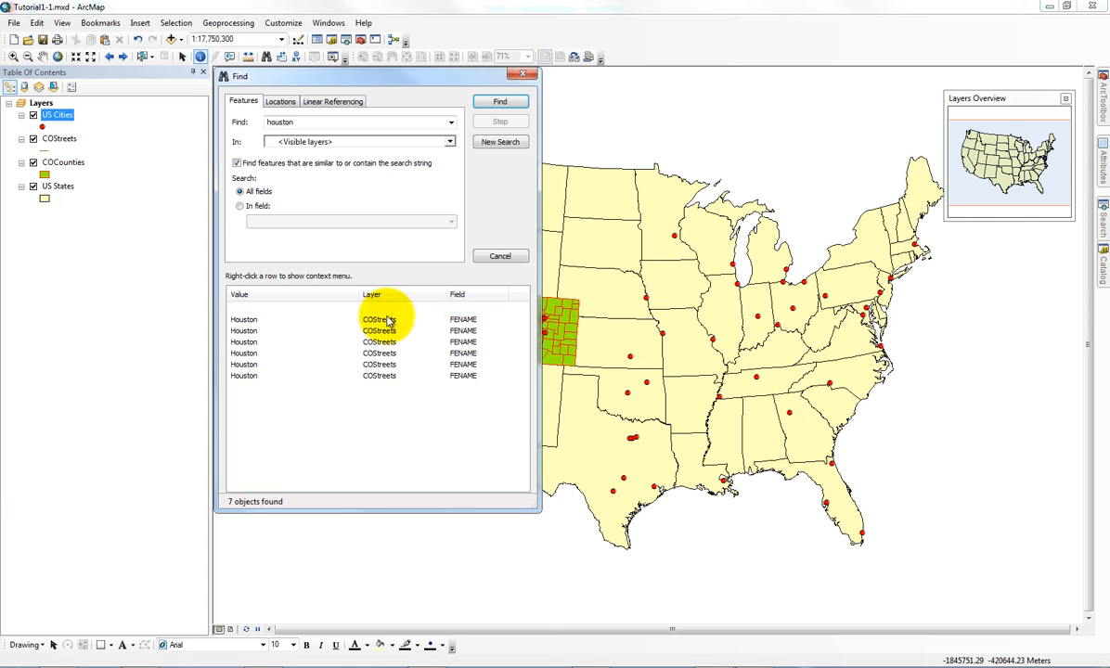
pyautogui.rightClick(373, 309)
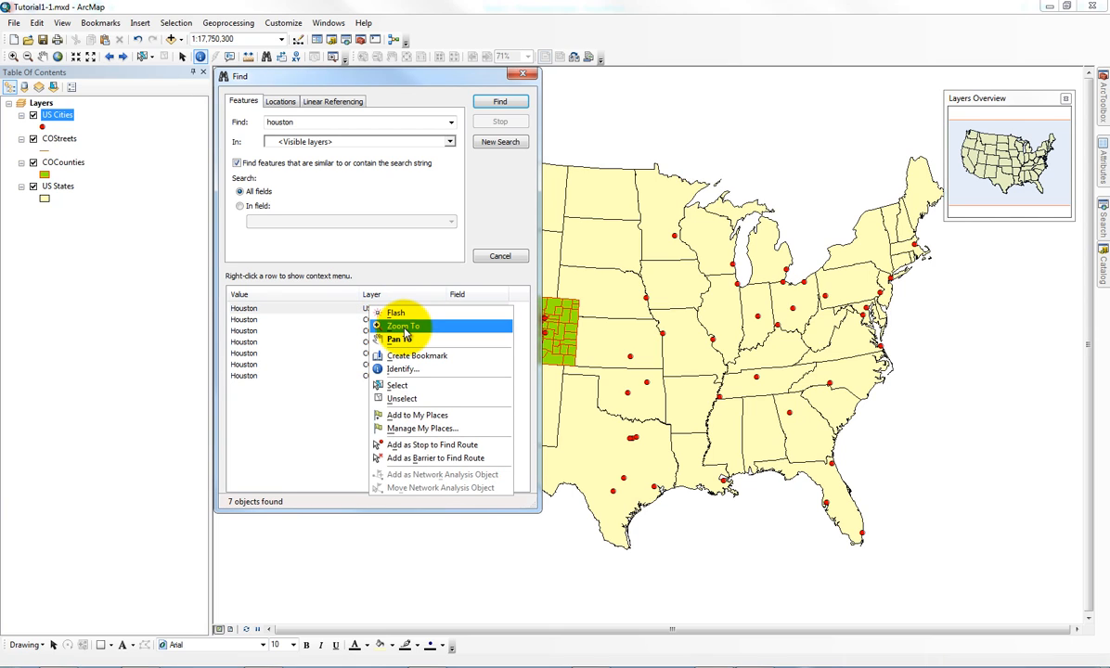
pyautogui.click(400, 312)
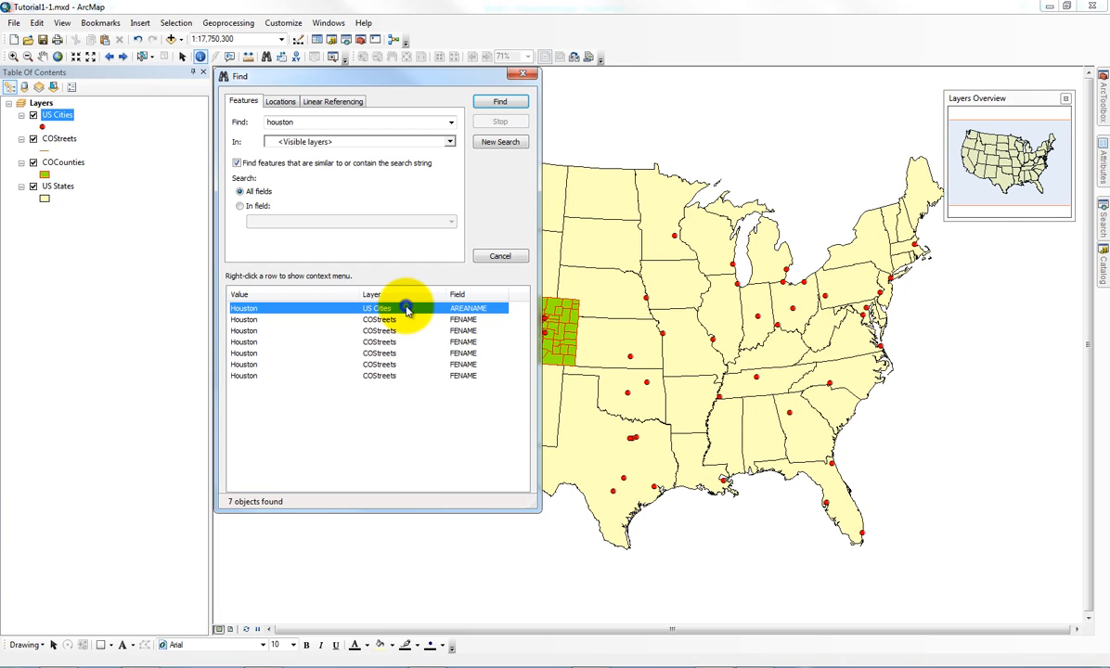
pyautogui.rightClick(405, 310)
pyautogui.click(436, 327)
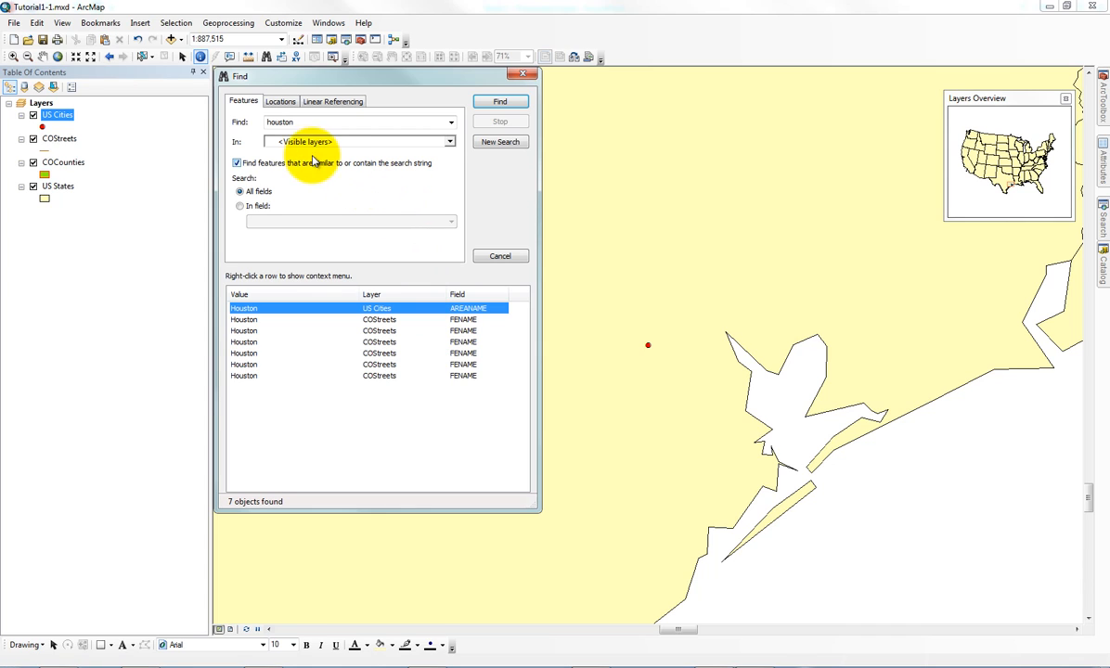
# Step: Find "boston" in the visible layers, zoom the map to the city, and end the search
pyautogui.doubleClick(283, 123)
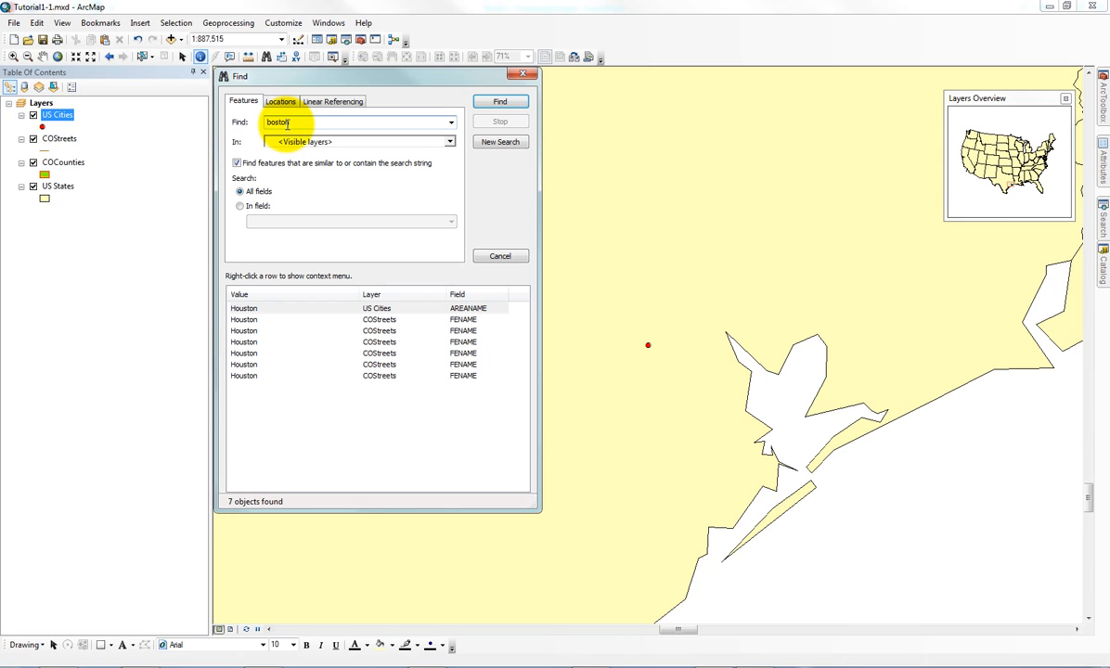
pyautogui.press('Return')
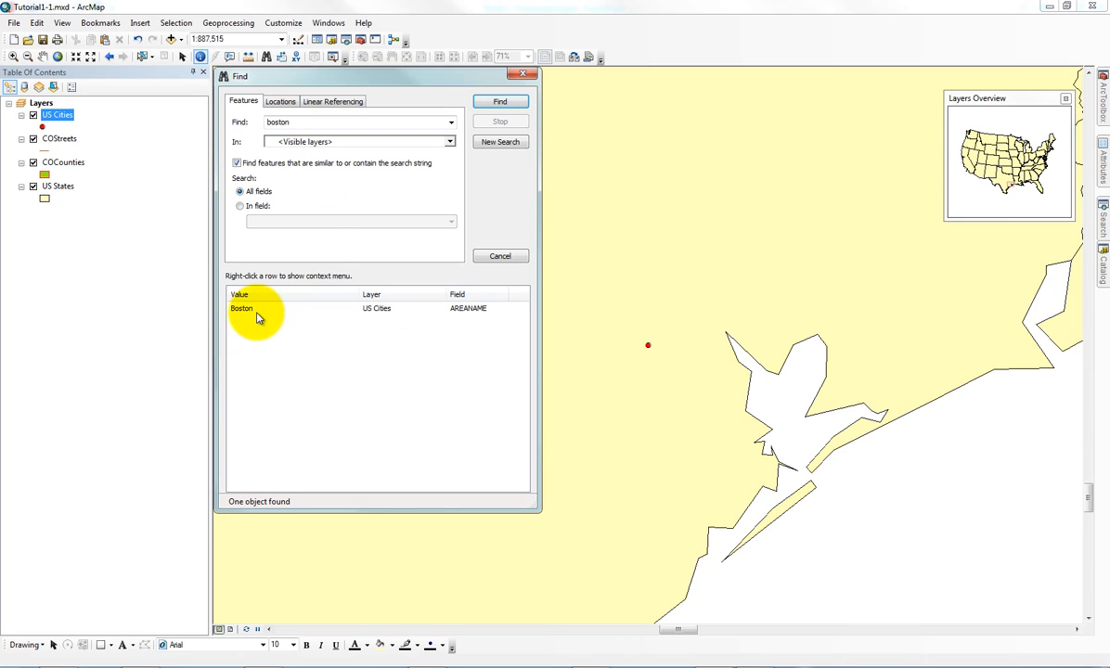
pyautogui.rightClick(255, 310)
pyautogui.click(284, 333)
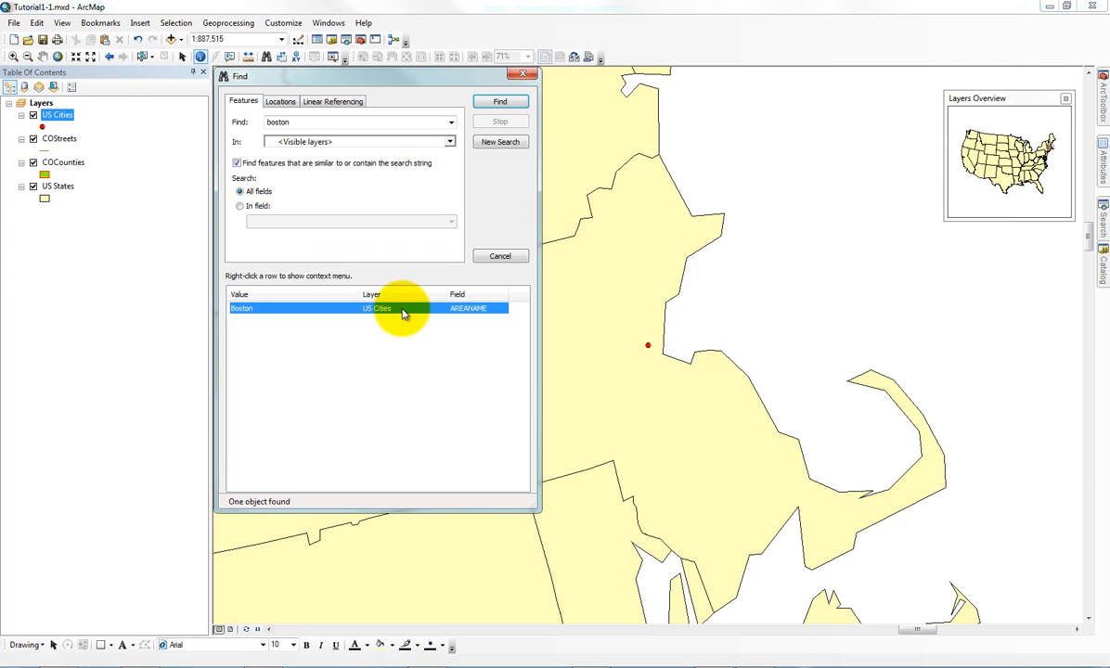
pyautogui.click(521, 76)
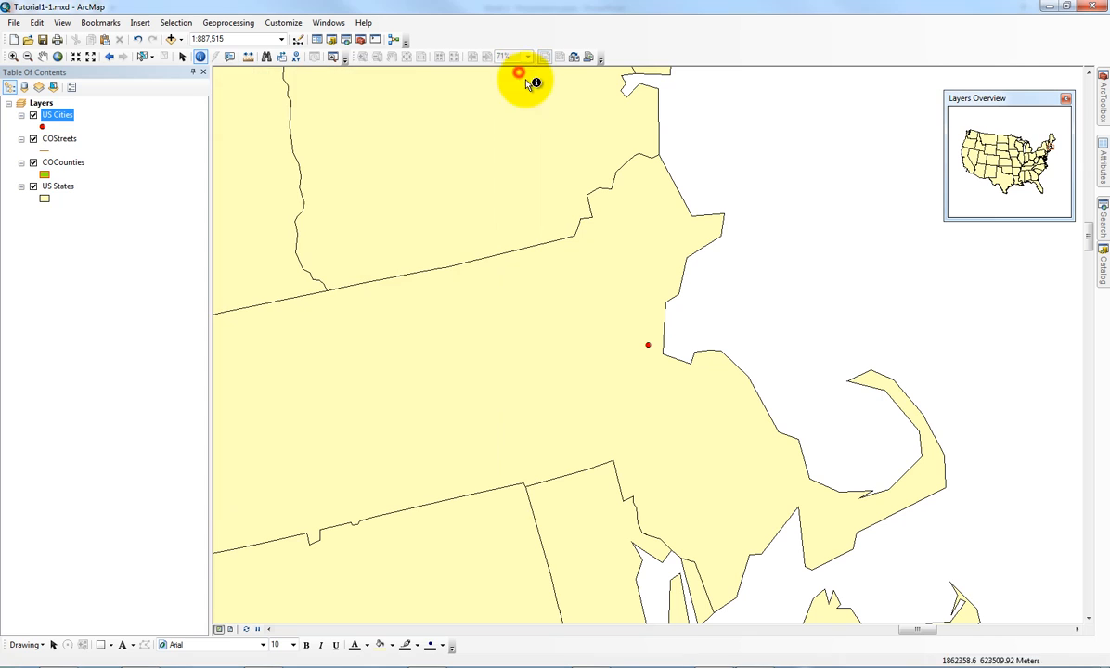
# Step: Select the Texas polygon at the map's full extent, and replace that selection with New Mexico
pyautogui.click(144, 57)
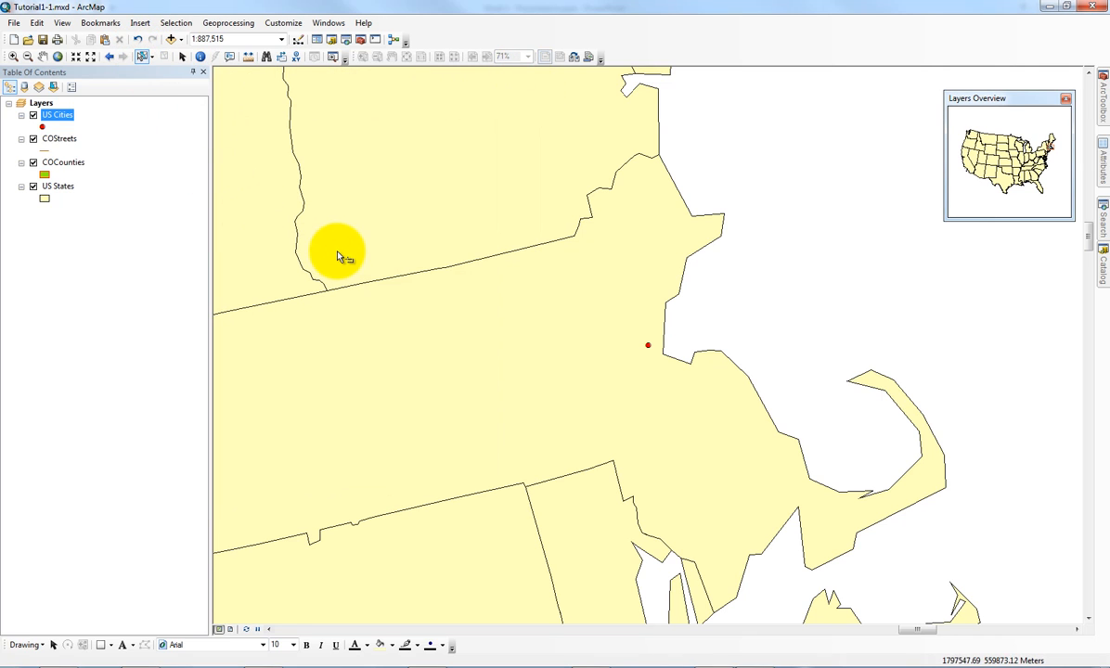
pyautogui.click(61, 58)
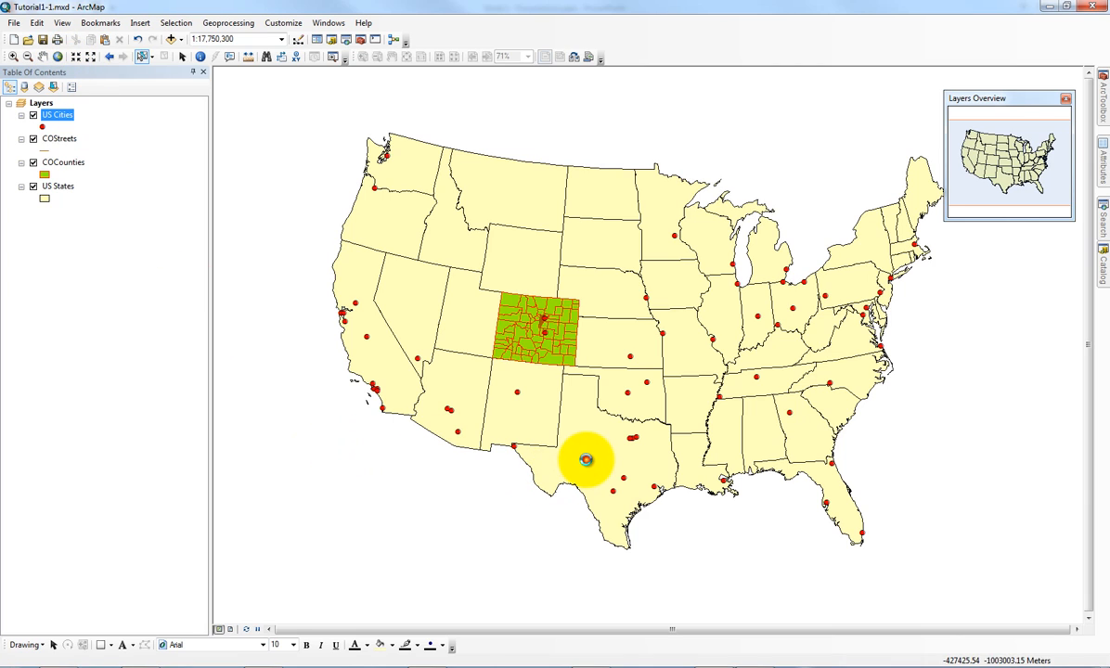
pyautogui.click(586, 460)
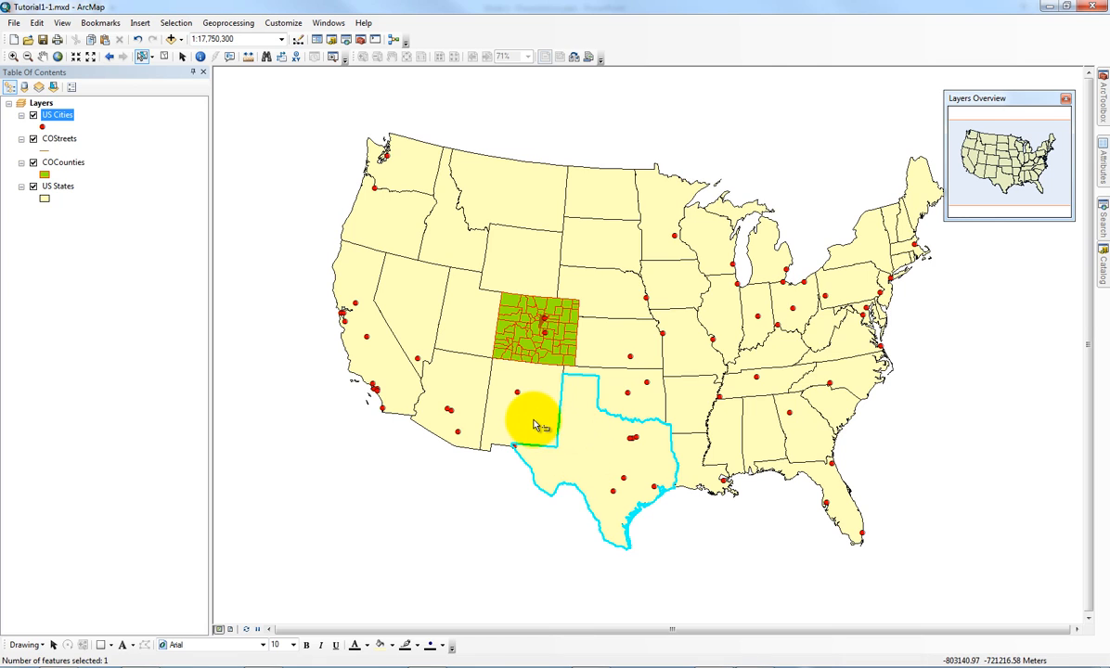
pyautogui.moveTo(533, 425); pyautogui.dragTo(536, 425)
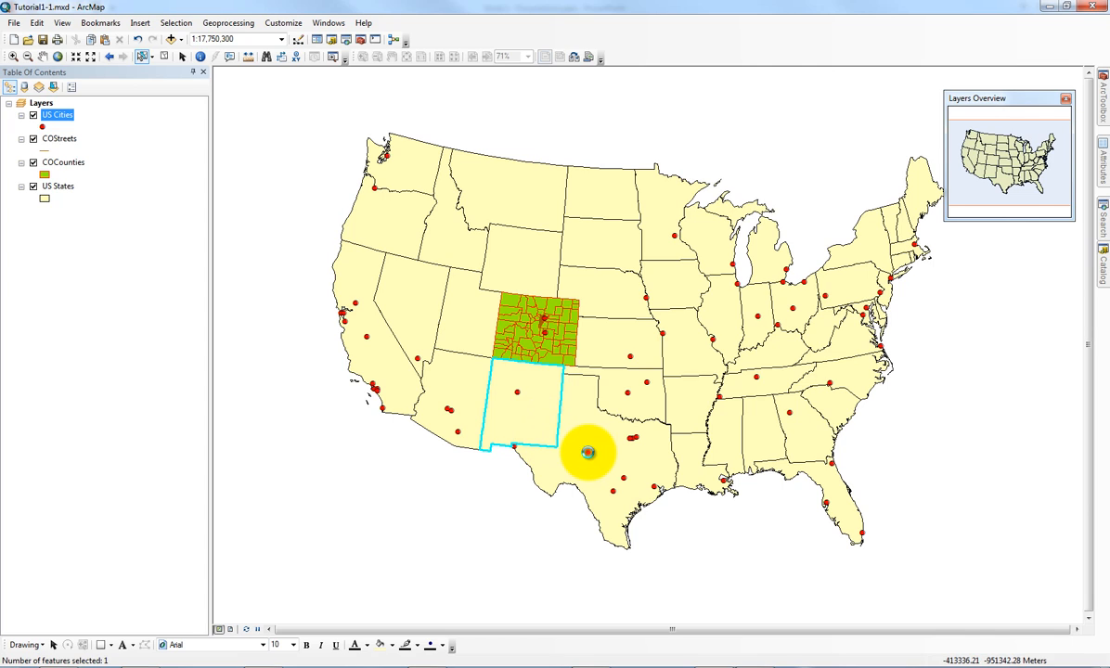
# Step: Select Texas alone and add New Mexico, Oklahoma, Arkansas and Louisiana to the selection
pyautogui.click(587, 452)
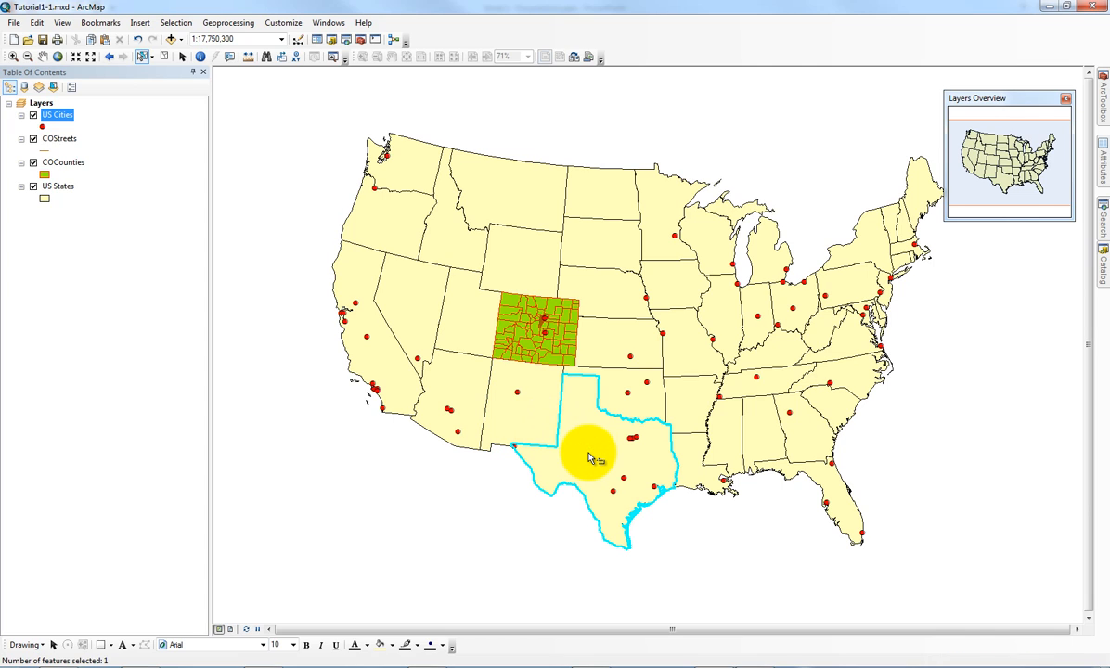
pyautogui.keyDown('shift'); pyautogui.click(540, 416); pyautogui.keyUp('shift')
pyautogui.keyDown('shift'); pyautogui.click(649, 397); pyautogui.keyUp('shift')
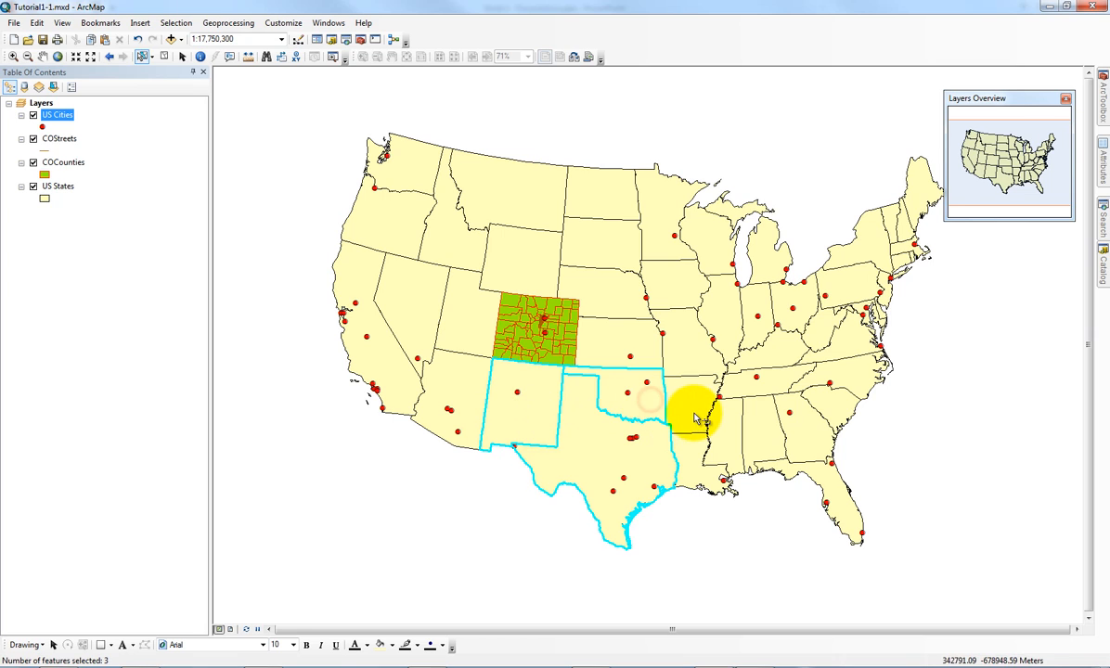
pyautogui.keyDown('shift'); pyautogui.click(696, 419); pyautogui.keyUp('shift')
pyautogui.keyDown('shift'); pyautogui.click(693, 453); pyautogui.keyUp('shift')
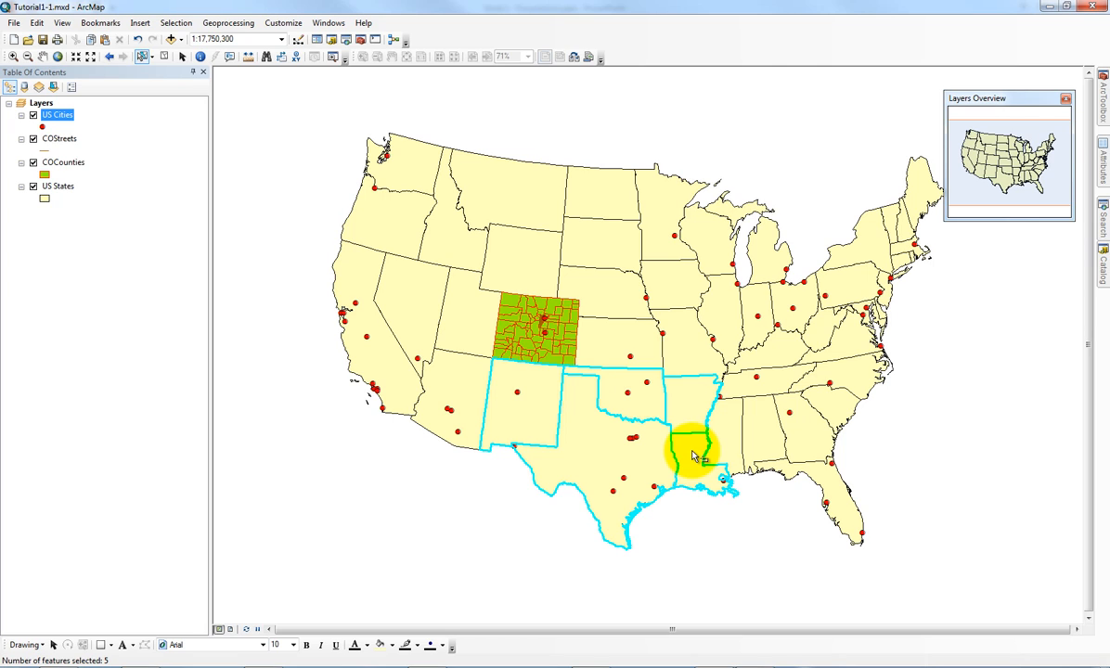
# Step: Set the default color for displaying selected features to purple in the selection options
pyautogui.click(175, 23)
pyautogui.click(188, 158)
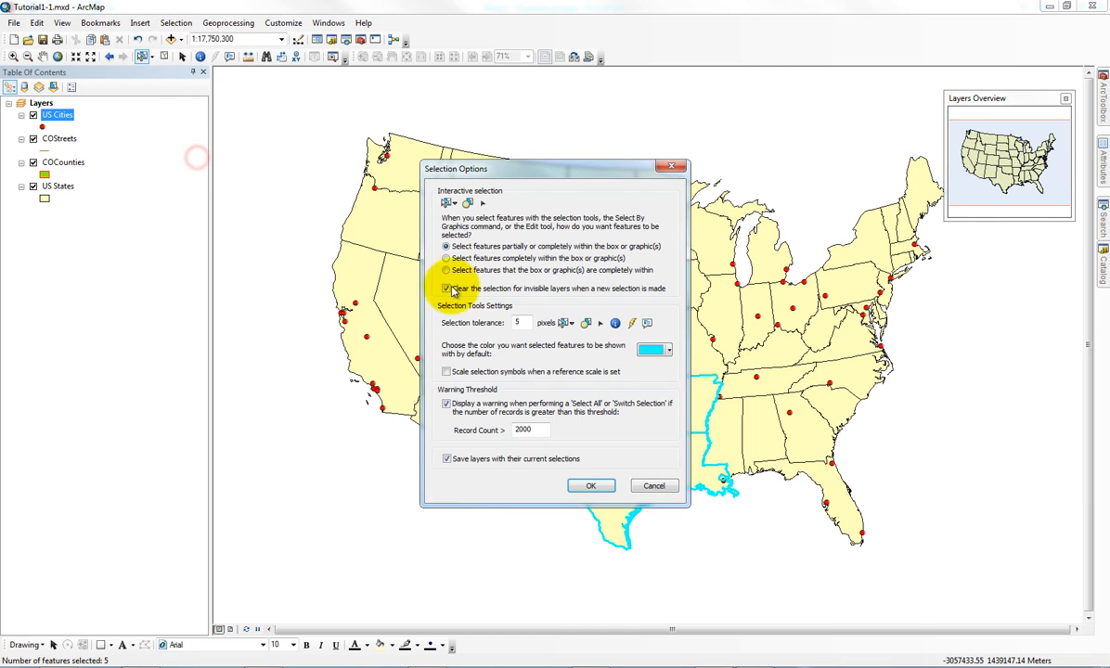
pyautogui.click(667, 350)
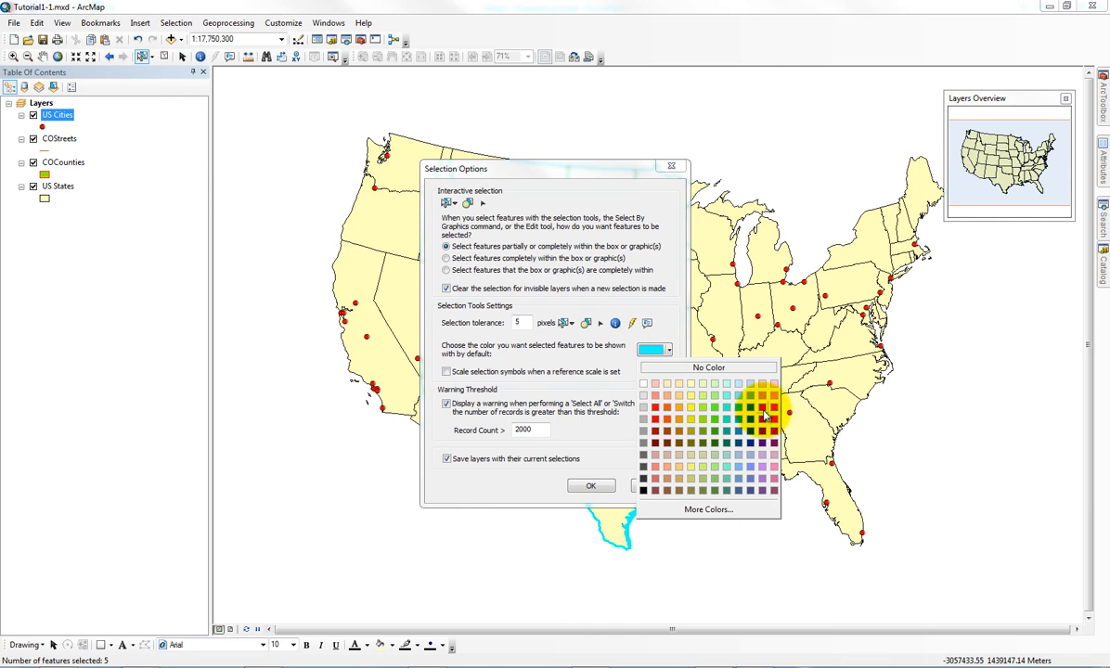
pyautogui.click(762, 415)
pyautogui.click(591, 485)
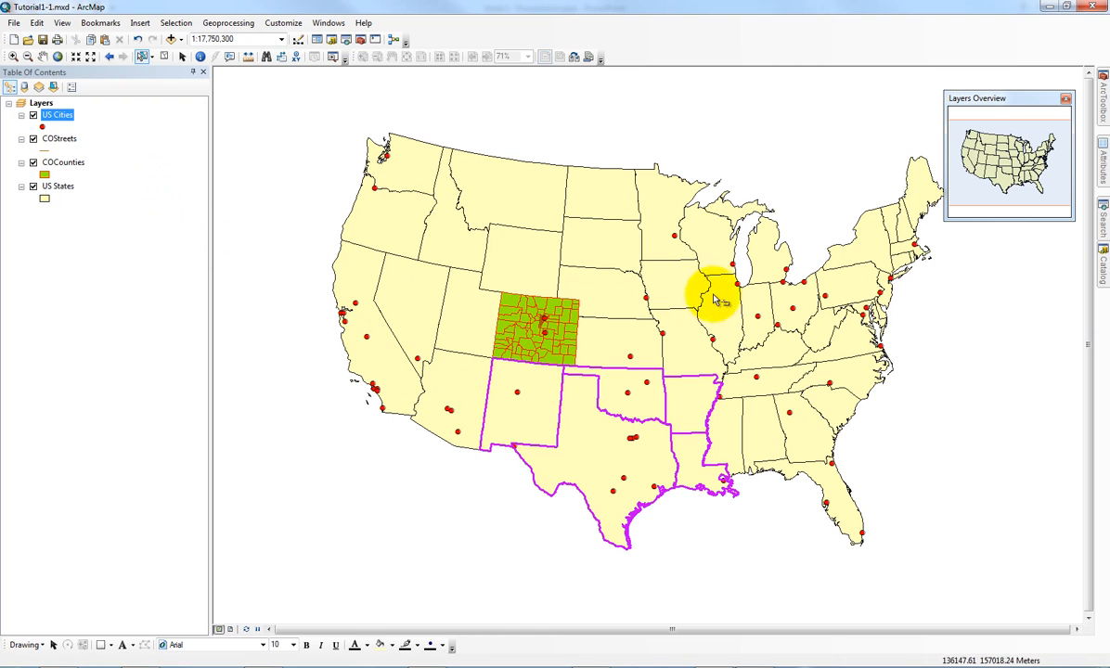
# Step: Select Missouri with the city on its western border, and choose Square 2 as the US Cities layer's symbol for selected features
pyautogui.click(666, 338)
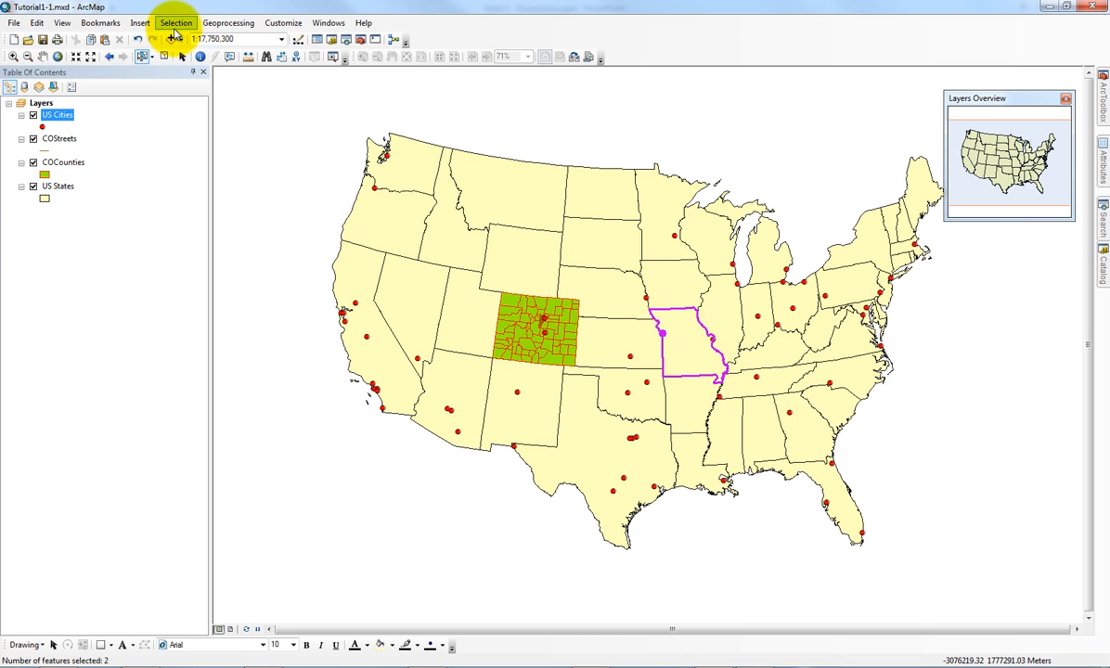
pyautogui.rightClick(53, 115)
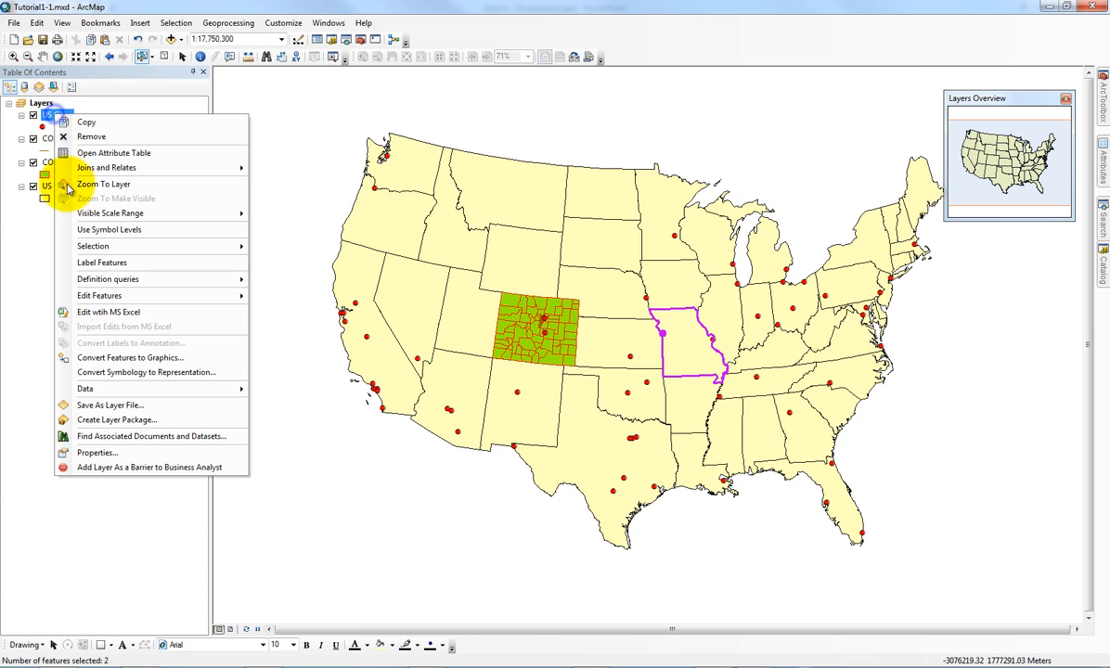
pyautogui.click(144, 523)
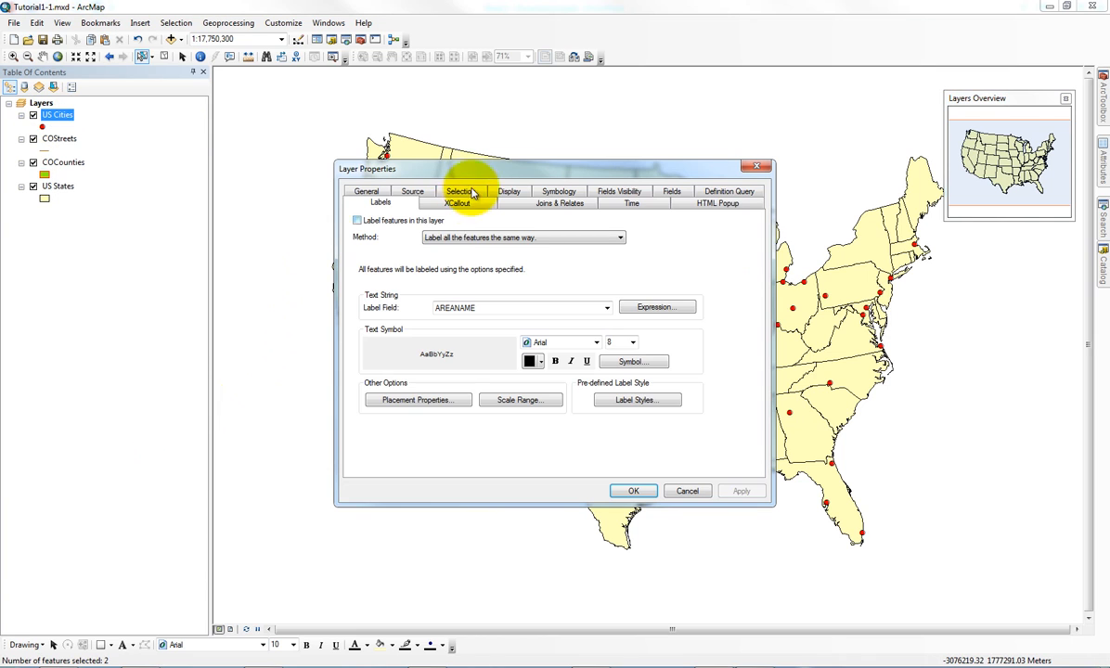
pyautogui.click(461, 192)
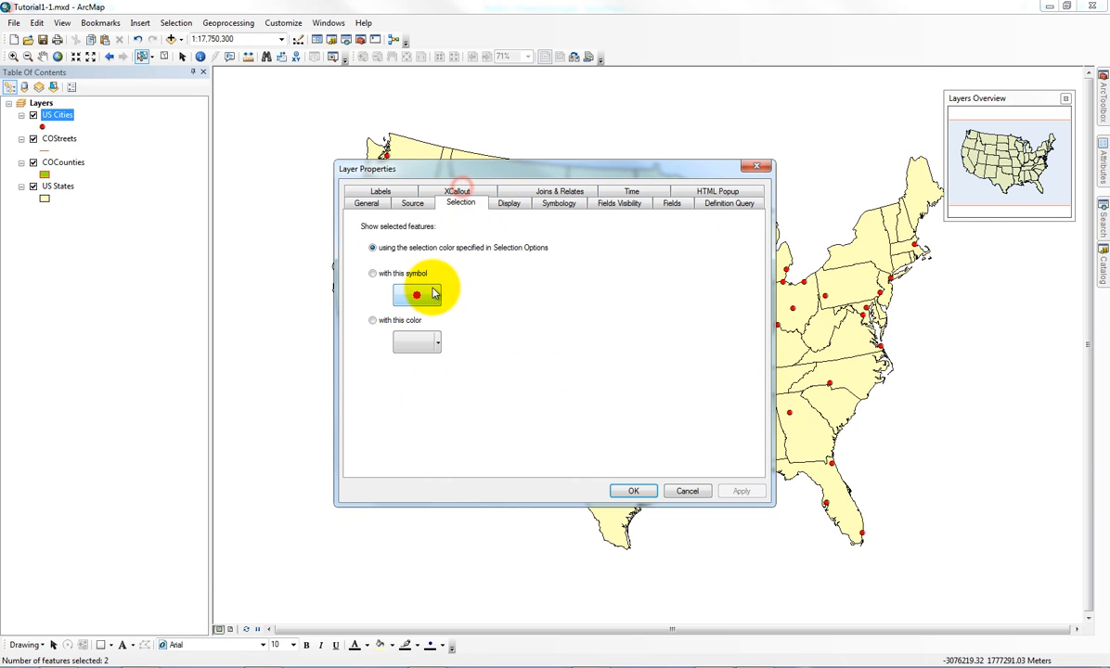
pyautogui.click(417, 295)
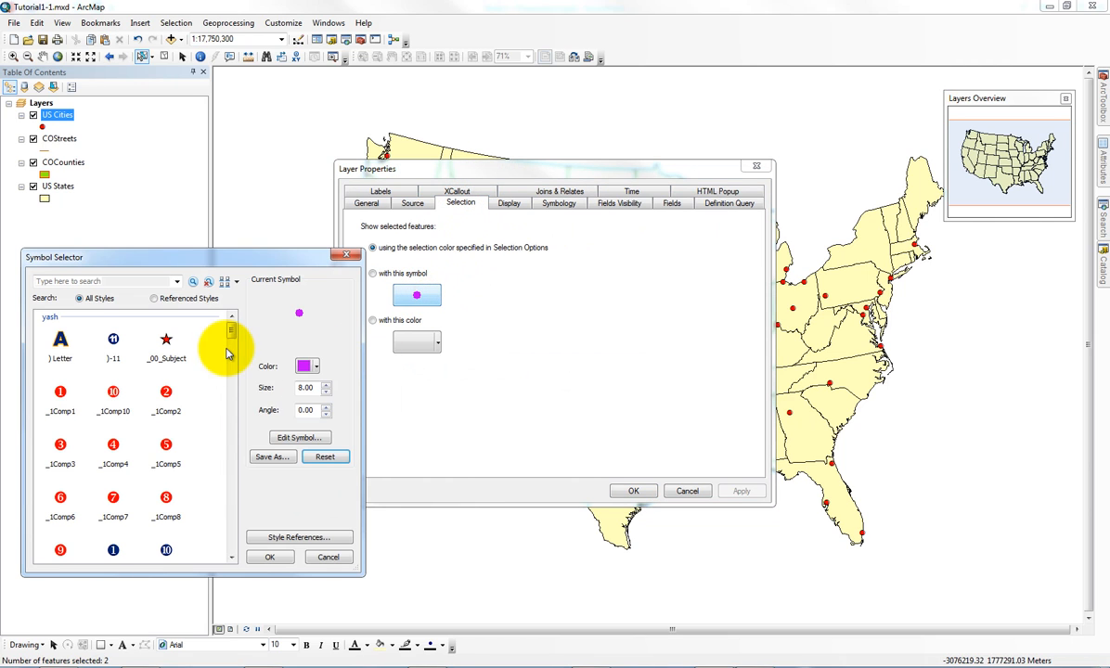
pyautogui.click(236, 422)
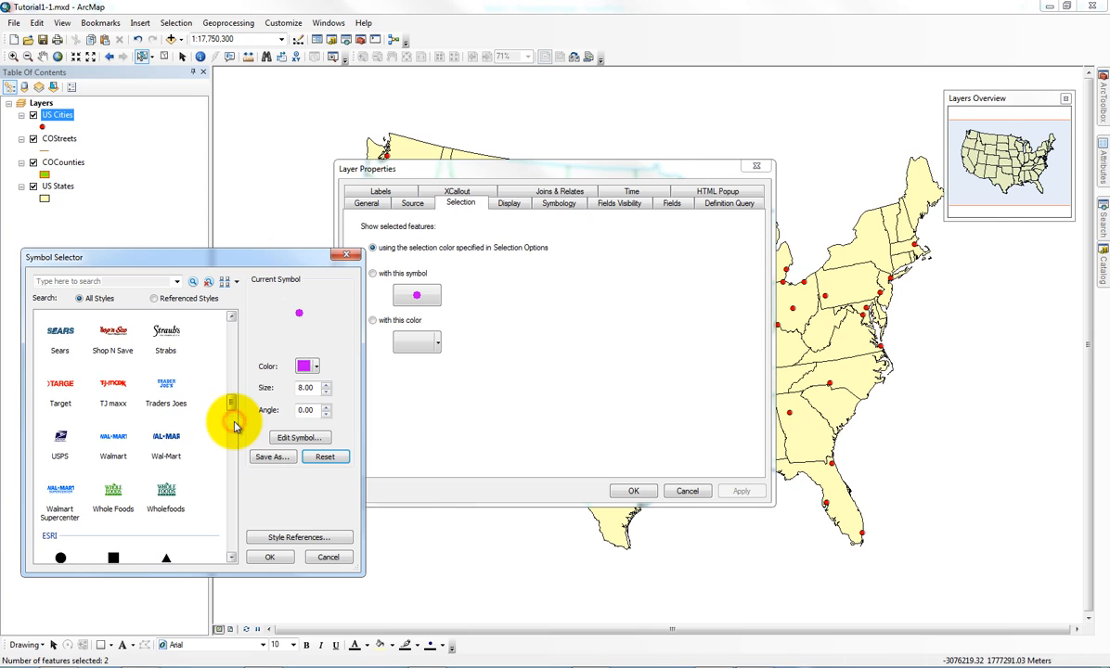
pyautogui.click(167, 414)
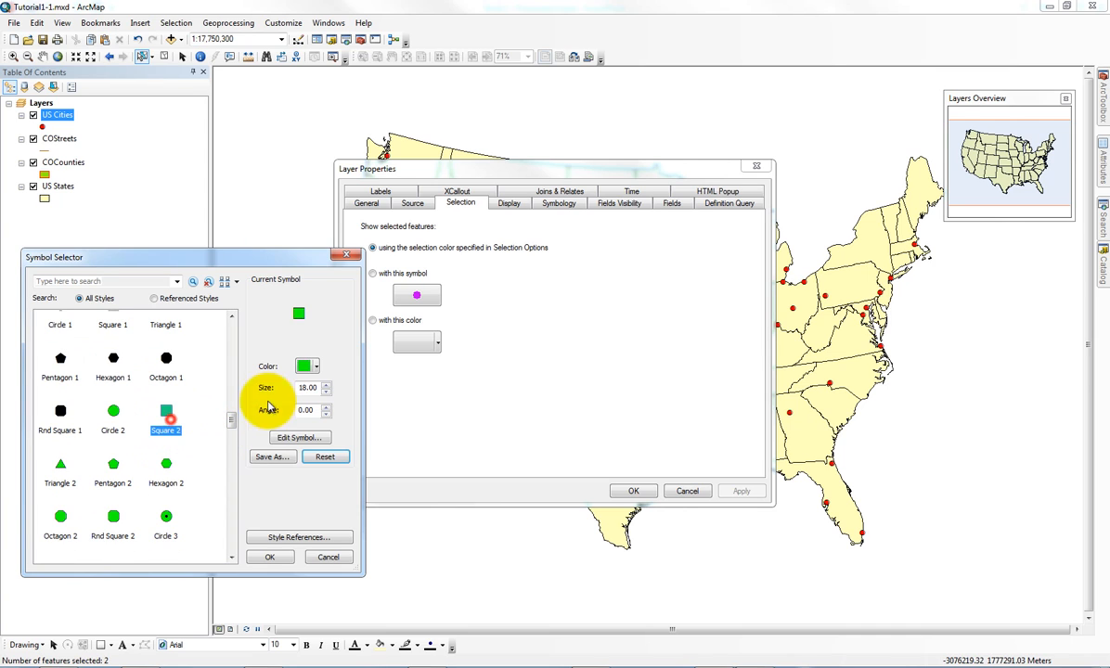
# Step: Color the Square 2 selection symbol red and apply it to the US Cities layer's selected features
pyautogui.click(312, 368)
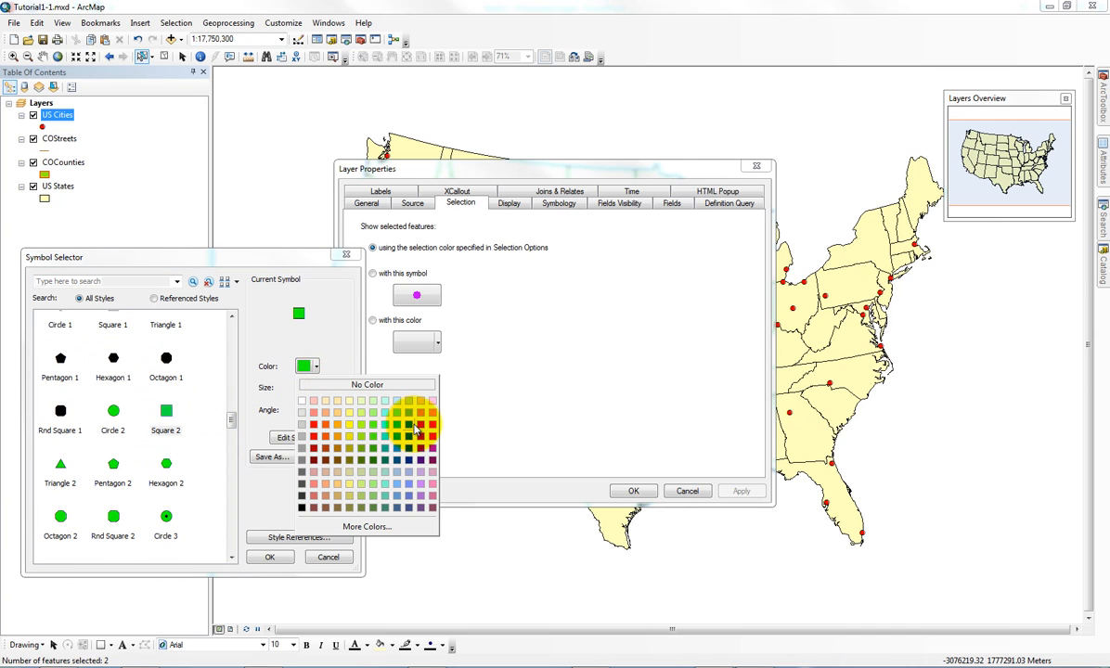
pyautogui.click(433, 424)
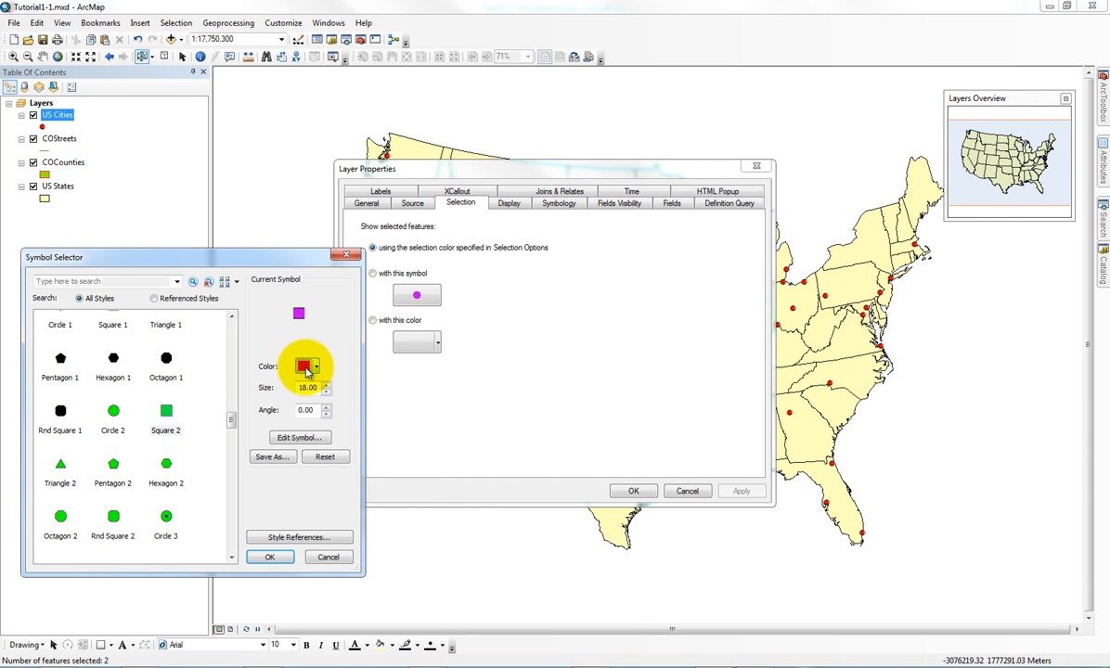
pyautogui.click(312, 368)
pyautogui.click(315, 424)
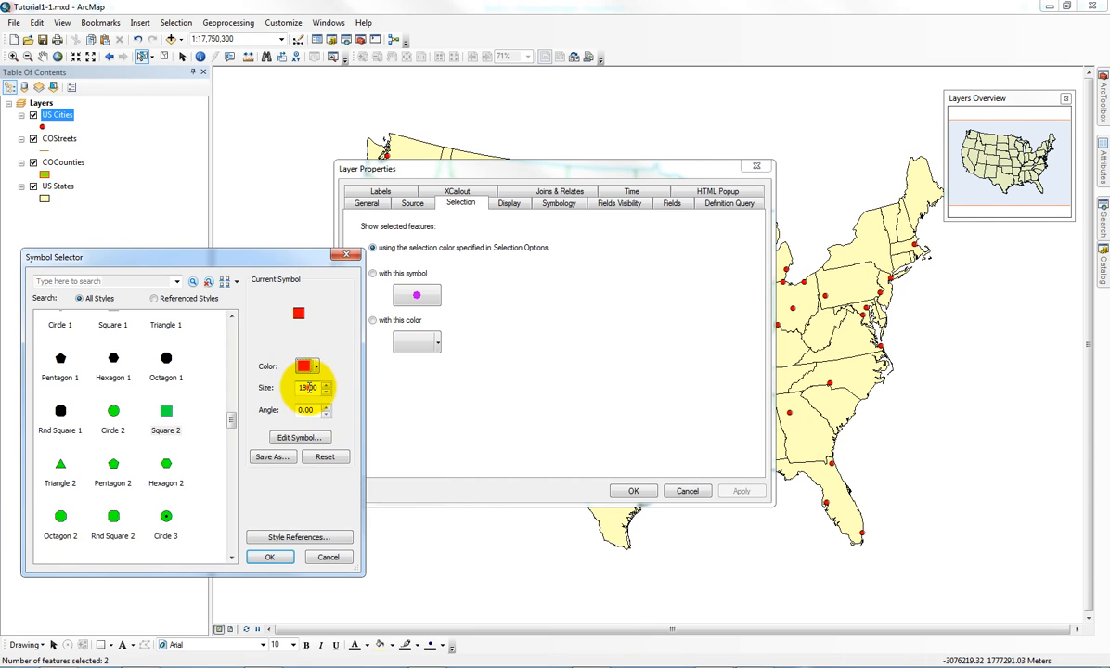
pyautogui.press('Return')
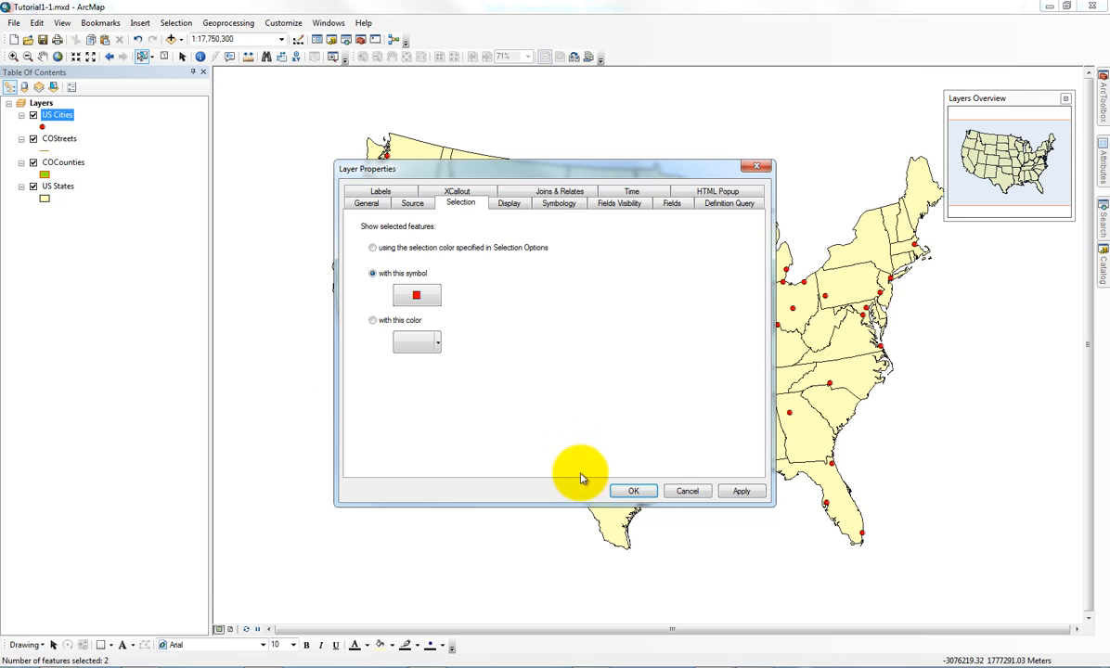
pyautogui.click(626, 491)
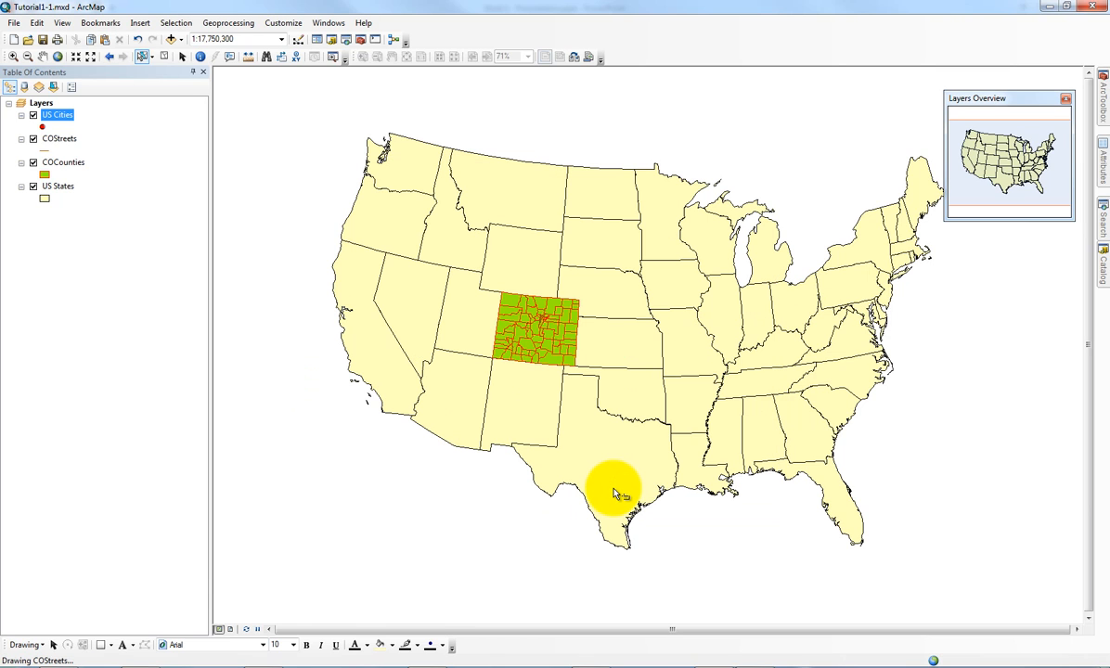
# Step: Select cities in Missouri and Indiana and finally Cincinnati one after another, and list the layers by selection
pyautogui.click(663, 337)
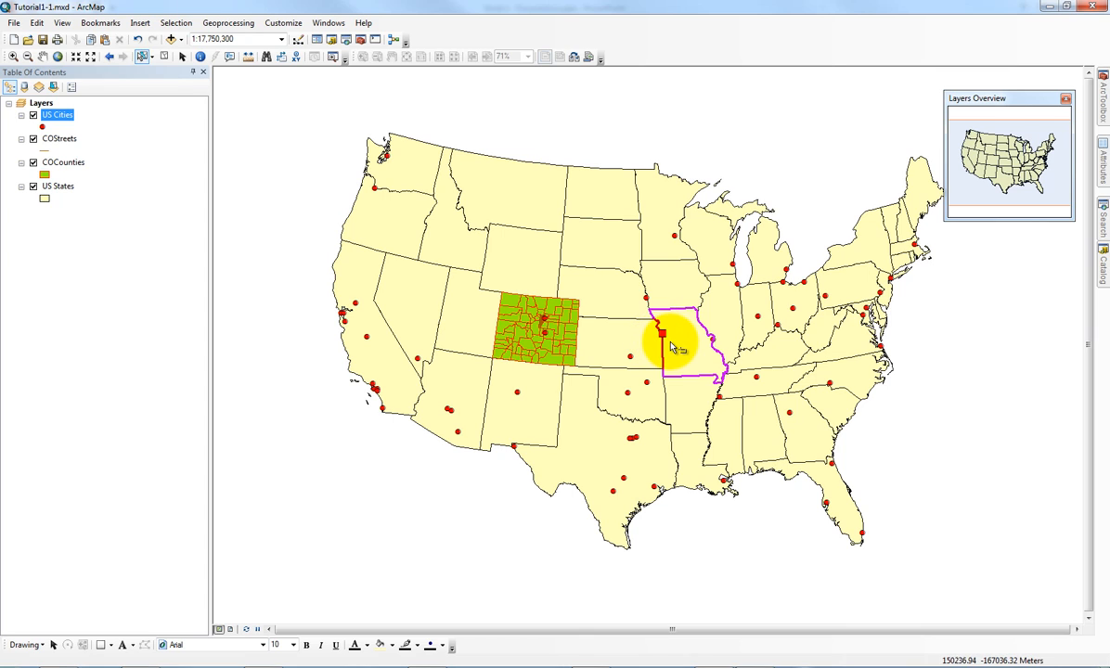
pyautogui.click(711, 340)
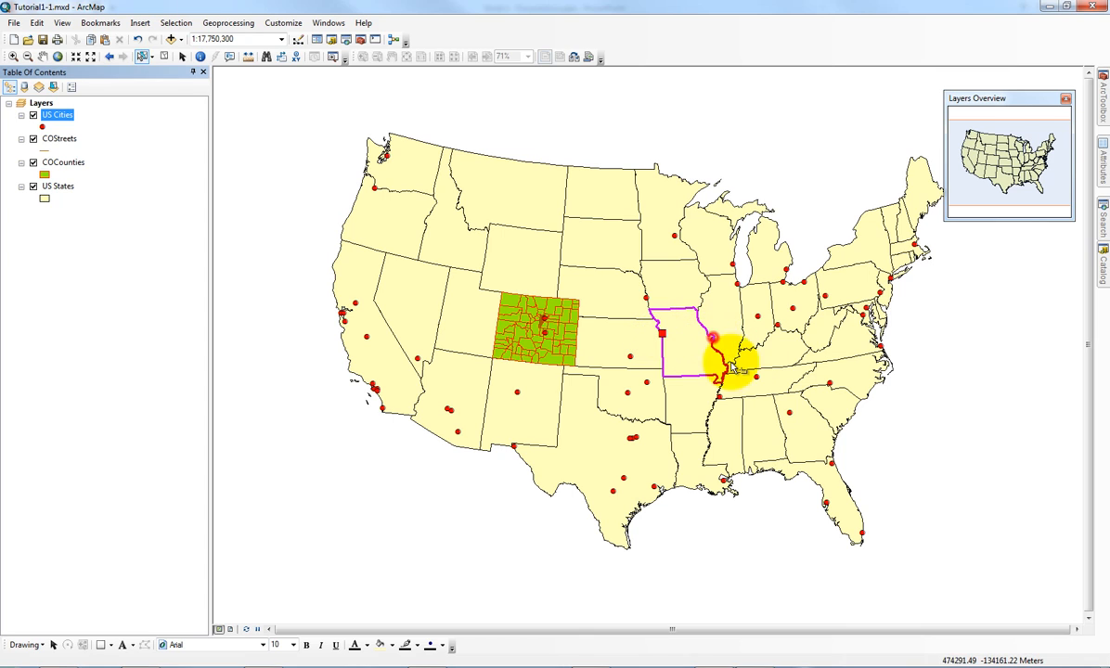
pyautogui.click(756, 319)
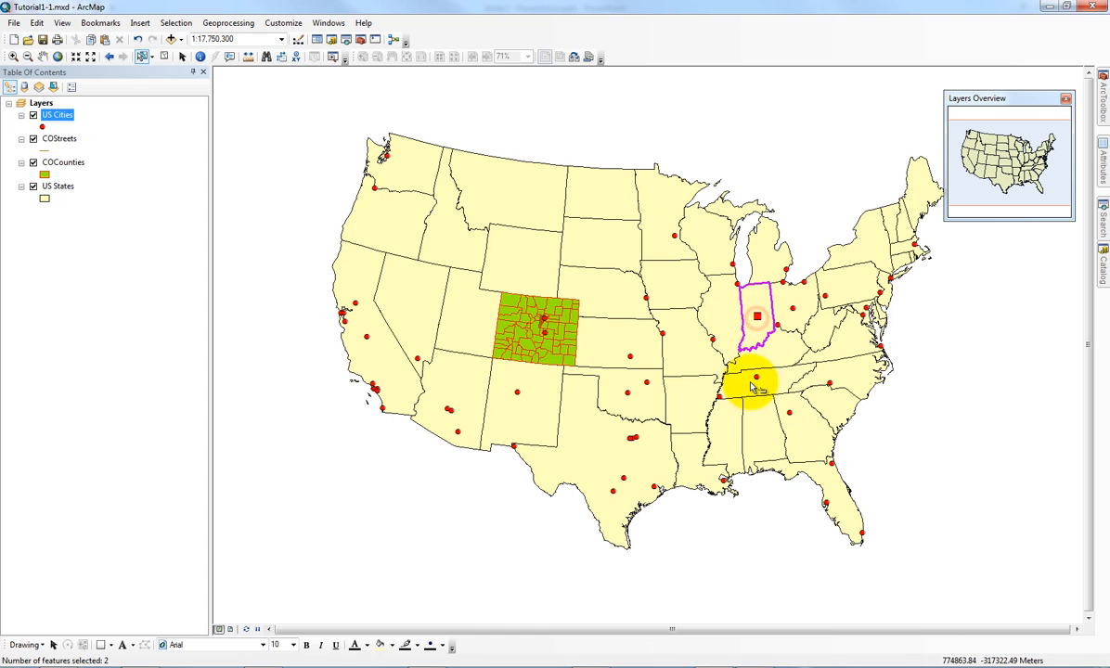
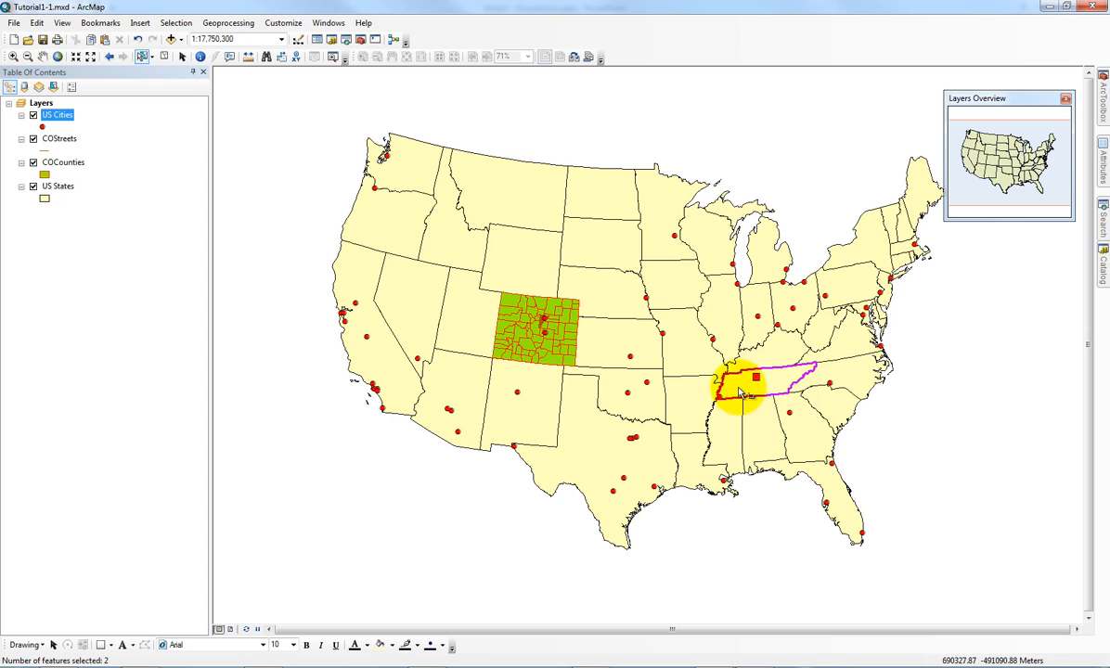
pyautogui.click(777, 325)
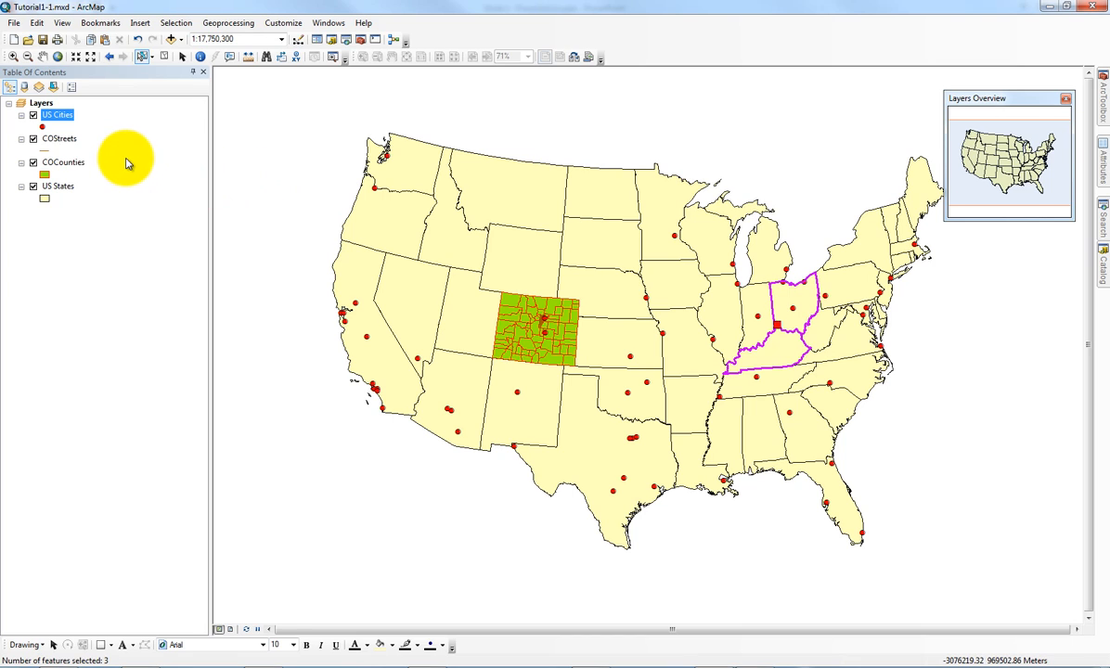
pyautogui.click(54, 87)
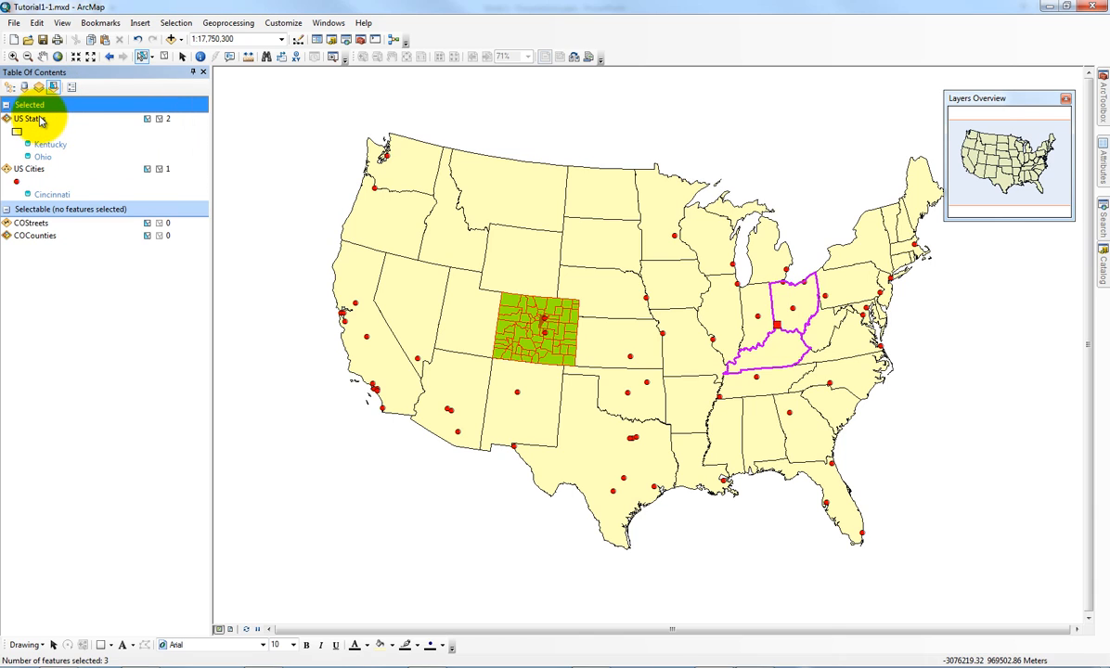
# Step: Clear all selected features and make US Cities the only selectable layer
pyautogui.rightClick(41, 171)
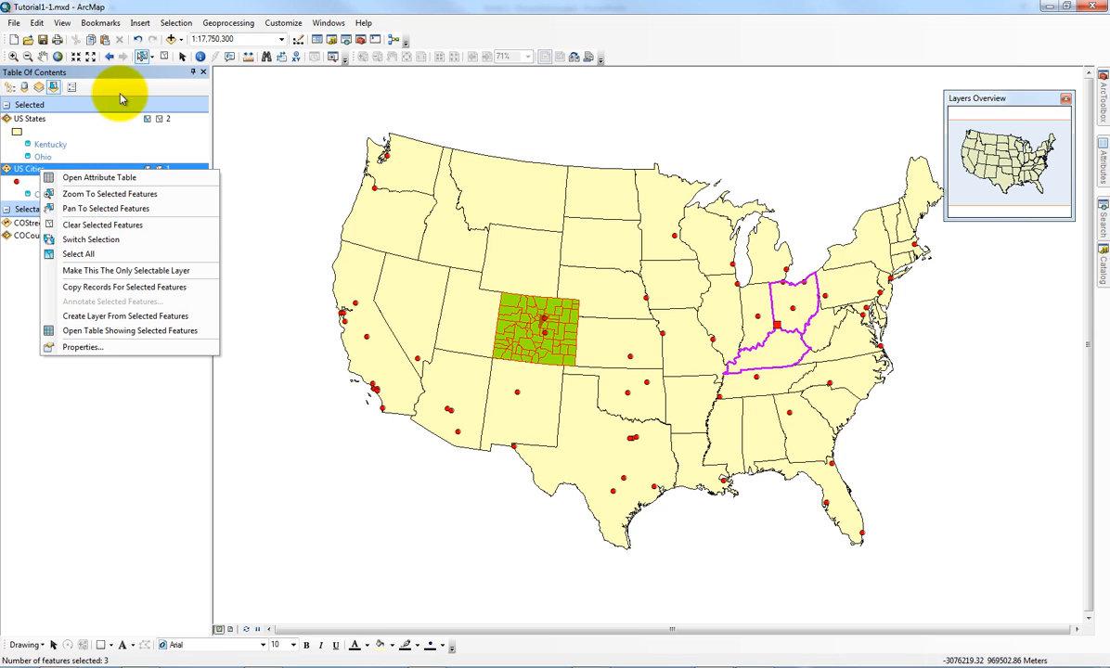
pyautogui.click(166, 58)
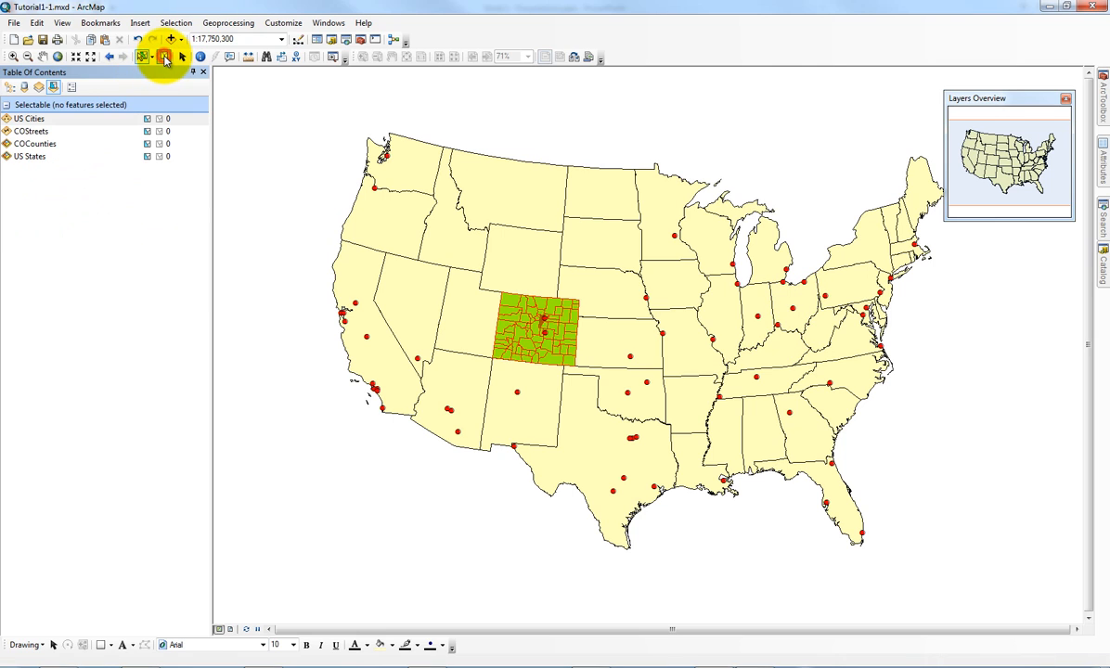
pyautogui.rightClick(41, 121)
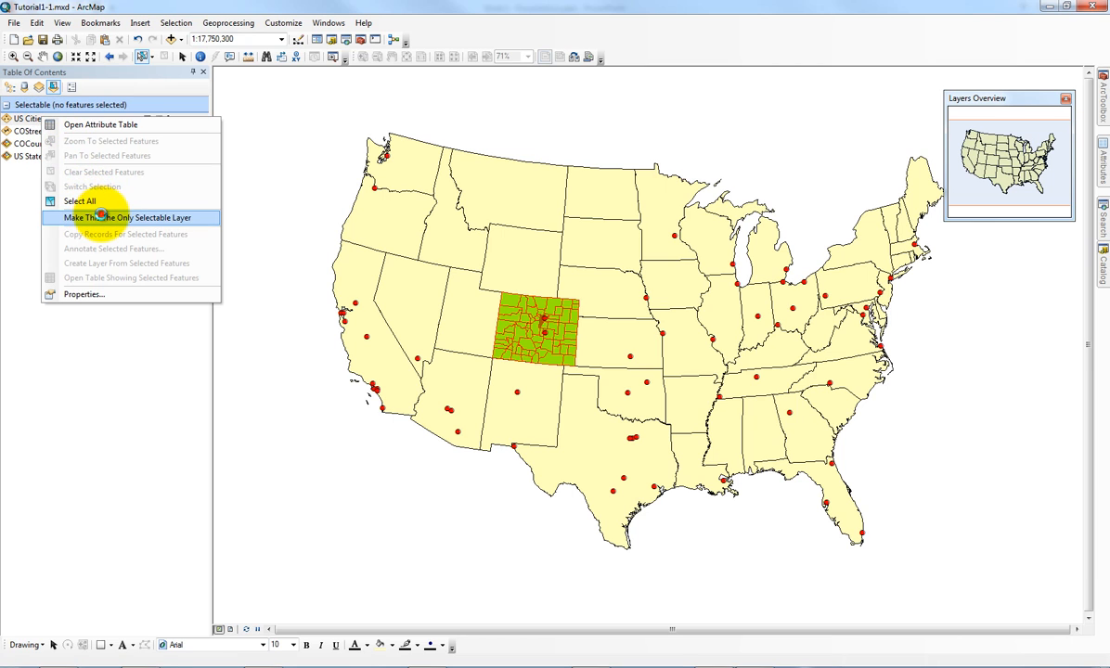
pyautogui.click(74, 147)
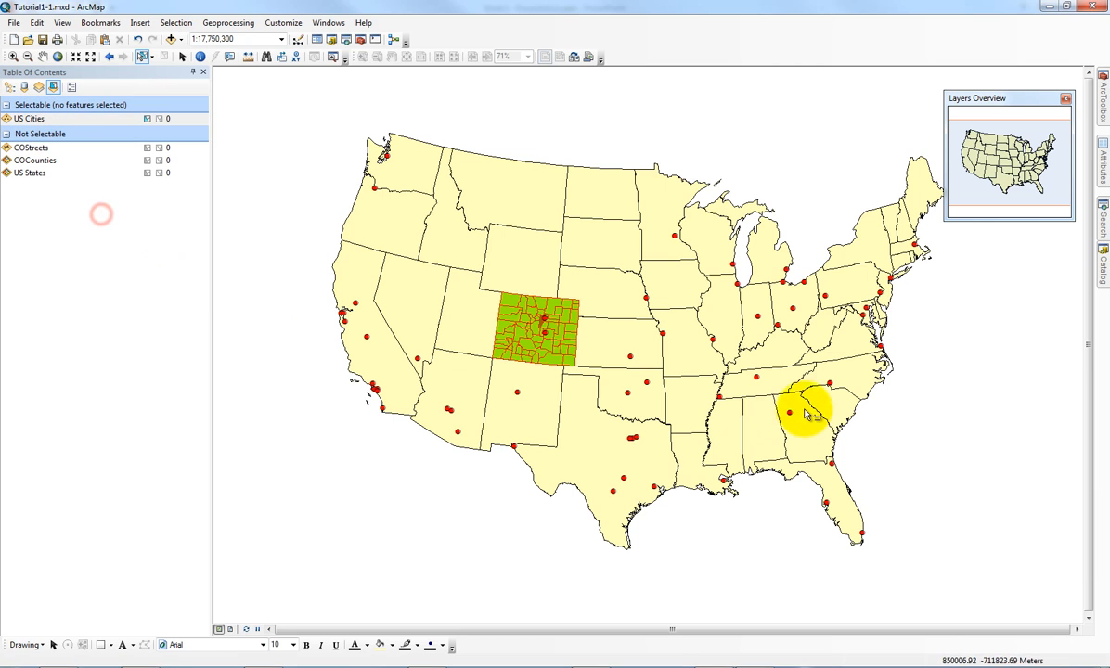
# Step: Select the Indianapolis city point, and replace that selection with Tulsa
pyautogui.click(777, 324)
pyautogui.click(760, 320)
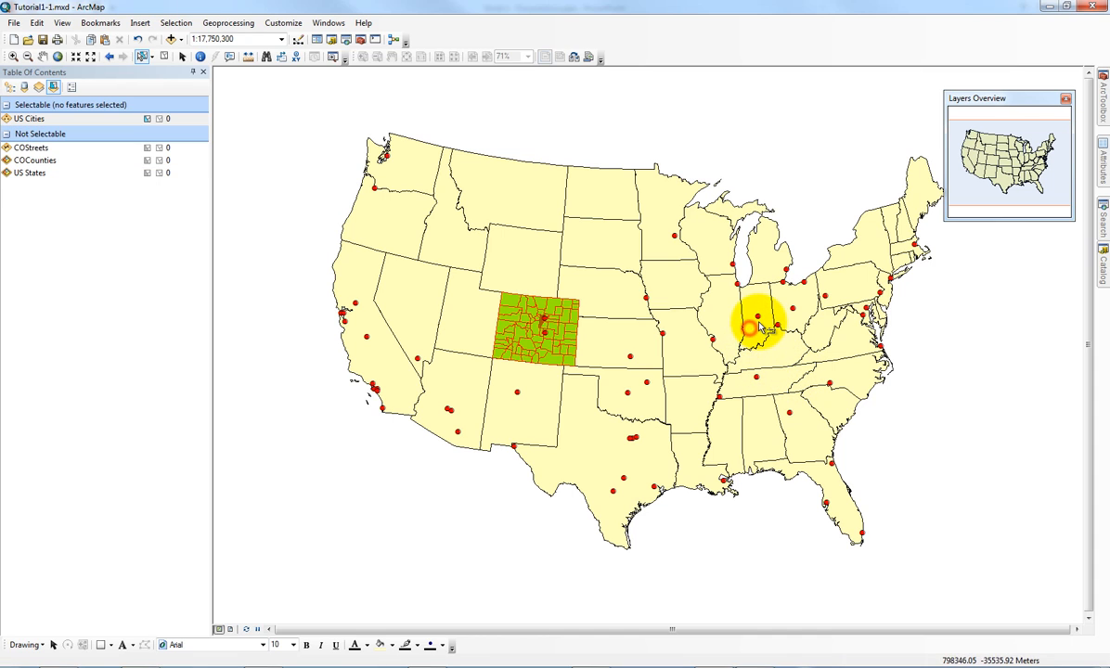
pyautogui.click(757, 318)
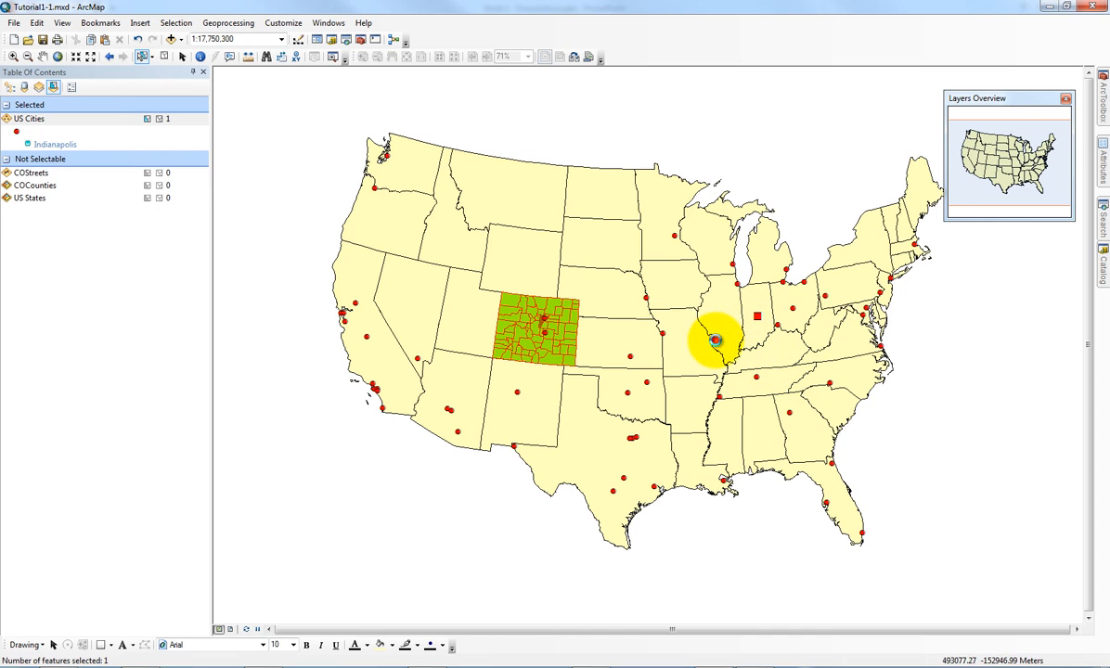
pyautogui.click(663, 342)
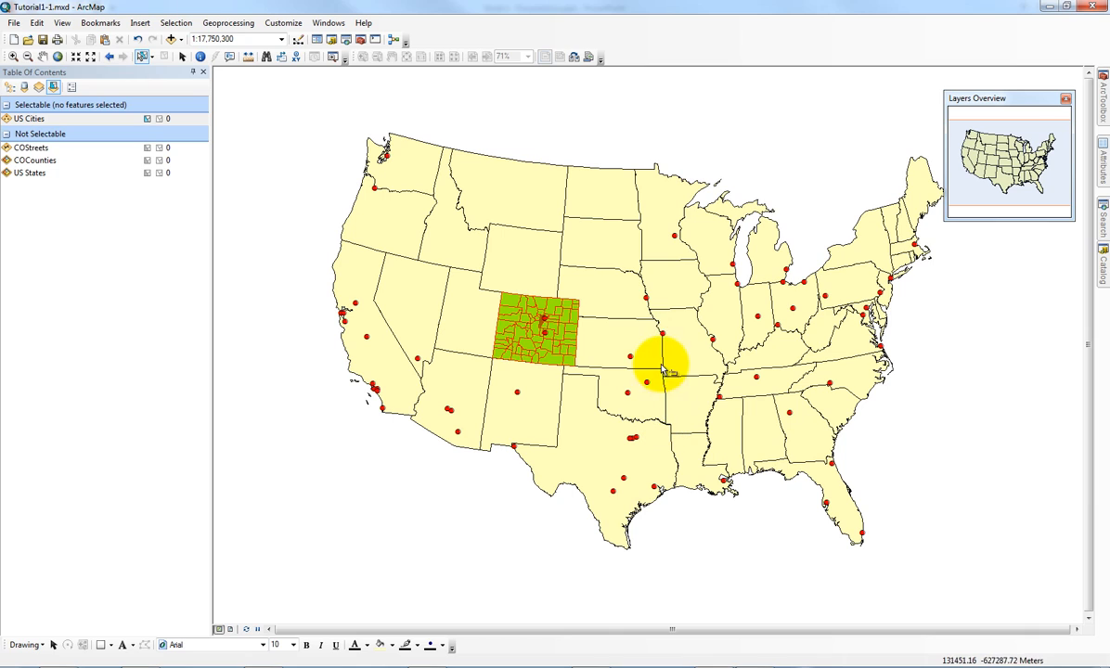
pyautogui.click(648, 382)
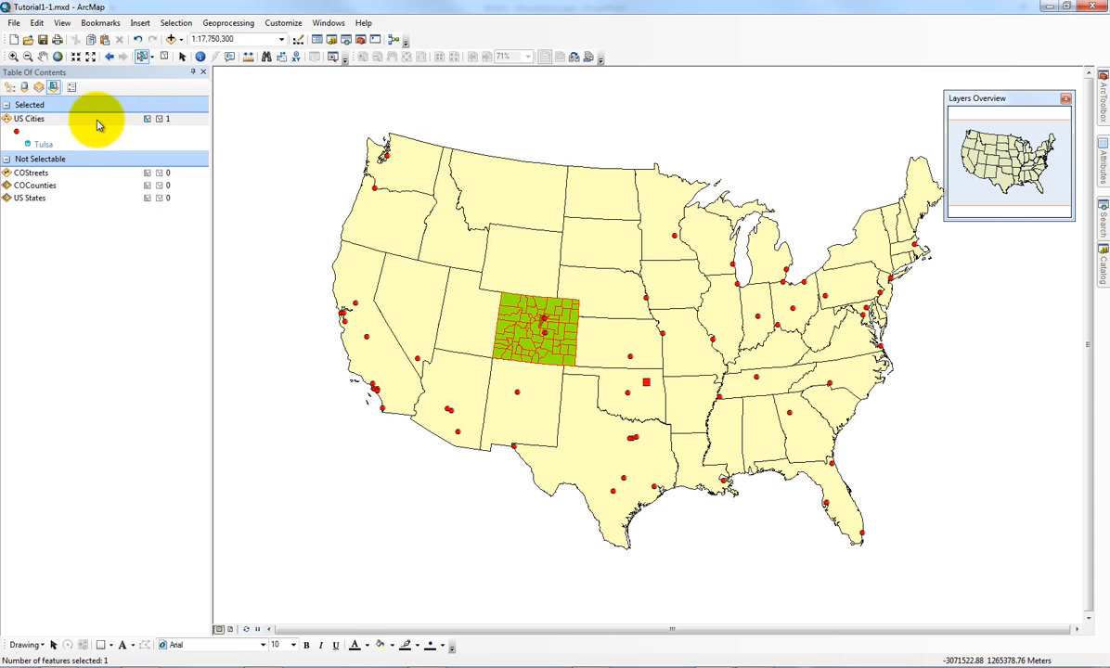
# Step: Clear the city selection and make US States the only selectable layer
pyautogui.click(161, 57)
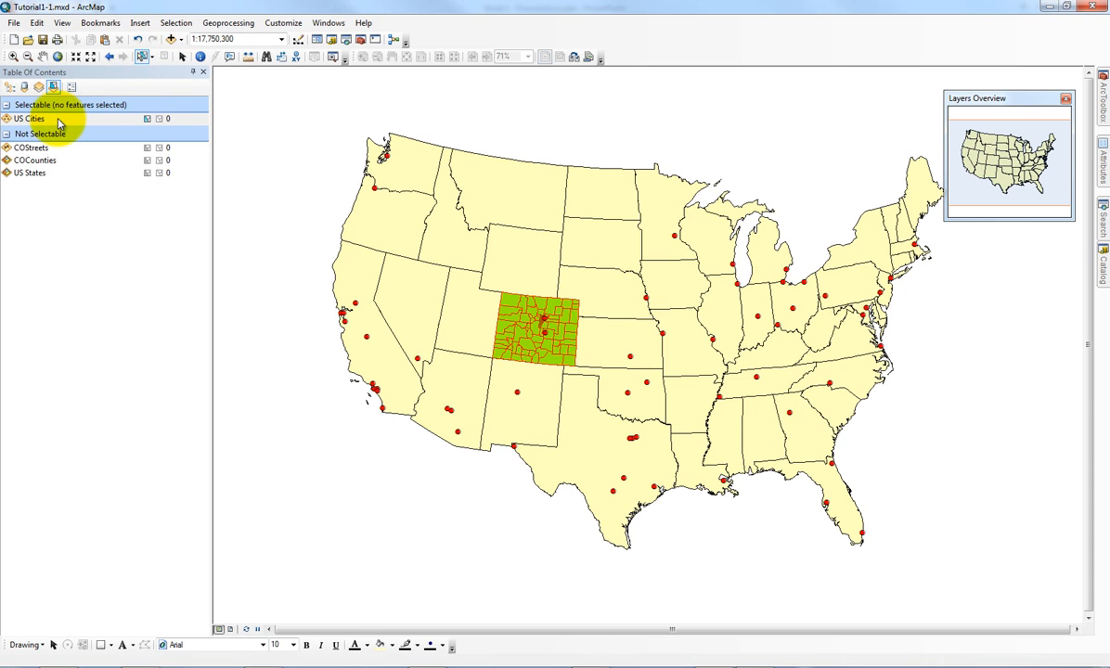
pyautogui.rightClick(56, 118)
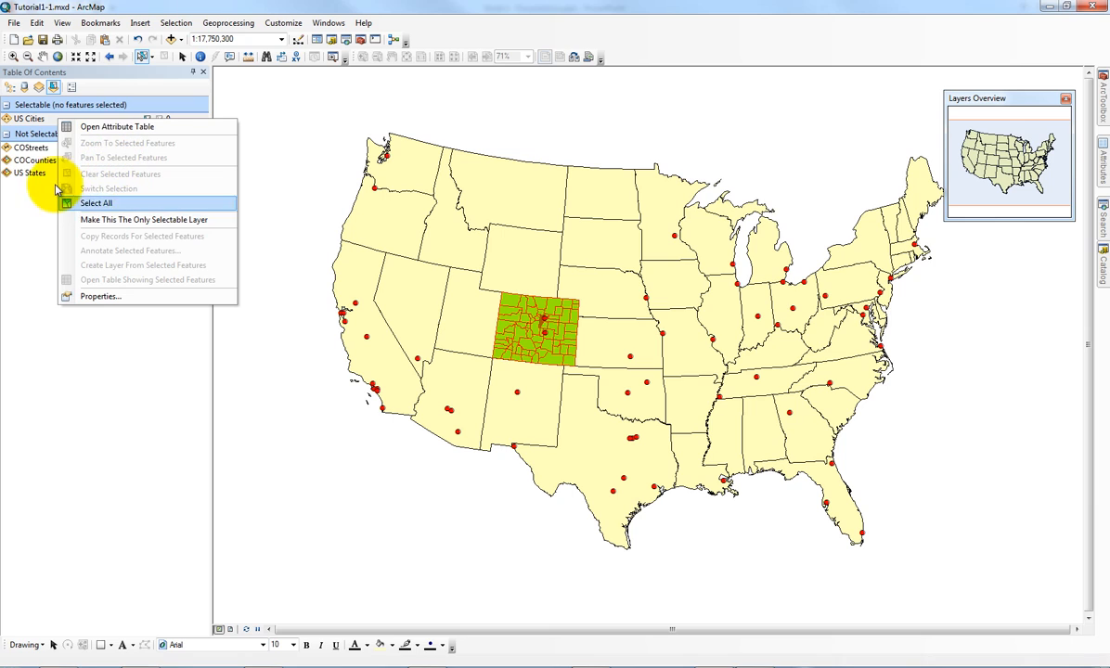
pyautogui.rightClick(20, 176)
pyautogui.rightClick(33, 175)
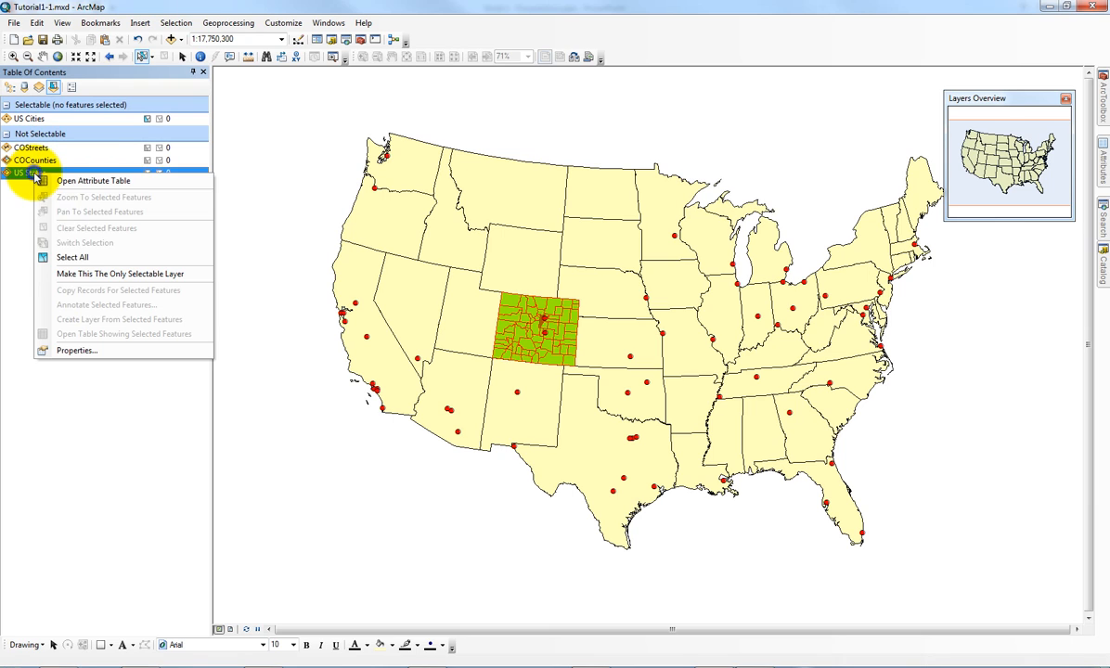
pyautogui.click(79, 274)
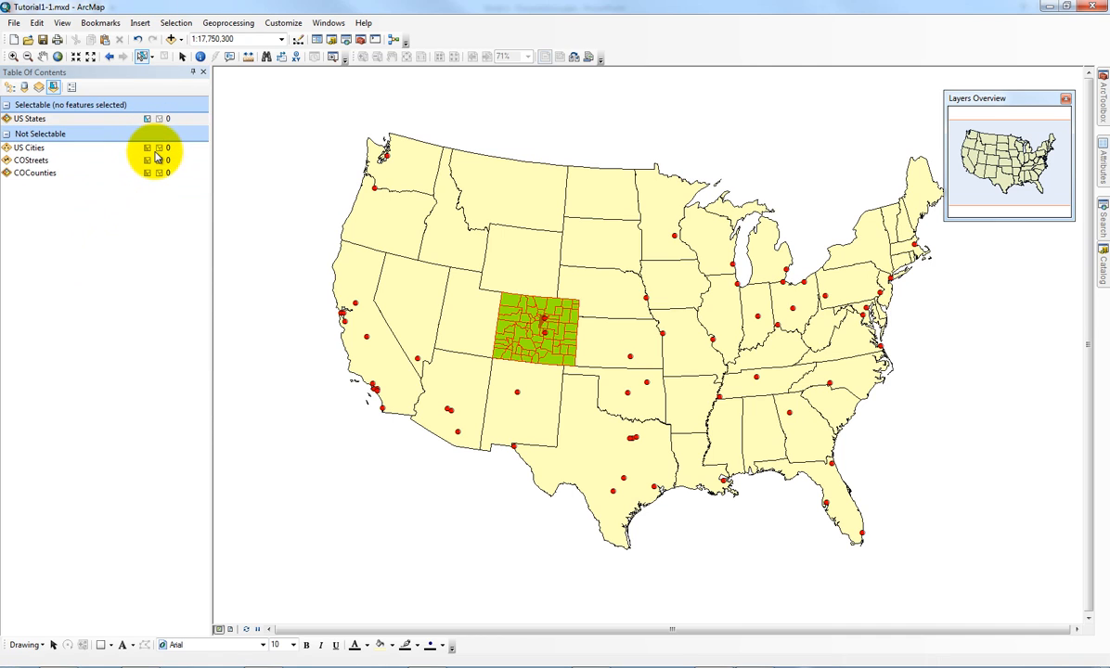
# Step: Select Utah and replace it with Texas, and return to the drawing-order layer list with the selection cleared
pyautogui.click(438, 286)
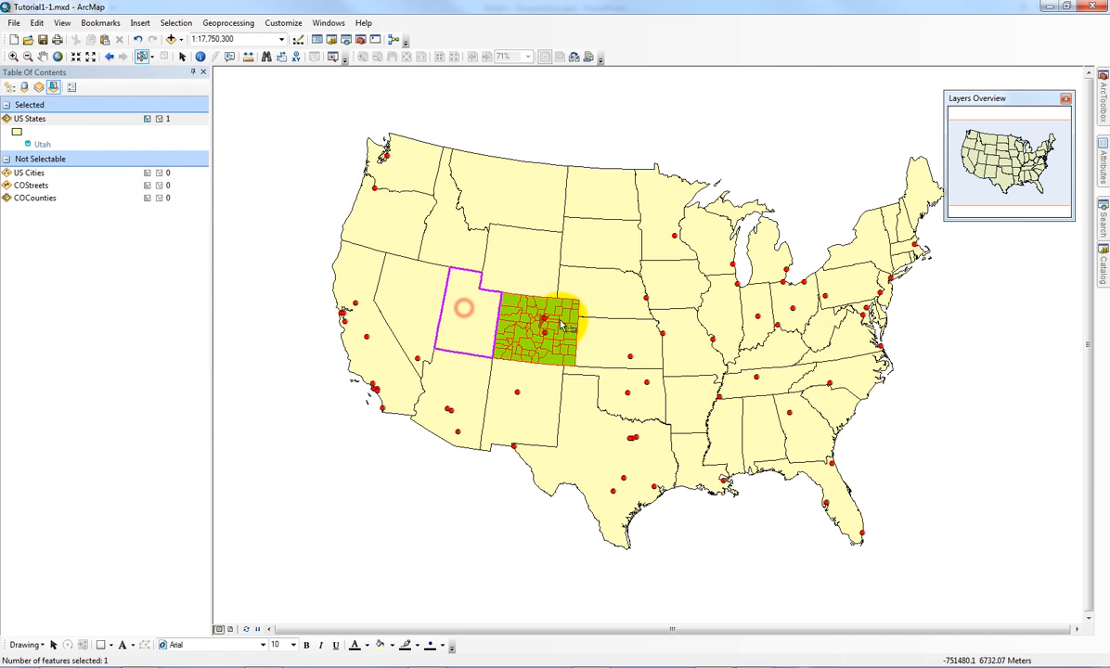
pyautogui.moveTo(642, 461)
pyautogui.mouseDown()
pyautogui.moveTo(666, 485)
pyautogui.moveTo(657, 492)
pyautogui.mouseUp()
pyautogui.click(657, 492)
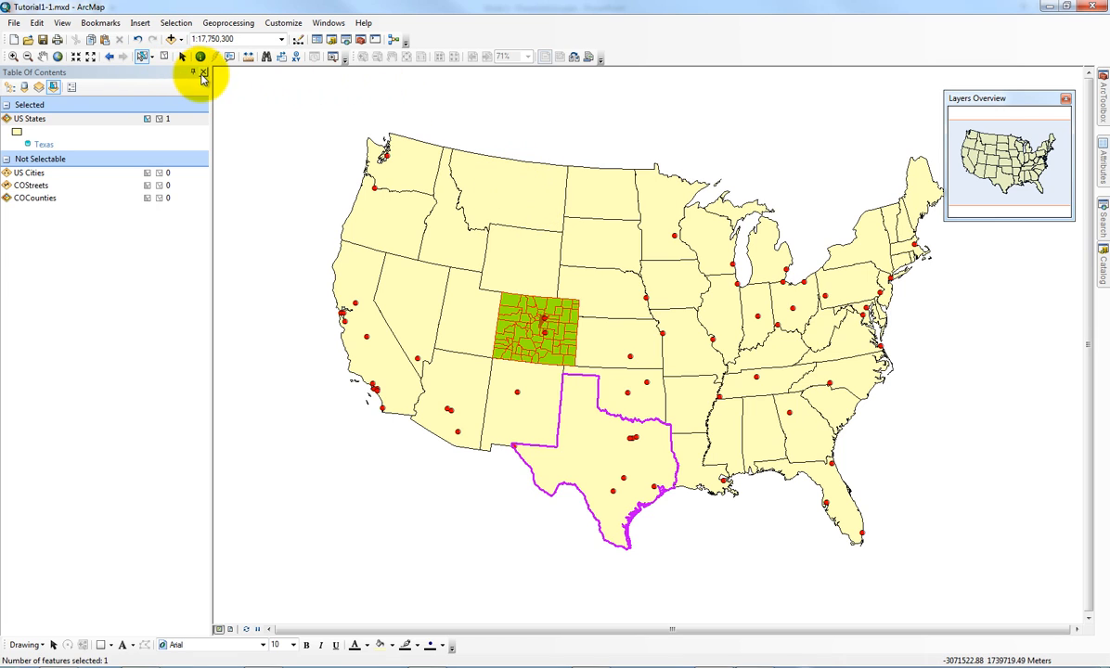
pyautogui.click(10, 87)
pyautogui.click(167, 58)
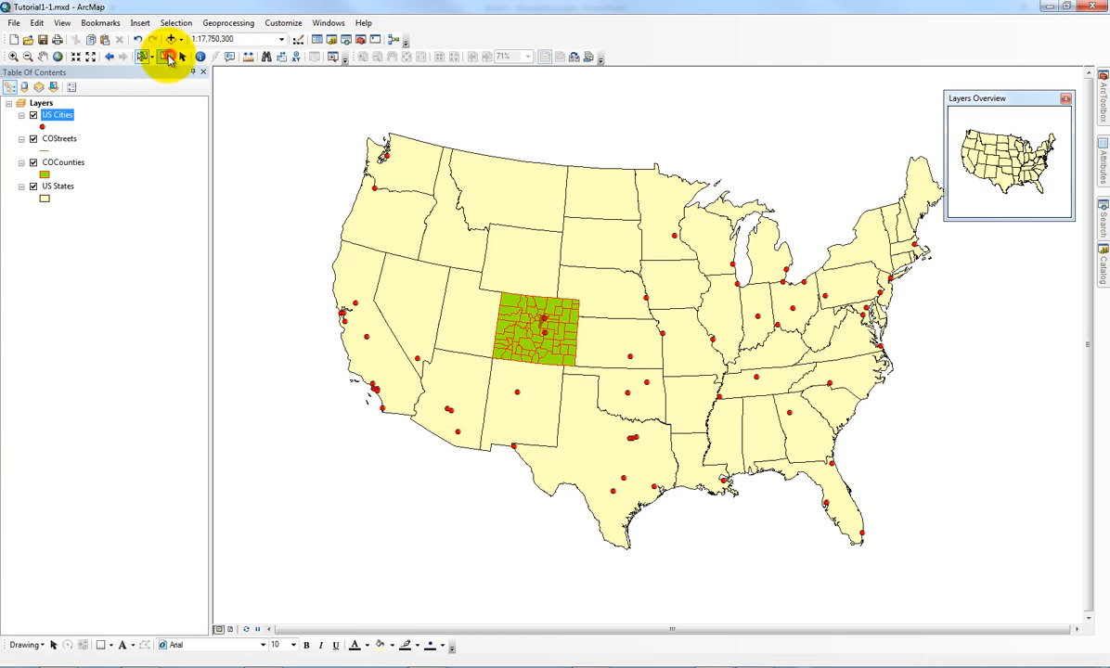
# Step: Select the southern and central US states with a circle centred near the Texas–Louisiana border, using Select by Circle
pyautogui.click(152, 58)
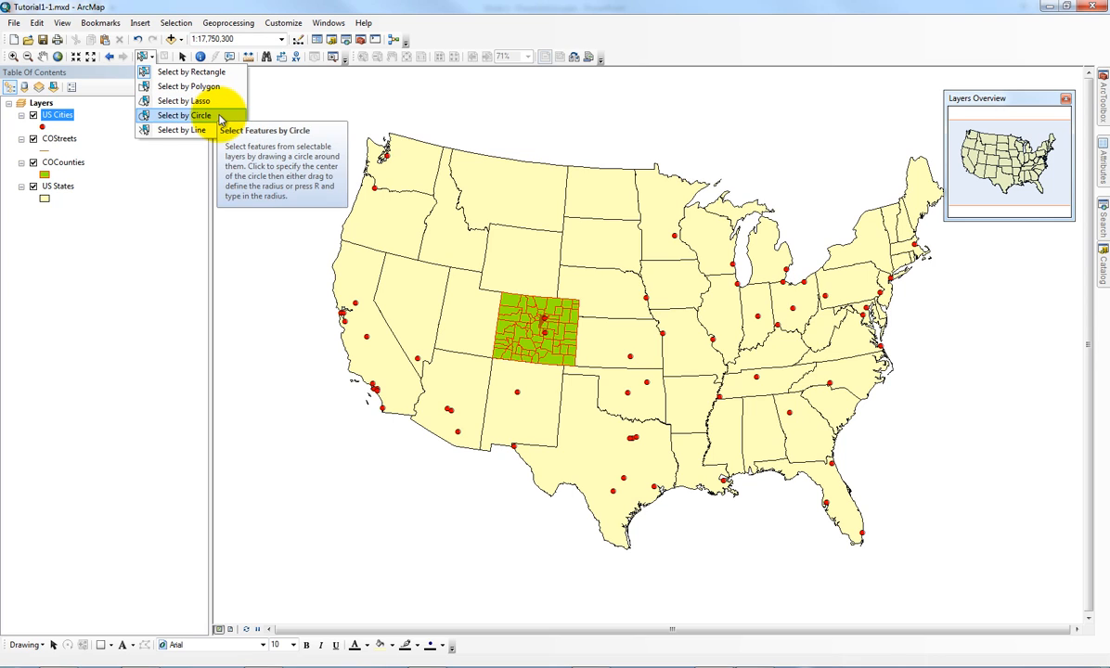
pyautogui.click(220, 115)
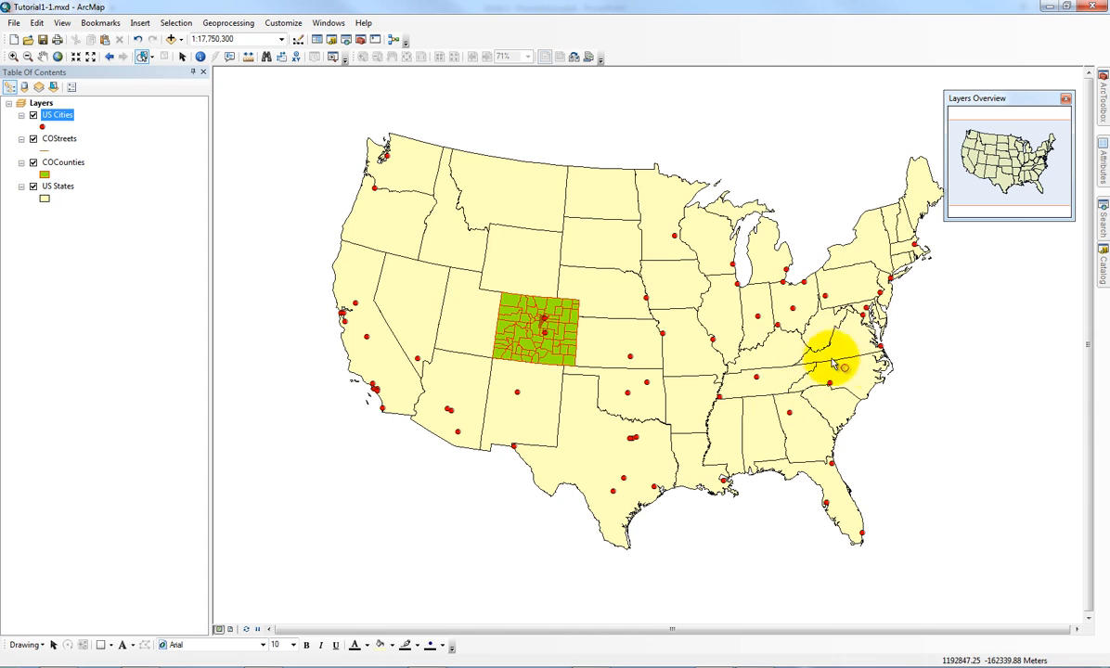
pyautogui.moveTo(674, 434); pyautogui.dragTo(734, 525)
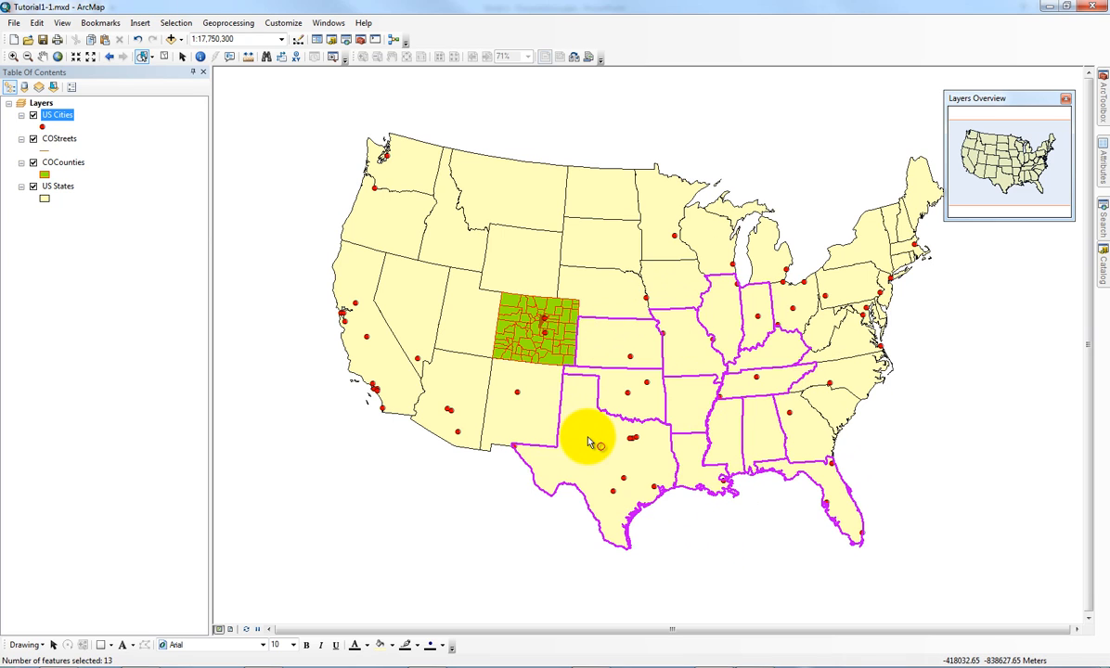
# Step: Make US Cities the only selectable layer and clear the selected states
pyautogui.click(54, 86)
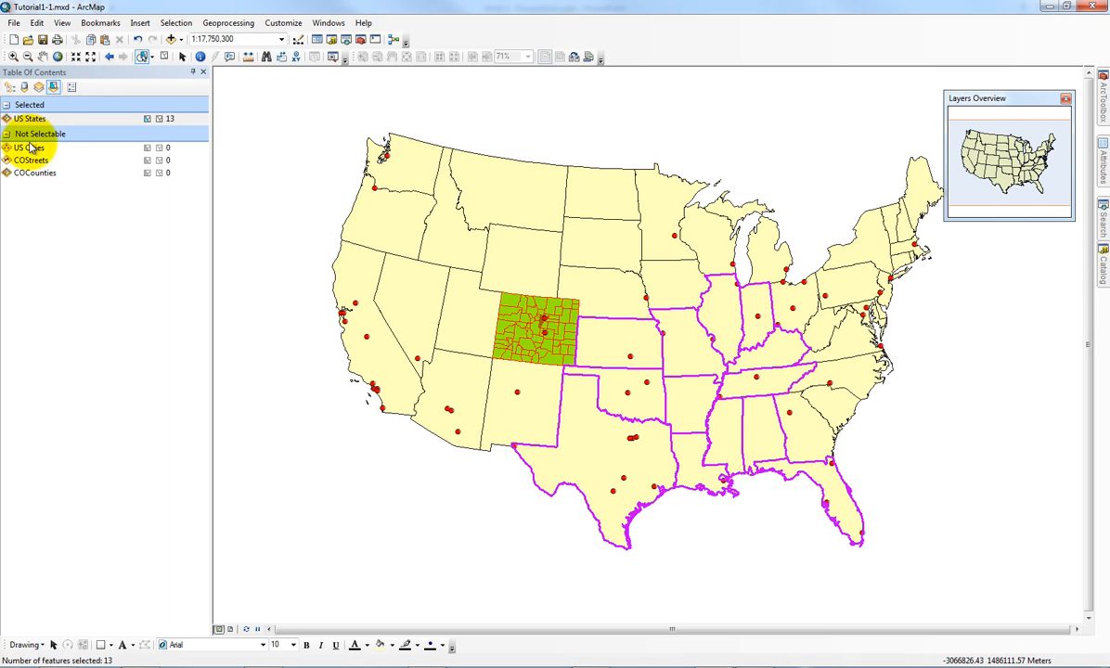
pyautogui.rightClick(28, 151)
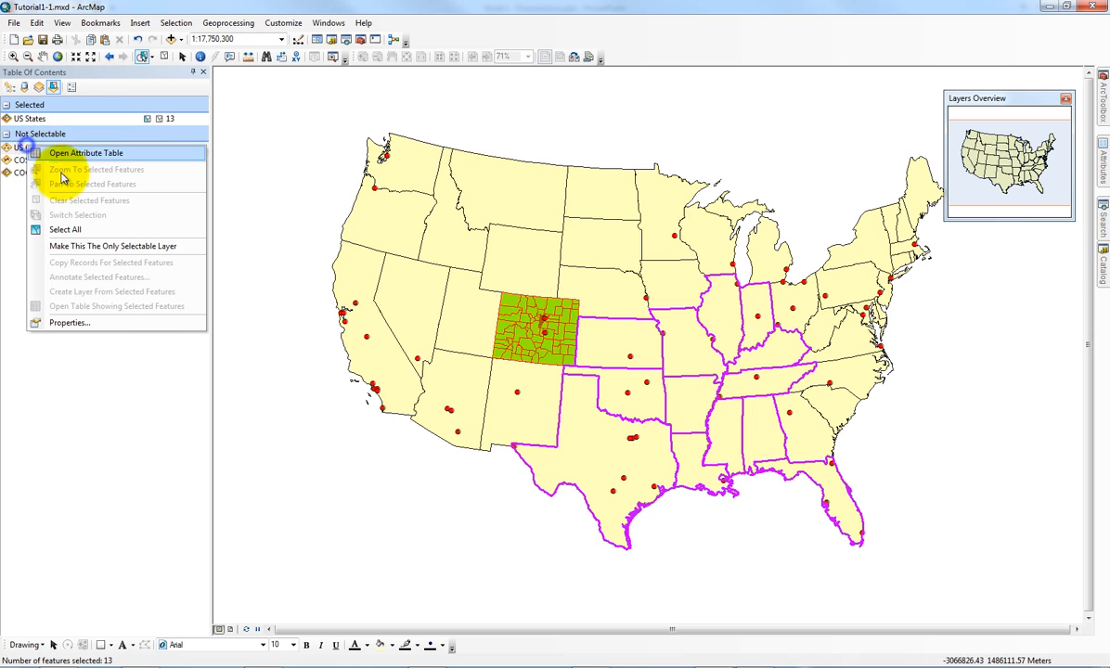
pyautogui.click(93, 243)
pyautogui.click(164, 55)
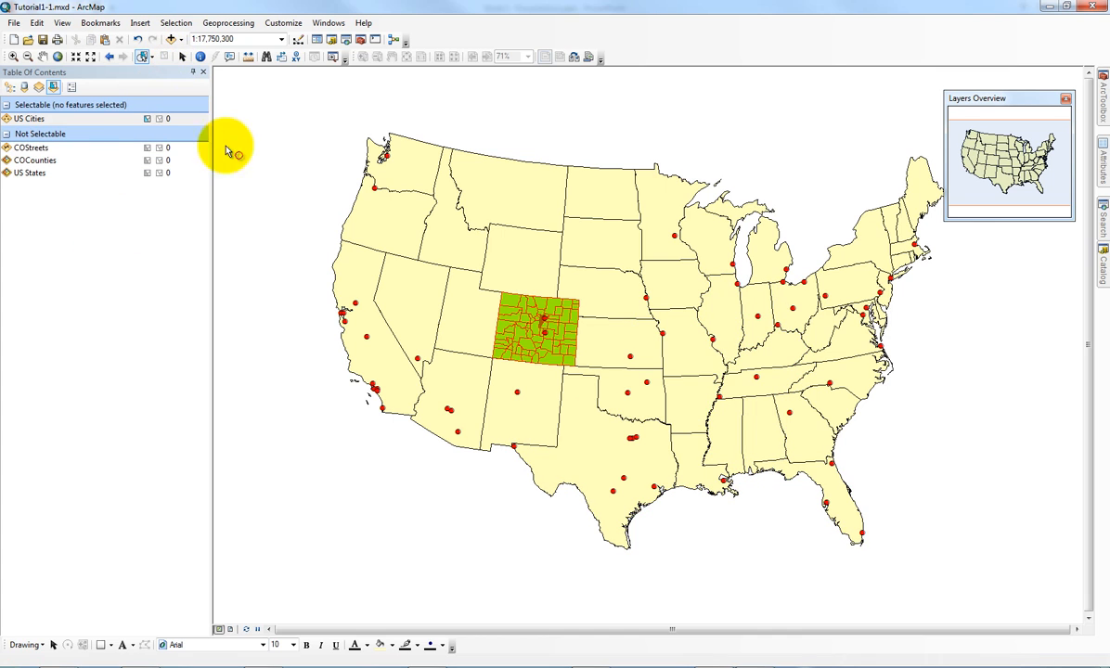
# Step: Circle-select the cities around Texas, and replace that selection with circles around the Ohio and Indiana areas
pyautogui.moveTo(631, 457); pyautogui.dragTo(678, 527)
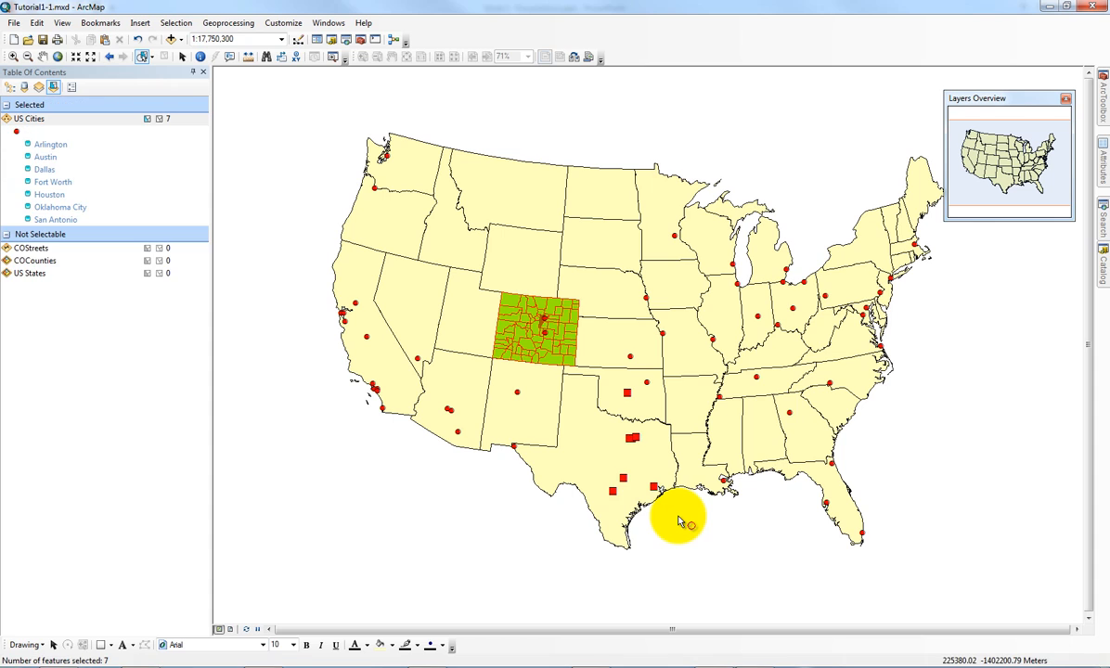
pyautogui.moveTo(759, 291); pyautogui.dragTo(806, 356)
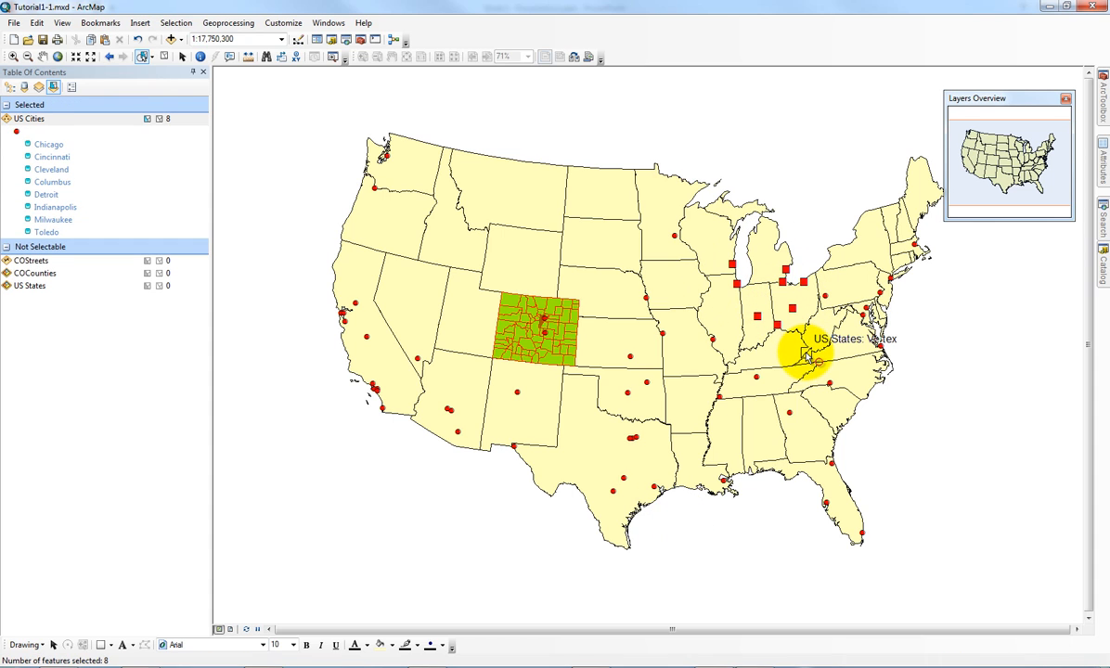
pyautogui.moveTo(727, 311); pyautogui.dragTo(794, 374)
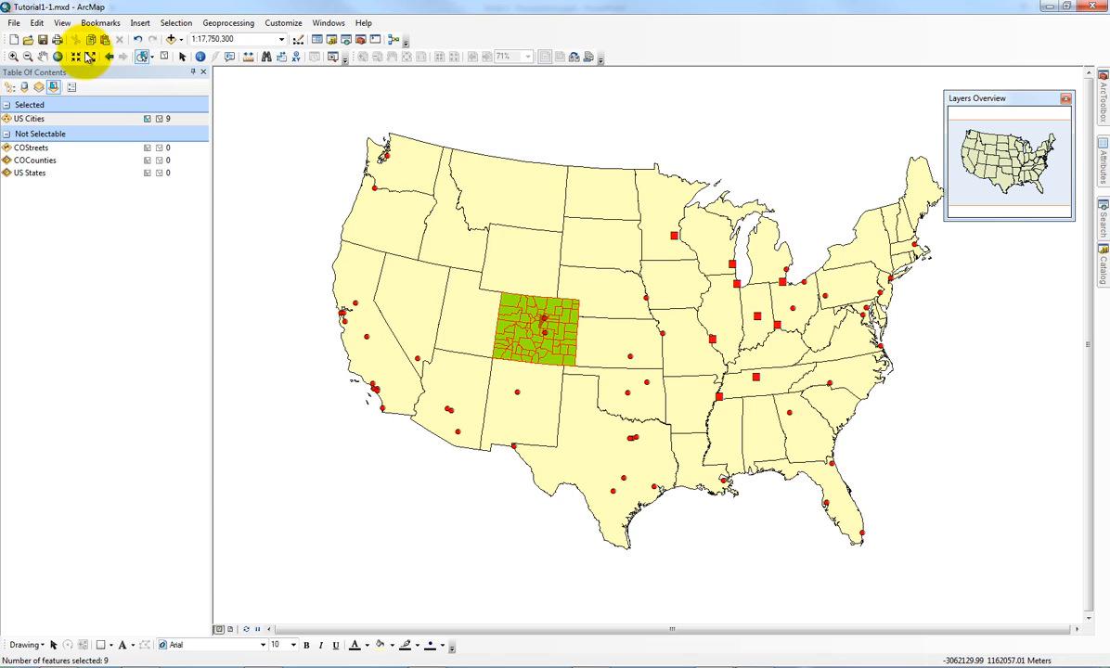
# Step: Select a large group of Midwest and Great Lakes cities with Select by Lasso, and replace that selection with Kansas City and Omaha
pyautogui.click(147, 57)
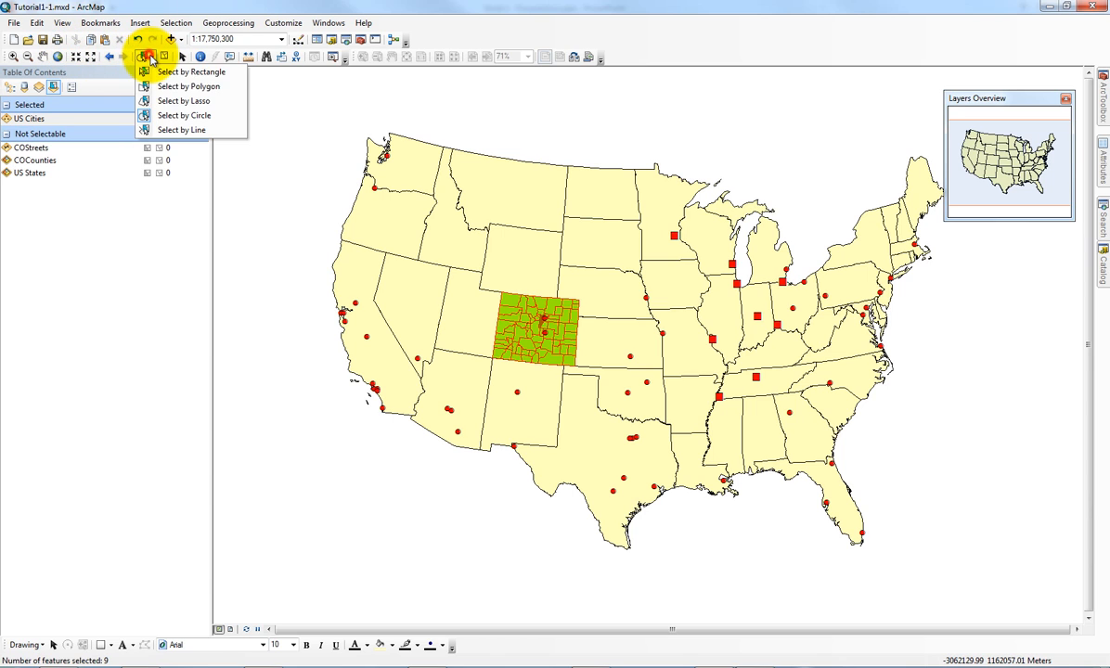
pyautogui.click(162, 100)
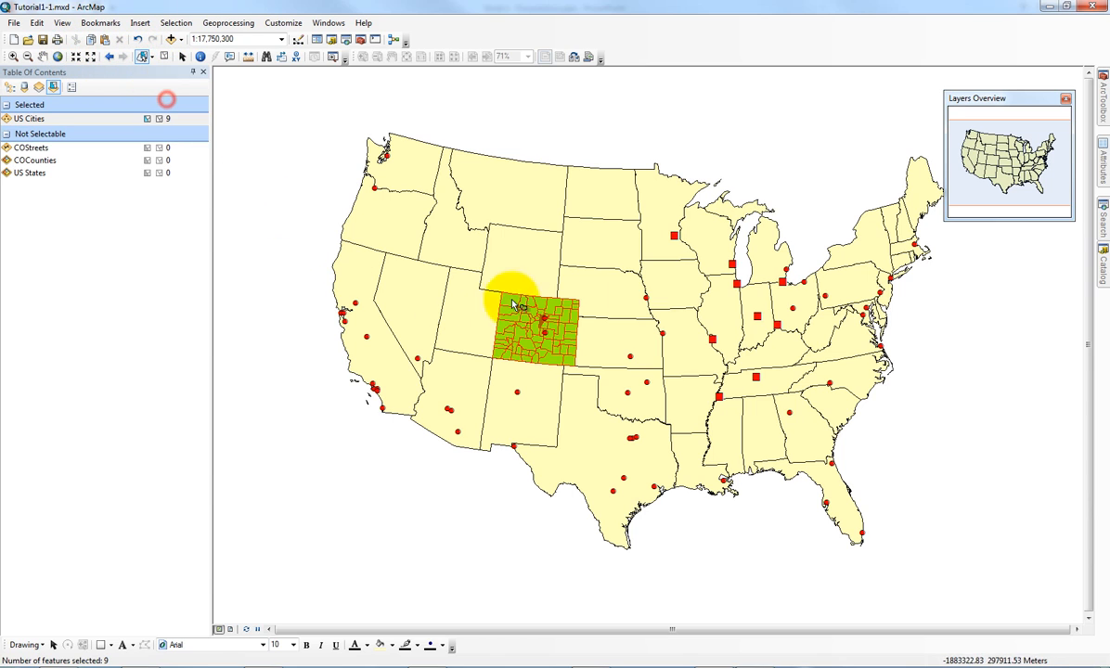
pyautogui.moveTo(653, 224)
pyautogui.mouseDown()
pyautogui.moveTo(640, 216)
pyautogui.moveTo(608, 288)
pyautogui.moveTo(738, 407)
pyautogui.moveTo(756, 399)
pyautogui.moveTo(787, 344)
pyautogui.moveTo(775, 249)
pyautogui.moveTo(722, 190)
pyautogui.moveTo(691, 209)
pyautogui.moveTo(657, 199)
pyautogui.mouseUp()
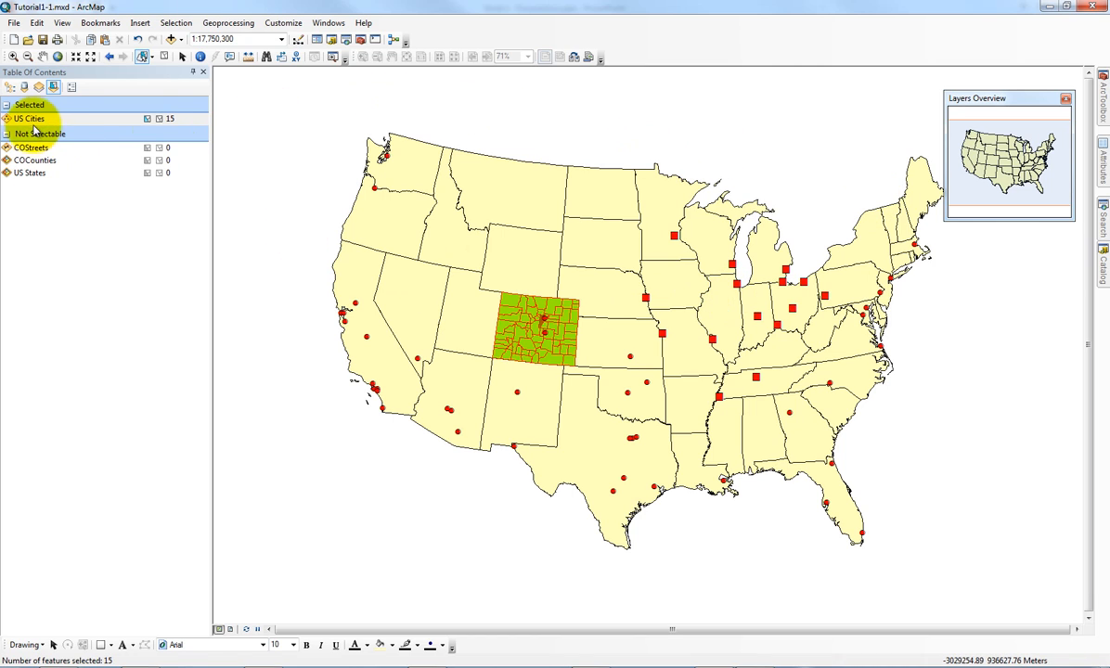
pyautogui.click(165, 58)
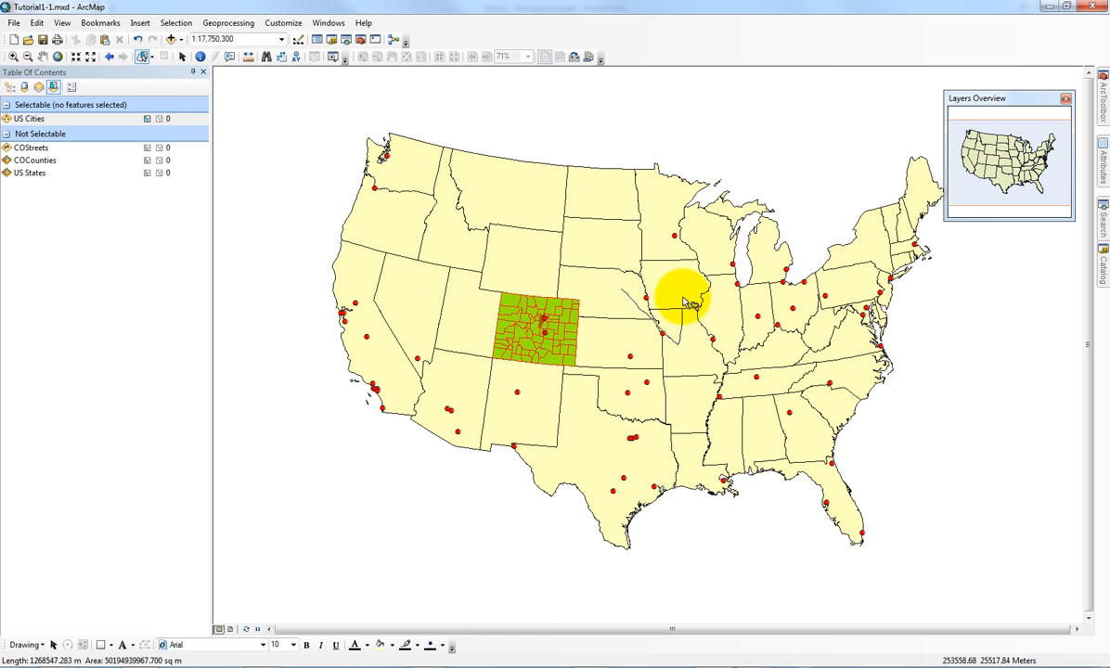
pyautogui.moveTo(617, 273); pyautogui.dragTo(668, 340)
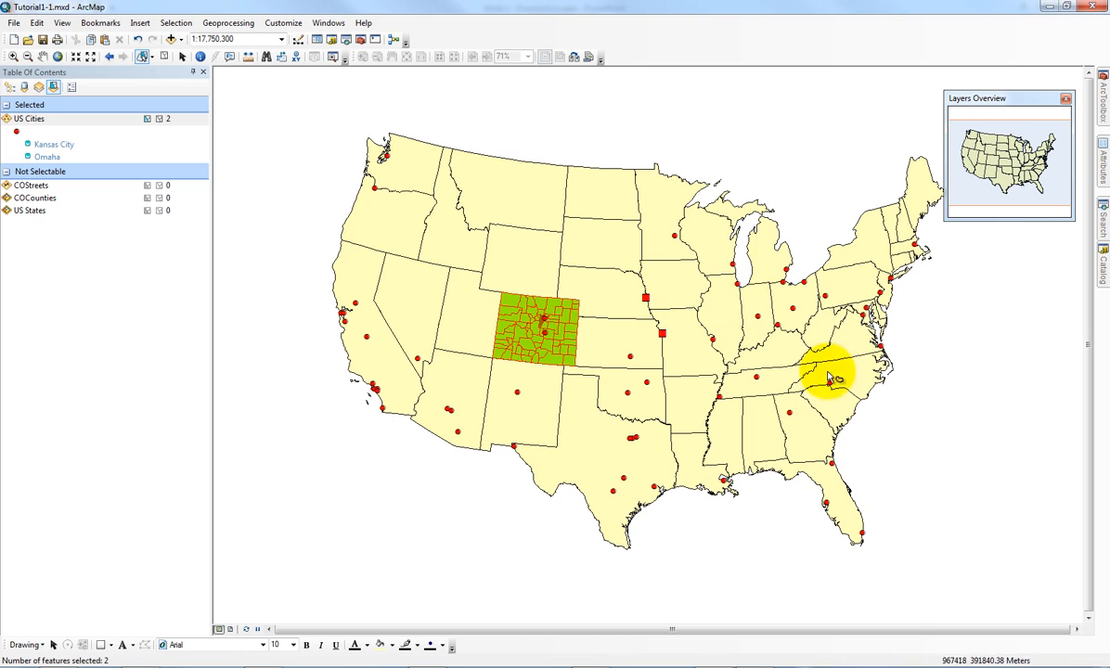
# Step: Lasso the Florida cities with repeated outlines until Jacksonville, Tampa and Miami are selected together
pyautogui.click(899, 441)
pyautogui.click(778, 566)
pyautogui.doubleClick(901, 577)
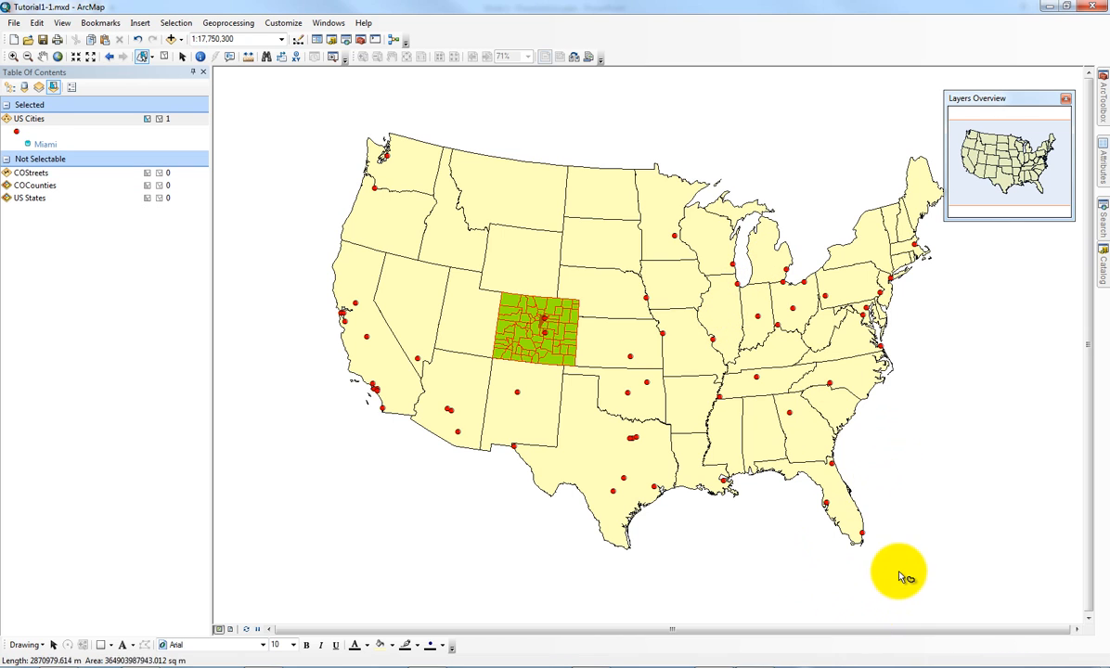
pyautogui.click(791, 445)
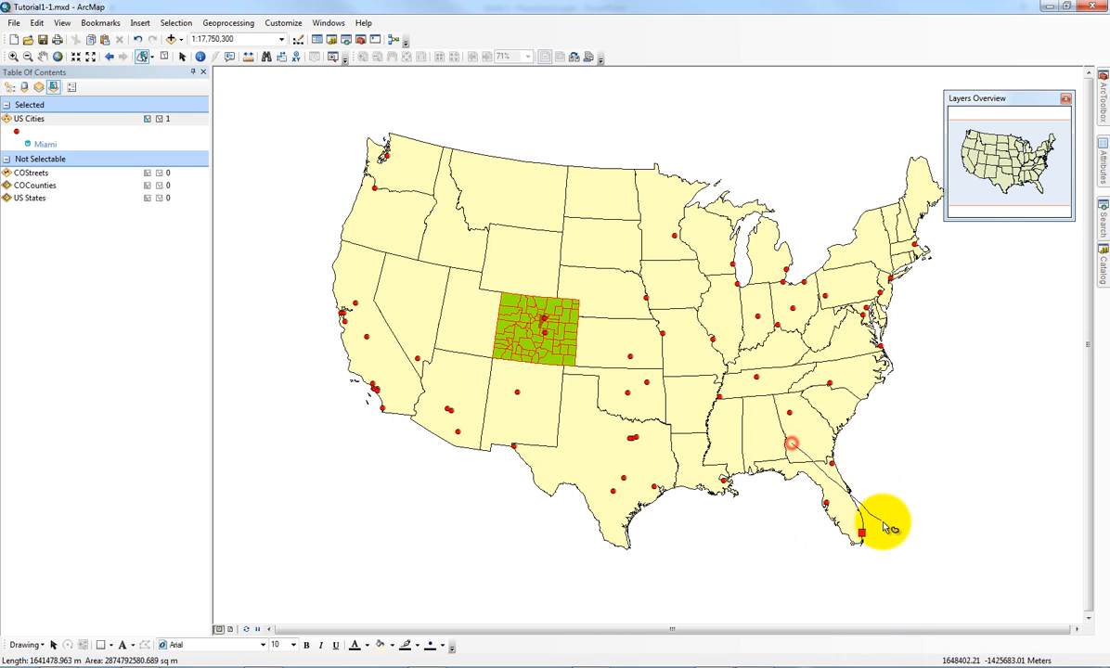
pyautogui.doubleClick(838, 560)
pyautogui.click(856, 450)
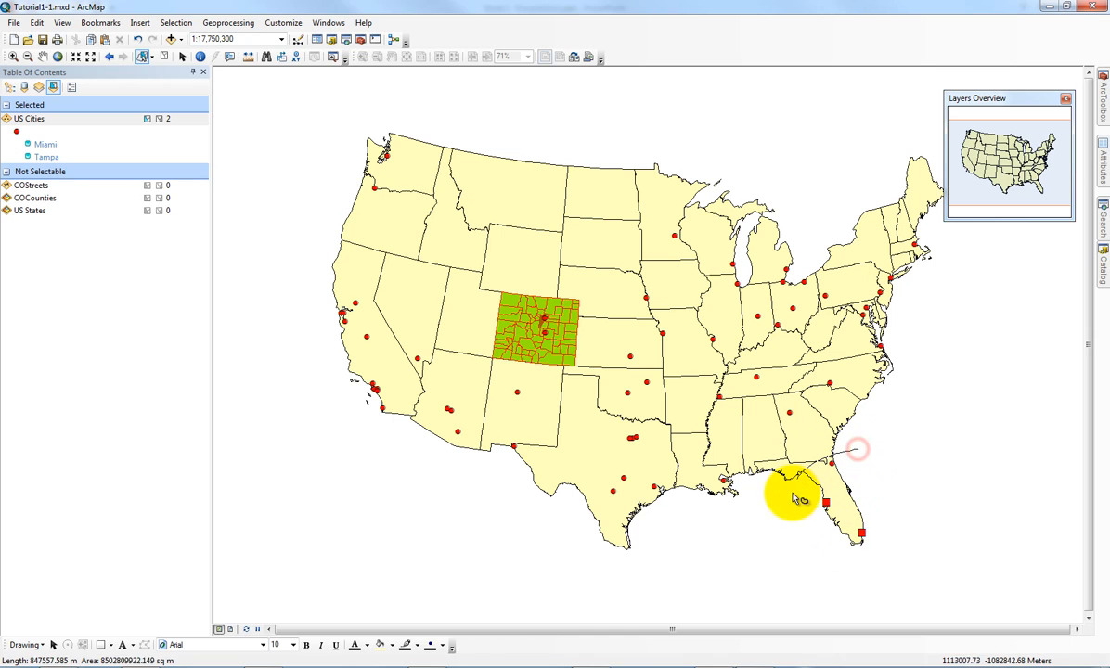
pyautogui.click(798, 498)
pyautogui.doubleClick(902, 529)
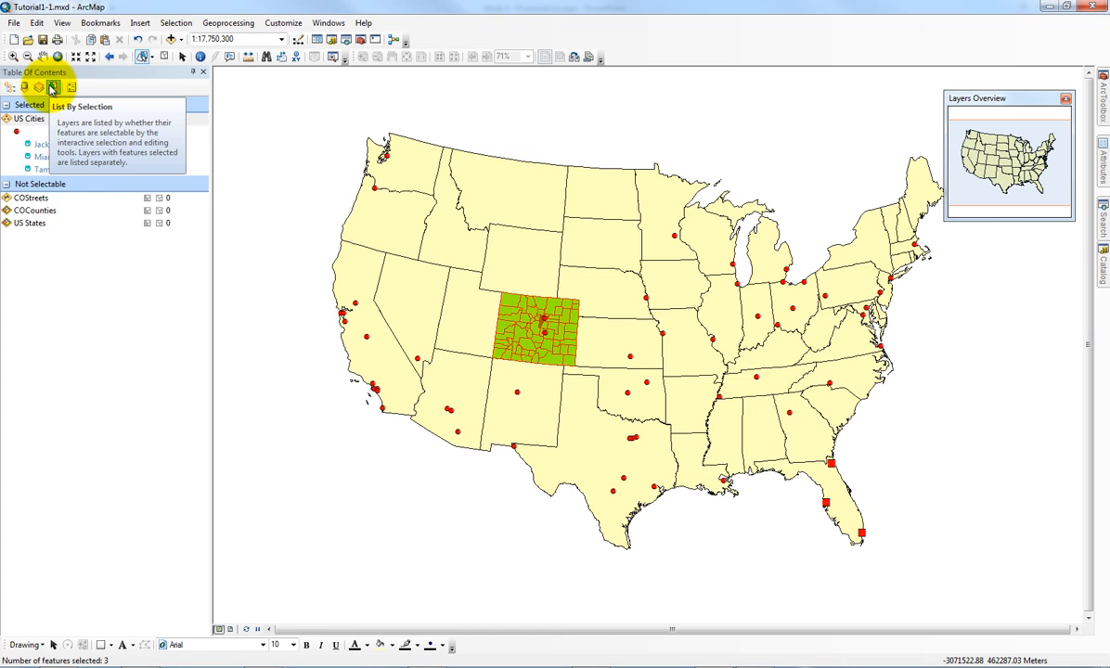
# Step: Return to the drawing-order layer list and clear the selected Florida cities
pyautogui.click(11, 88)
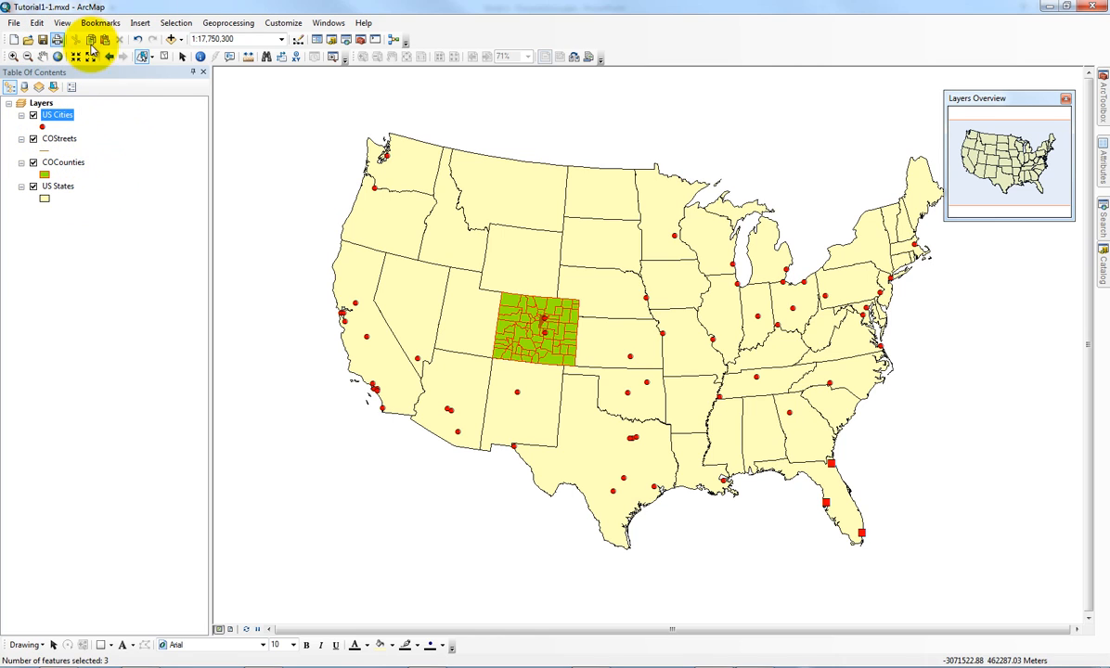
pyautogui.click(164, 57)
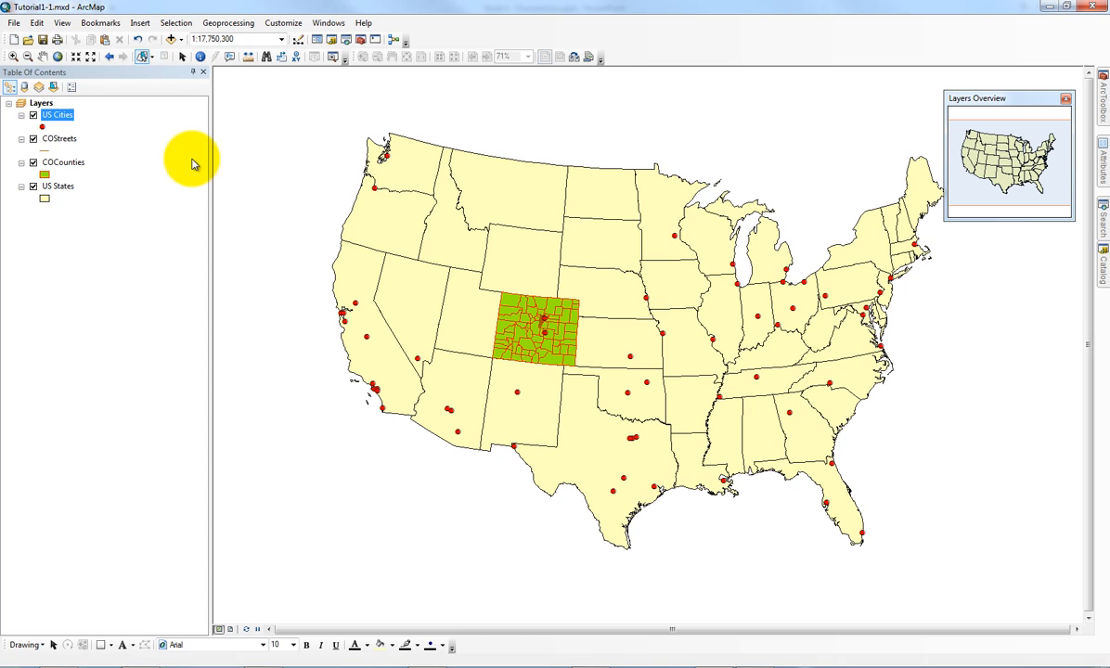
# Step: Open the attribute table of the US Cities layer and sort it ascending by AREANAME
pyautogui.rightClick(65, 115)
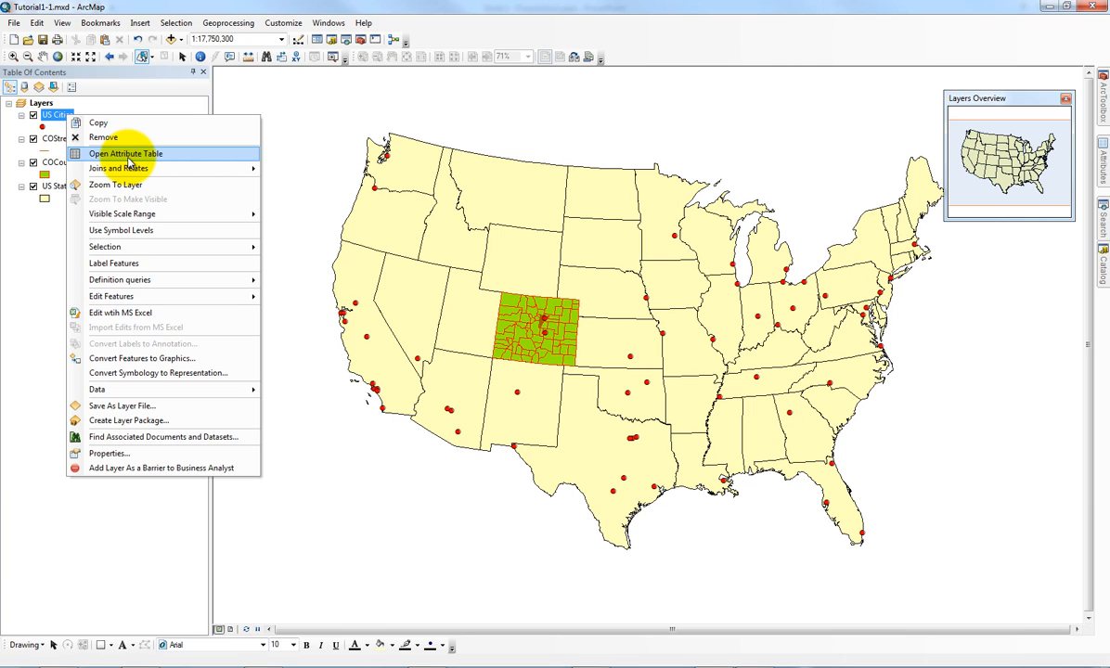
pyautogui.click(126, 155)
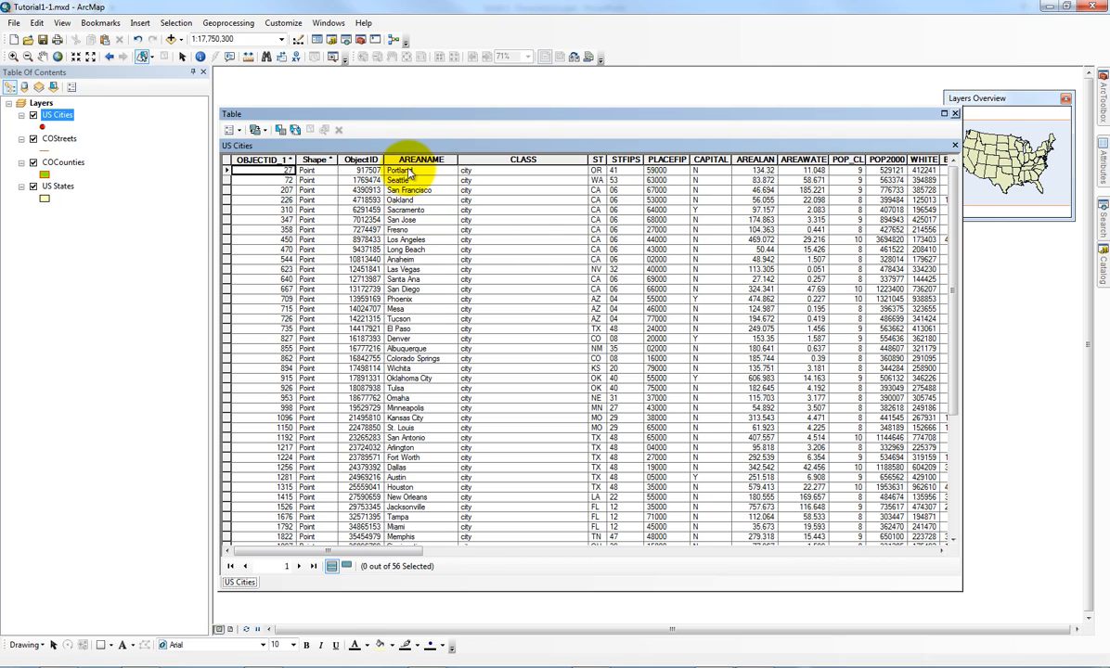
pyautogui.rightClick(408, 161)
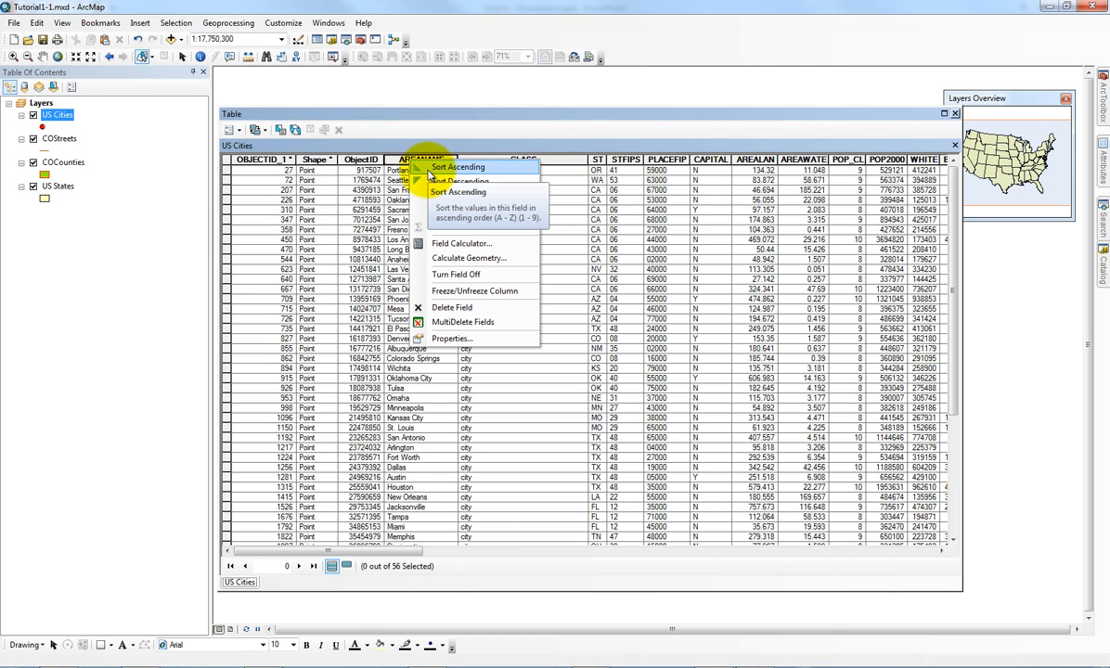
pyautogui.click(427, 168)
# Step: Select the Chicago record in the table and narrow the table window to uncover that city on the map
pyautogui.click(401, 298)
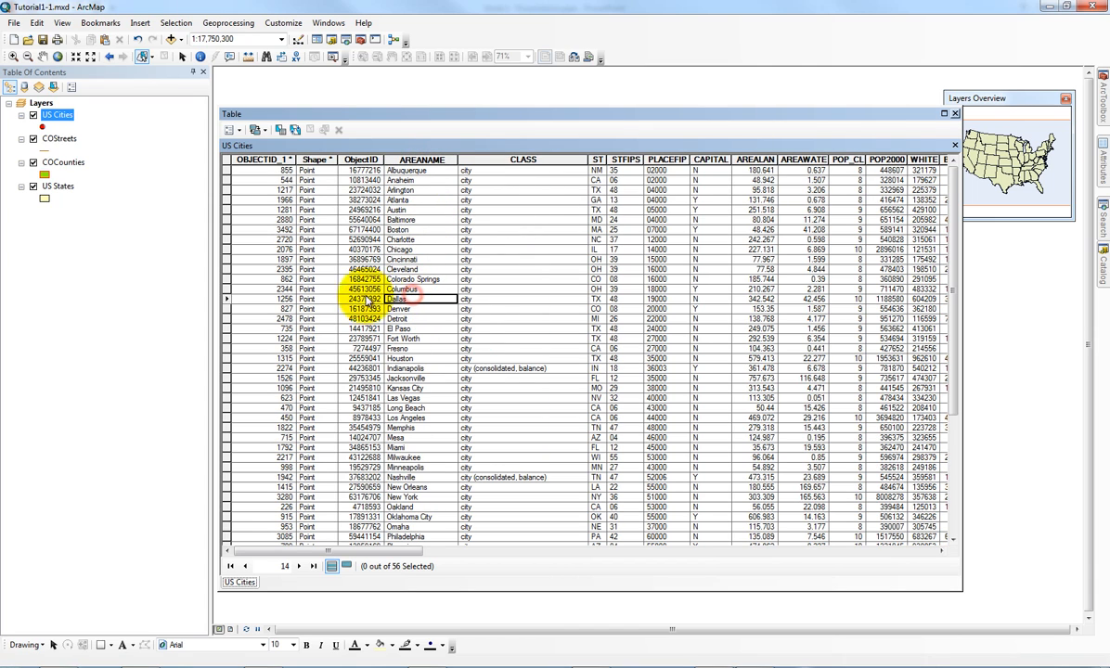
pyautogui.click(226, 250)
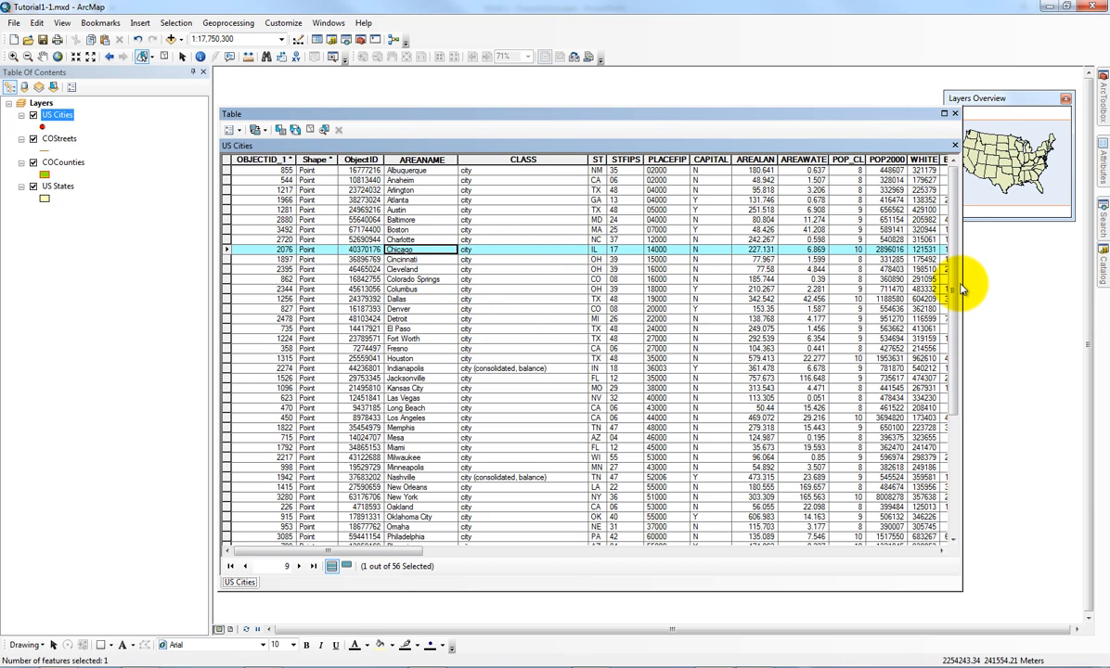
pyautogui.moveTo(962, 282); pyautogui.dragTo(614, 310)
pyautogui.click(183, 57)
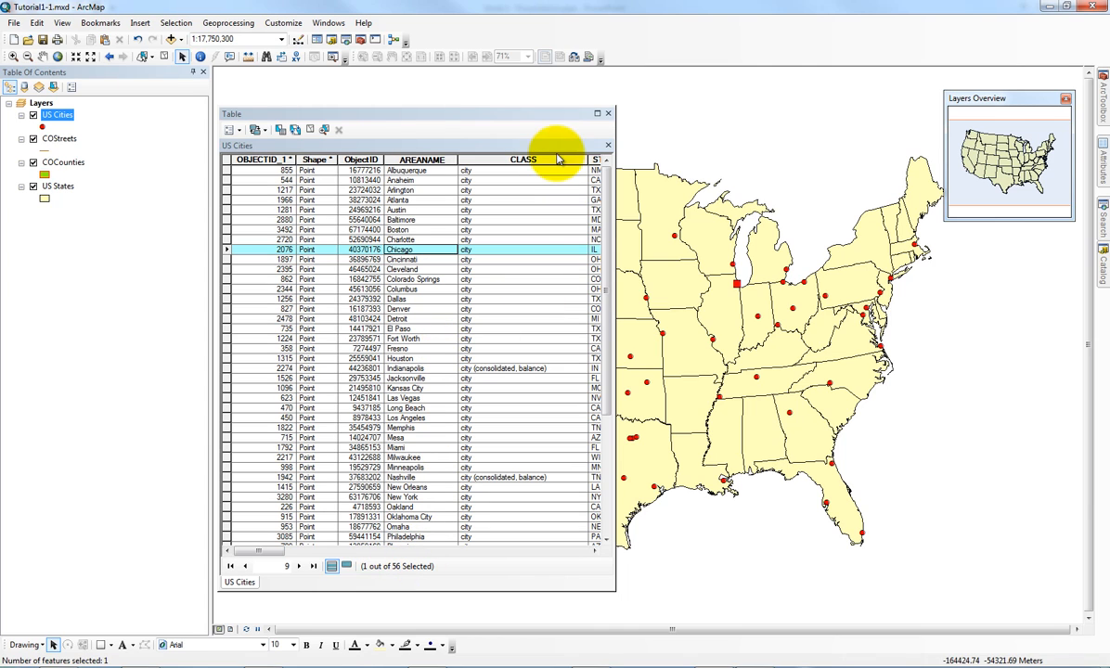
# Step: Select the cities around the Great Lakes with Select by Rectangle, and show only the selected records in the table
pyautogui.click(150, 56)
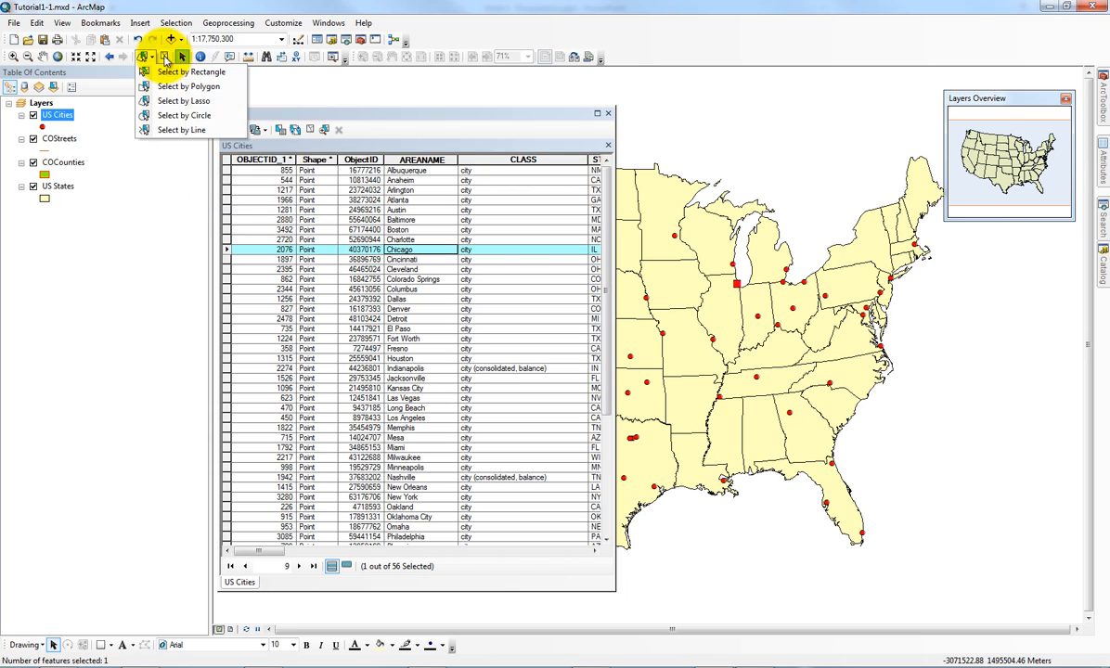
pyautogui.click(153, 72)
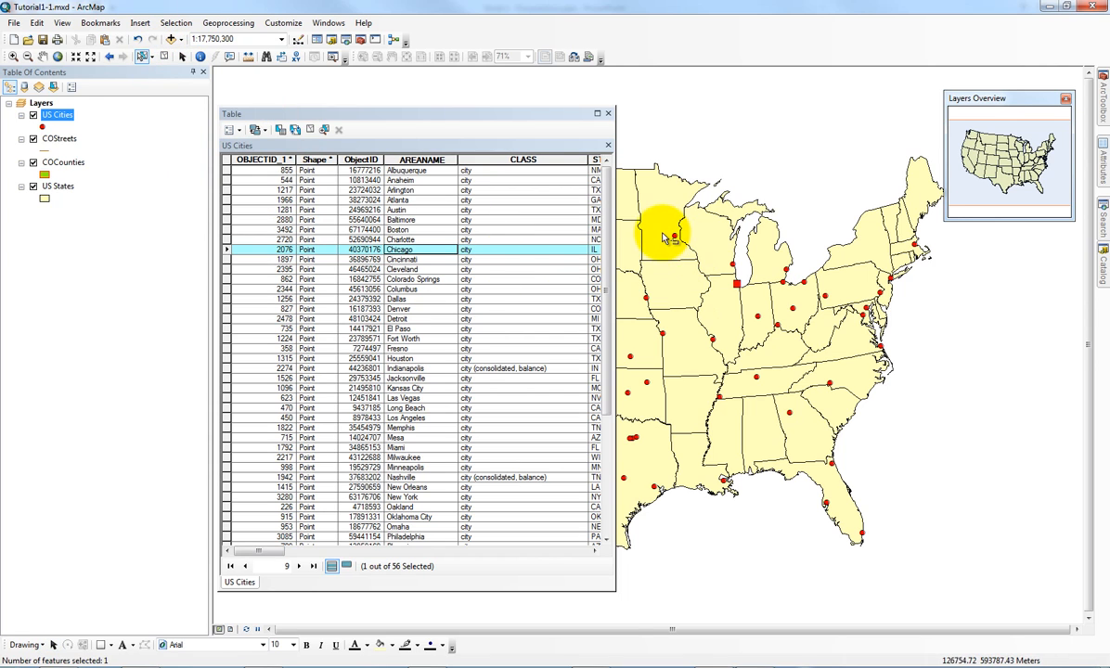
pyautogui.moveTo(614, 199); pyautogui.dragTo(811, 354)
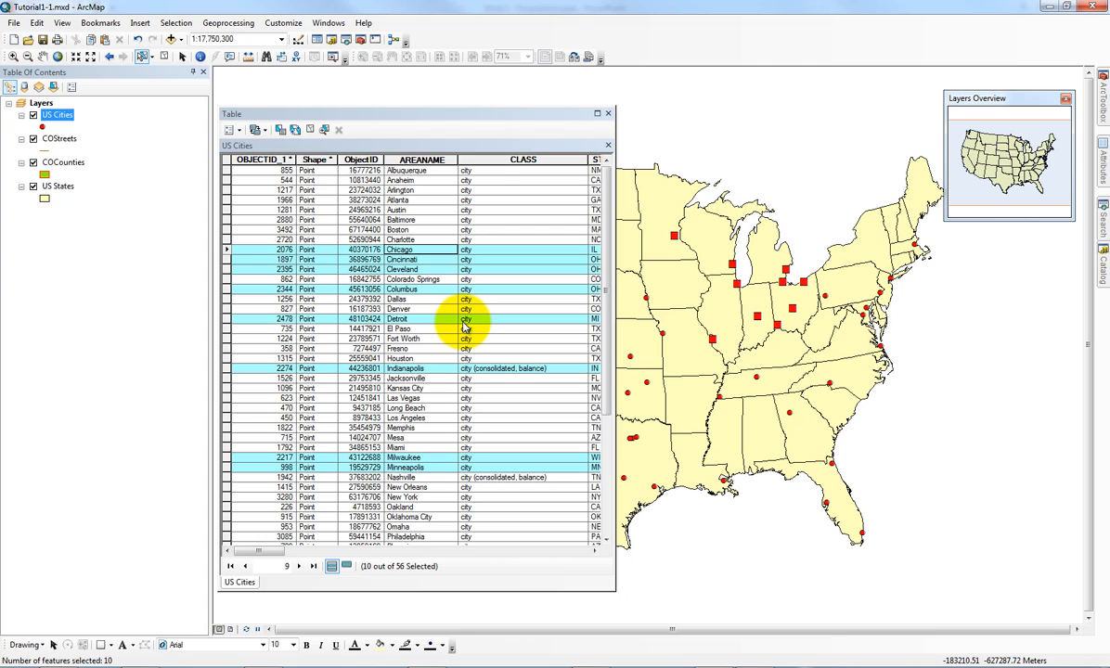
pyautogui.click(346, 568)
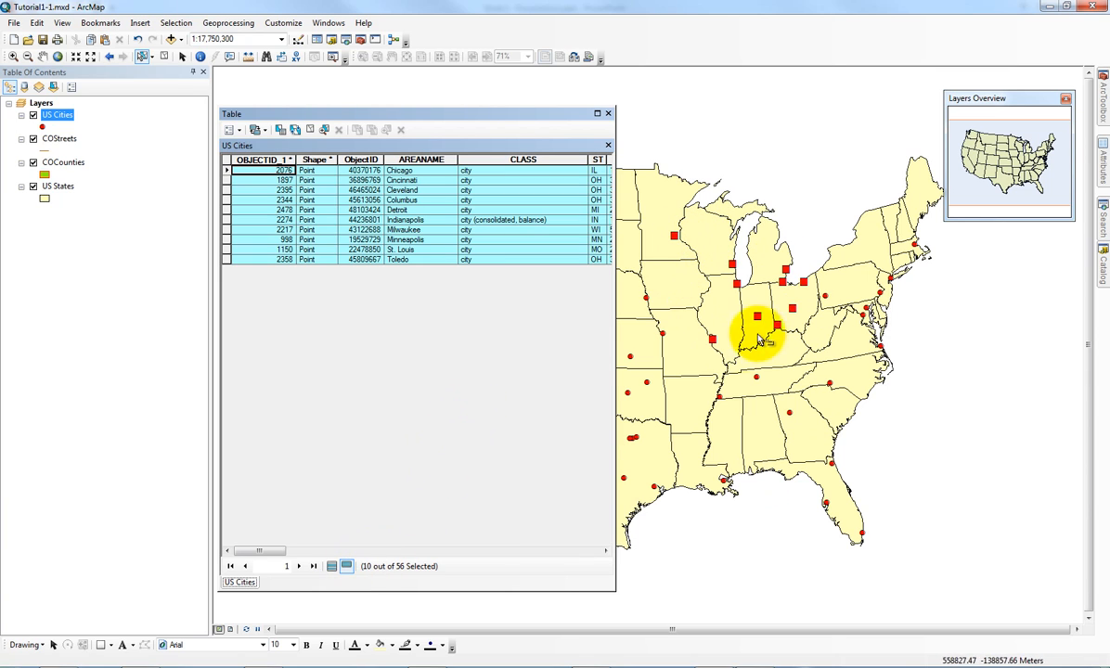
# Step: Switch the US Cities selection to the unselected records and back, and clear it from the table
pyautogui.click(297, 131)
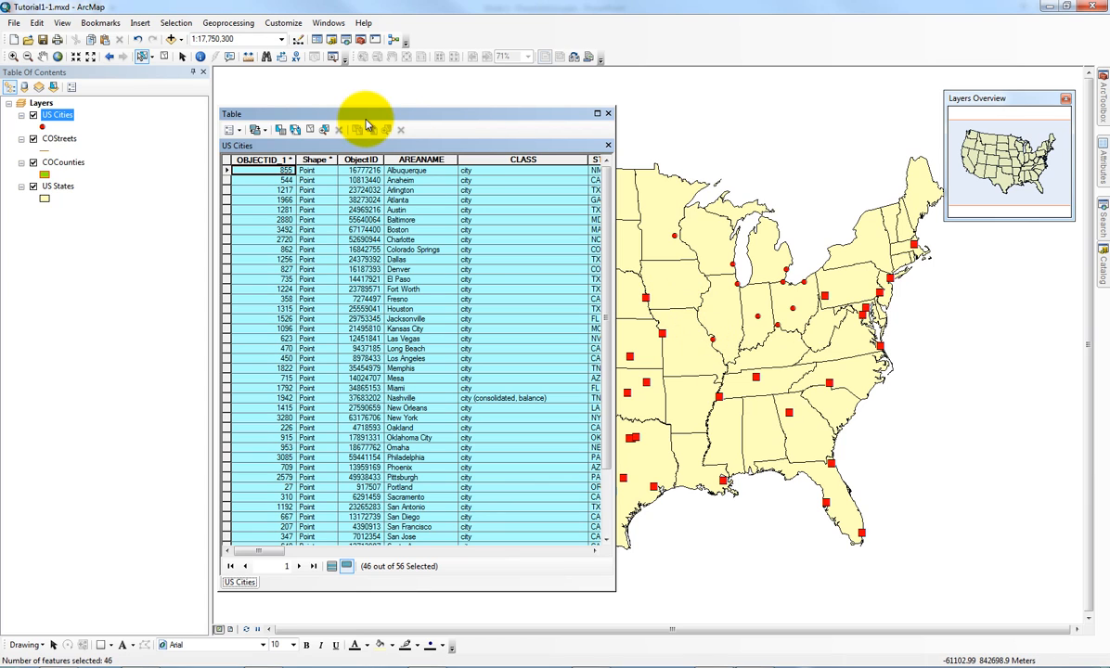
pyautogui.click(232, 130)
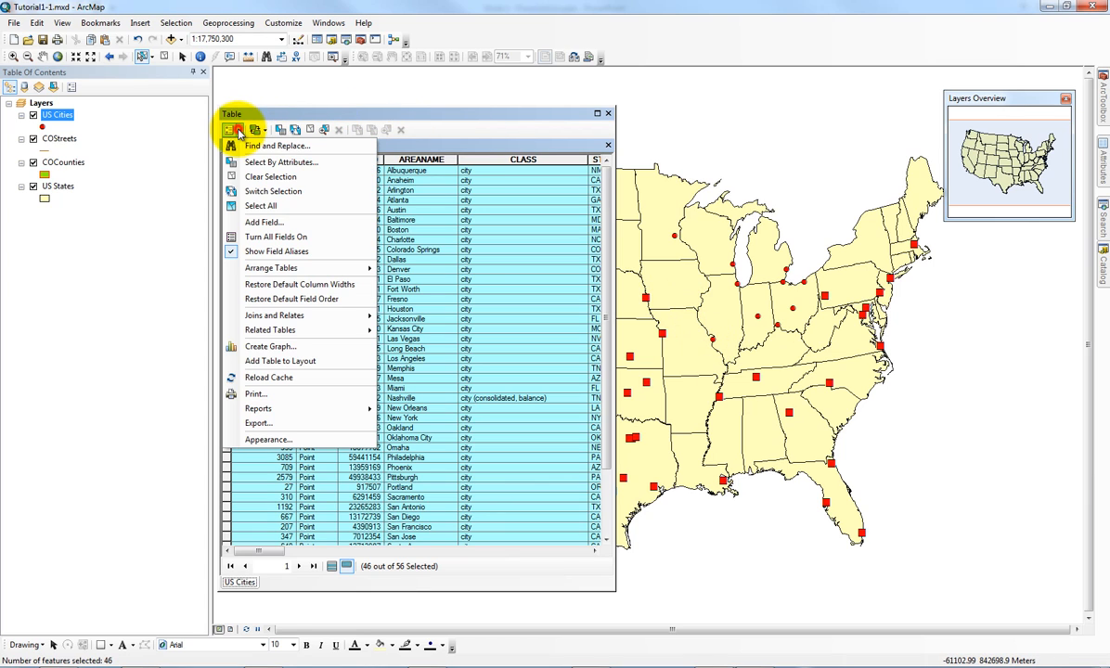
pyautogui.click(260, 192)
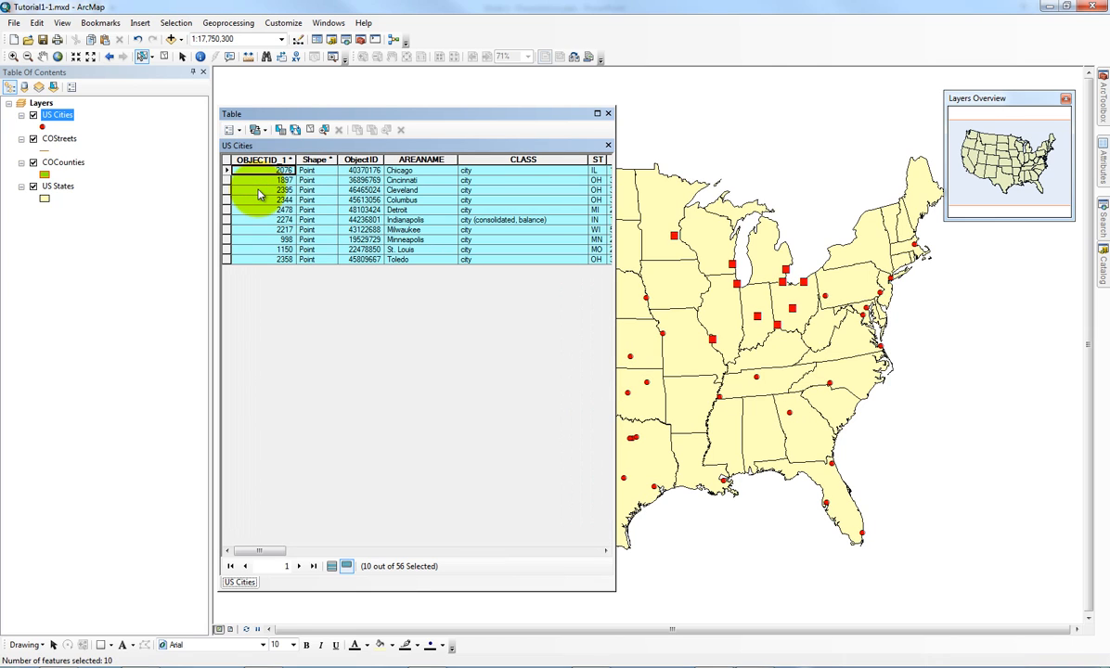
pyautogui.click(232, 129)
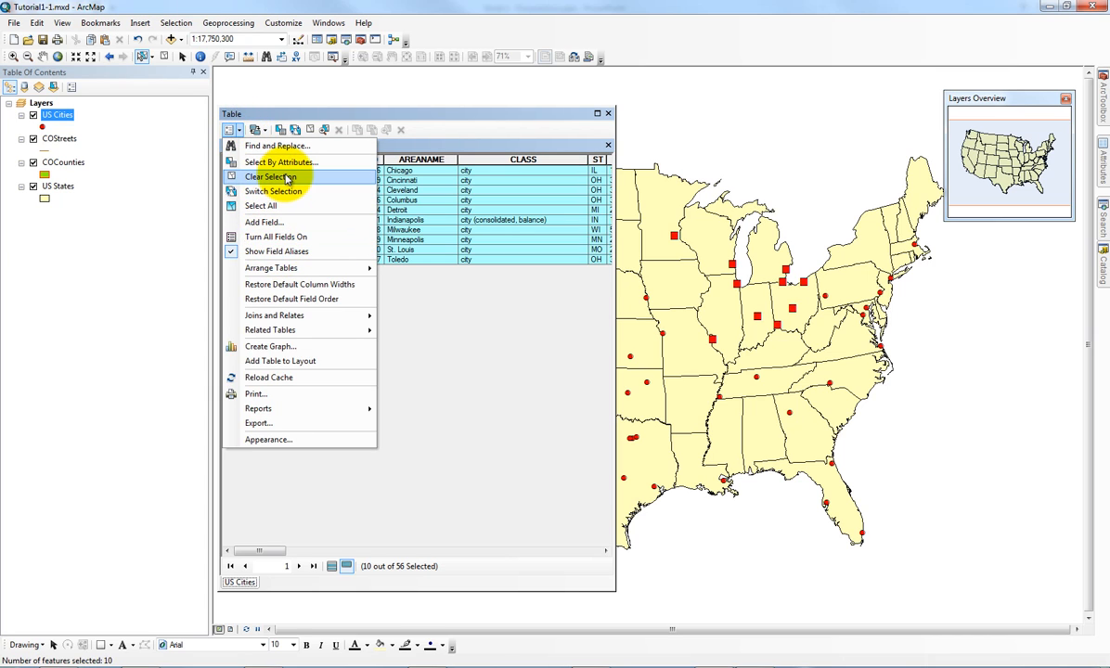
pyautogui.click(278, 177)
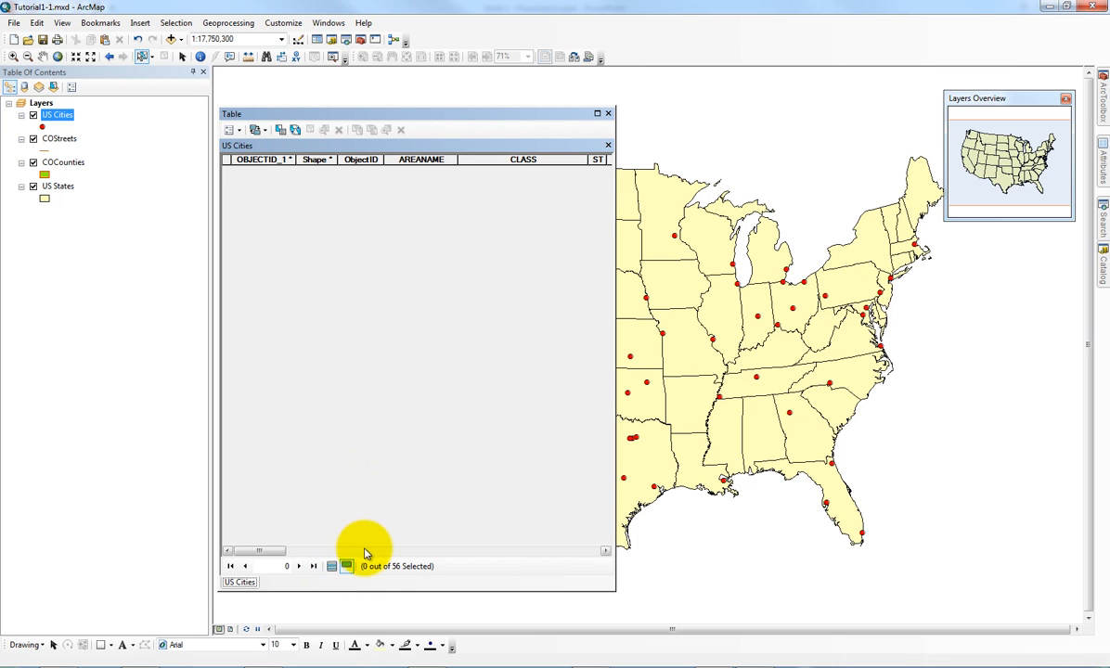
# Step: Show all records in the US Cities table and move the POP2000 column directly after AREANAME
pyautogui.click(335, 568)
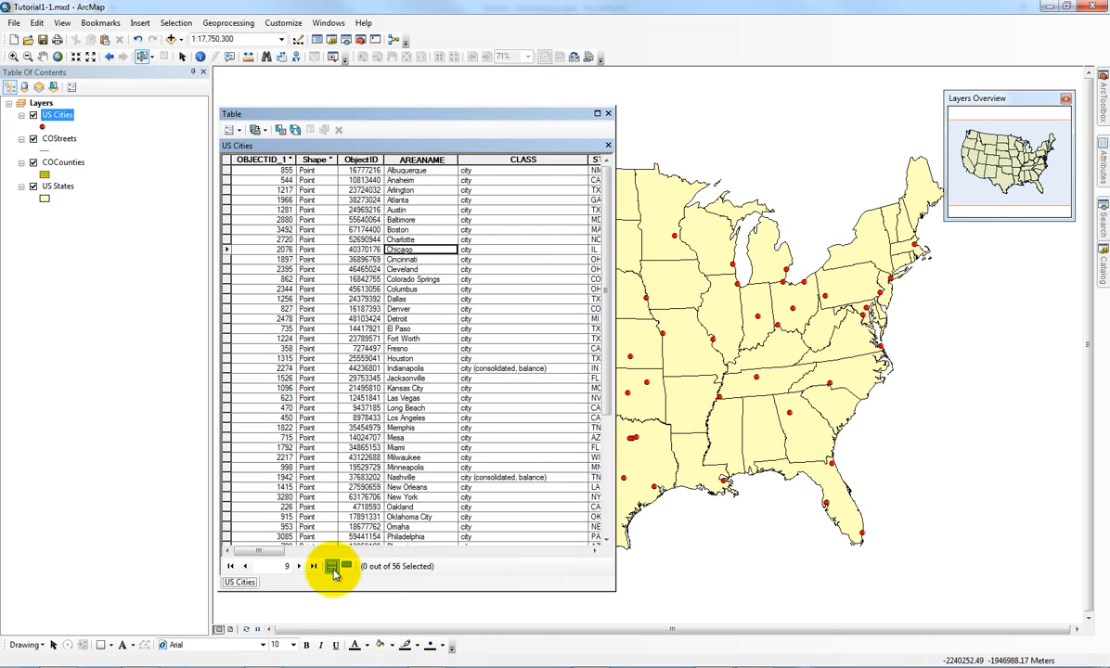
pyautogui.moveTo(264, 552); pyautogui.dragTo(285, 553)
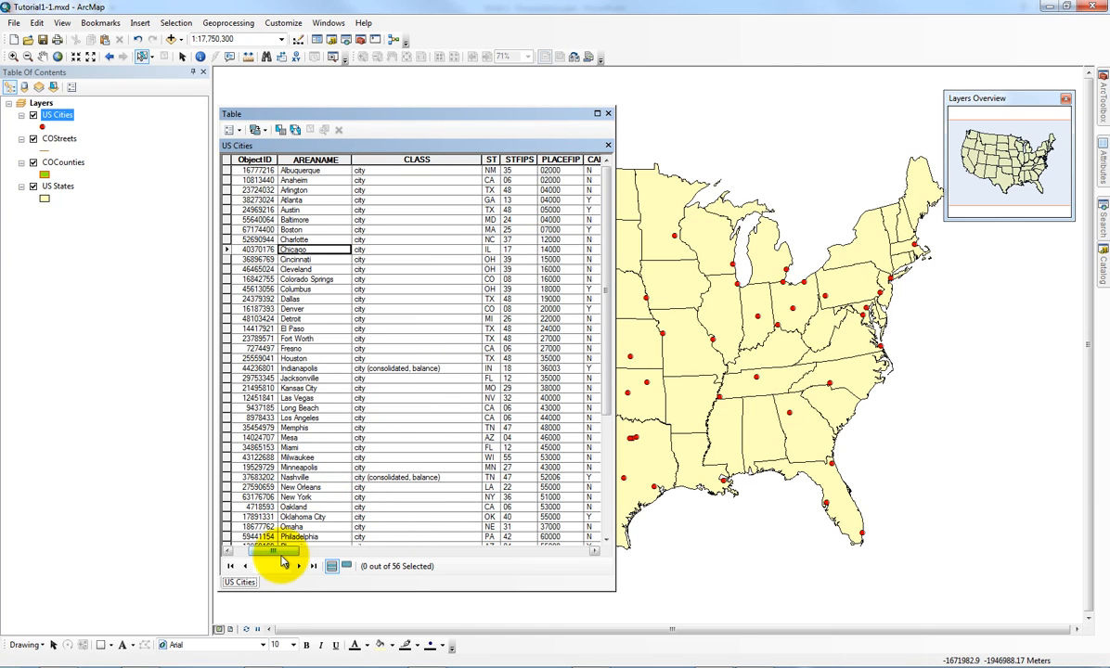
pyautogui.moveTo(273, 550); pyautogui.dragTo(327, 556)
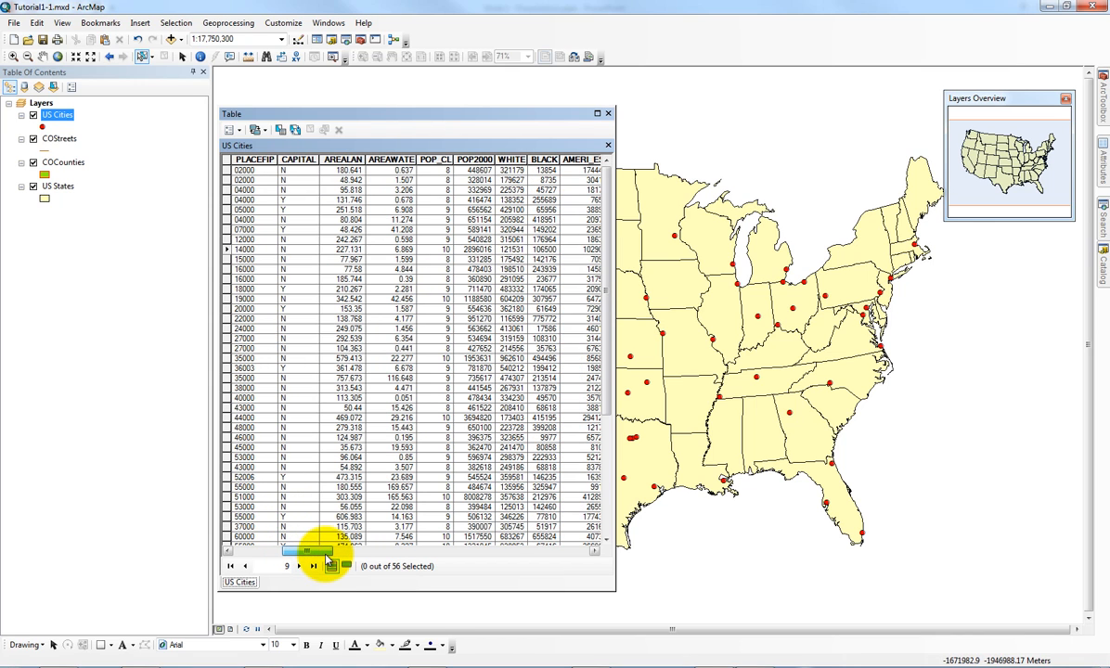
pyautogui.click(475, 160)
pyautogui.moveTo(476, 162)
pyautogui.mouseDown()
pyautogui.moveTo(202, 167)
pyautogui.moveTo(399, 163)
pyautogui.moveTo(477, 176)
pyautogui.mouseUp()
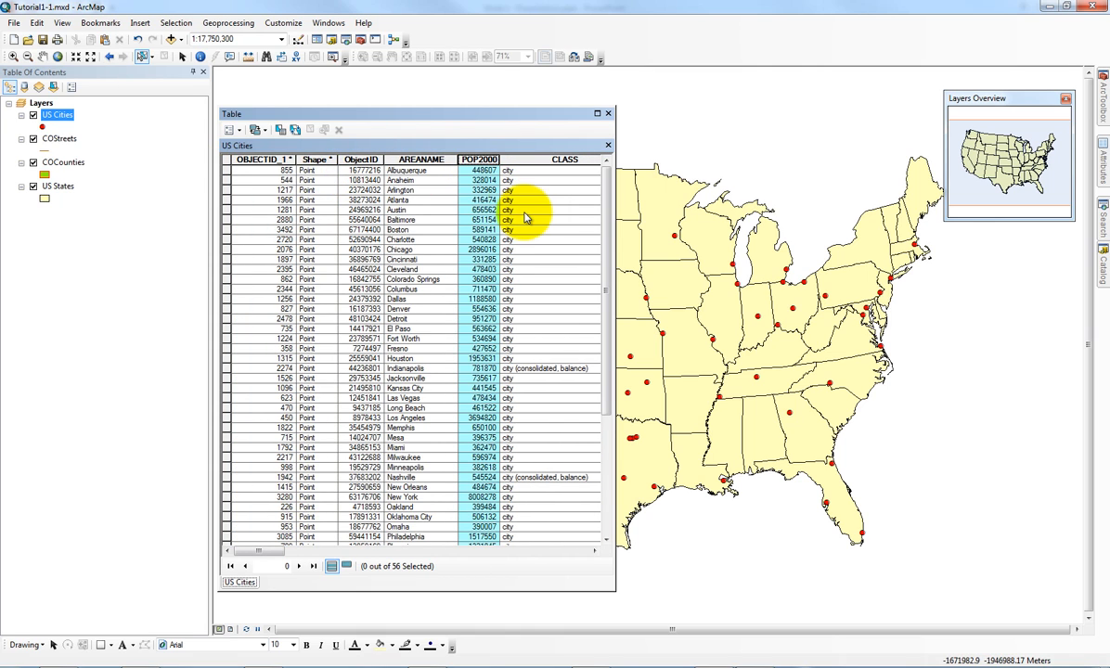
pyautogui.click(502, 219)
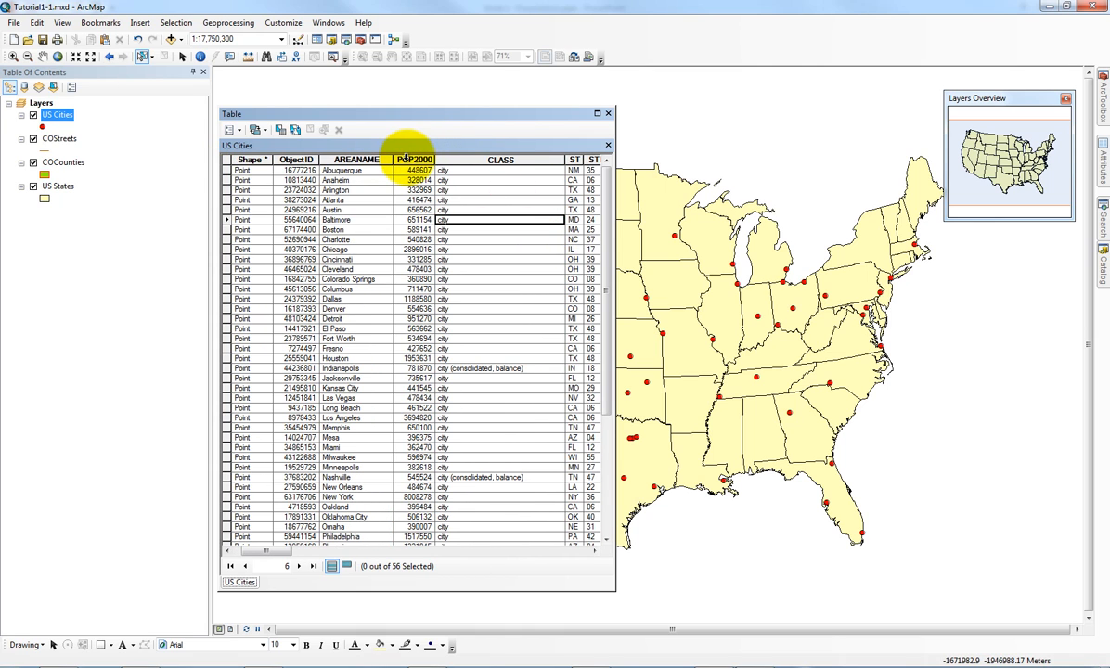
# Step: Sort the US Cities table descending by POP2000 and select the ten most populous cities, New York through Detroit
pyautogui.click(415, 161)
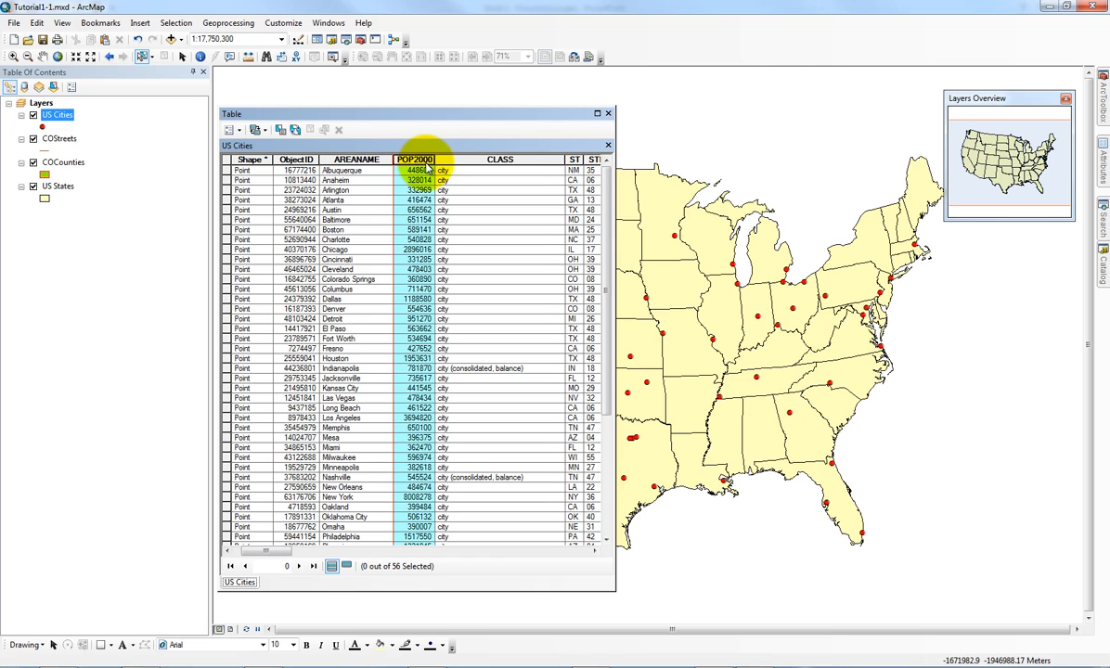
pyautogui.rightClick(427, 163)
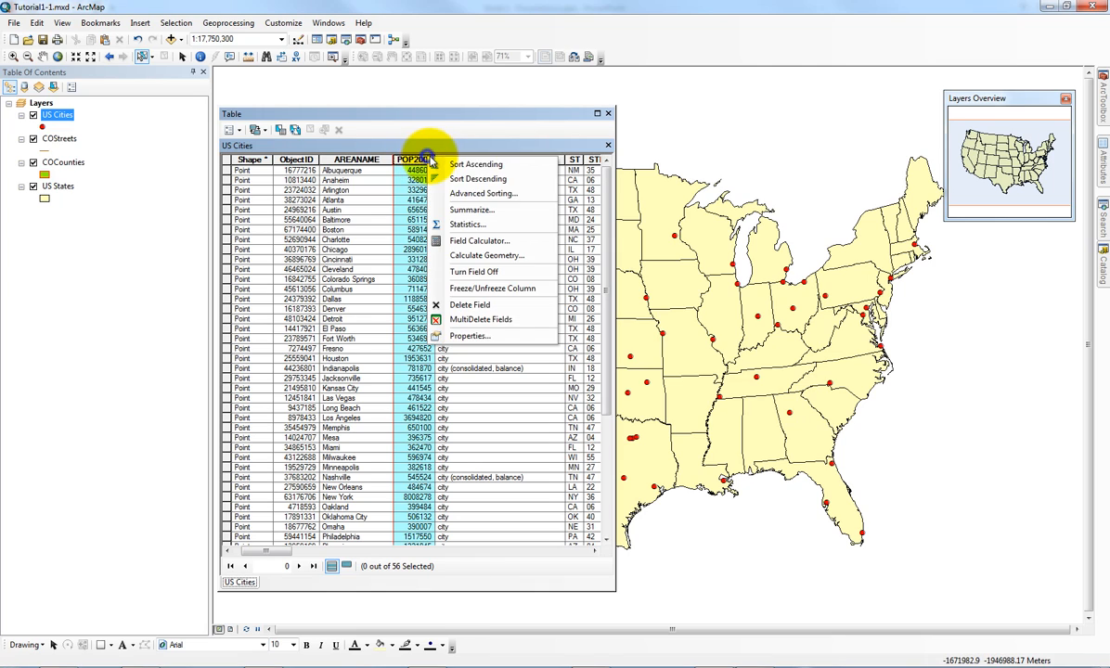
pyautogui.click(477, 178)
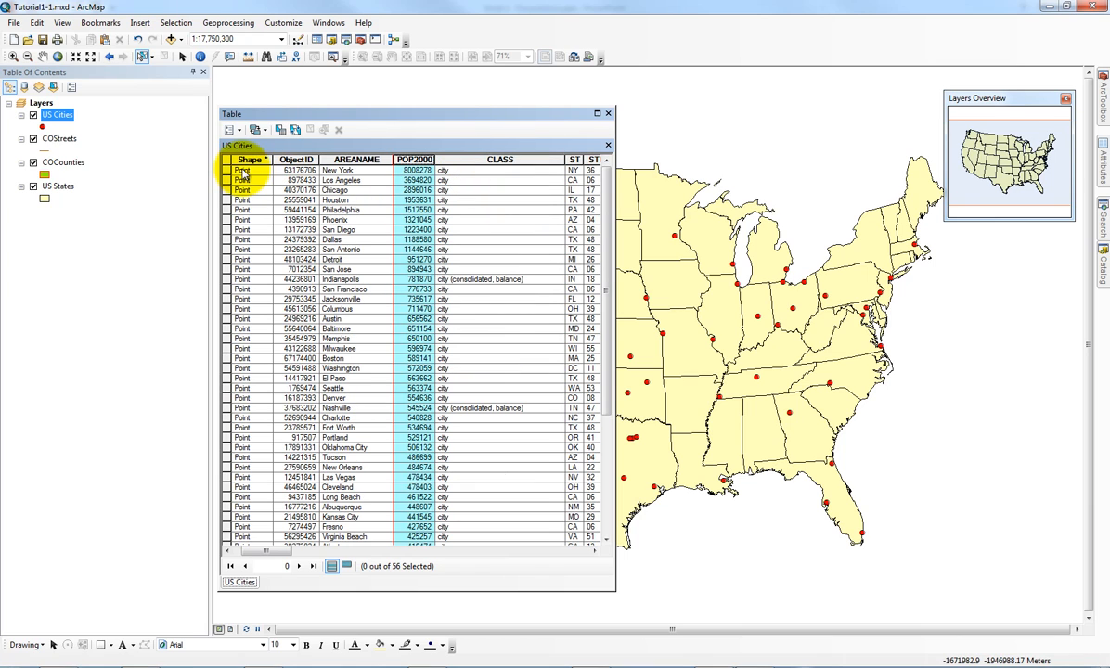
pyautogui.moveTo(226, 171); pyautogui.dragTo(221, 260)
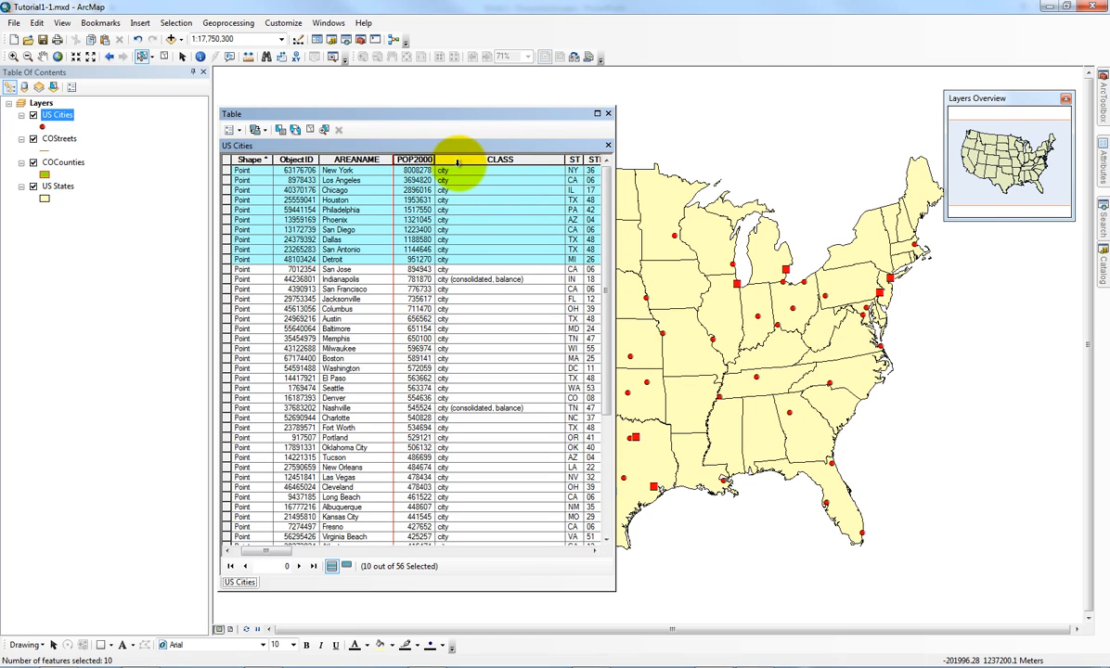
# Step: Apply an advanced sort to the US Cities table by ST ascending, then by POP2000 descending
pyautogui.rightClick(575, 160)
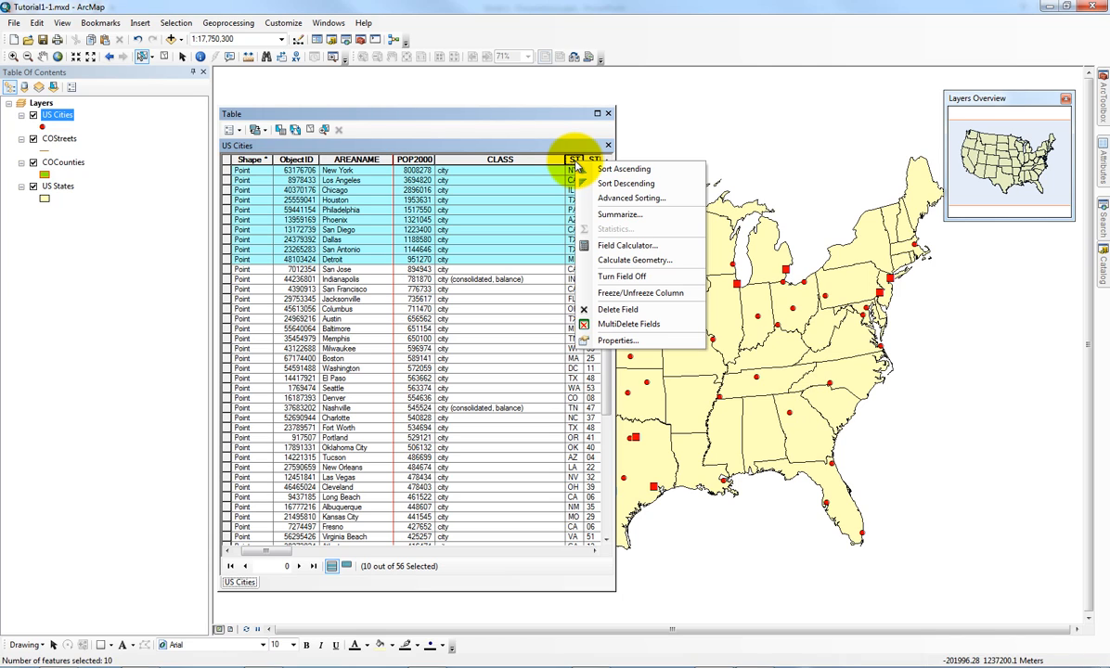
pyautogui.click(646, 202)
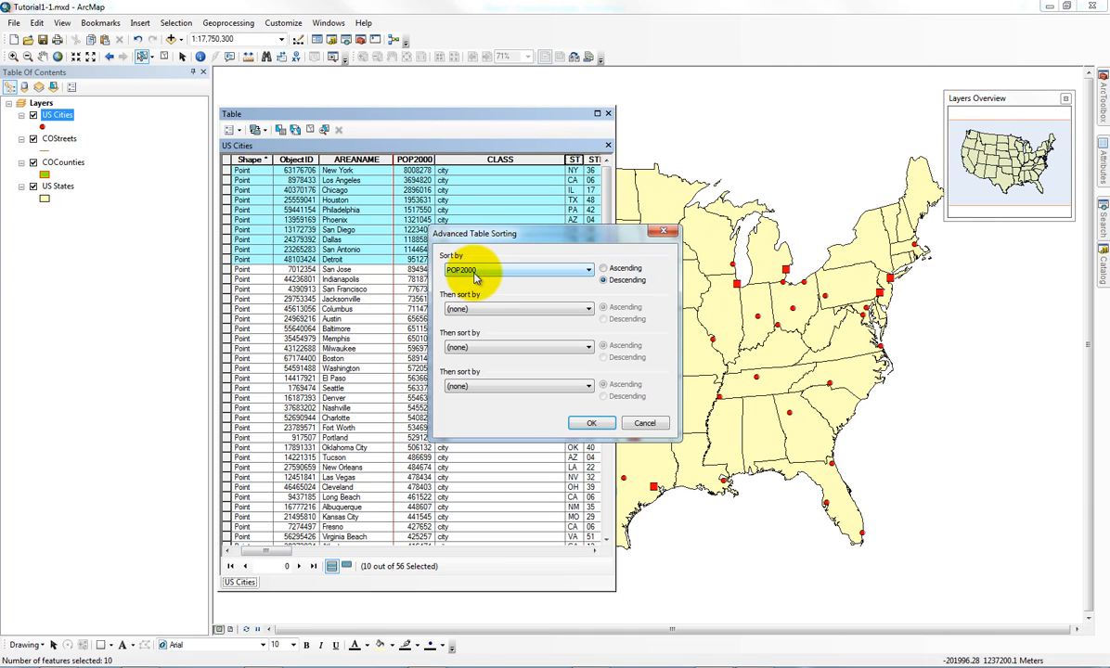
pyautogui.click(474, 272)
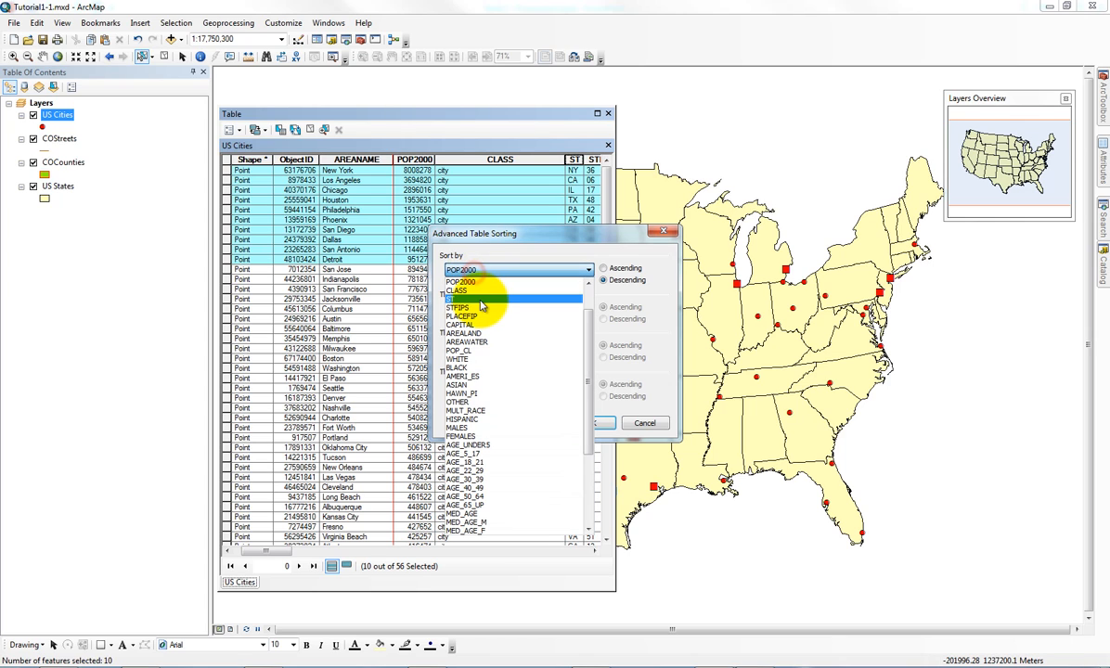
pyautogui.click(484, 301)
pyautogui.click(479, 312)
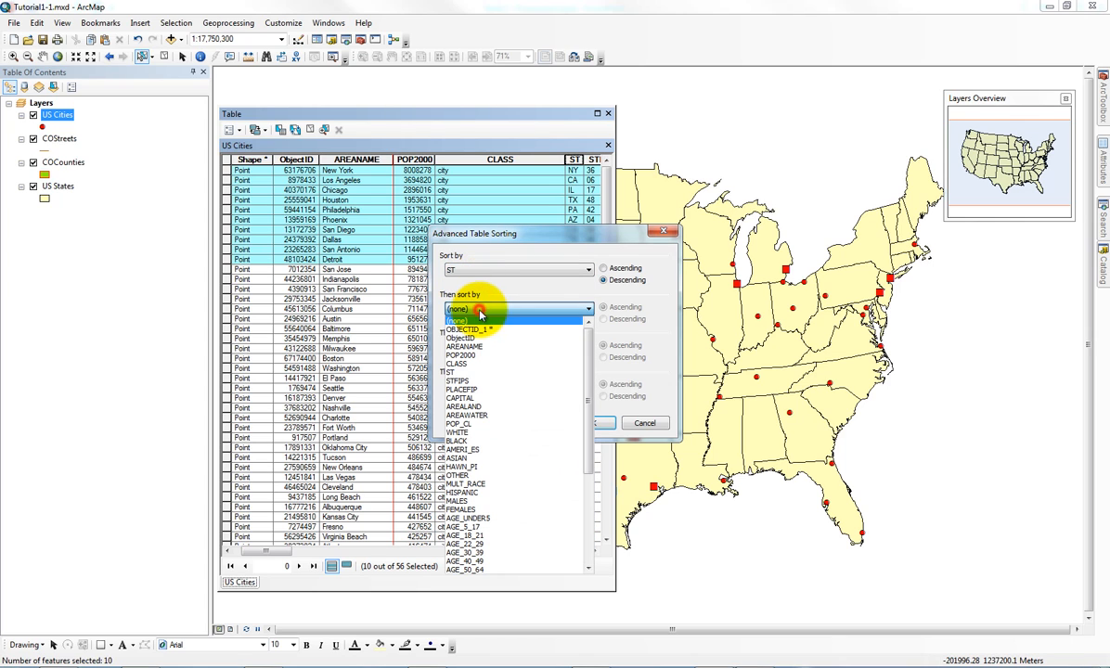
pyautogui.click(468, 356)
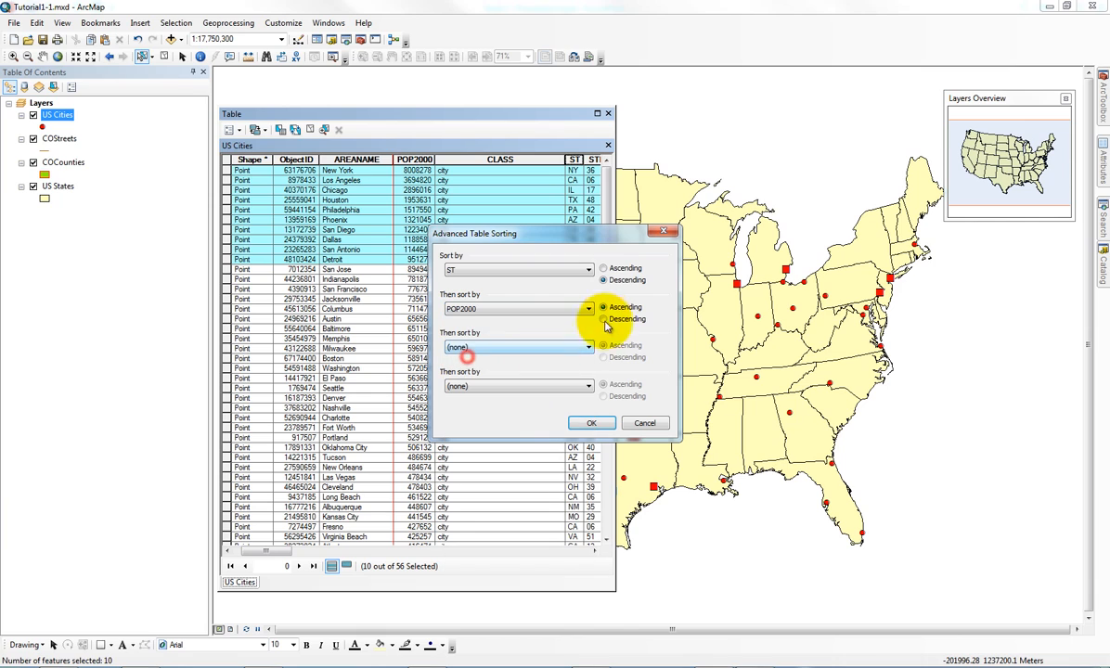
pyautogui.click(602, 269)
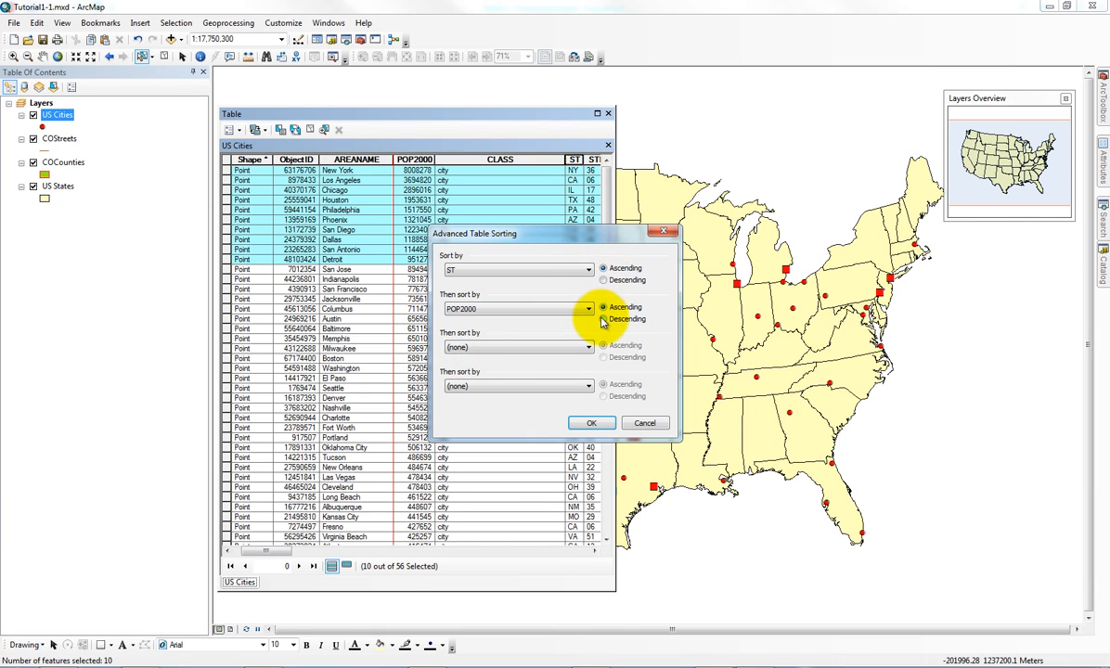
pyautogui.click(603, 319)
pyautogui.click(585, 424)
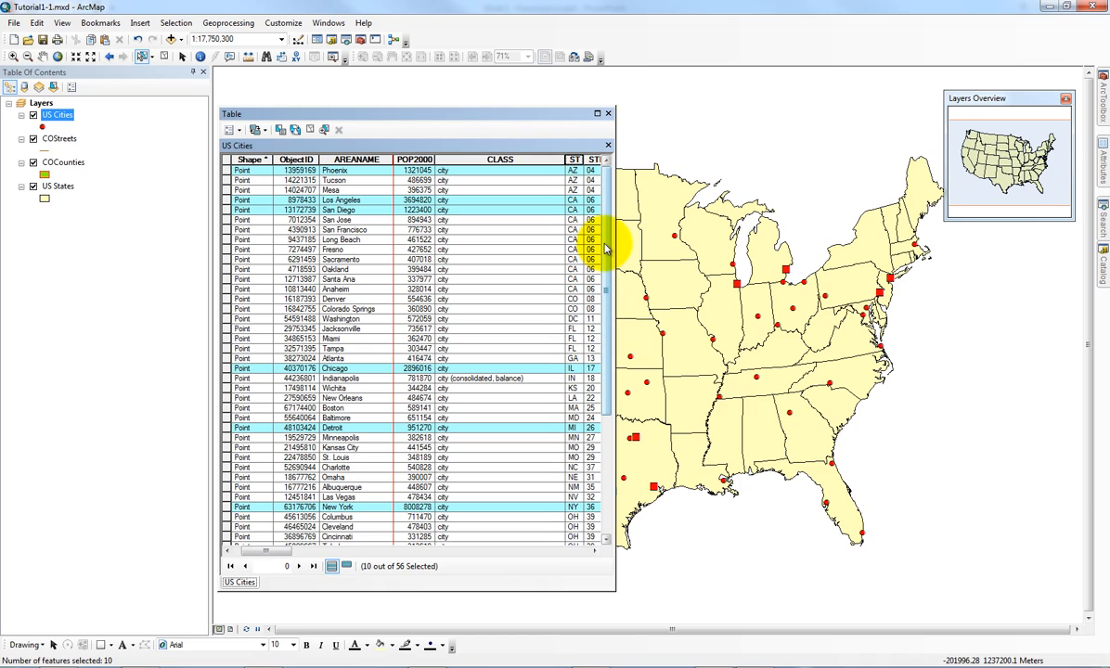
# Step: Clear the US Cities selection and close the attribute table
pyautogui.moveTo(604, 248); pyautogui.dragTo(589, 185)
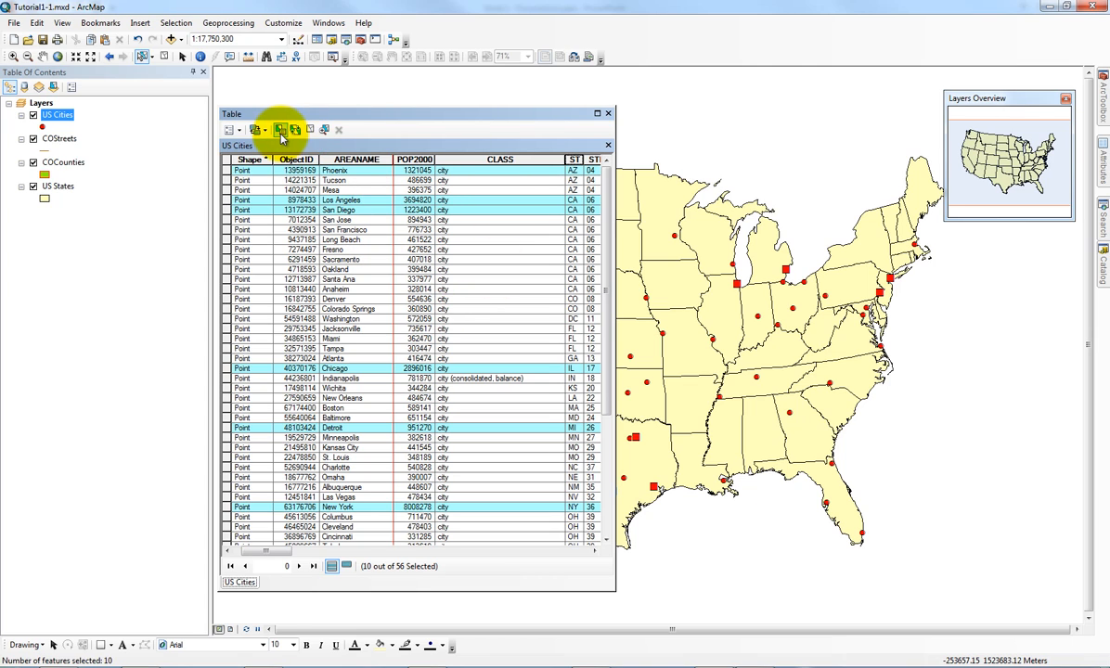
pyautogui.click(309, 129)
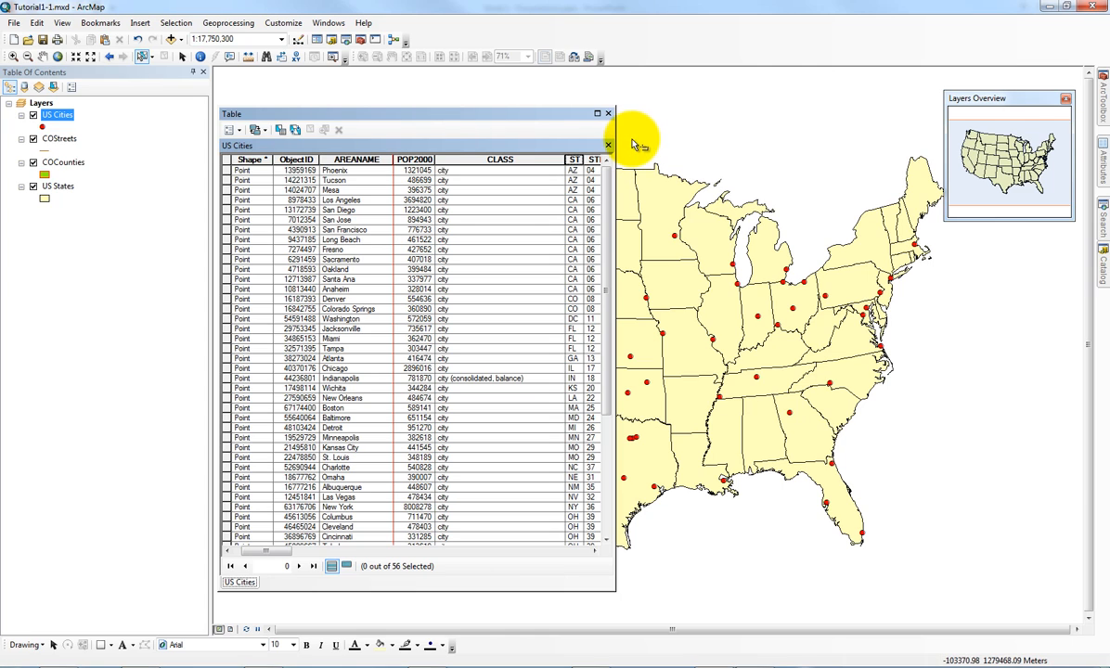
pyautogui.click(608, 113)
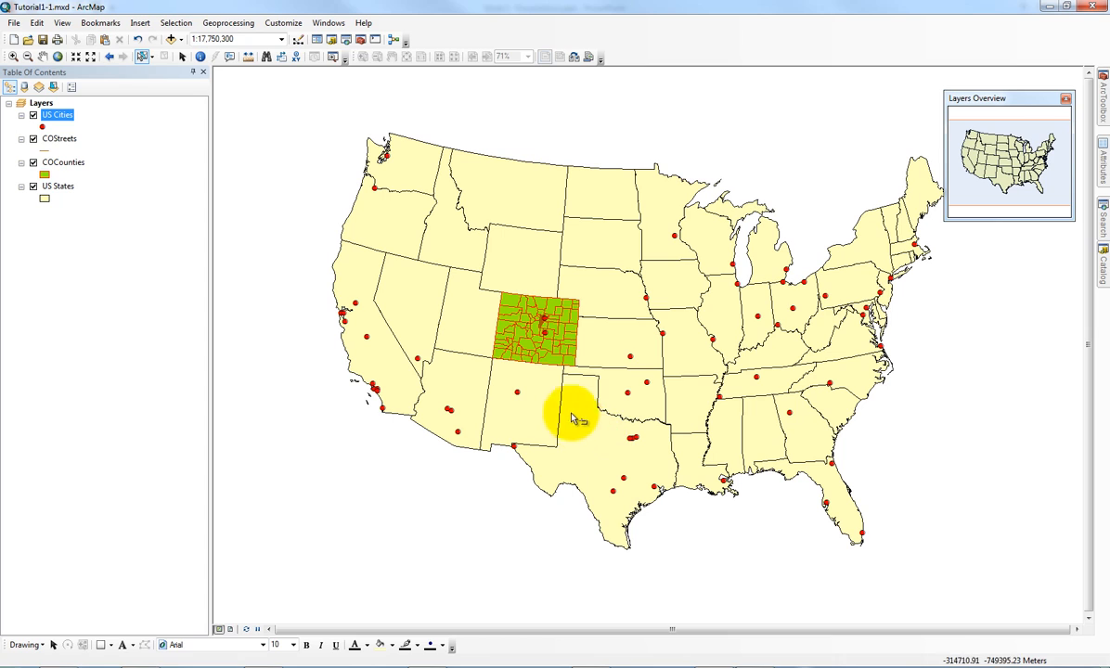
# Step: Make US States the only selectable layer and select Texas, New Mexico, Oklahoma, Arkansas and Louisiana with a rectangle
pyautogui.moveTo(542, 396)
pyautogui.mouseDown()
pyautogui.moveTo(656, 451)
pyautogui.moveTo(665, 476)
pyautogui.mouseUp()
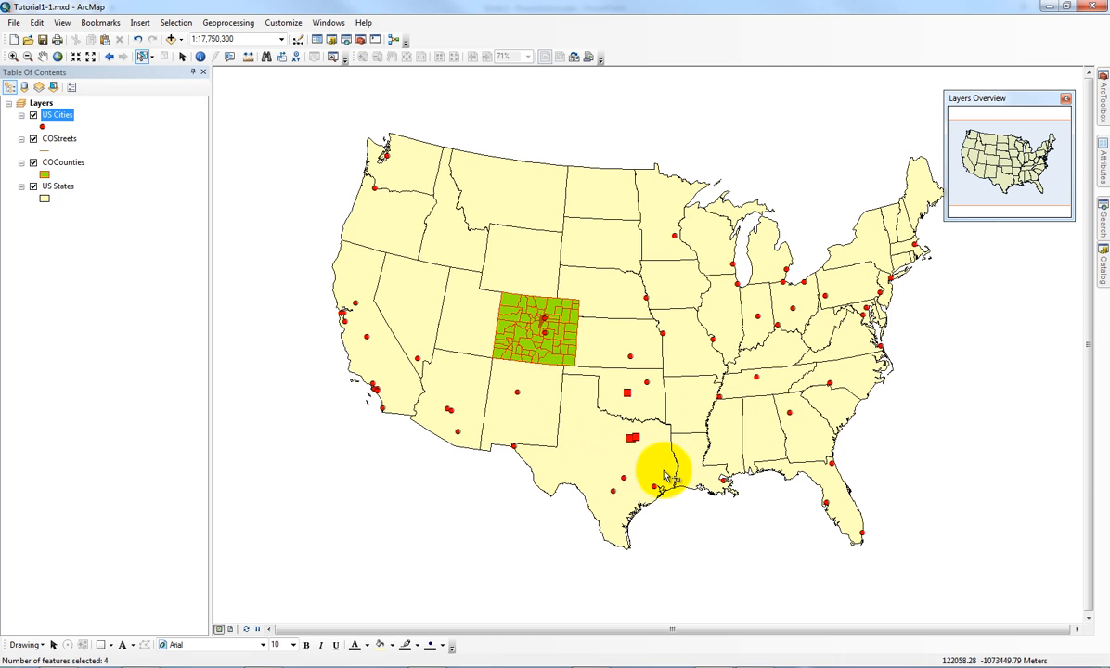
pyautogui.click(162, 54)
pyautogui.click(53, 87)
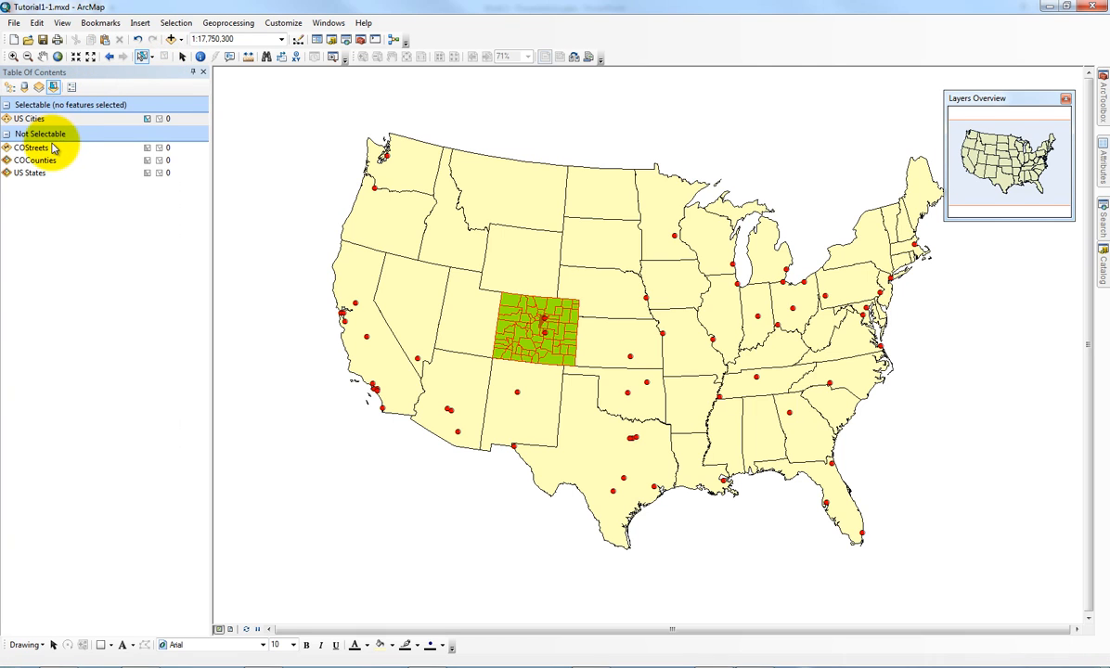
pyautogui.rightClick(37, 173)
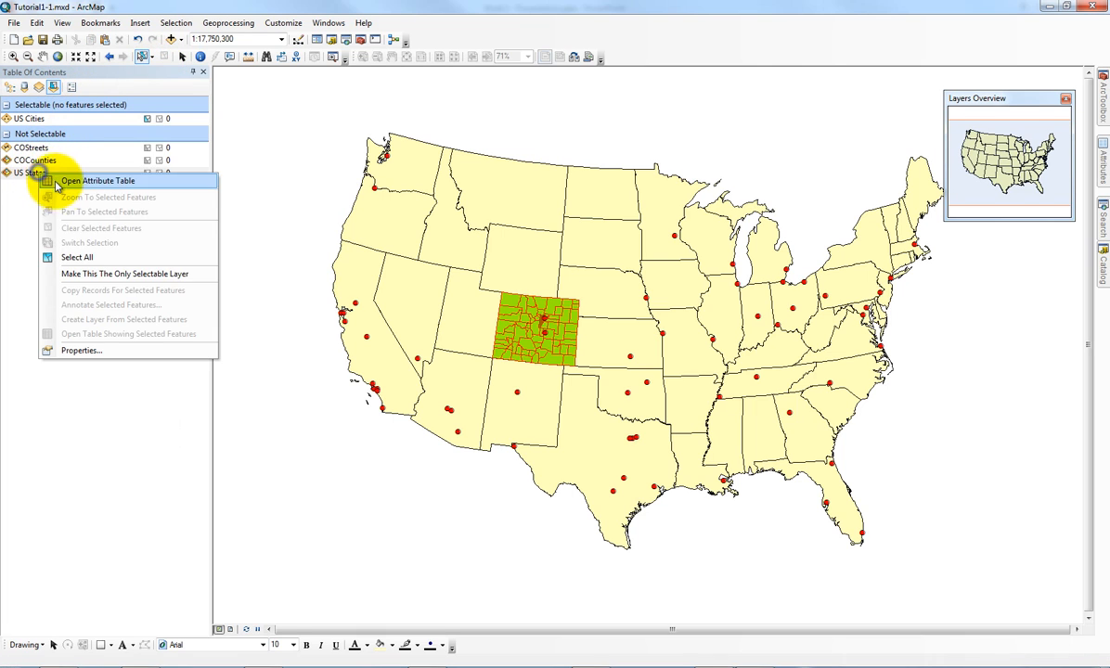
pyautogui.click(96, 274)
pyautogui.moveTo(524, 385); pyautogui.dragTo(679, 455)
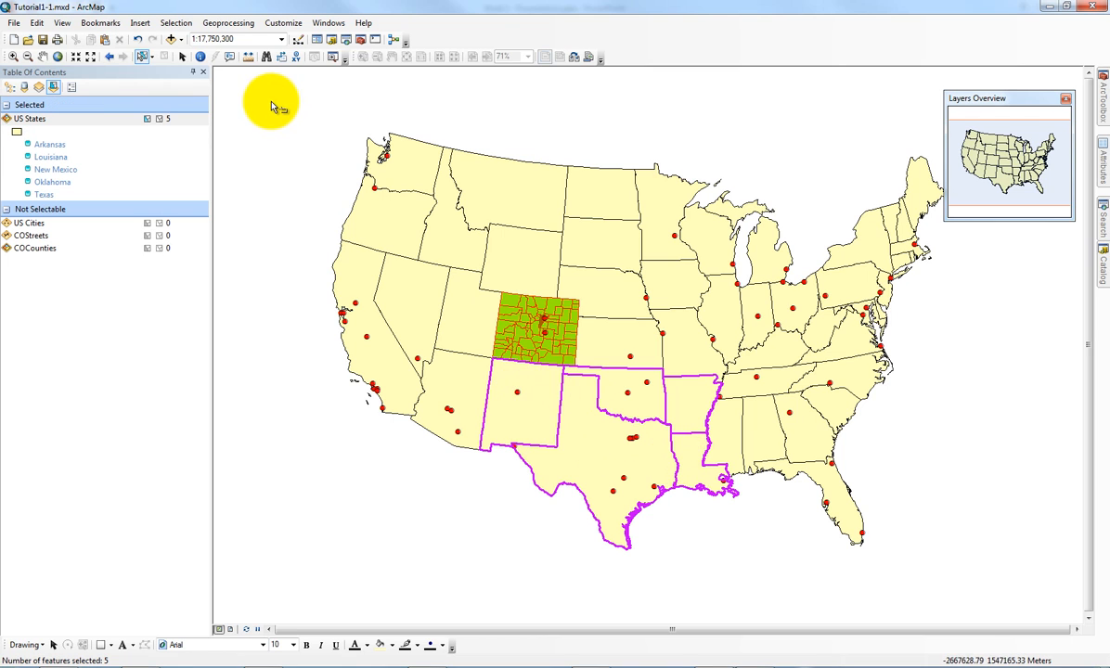
# Step: Open the attribute table of the US States layer from the drawing-order layer list and show only the selected records
pyautogui.click(10, 86)
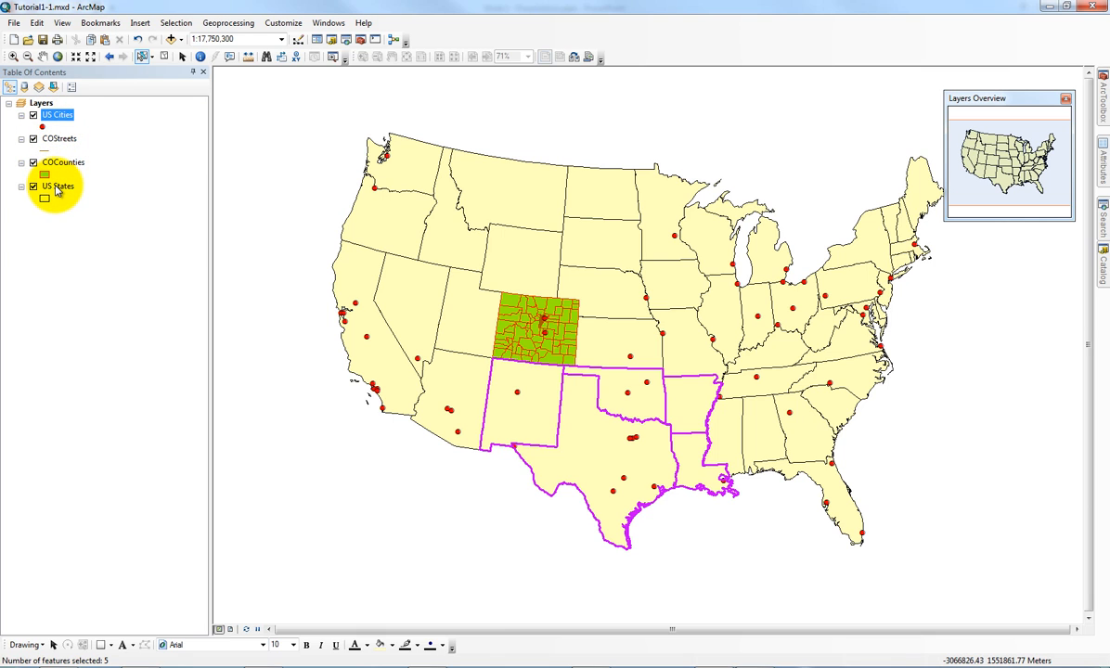
pyautogui.rightClick(56, 189)
pyautogui.click(106, 218)
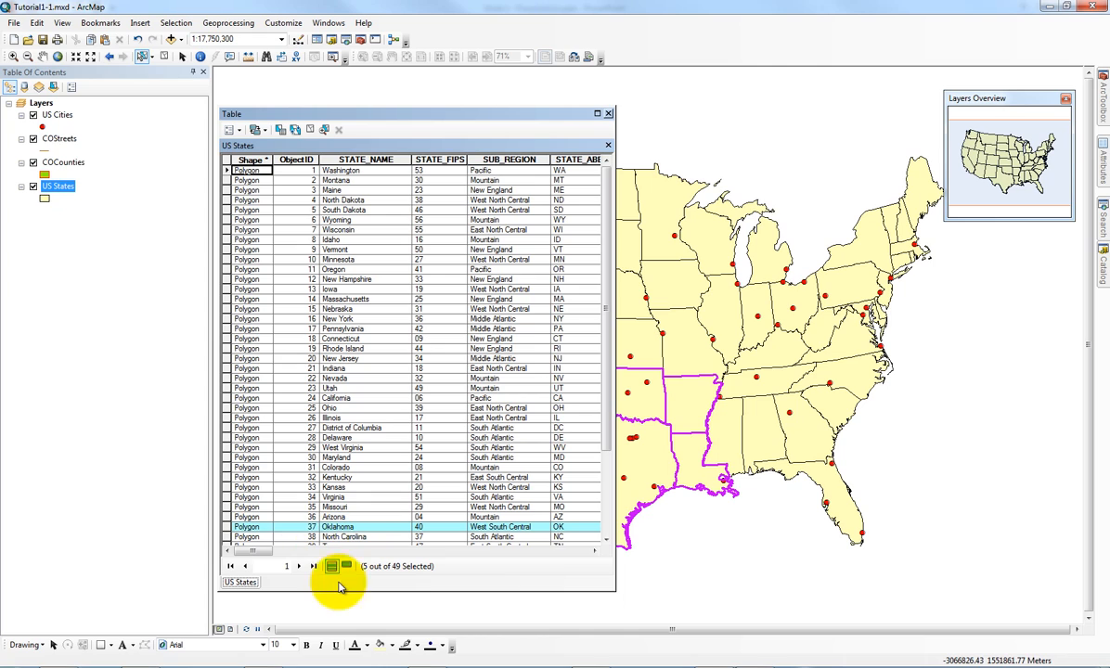
pyautogui.click(345, 566)
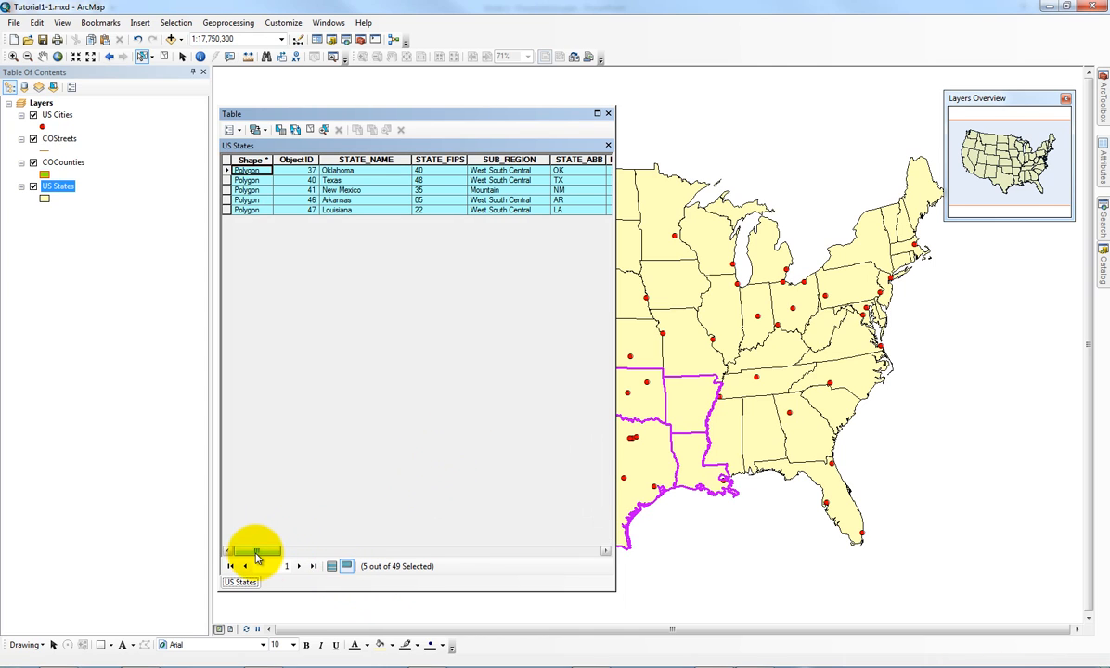
# Step: Examine the POP2000 statistics of the selected states, including count, minimum, maximum and mean, and close them
pyautogui.moveTo(258, 551); pyautogui.dragTo(292, 557)
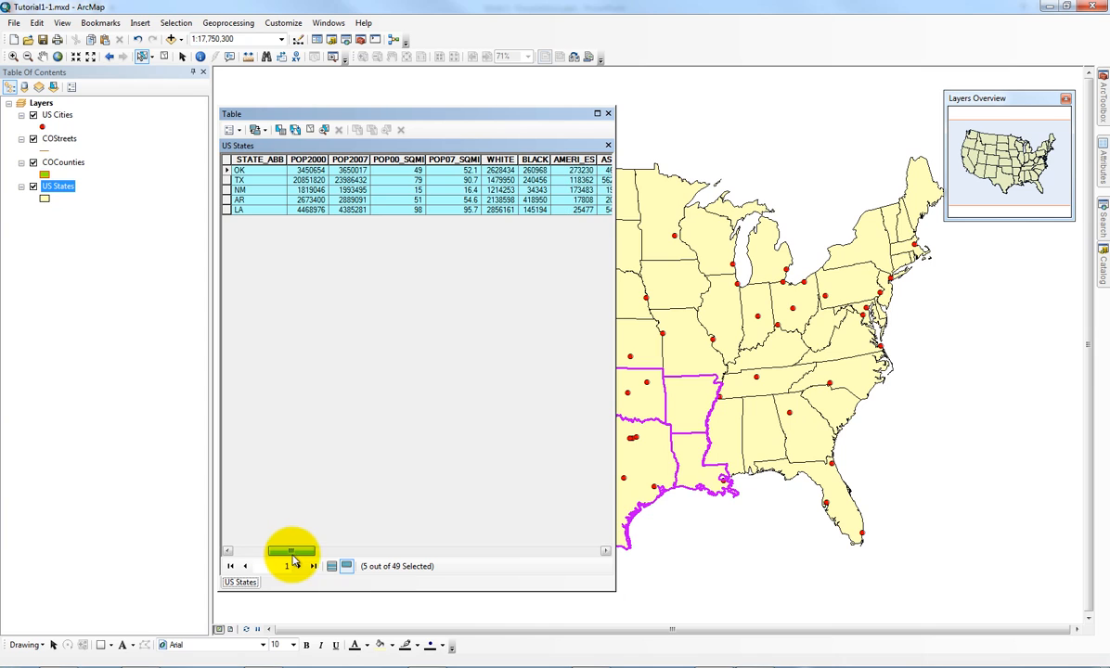
pyautogui.rightClick(309, 160)
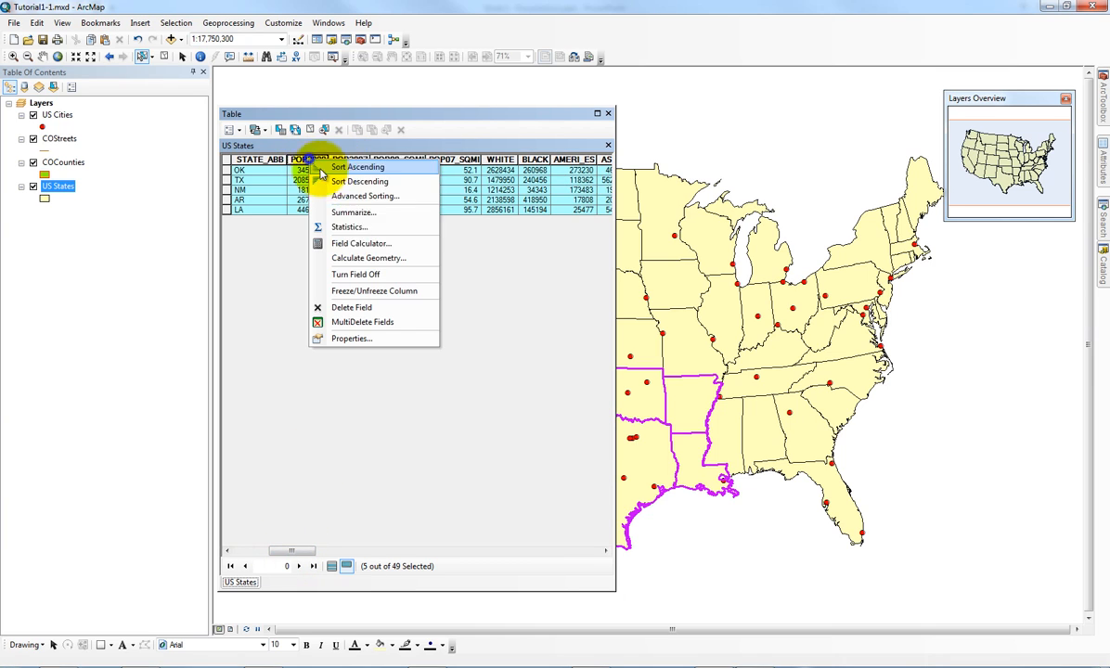
pyautogui.click(349, 227)
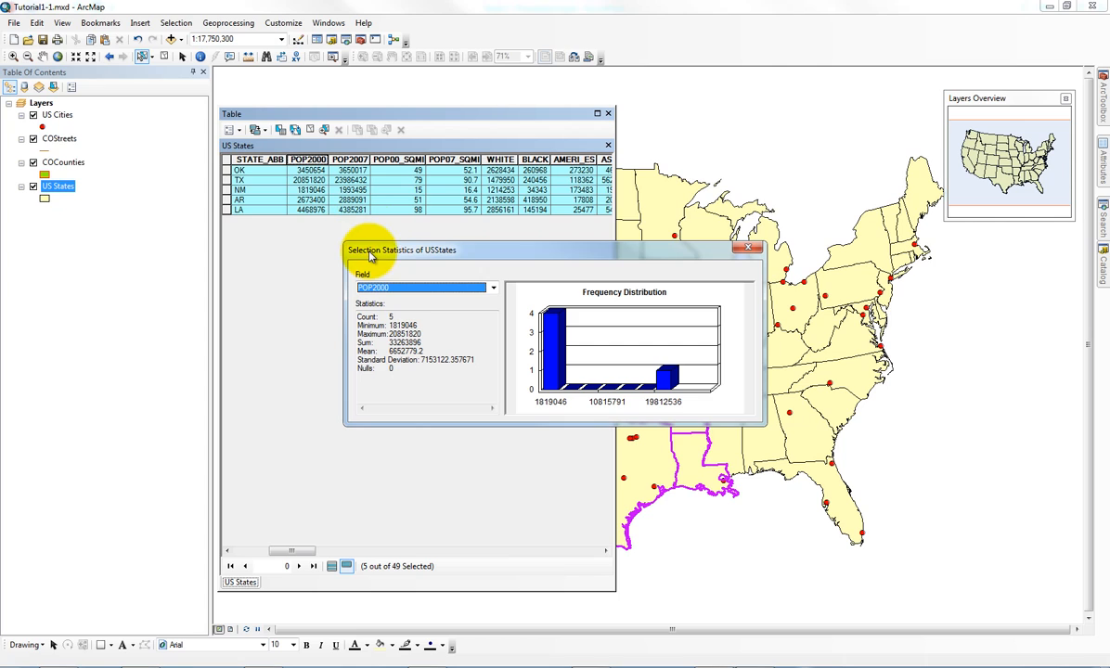
pyautogui.click(390, 316)
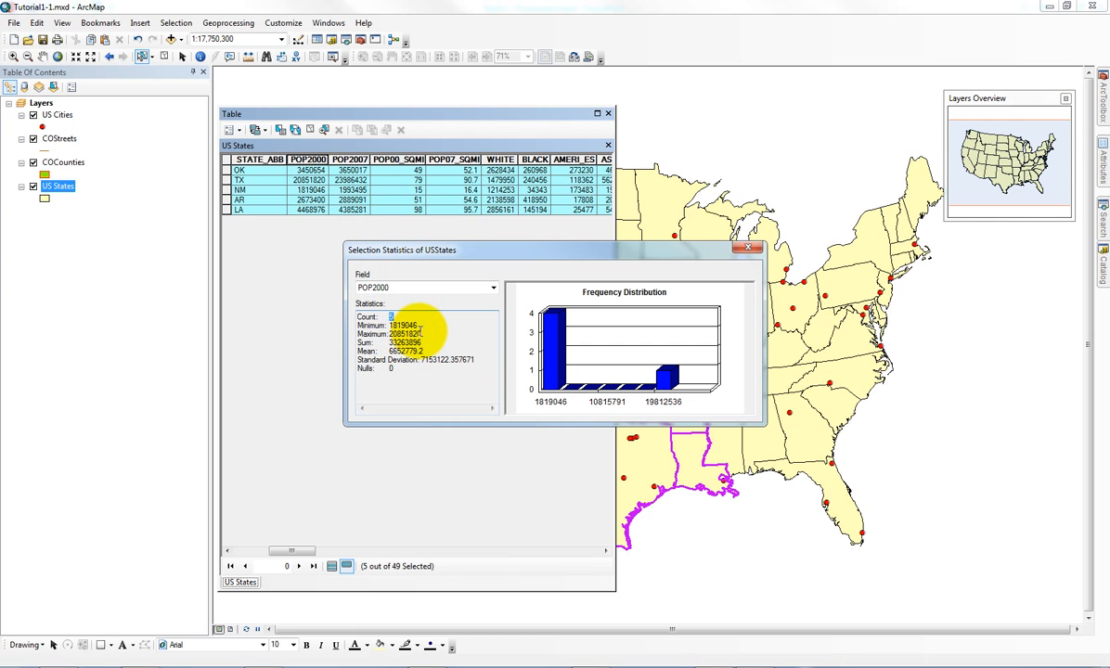
pyautogui.moveTo(382, 324); pyautogui.dragTo(357, 325)
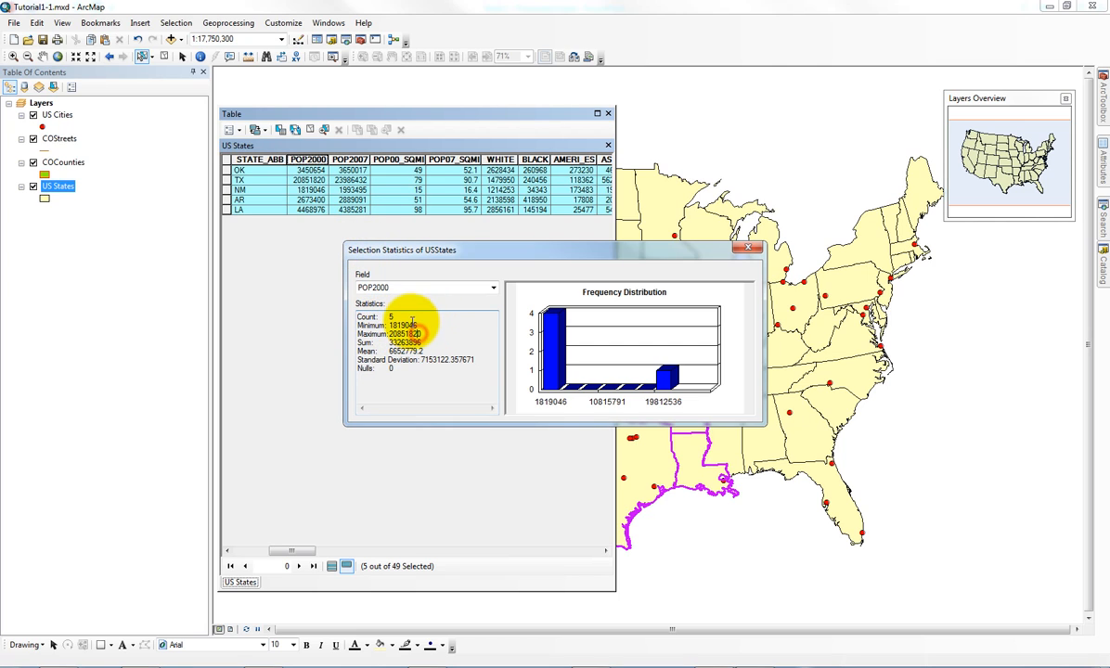
pyautogui.doubleClick(413, 325)
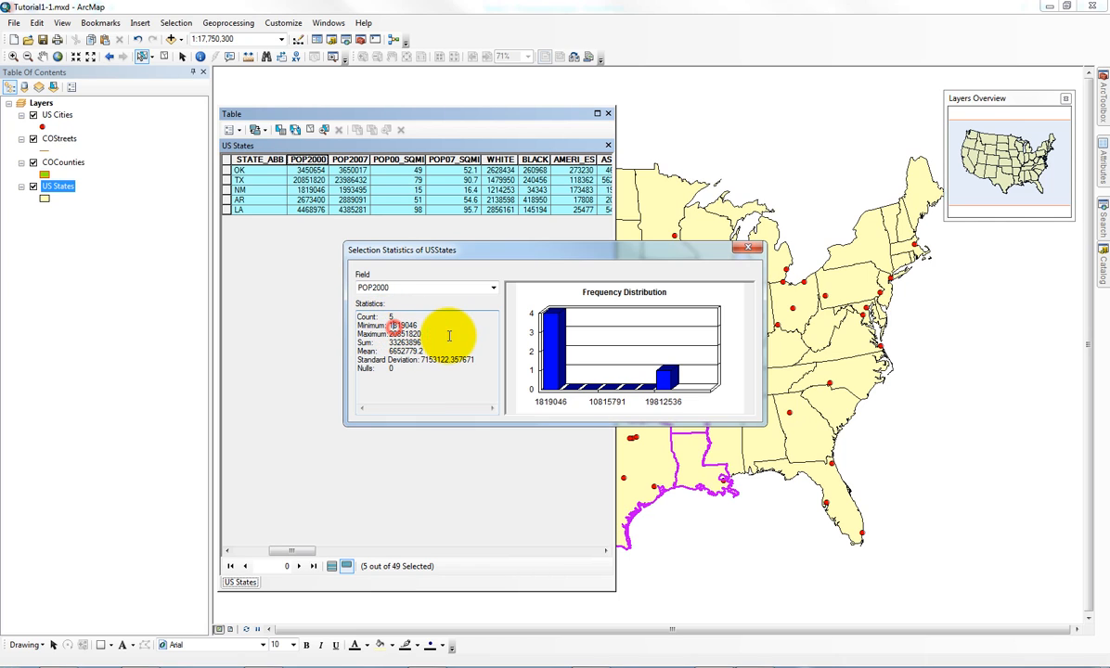
pyautogui.moveTo(424, 334); pyautogui.dragTo(373, 334)
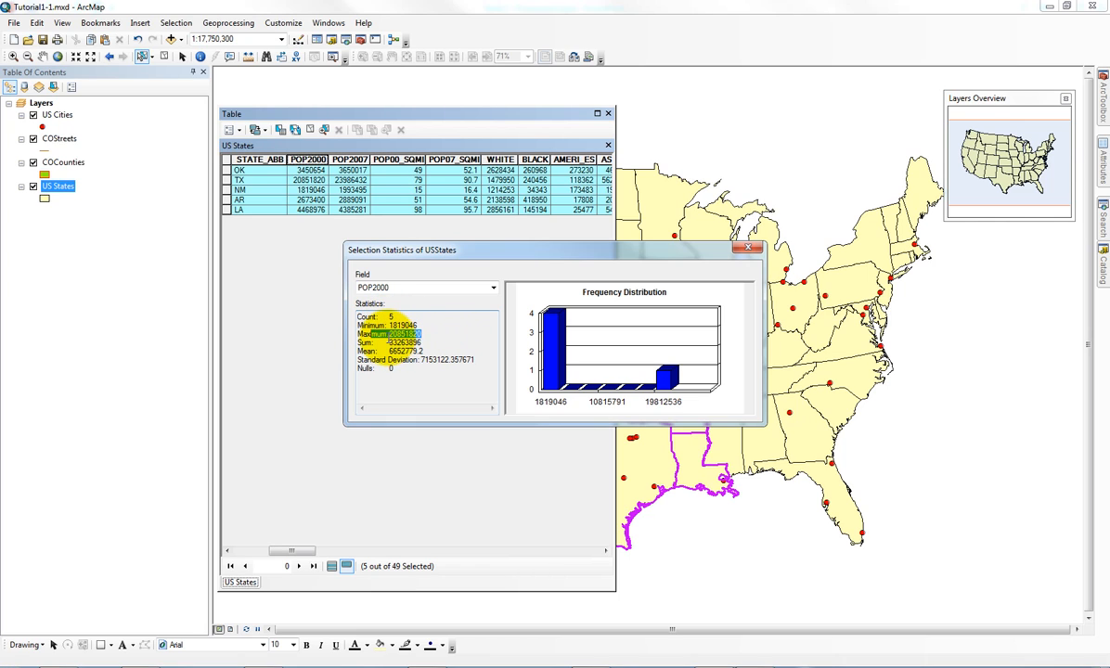
pyautogui.click(418, 358)
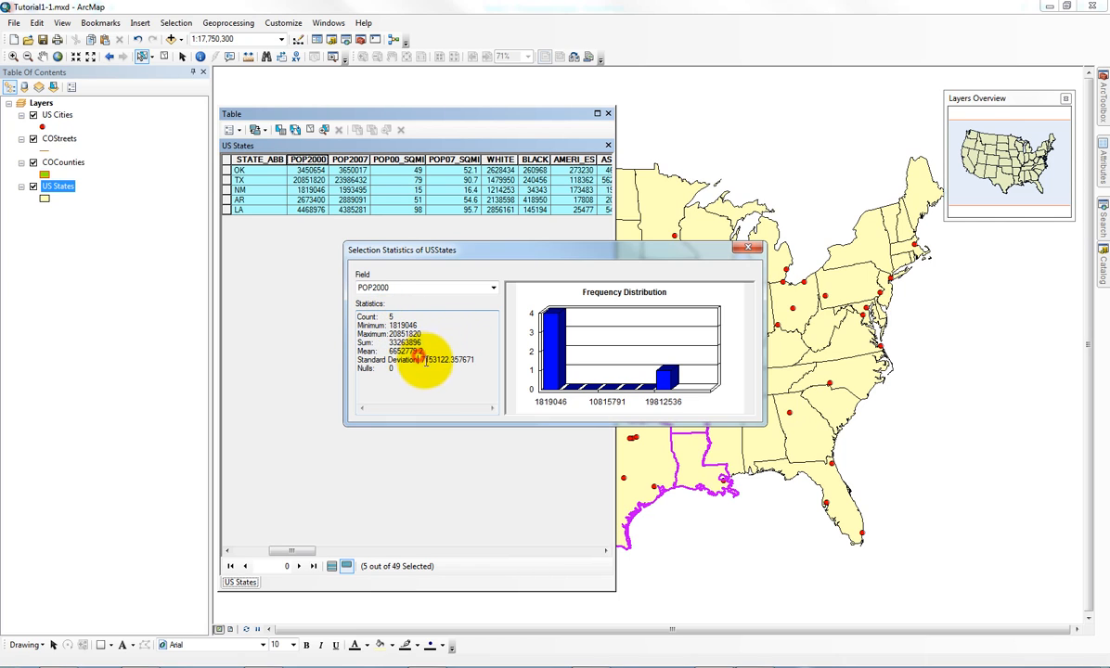
pyautogui.click(748, 251)
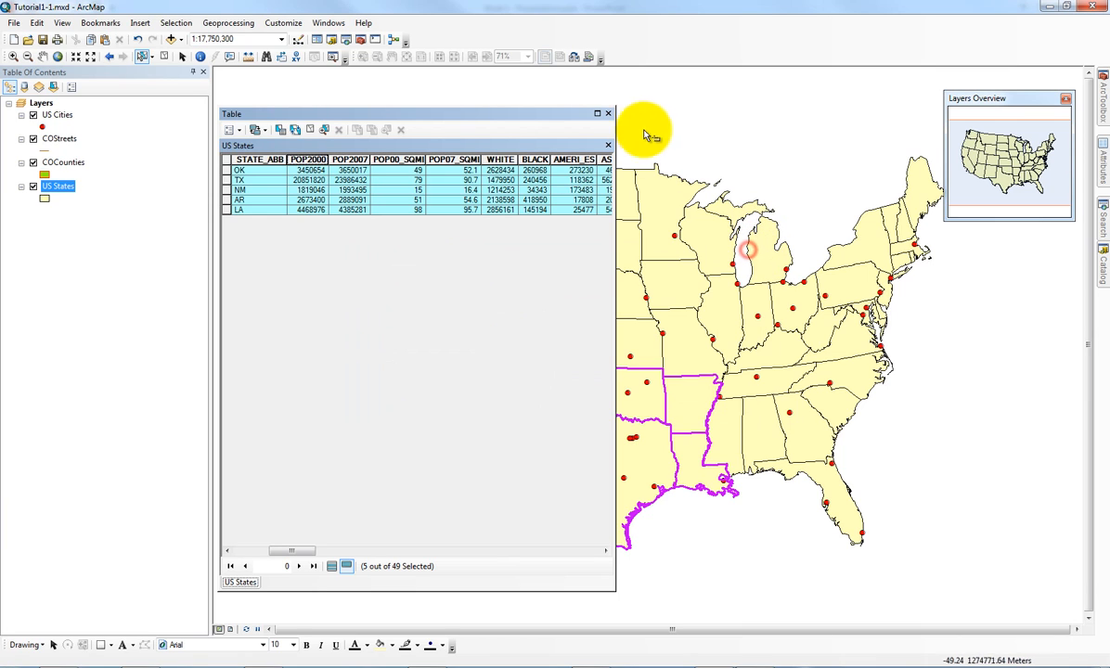
# Step: Close the US States attribute table and clear the selection of the five states
pyautogui.click(608, 114)
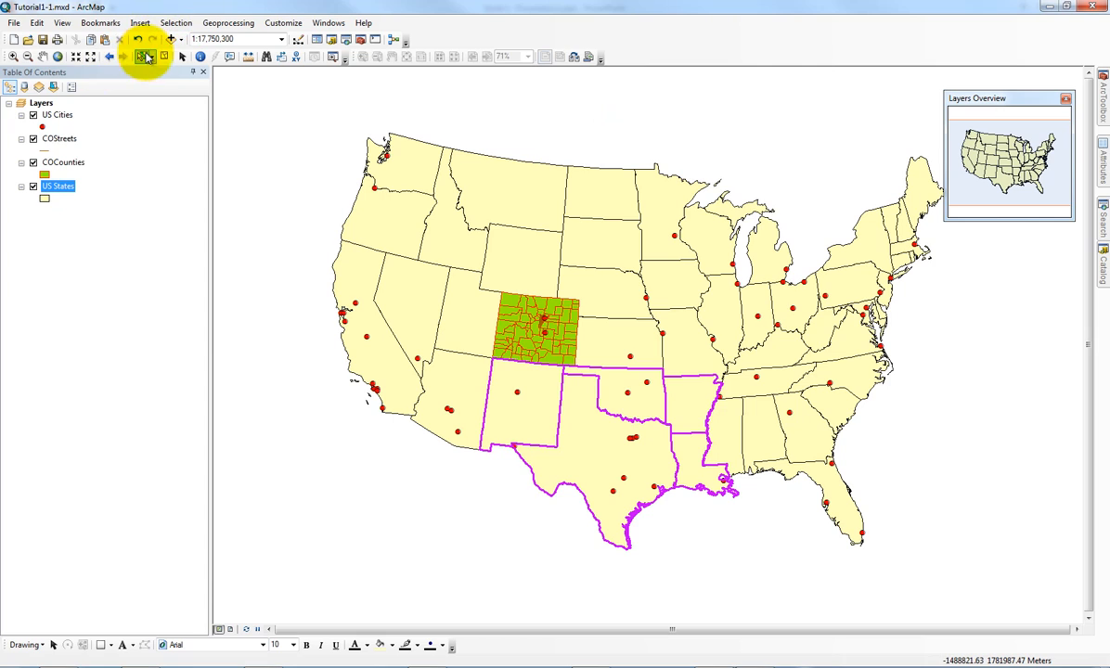
pyautogui.click(161, 56)
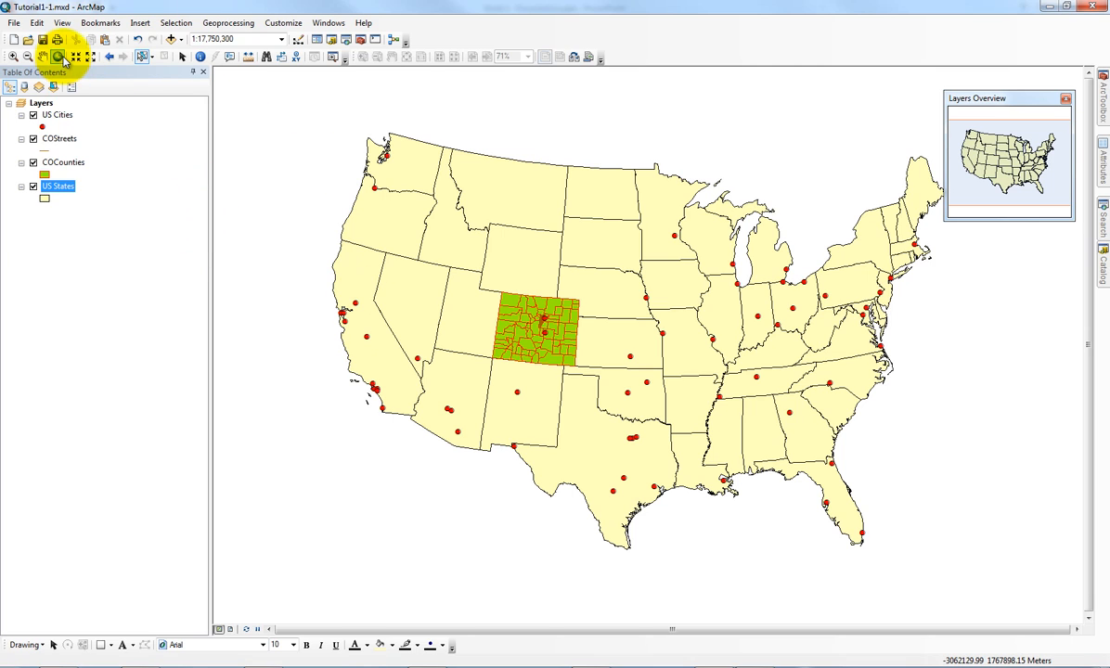
# Step: Zoom in on Florida and turn on labels for the US Cities layer in its layer properties
pyautogui.click(17, 58)
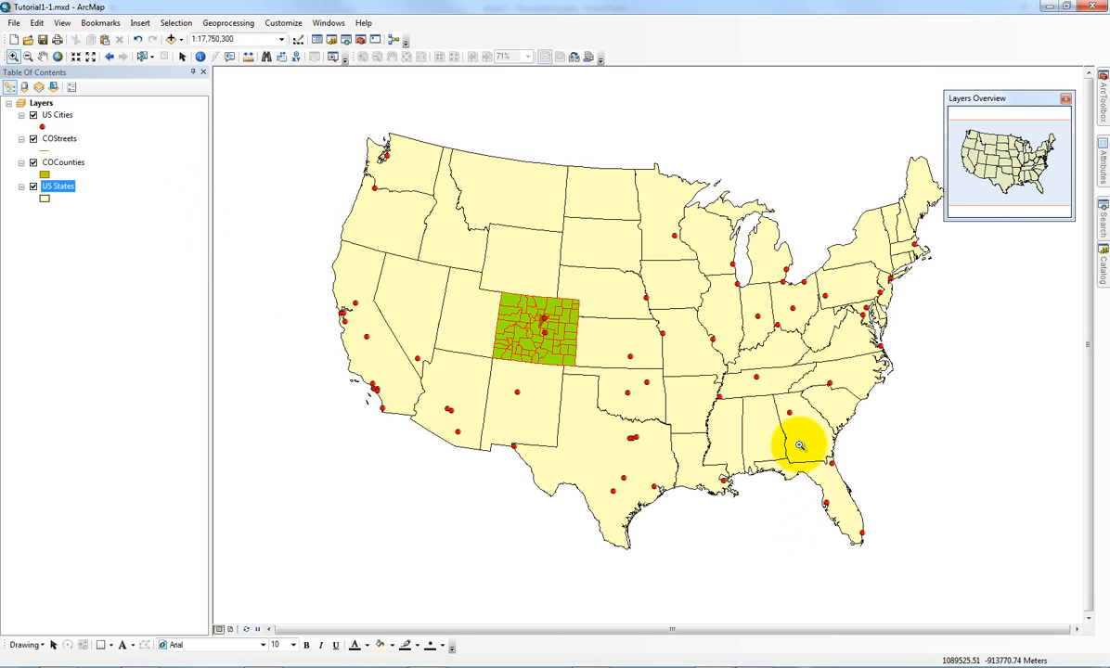
pyautogui.moveTo(751, 443); pyautogui.dragTo(883, 544)
pyautogui.moveTo(908, 570); pyautogui.dragTo(908, 571)
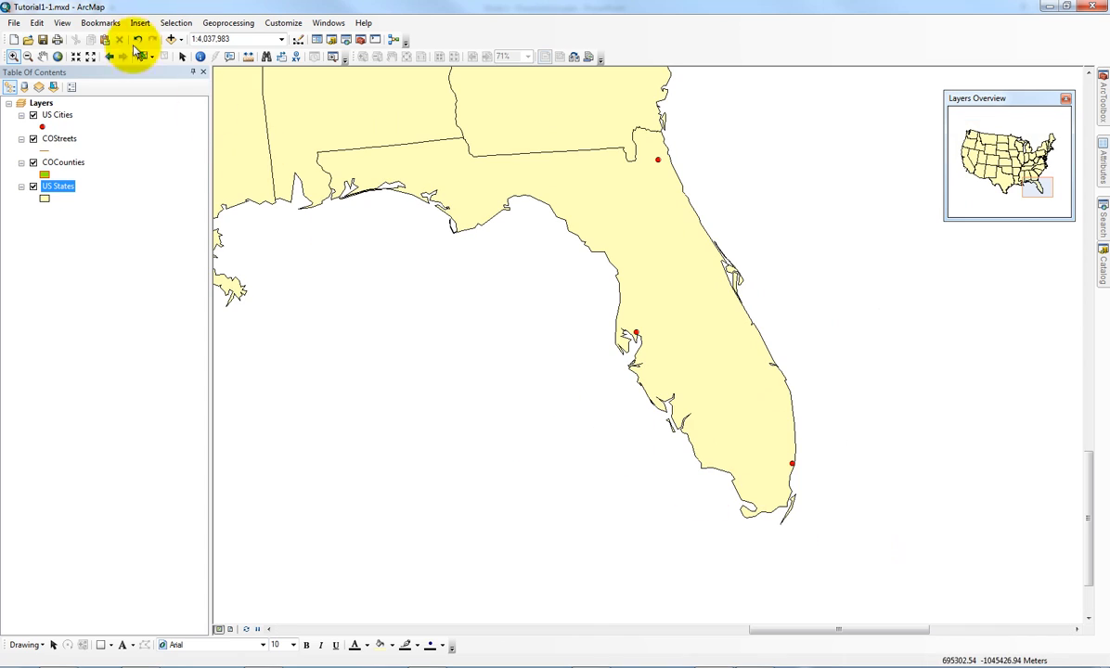
pyautogui.rightClick(49, 115)
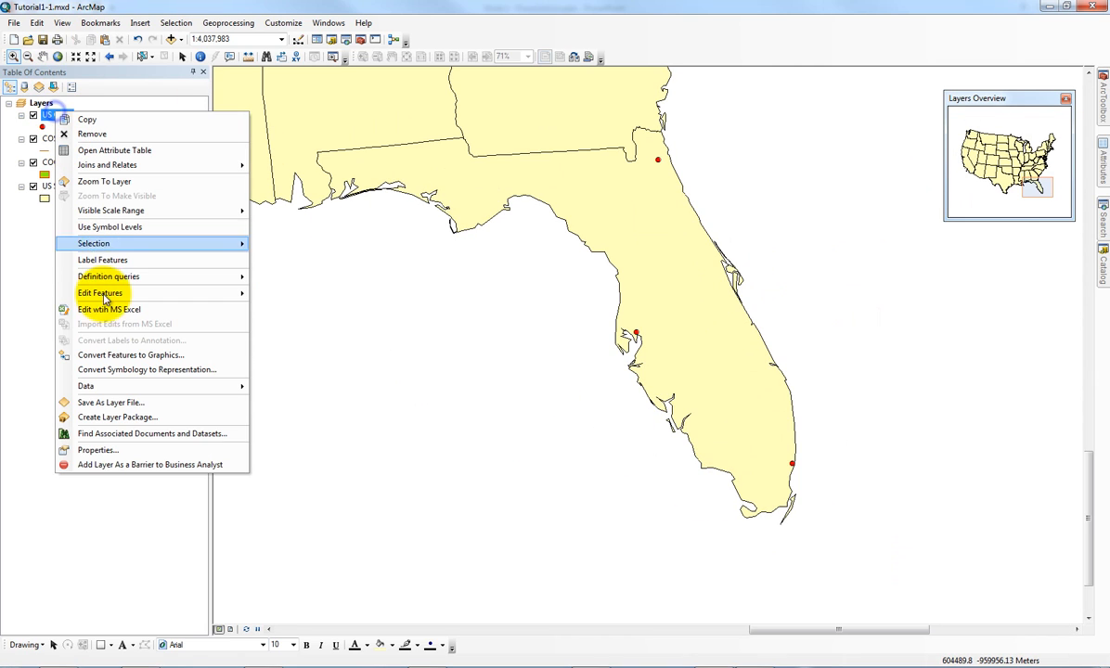
pyautogui.click(103, 451)
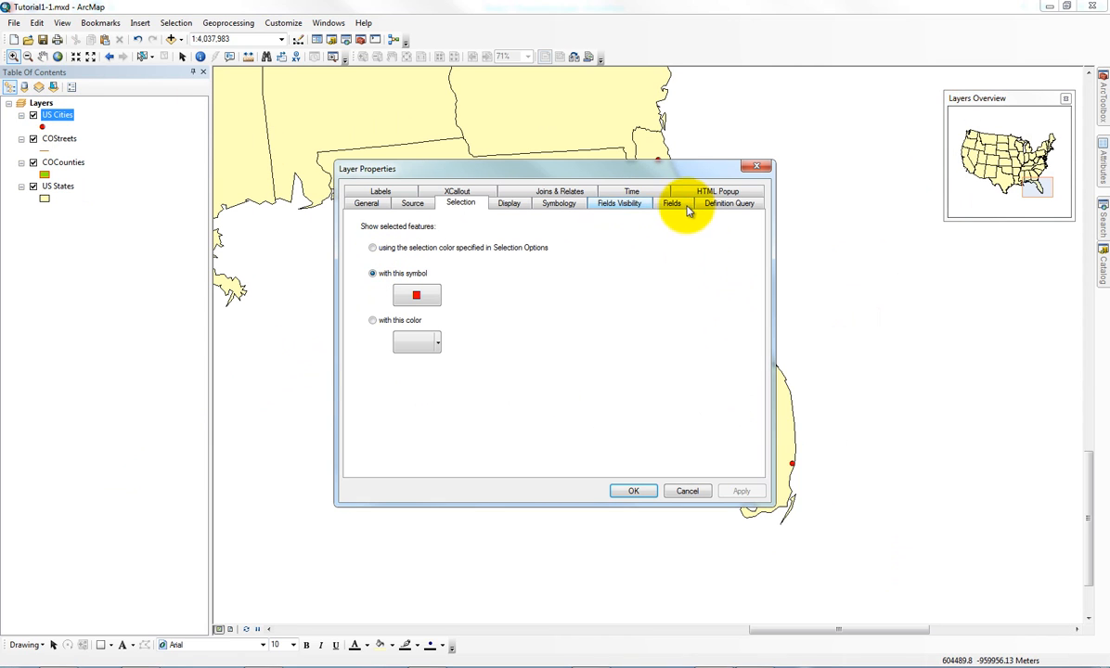
pyautogui.click(378, 192)
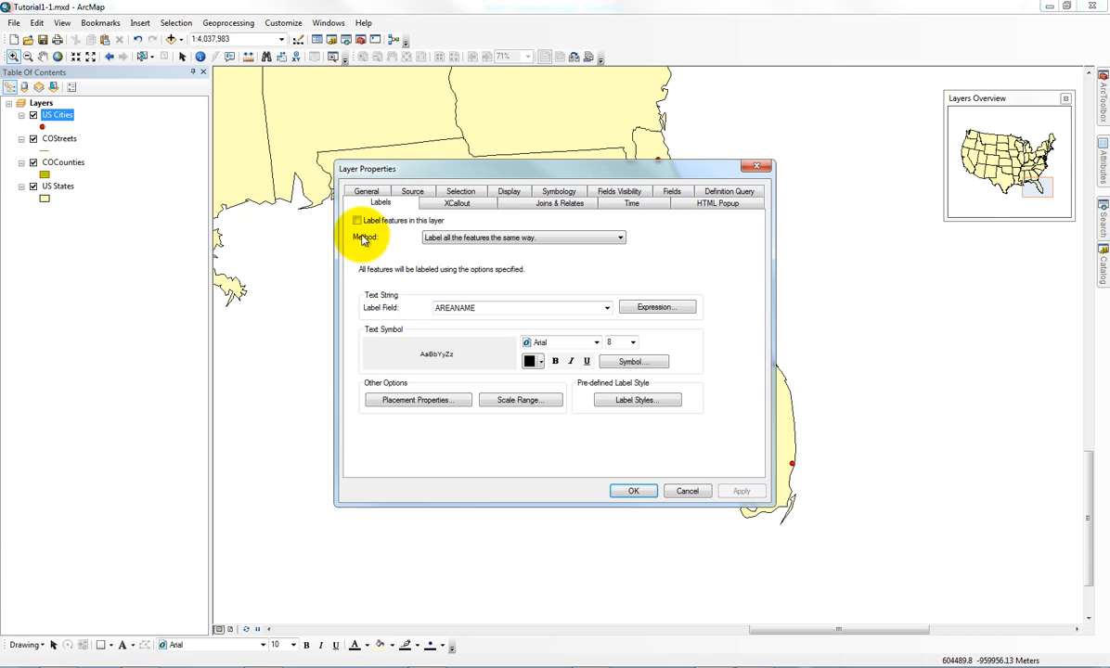
pyautogui.click(356, 222)
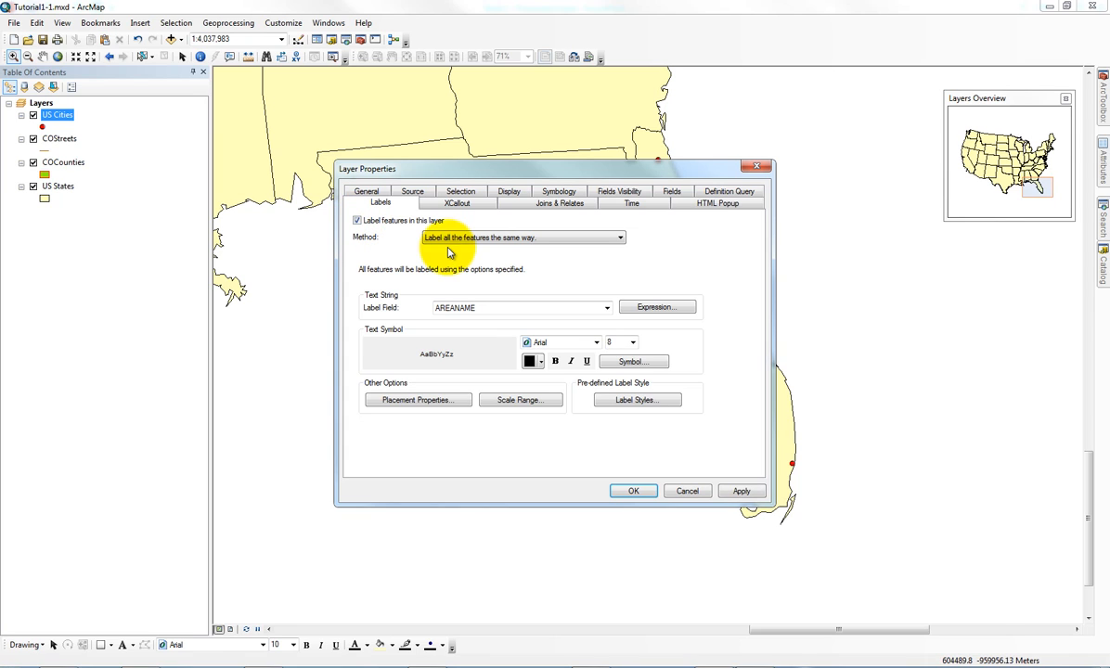
# Step: Make the US Cities label text red, change its font to Calibri, and apply the layer properties
pyautogui.click(535, 361)
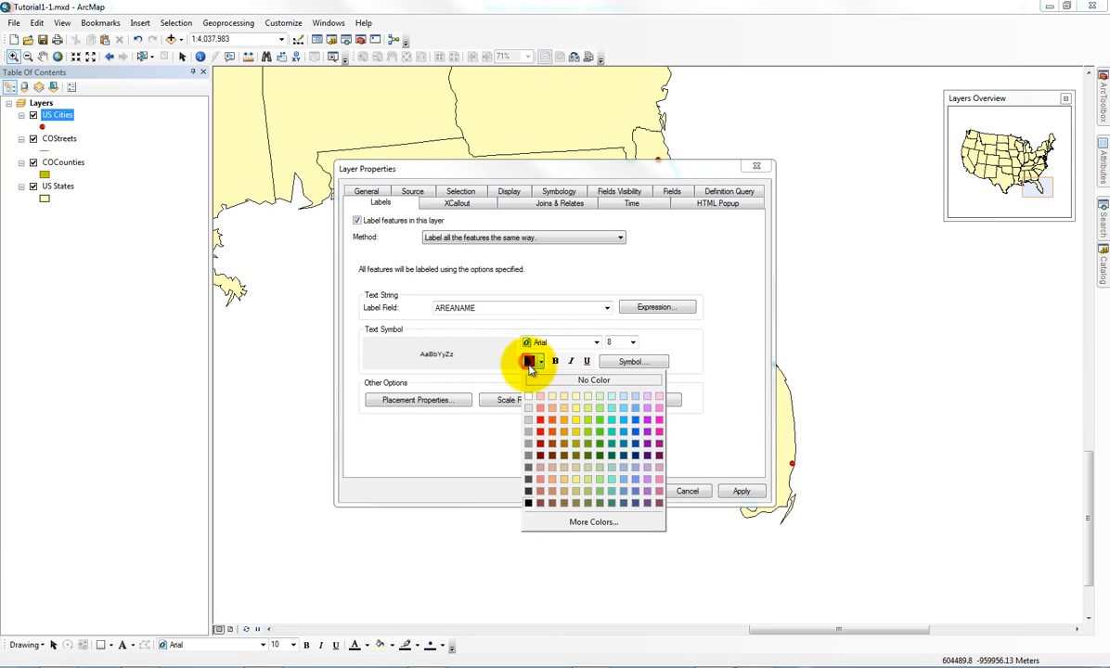
pyautogui.click(544, 419)
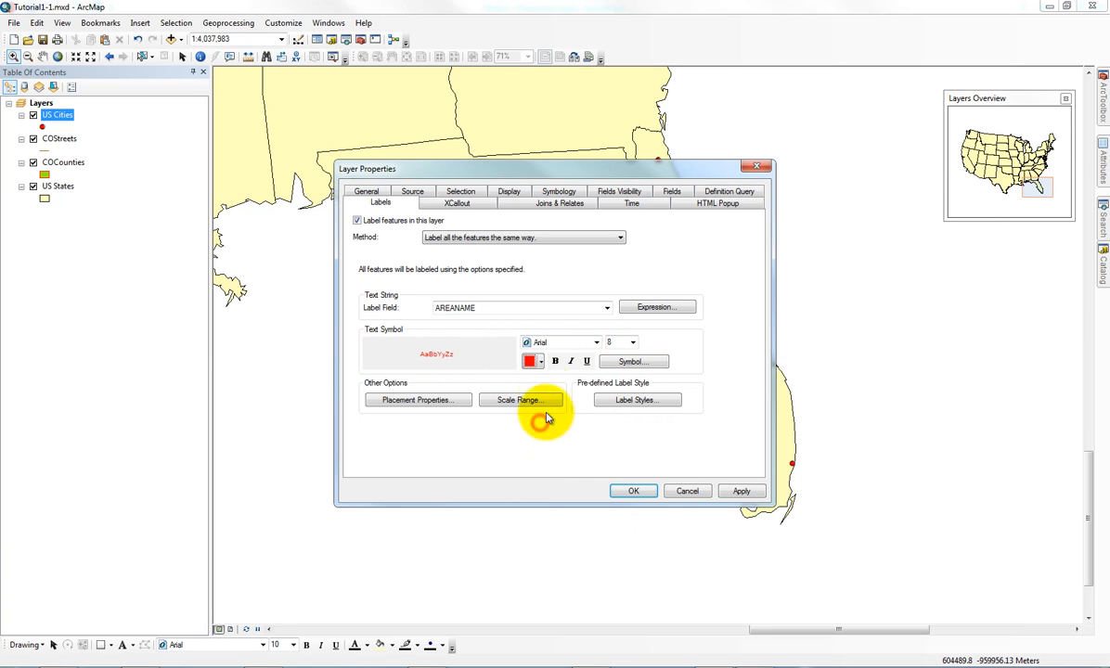
pyautogui.click(564, 346)
pyautogui.click(570, 348)
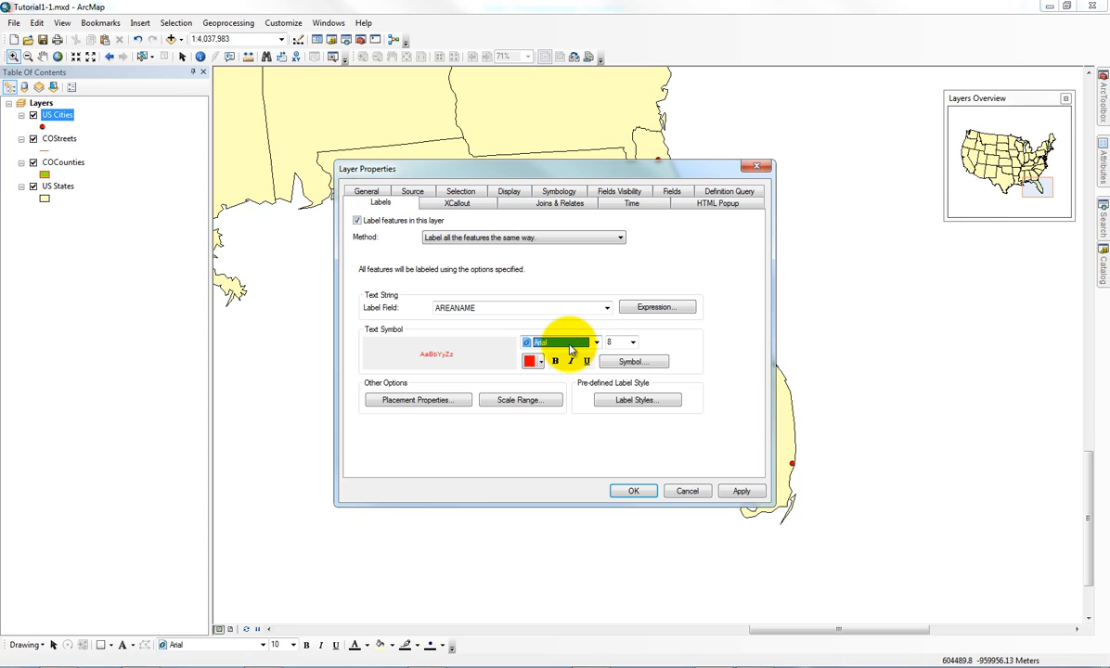
pyautogui.click(570, 348)
pyautogui.click(566, 336)
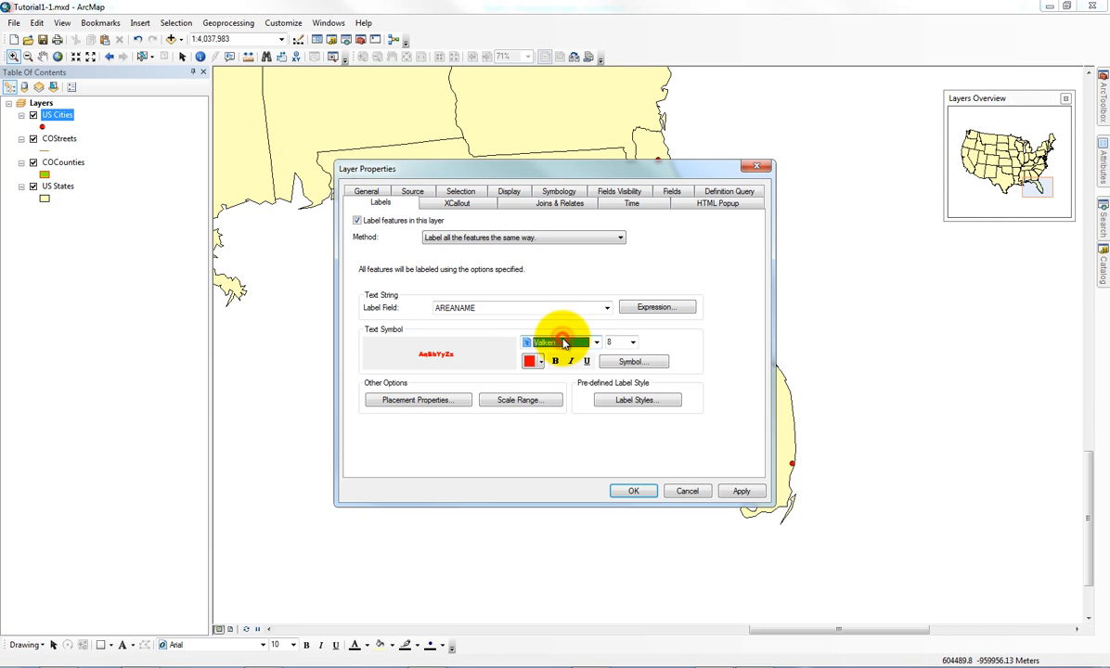
pyautogui.click(636, 493)
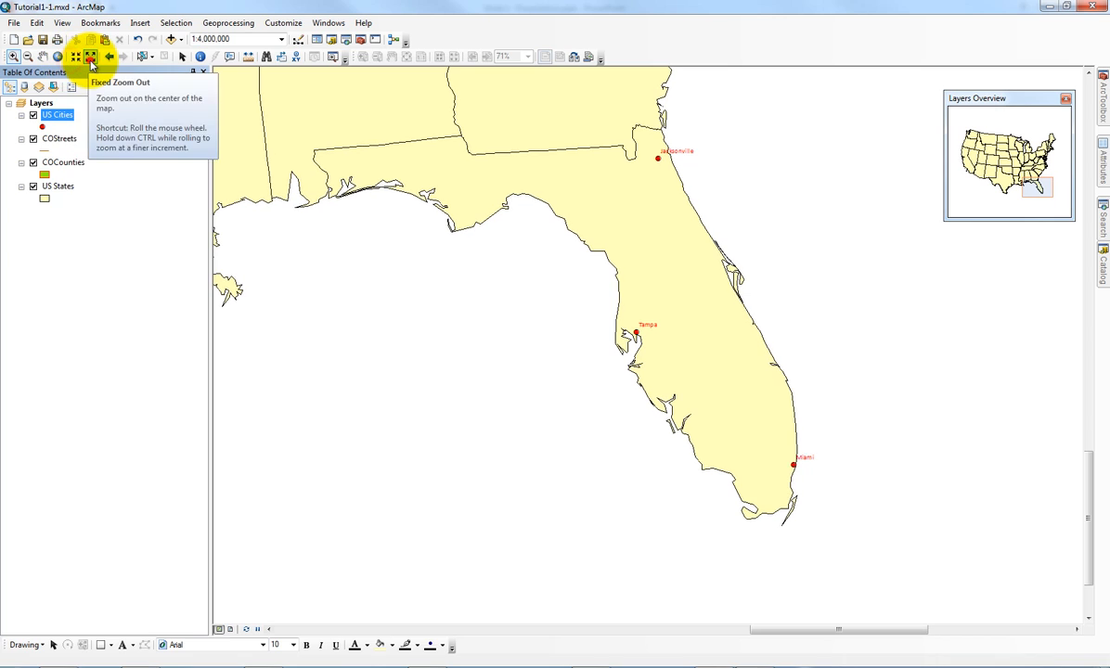
# Step: Convert the US Cities labels to annotation stored in the map, only for features in the current extent around Florida
pyautogui.click(90, 58)
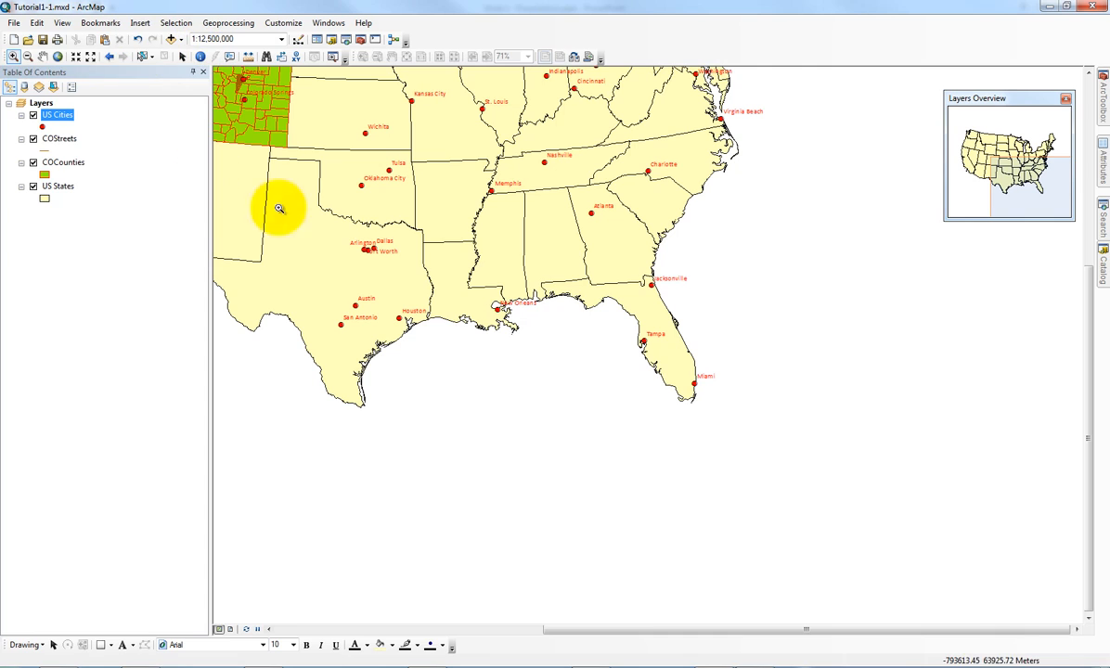
pyautogui.moveTo(532, 263); pyautogui.dragTo(778, 438)
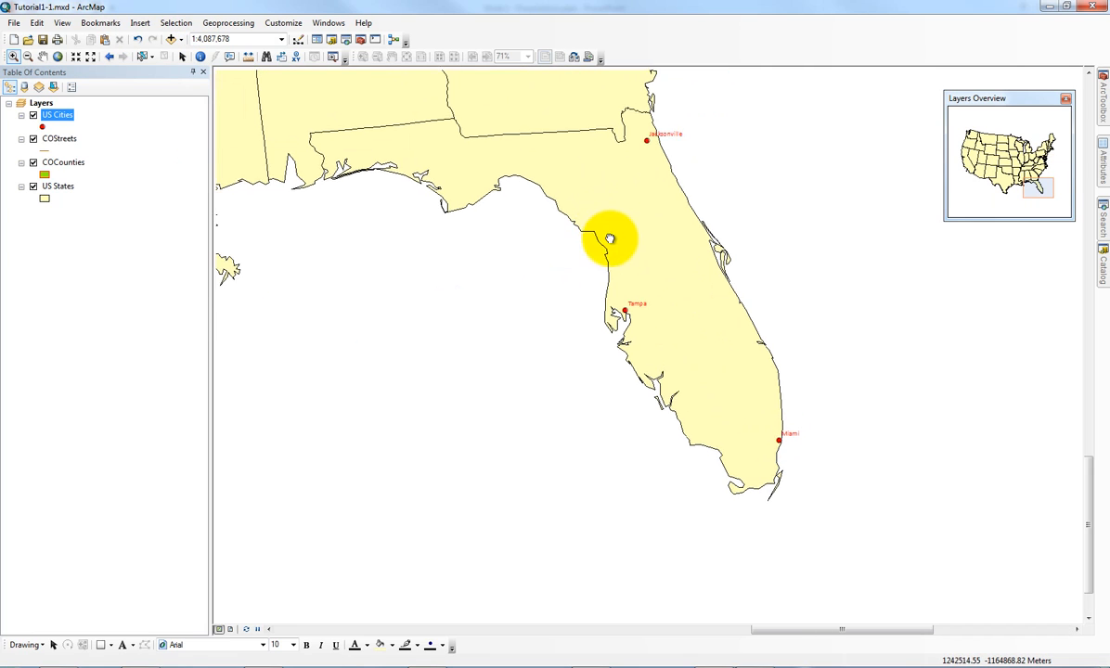
pyautogui.moveTo(611, 238); pyautogui.dragTo(627, 273)
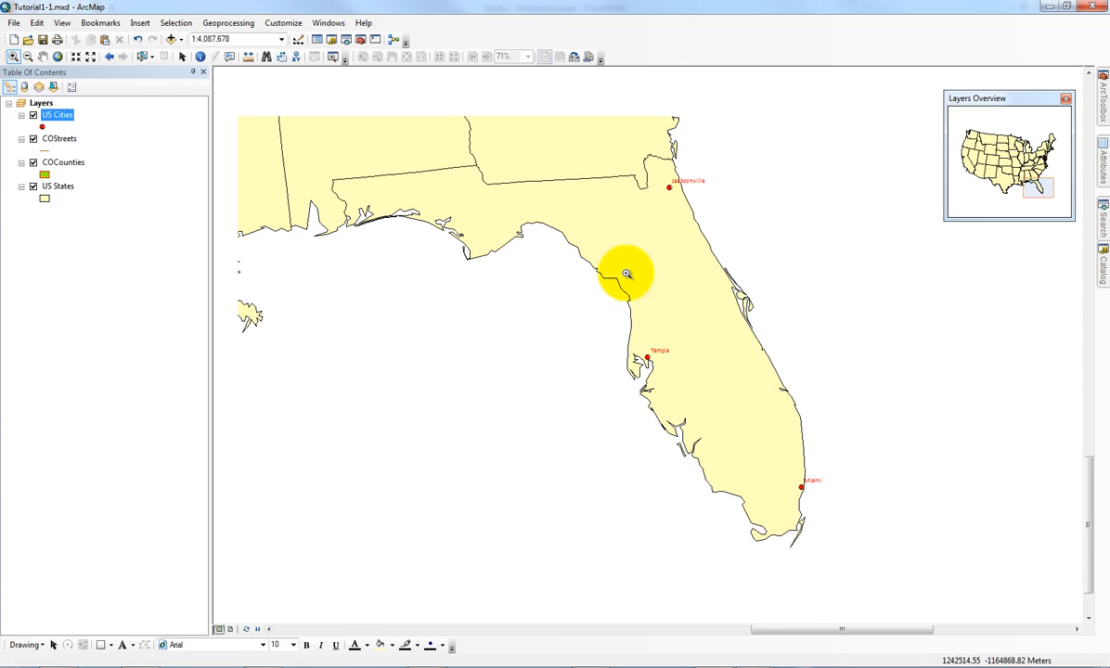
pyautogui.rightClick(53, 114)
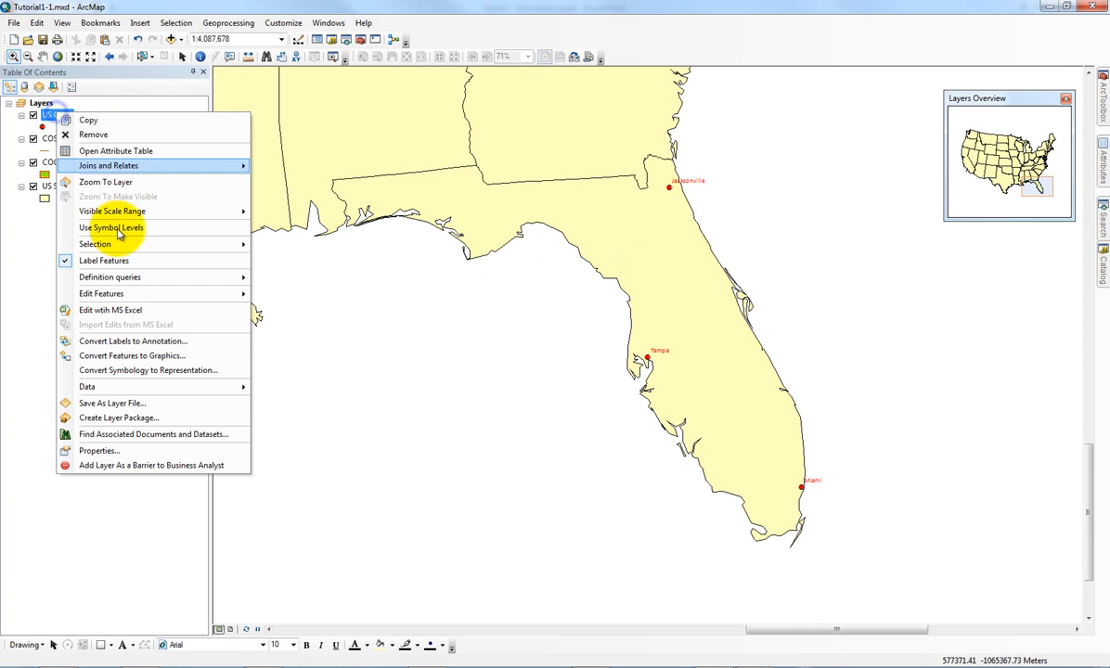
pyautogui.click(135, 342)
pyautogui.click(511, 227)
pyautogui.click(524, 266)
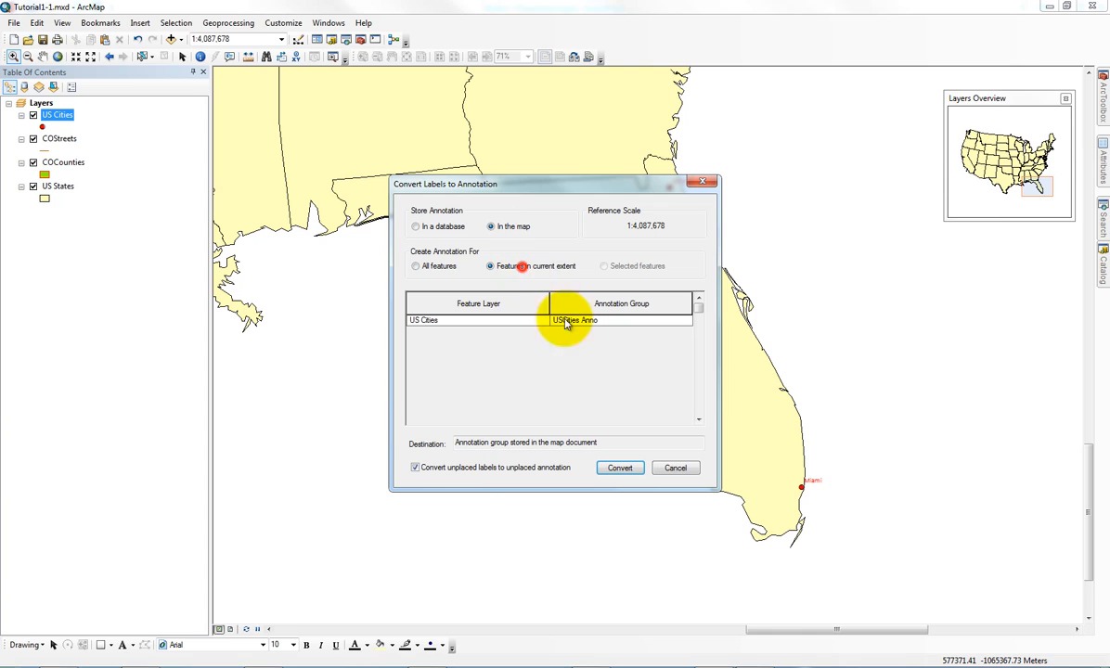
pyautogui.click(621, 469)
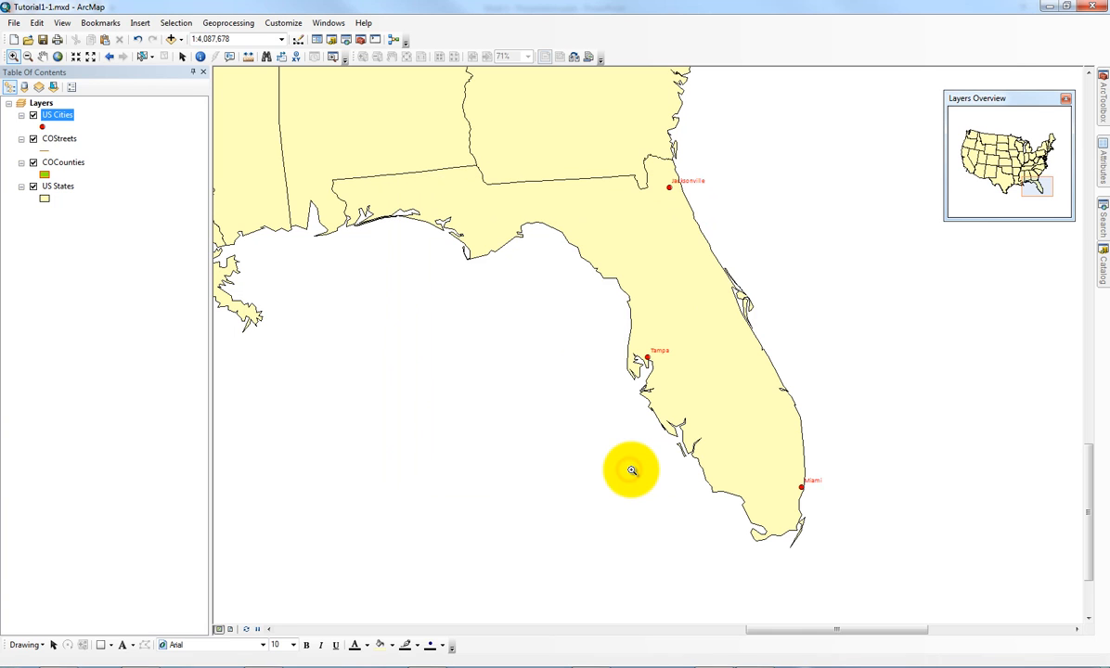
# Step: Move the Miami and Jacksonville annotations to just below and left of their city points, and deselect them
pyautogui.click(183, 57)
pyautogui.moveTo(813, 482)
pyautogui.mouseDown()
pyautogui.moveTo(782, 495)
pyautogui.moveTo(795, 503)
pyautogui.mouseUp()
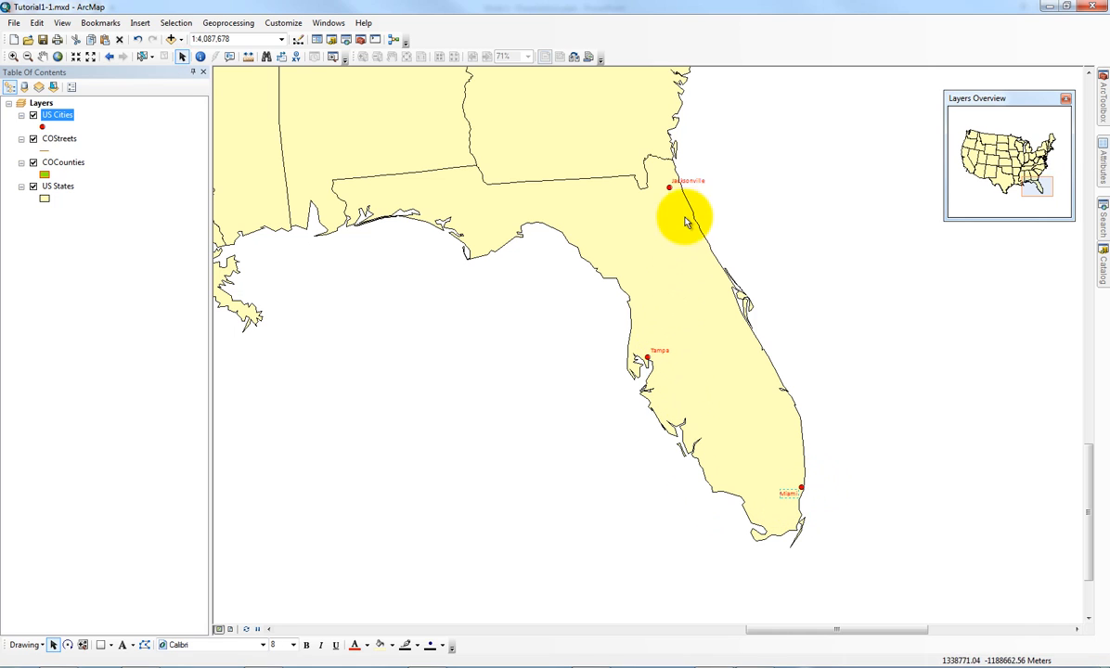
pyautogui.click(691, 188)
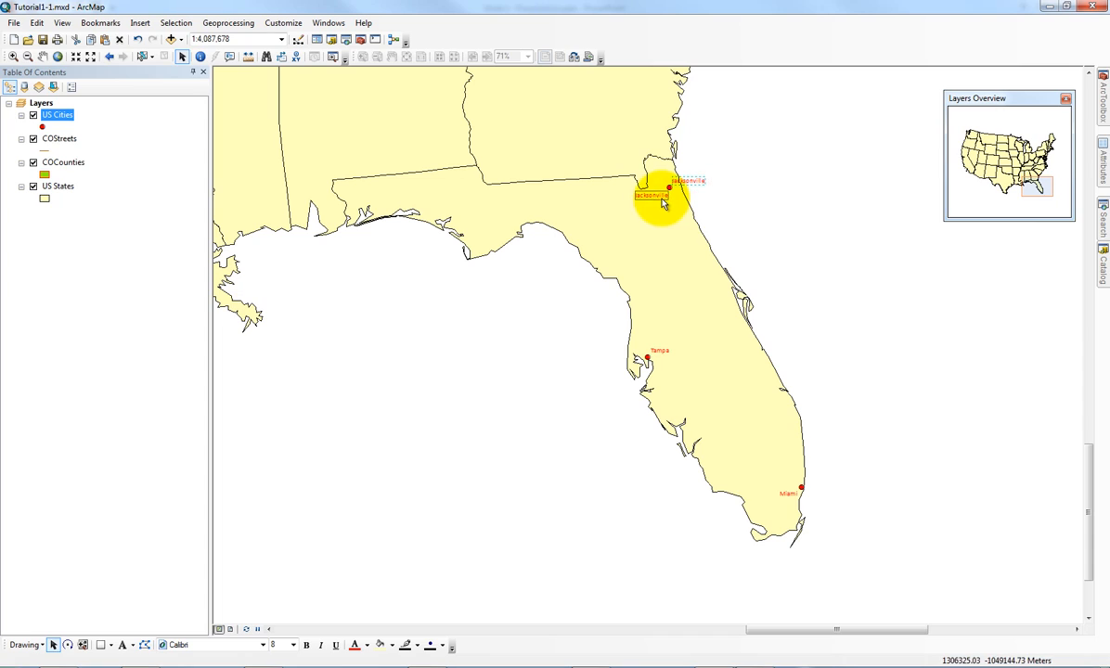
pyautogui.click(817, 216)
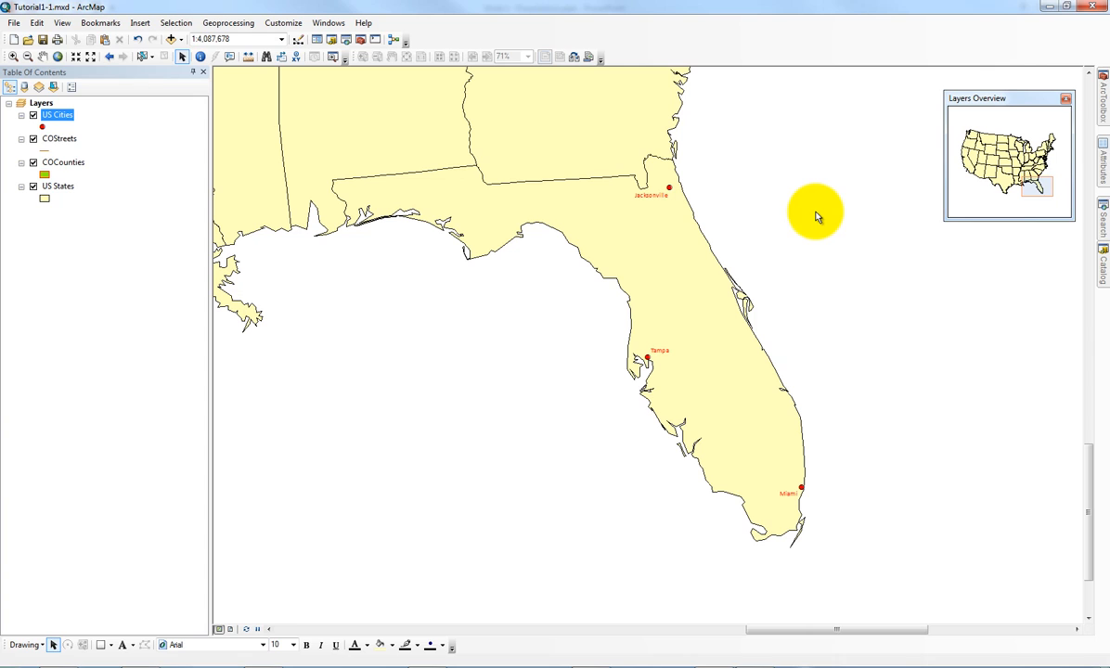
# Step: Change the Tampa annotation text to "City of Tampa" and shift it slightly right so it clears the city point
pyautogui.doubleClick(665, 357)
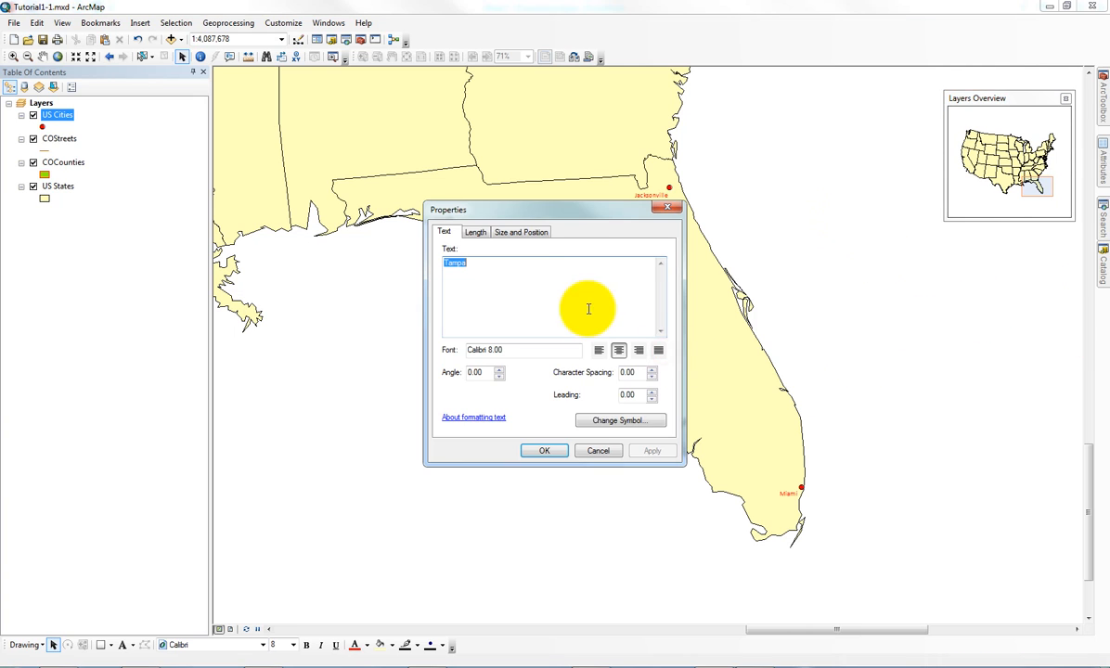
pyautogui.click(598, 451)
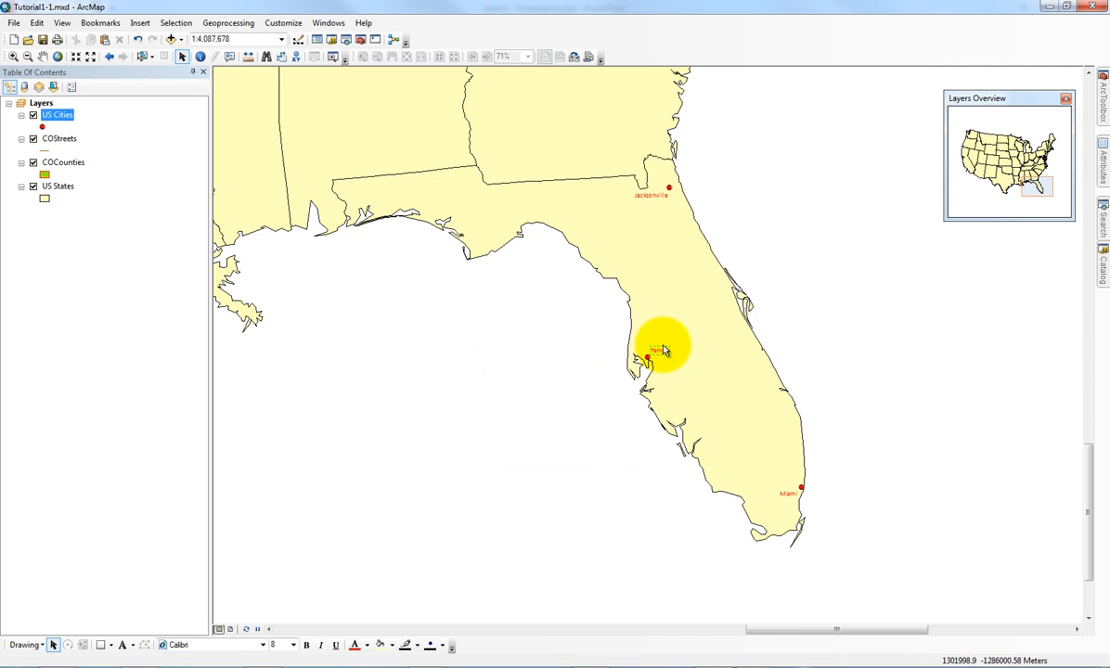
pyautogui.click(664, 346)
pyautogui.doubleClick(663, 346)
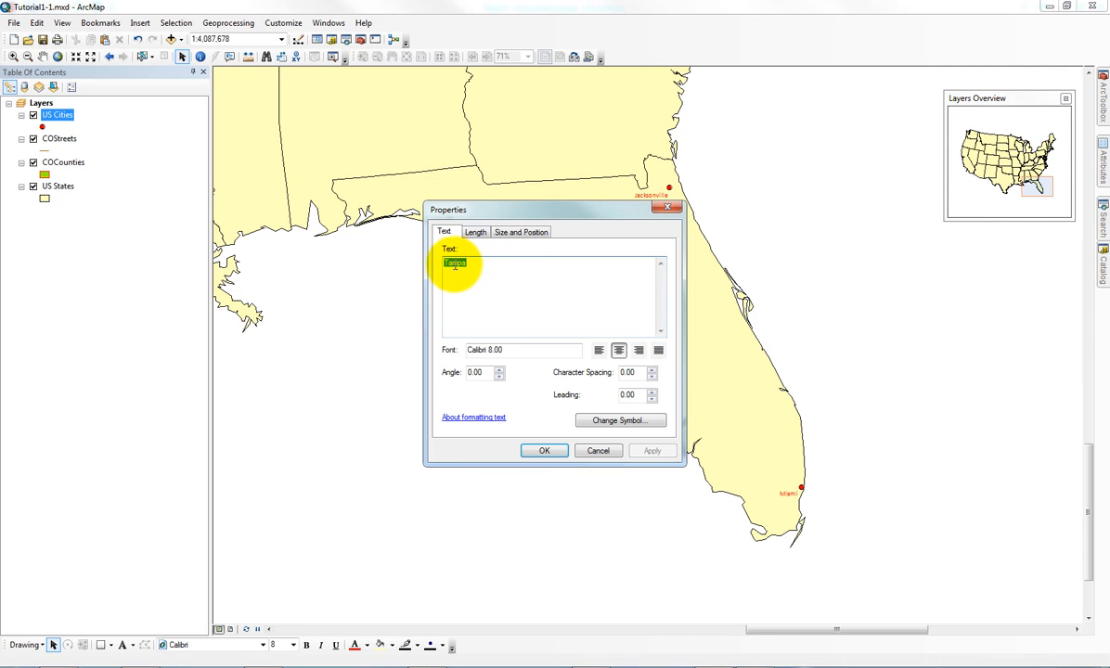
pyautogui.click(446, 264)
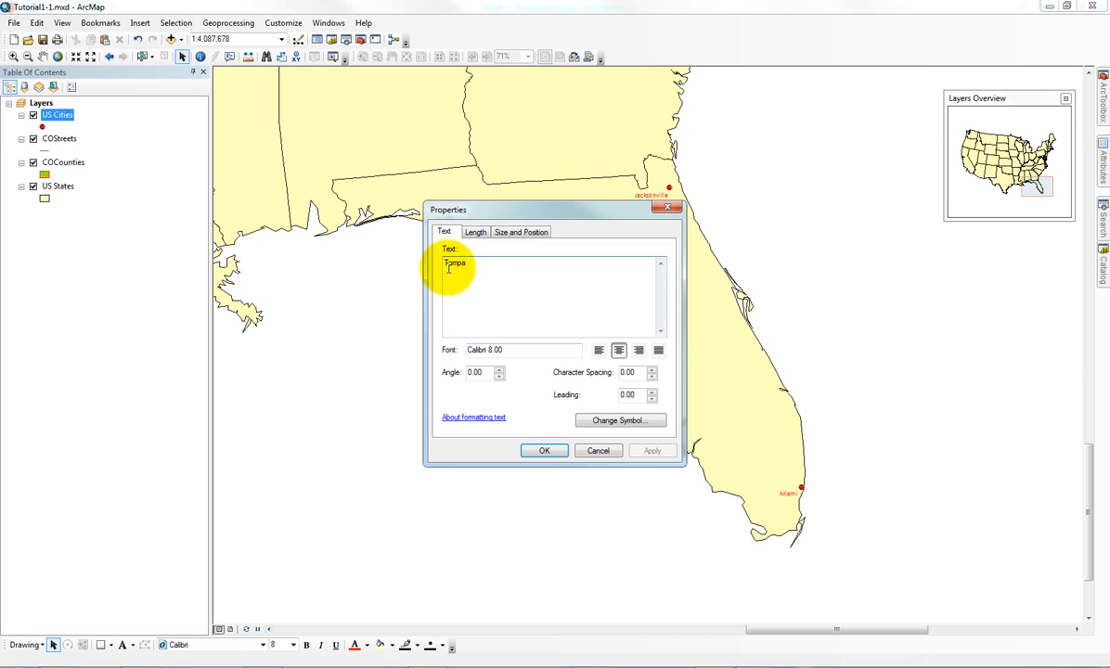
pyautogui.write('G')
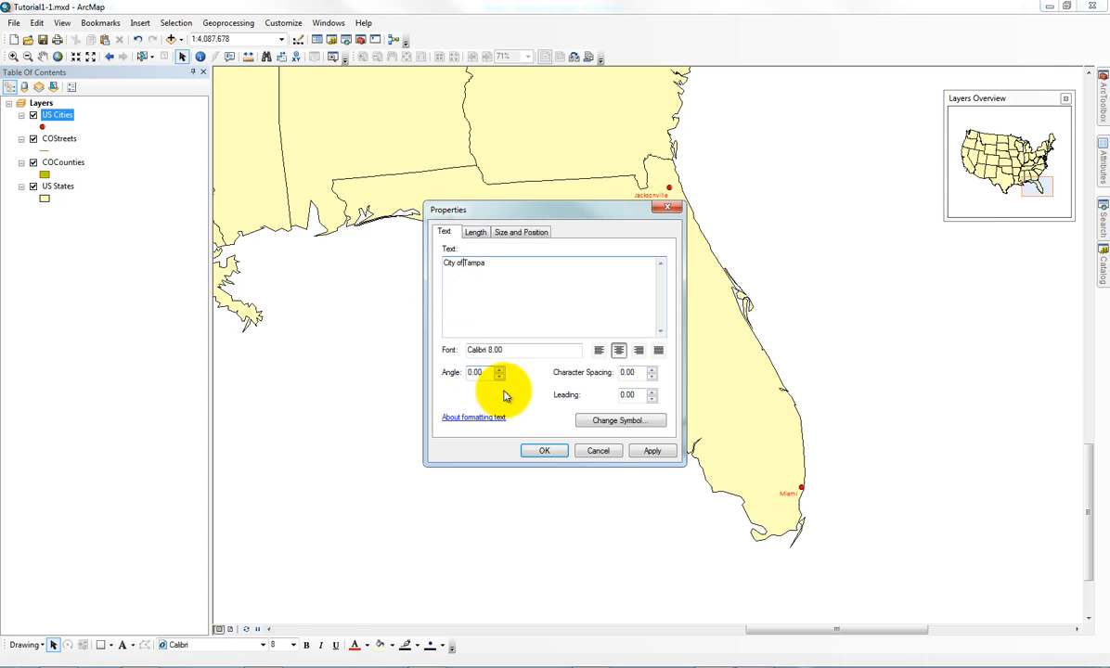
pyautogui.click(543, 451)
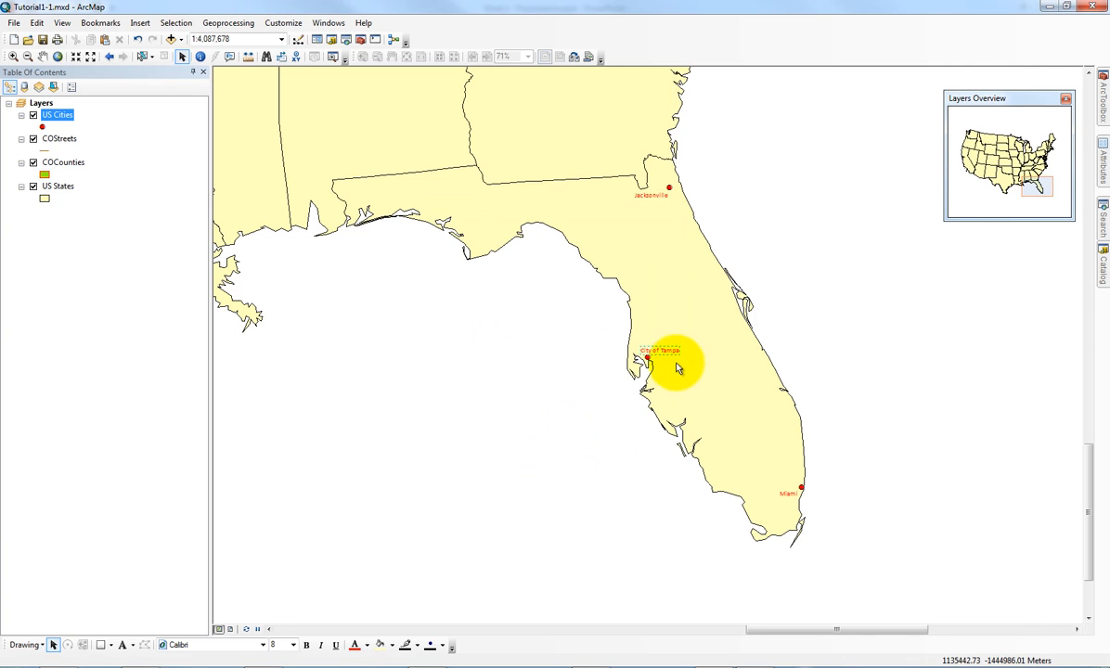
pyautogui.moveTo(671, 354); pyautogui.dragTo(684, 353)
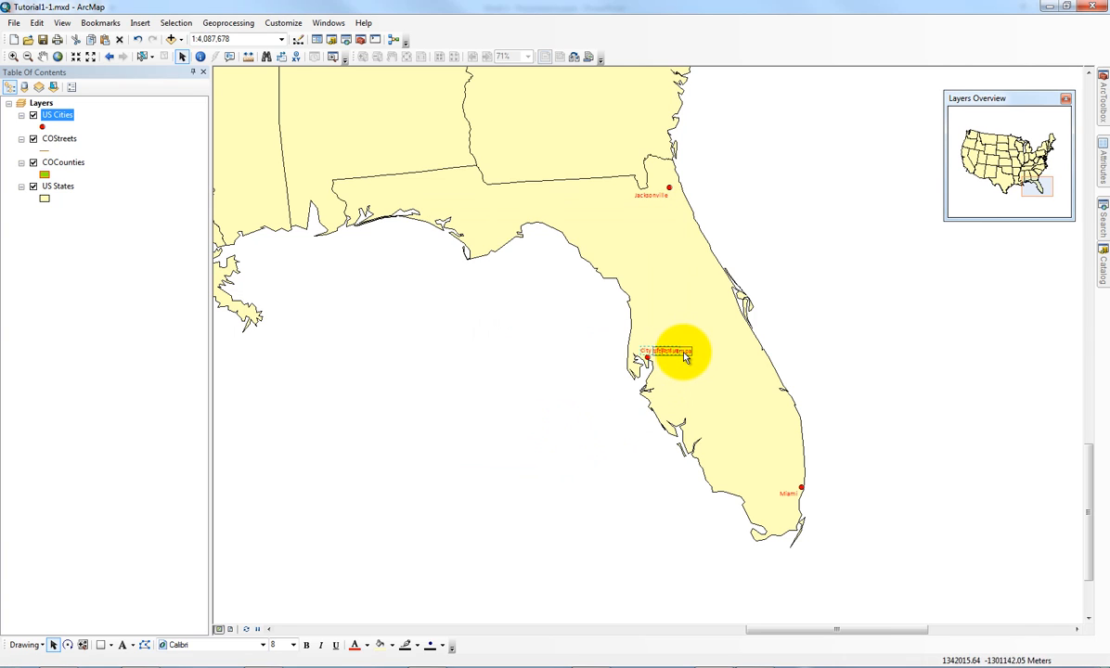
pyautogui.click(899, 339)
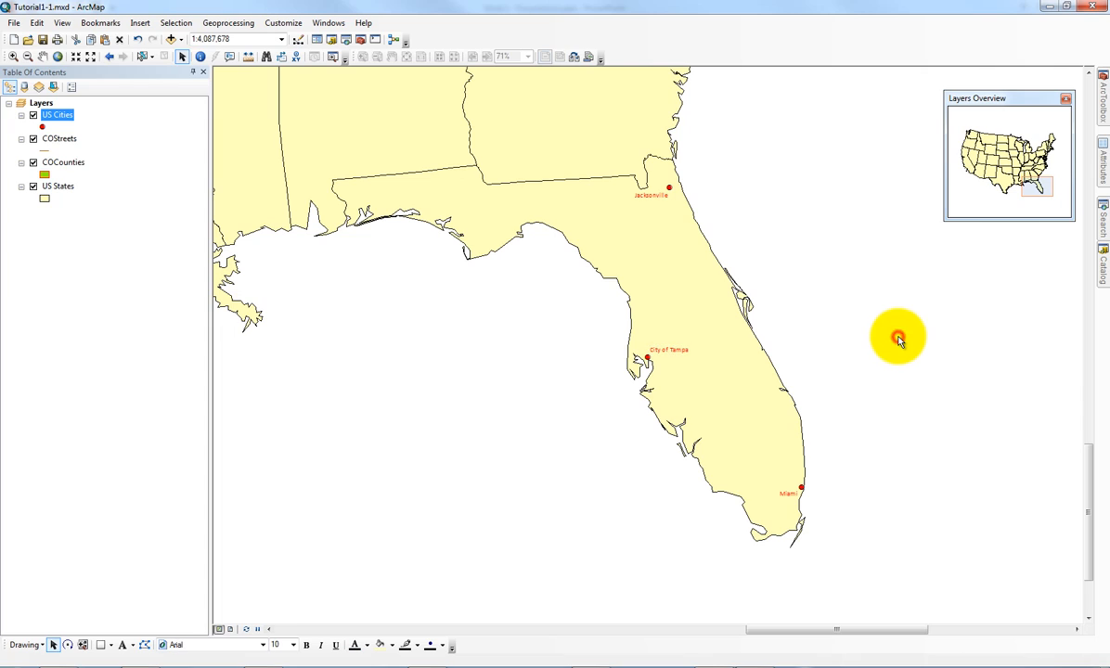